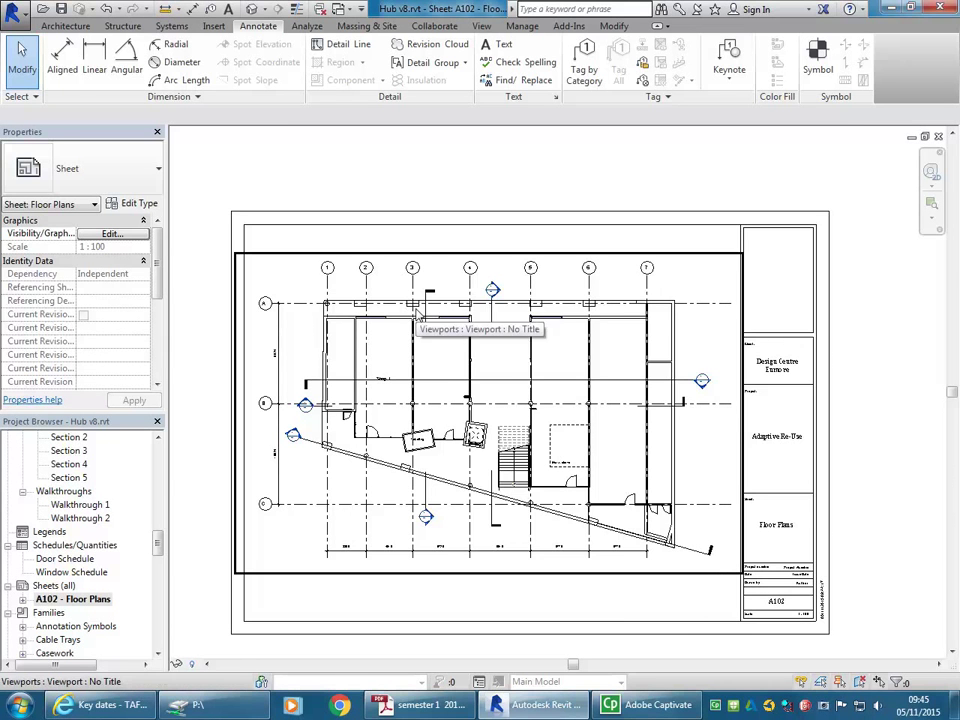
Step: Select the floor plan viewport on sheet A102 and inspect its and the sheet's properties
{"action": "middle_click_drag", "start_coordinate": [458, 458], "coordinate": [476, 451]}
{"action": "scroll", "coordinate": [476, 451], "scroll_direction": "up", "scroll_amount": 1}
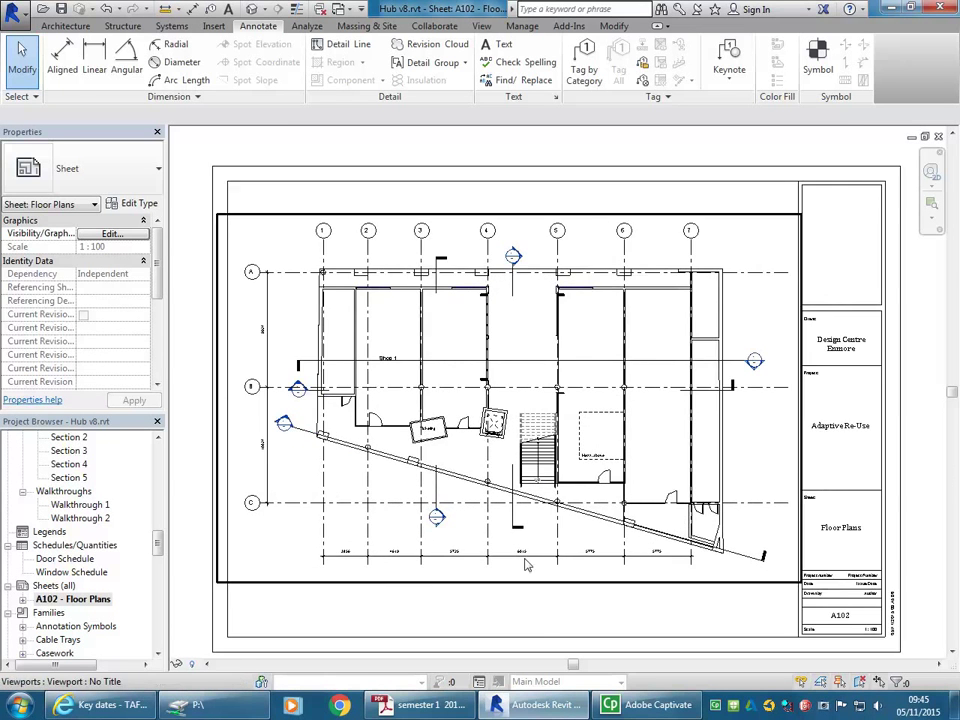
{"action": "scroll", "coordinate": [527, 564], "scroll_direction": "down", "scroll_amount": 3}
{"action": "scroll", "coordinate": [571, 573], "scroll_direction": "up", "scroll_amount": 1}
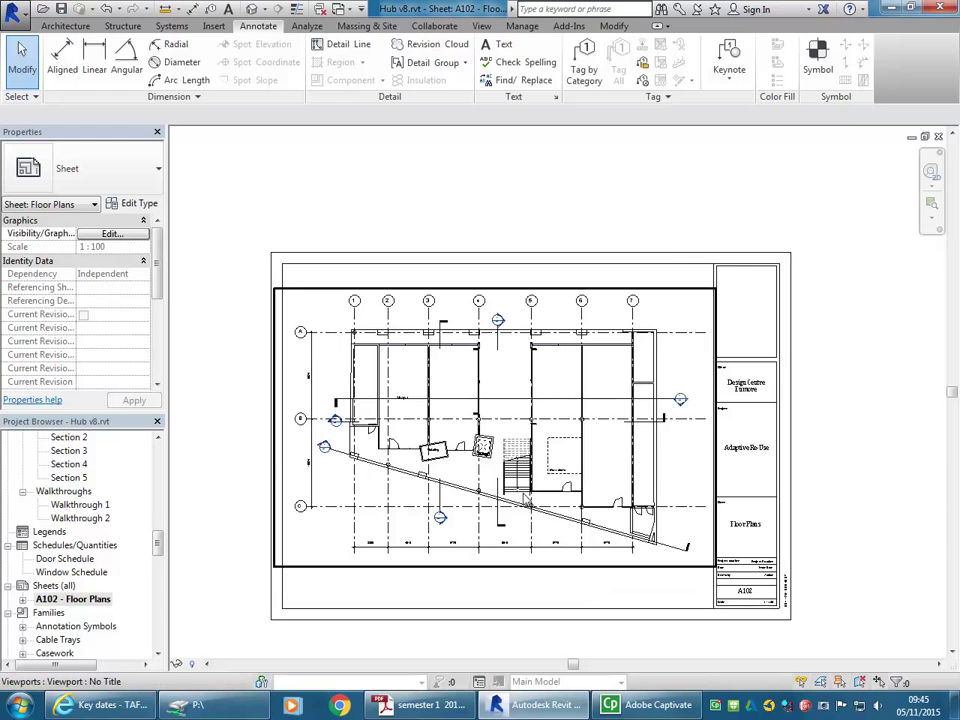
{"action": "left_click", "coordinate": [492, 448]}
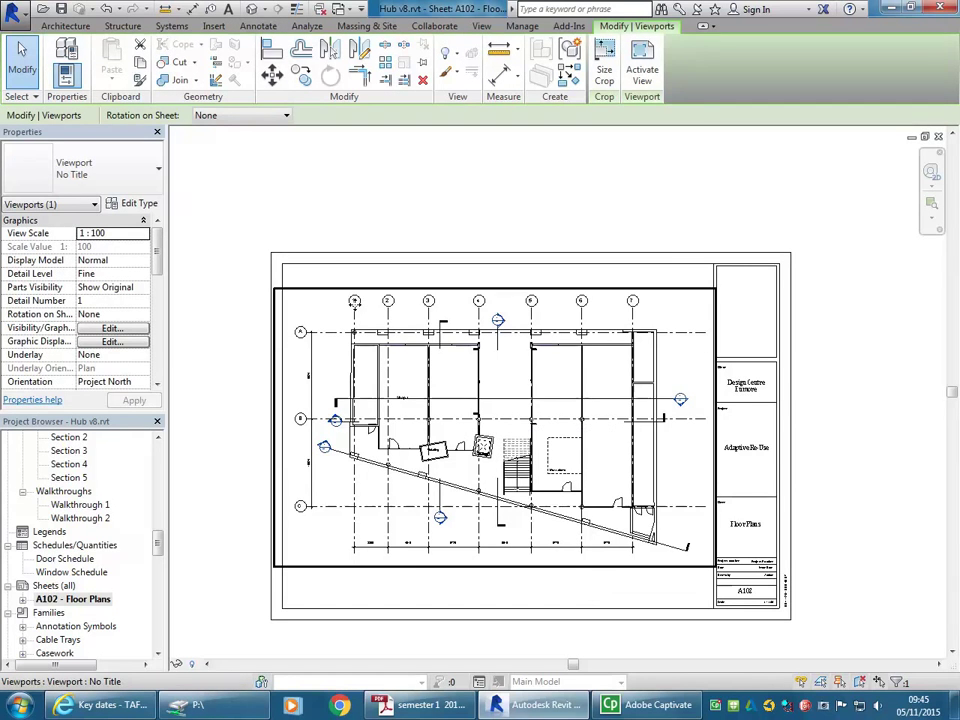
{"action": "left_click", "coordinate": [302, 216]}
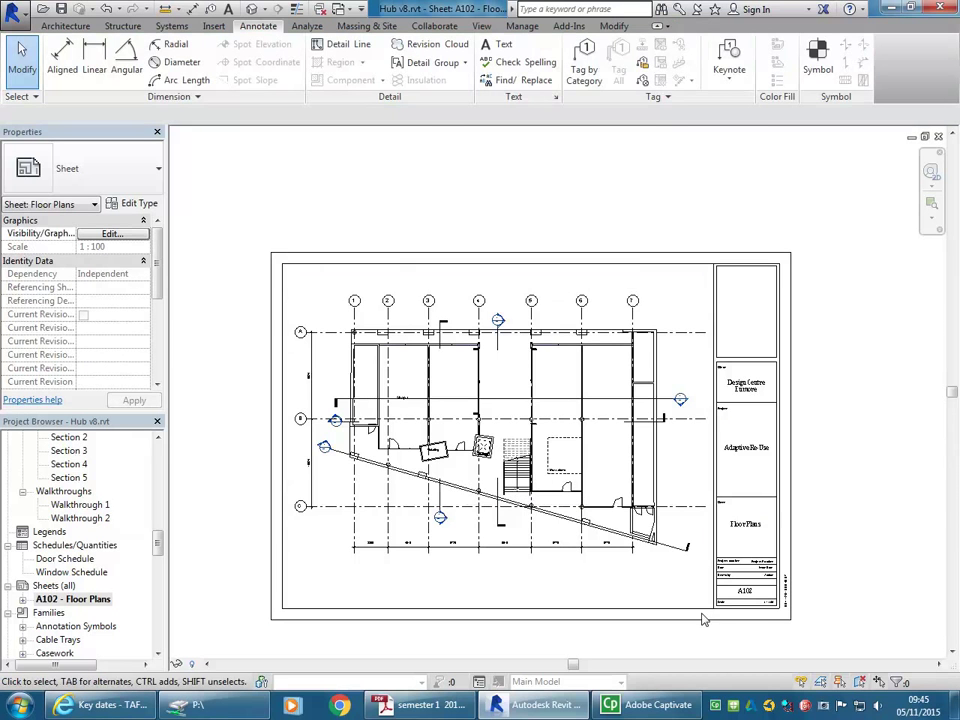
{"action": "scroll", "coordinate": [703, 619], "scroll_direction": "up", "scroll_amount": 6}
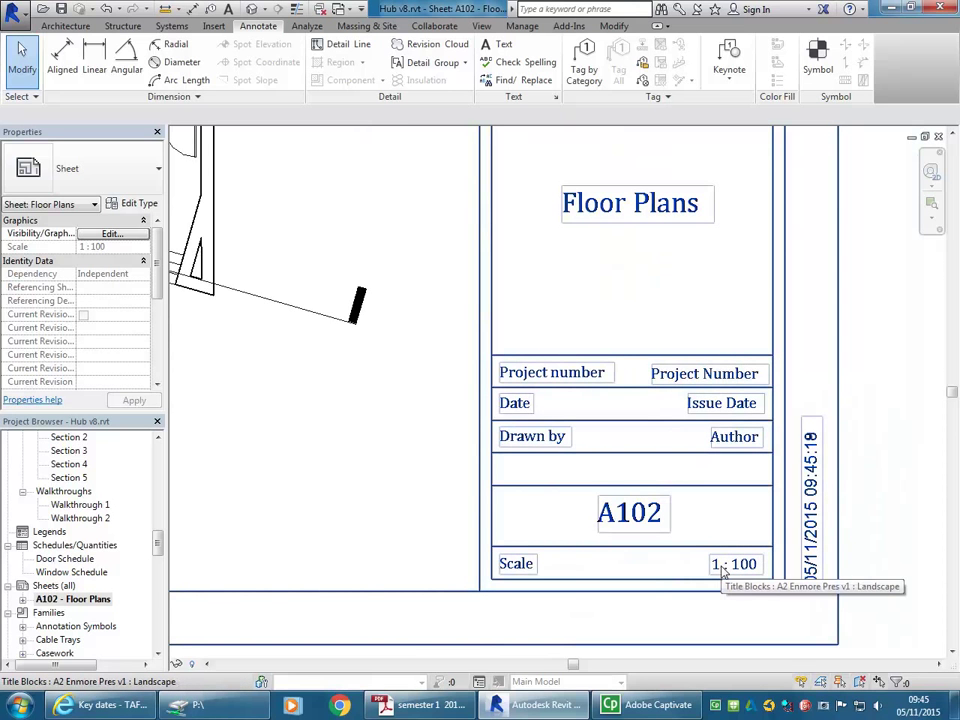
{"action": "scroll", "coordinate": [723, 568], "scroll_direction": "down", "scroll_amount": 7}
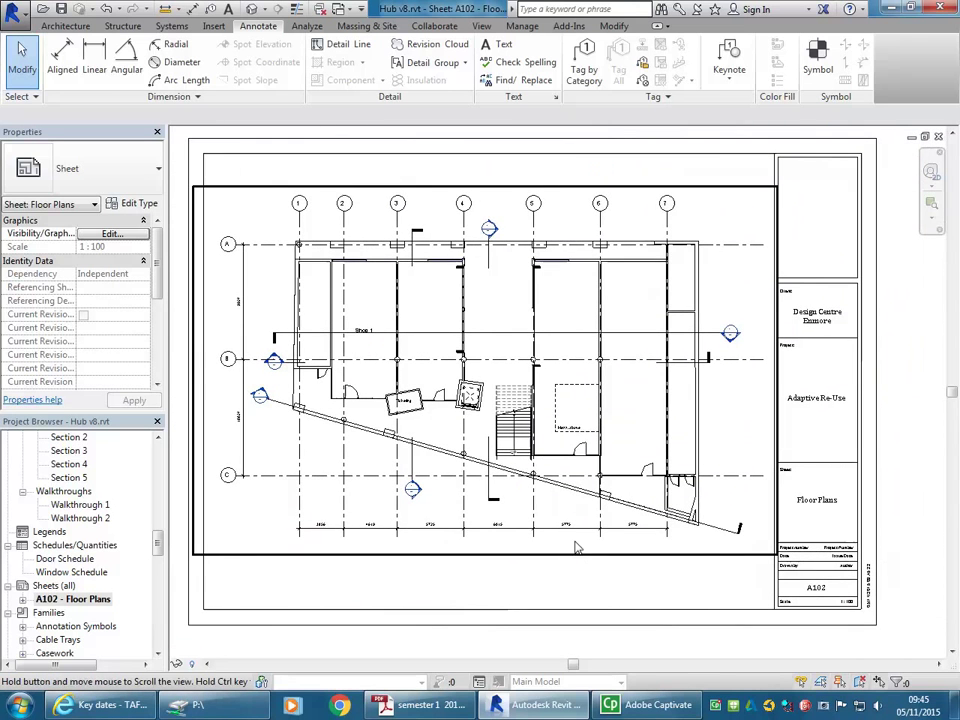
{"action": "left_click", "coordinate": [441, 421]}
{"action": "scroll", "coordinate": [511, 443], "scroll_direction": "down", "scroll_amount": 1}
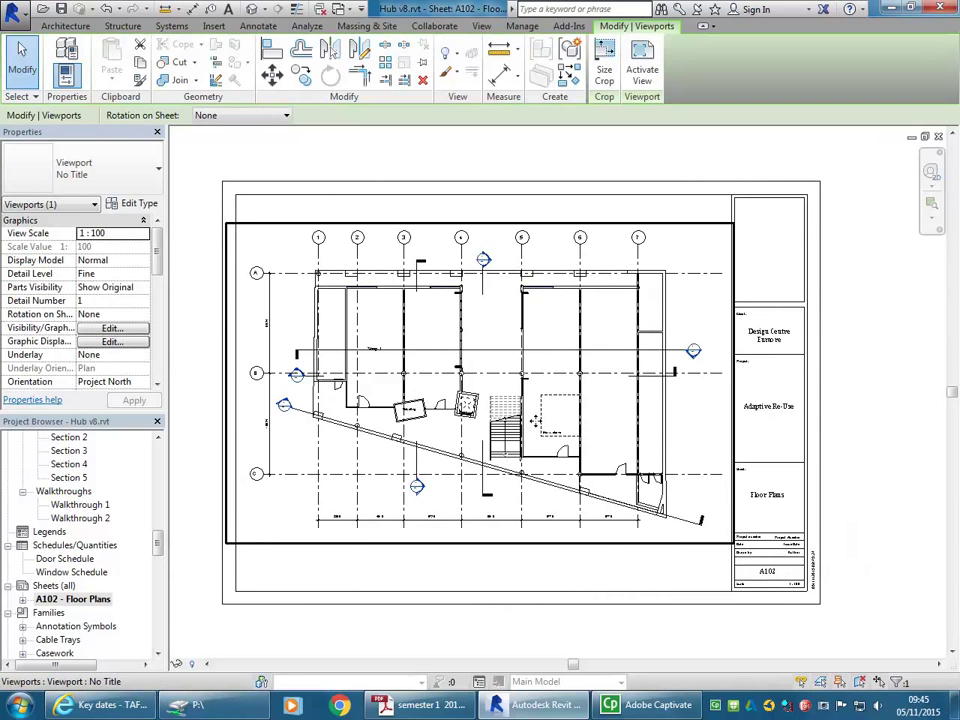
Step: Try a titled-with-line viewport type on the floor plan, then revert it to no title
{"action": "left_click", "coordinate": [87, 183]}
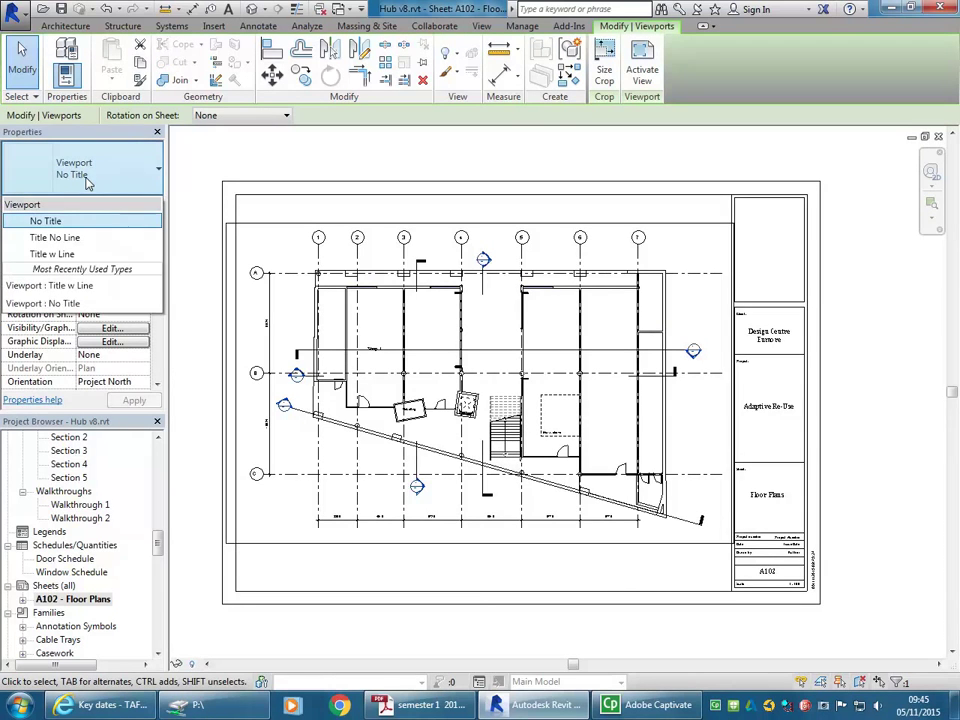
{"action": "left_click", "coordinate": [58, 254]}
{"action": "key", "text": "Escape"}
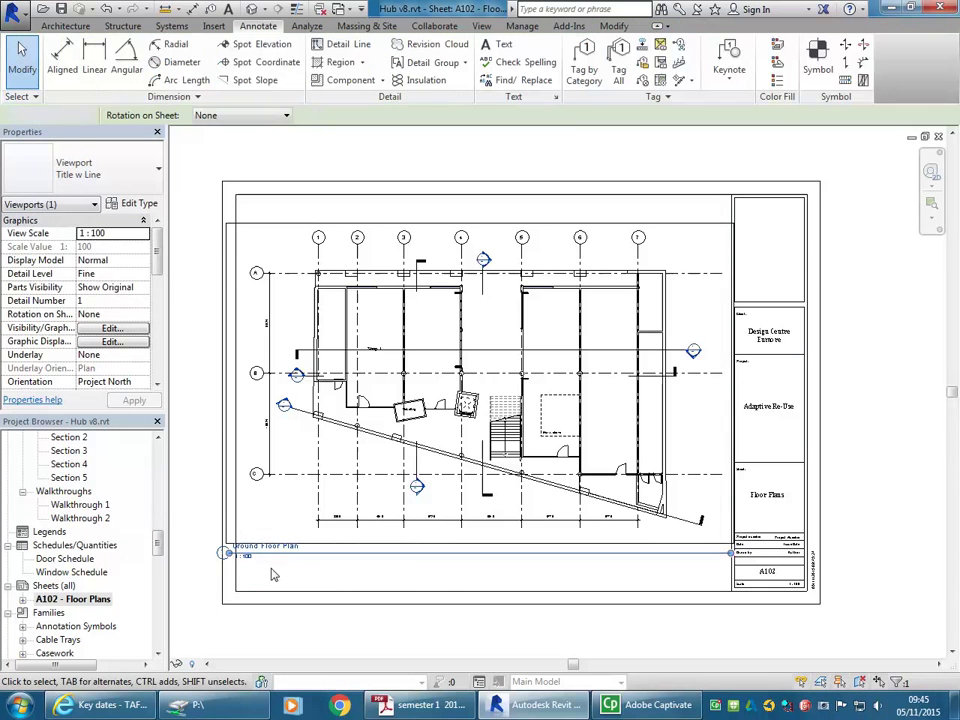
{"action": "left_click", "coordinate": [244, 563]}
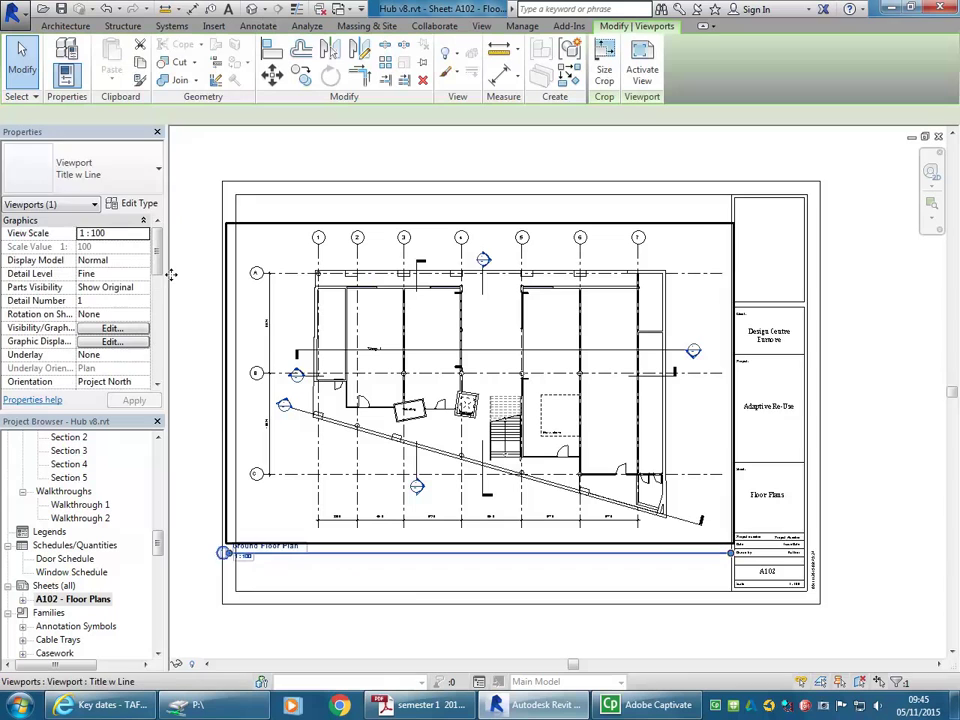
{"action": "left_click", "coordinate": [78, 165]}
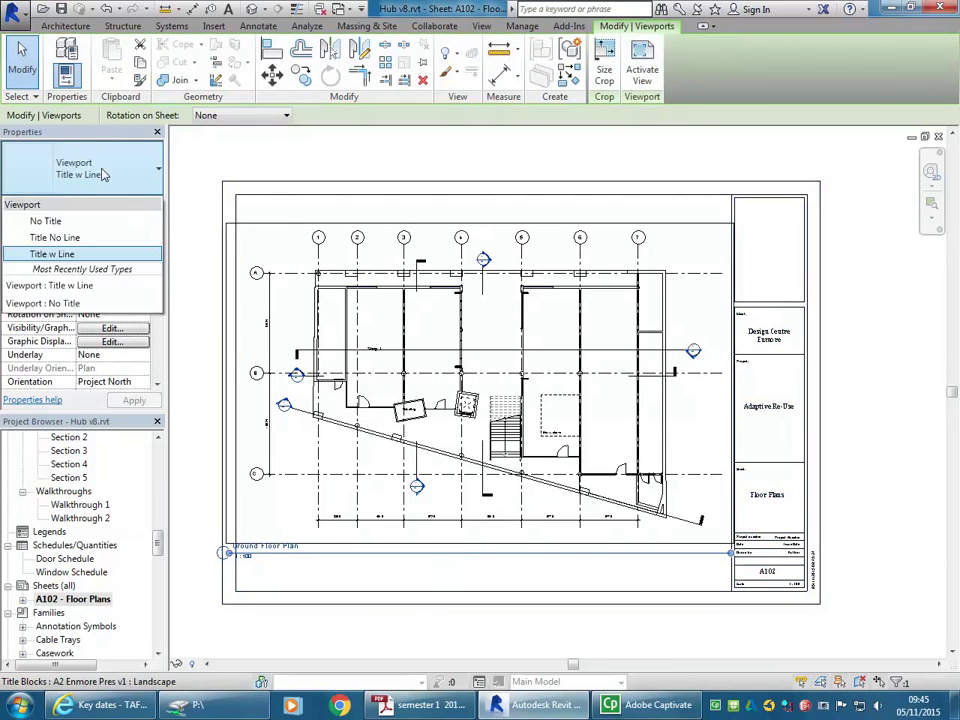
{"action": "left_click", "coordinate": [45, 222]}
{"action": "left_click", "coordinate": [349, 558]}
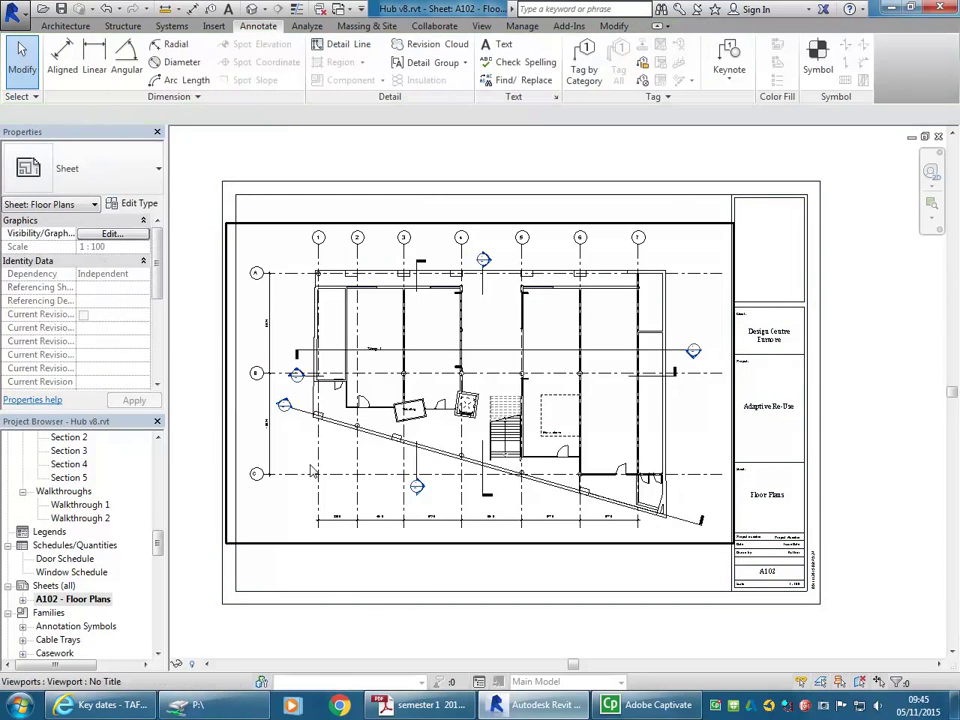
Step: Reposition the sheet view and adjust the floor plan viewport on A102
{"action": "middle_click_drag", "start_coordinate": [676, 557], "coordinate": [691, 566]}
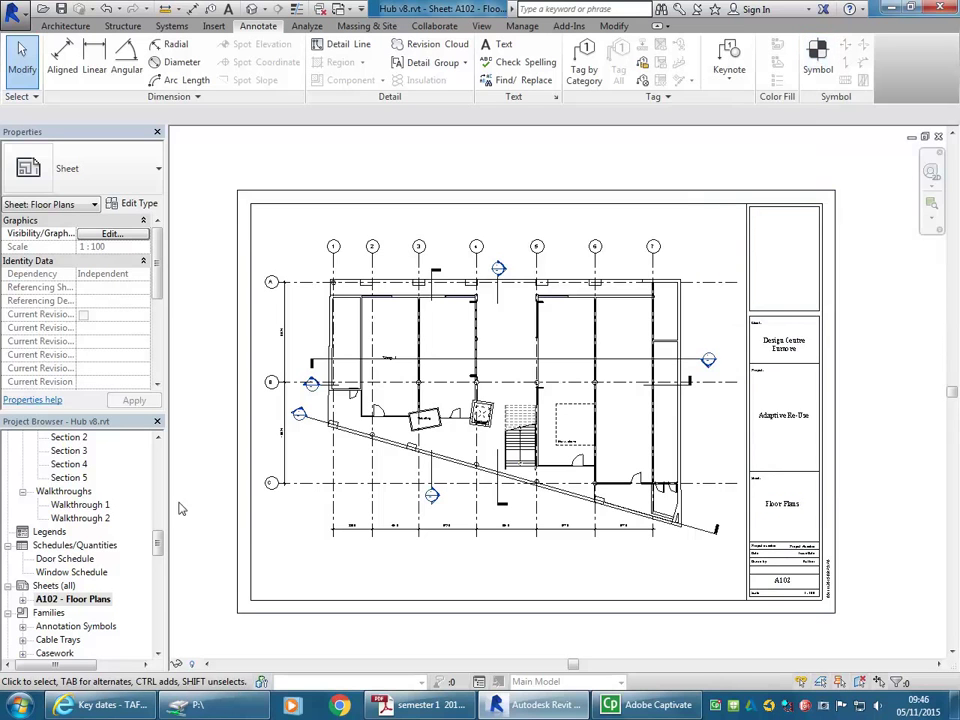
{"action": "left_click_drag", "start_coordinate": [158, 541], "coordinate": [163, 445]}
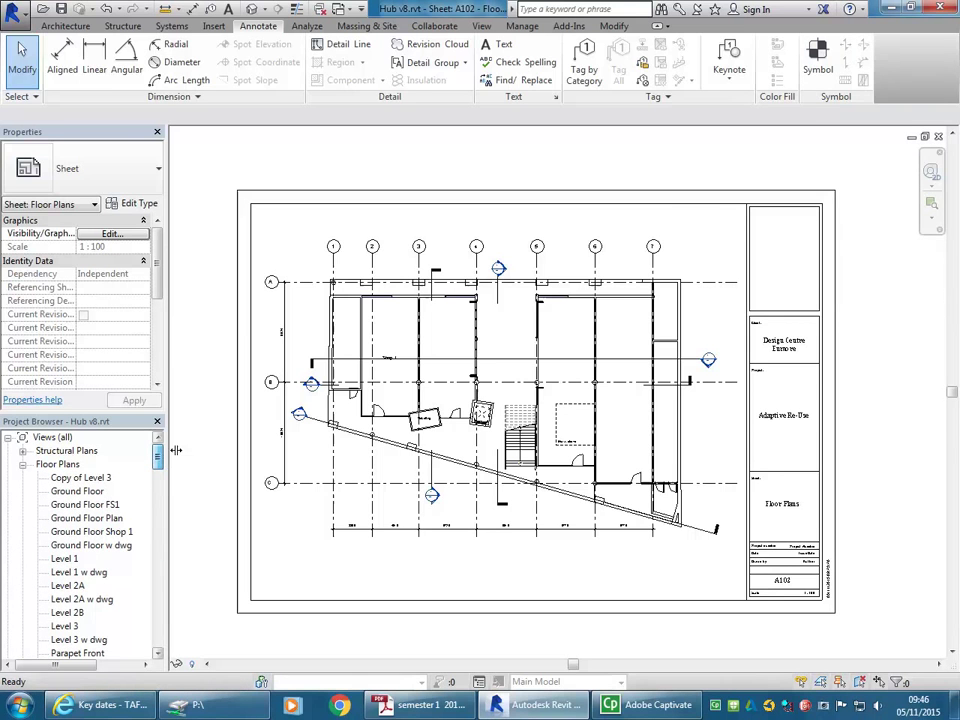
{"action": "left_click", "coordinate": [372, 330]}
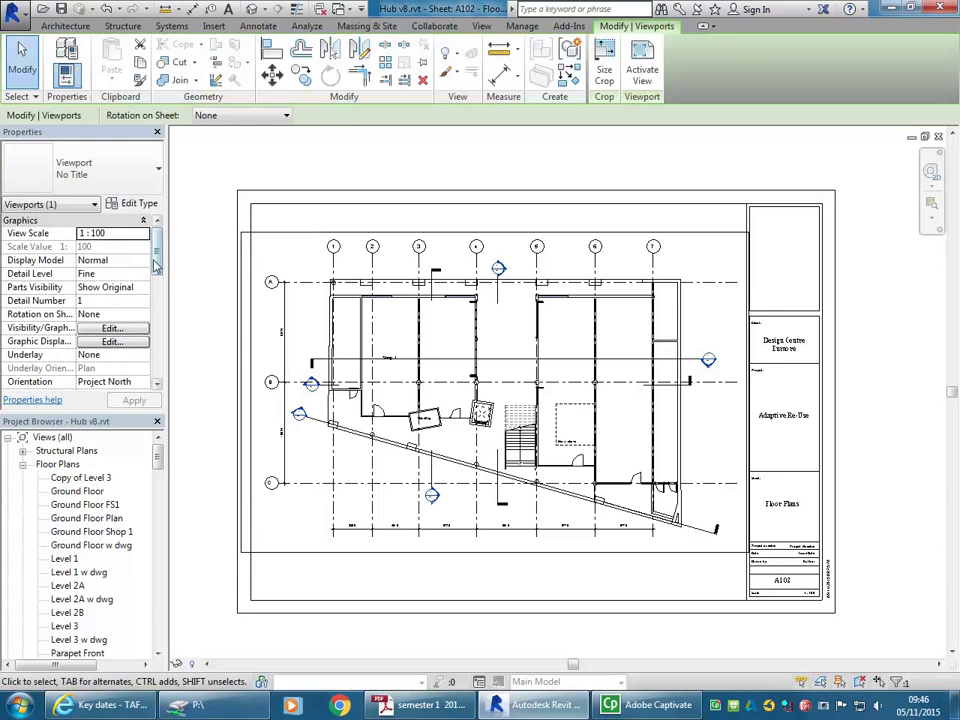
{"action": "left_click_drag", "start_coordinate": [157, 263], "coordinate": [157, 307]}
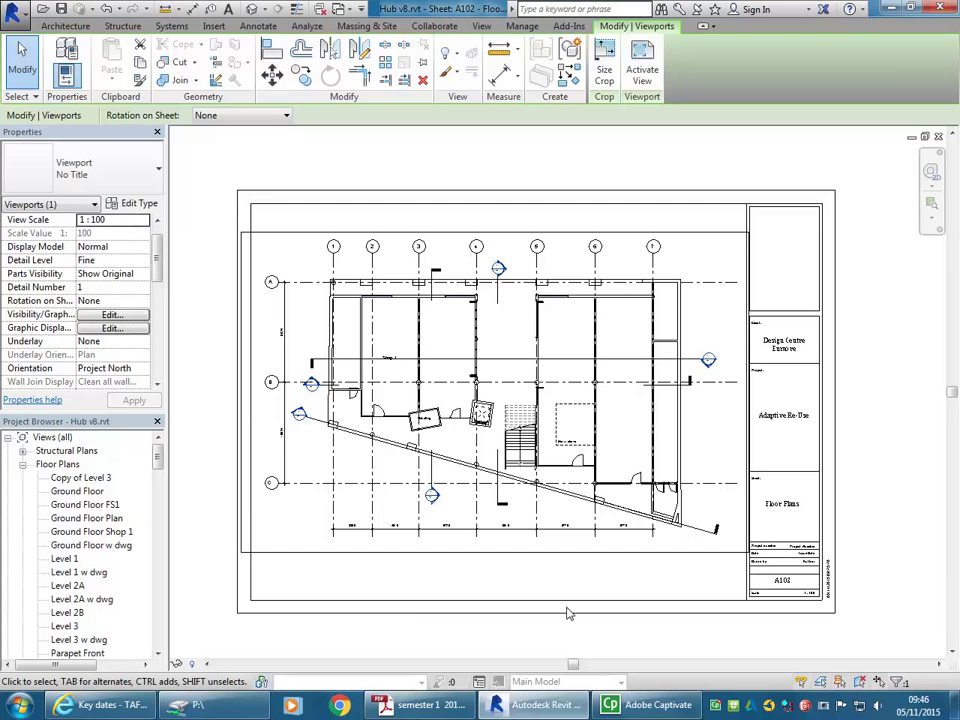
{"action": "left_click", "coordinate": [626, 587]}
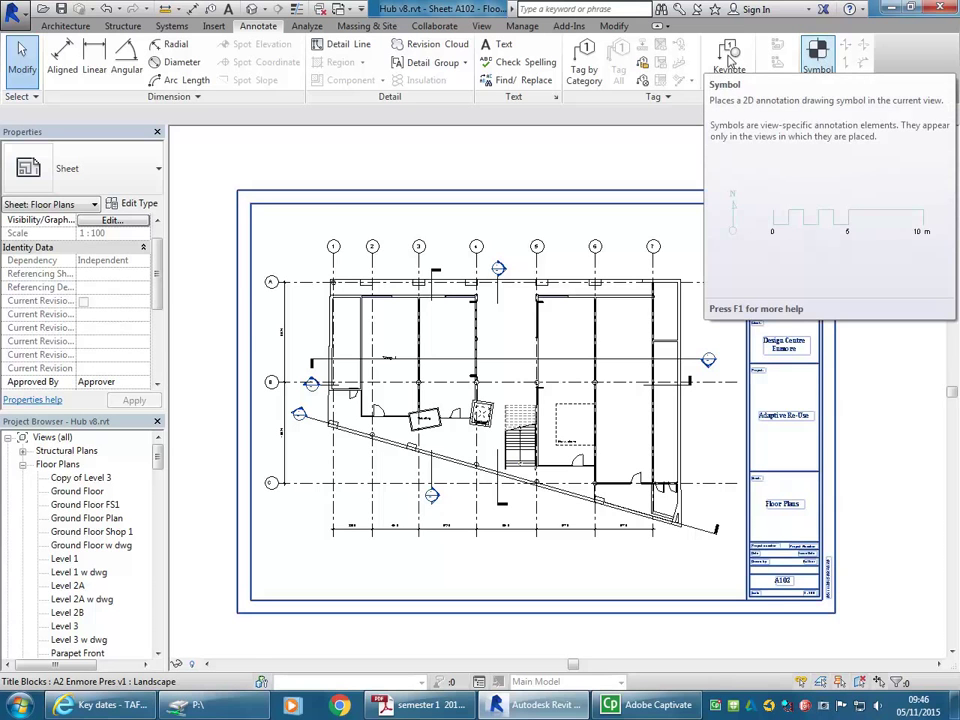
Step: Start placing a symbol with North Arrow (AUS) Type 1 as the type
{"action": "left_click", "coordinate": [817, 58]}
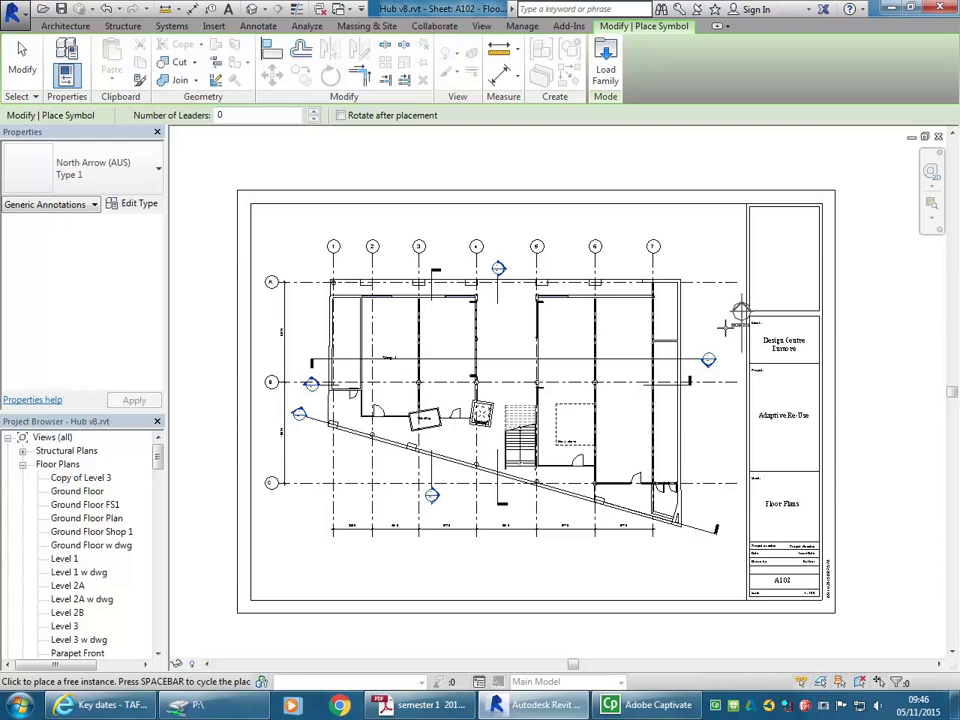
{"action": "left_click", "coordinate": [84, 176]}
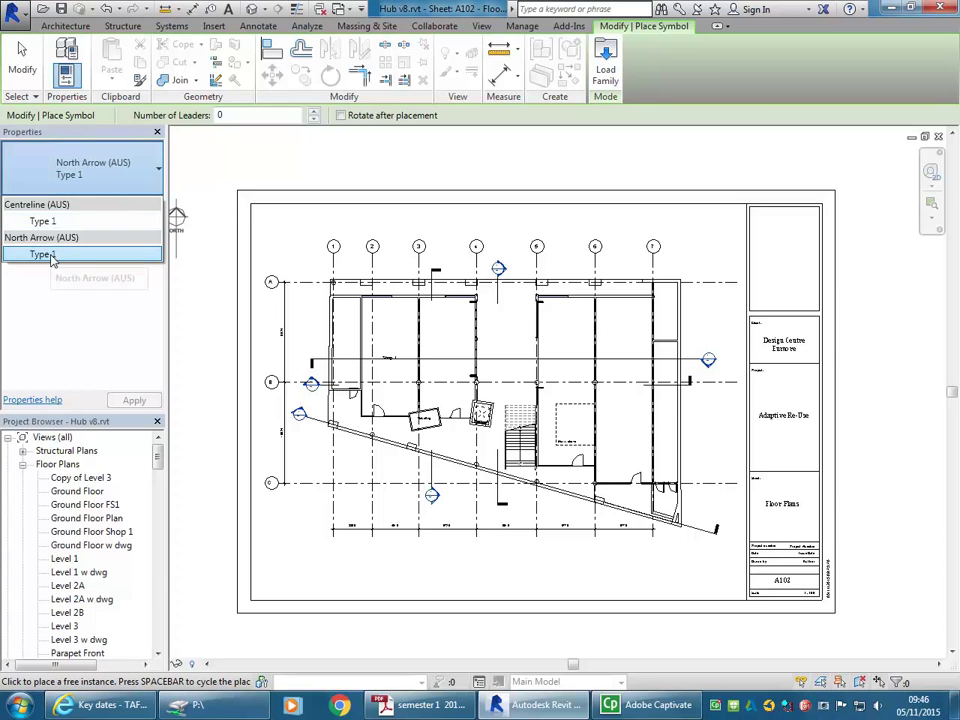
{"action": "left_click", "coordinate": [75, 164]}
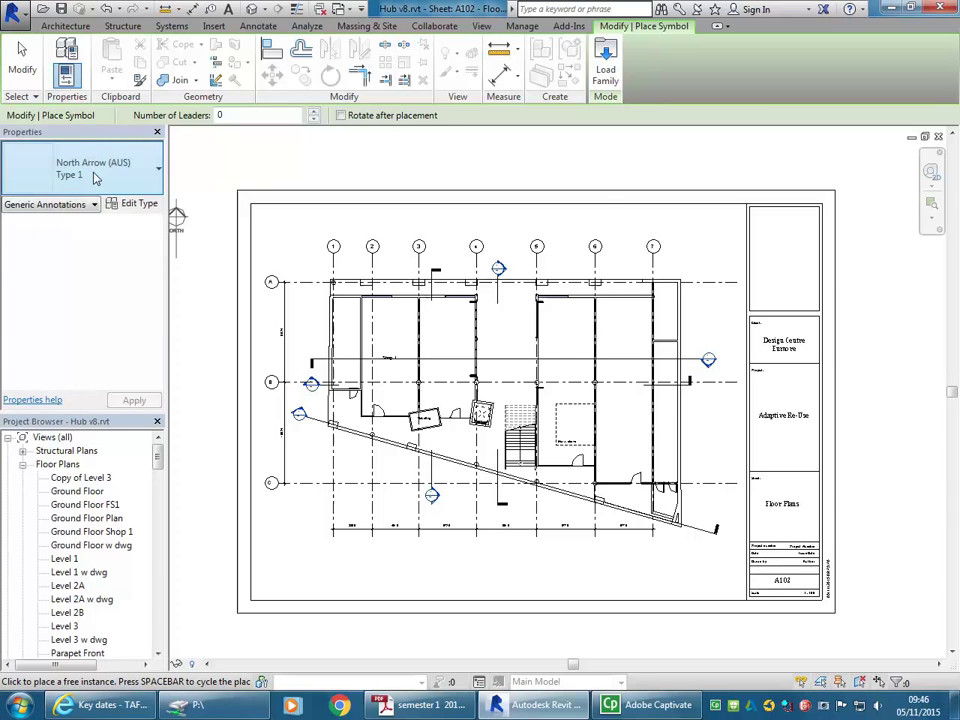
Step: Load Graphic Scale 1 - 100.rfa from the Annotations > Symbols > General library folder
{"action": "left_click", "coordinate": [606, 68]}
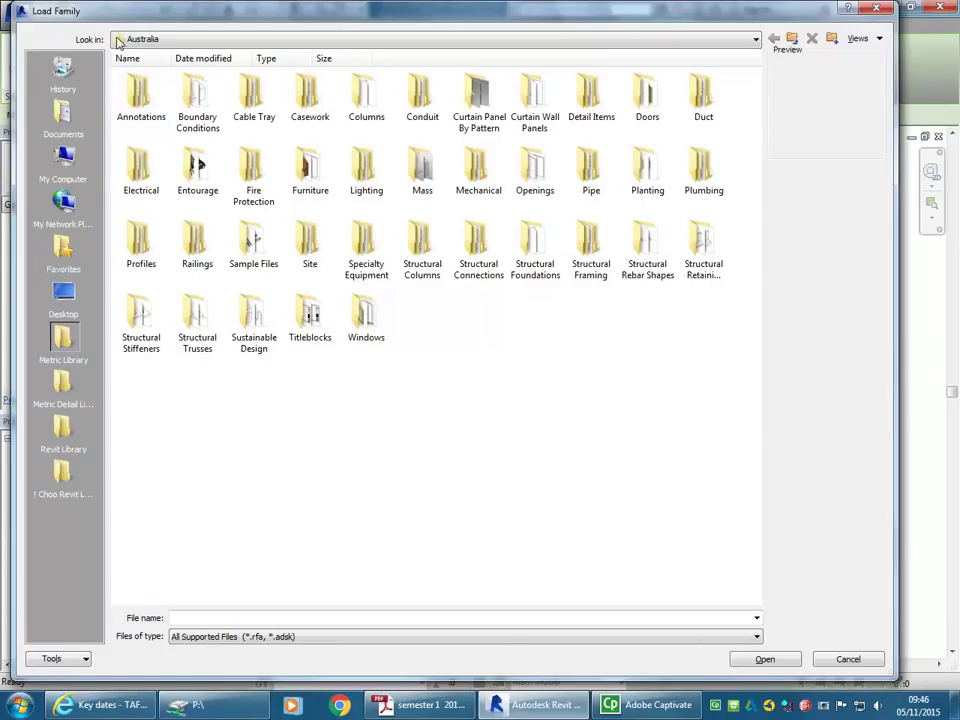
{"action": "double_click", "coordinate": [136, 92]}
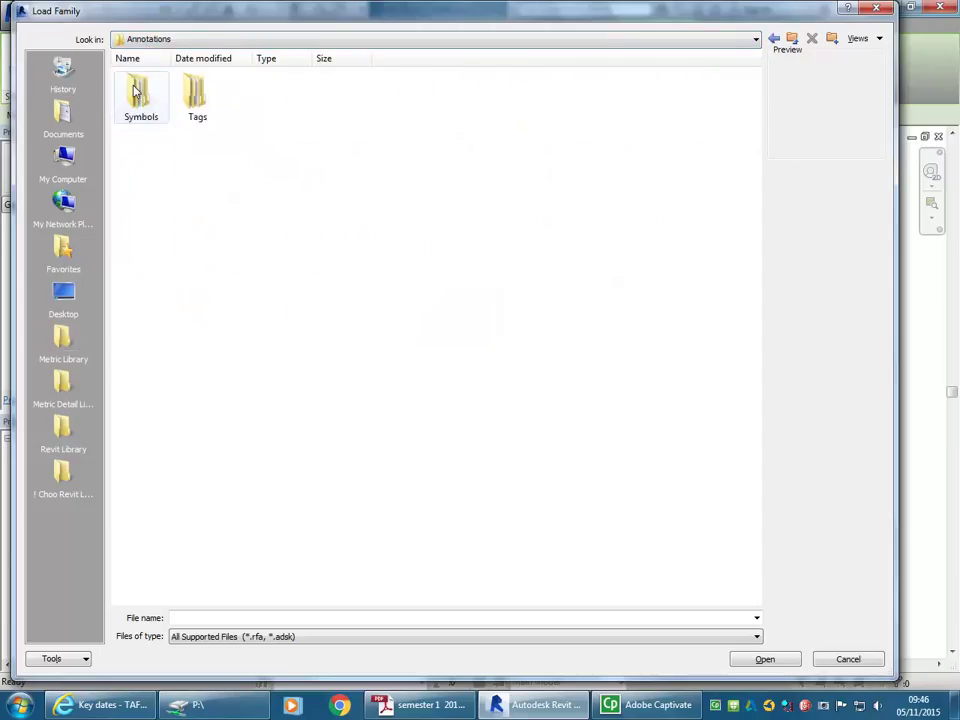
{"action": "double_click", "coordinate": [136, 92]}
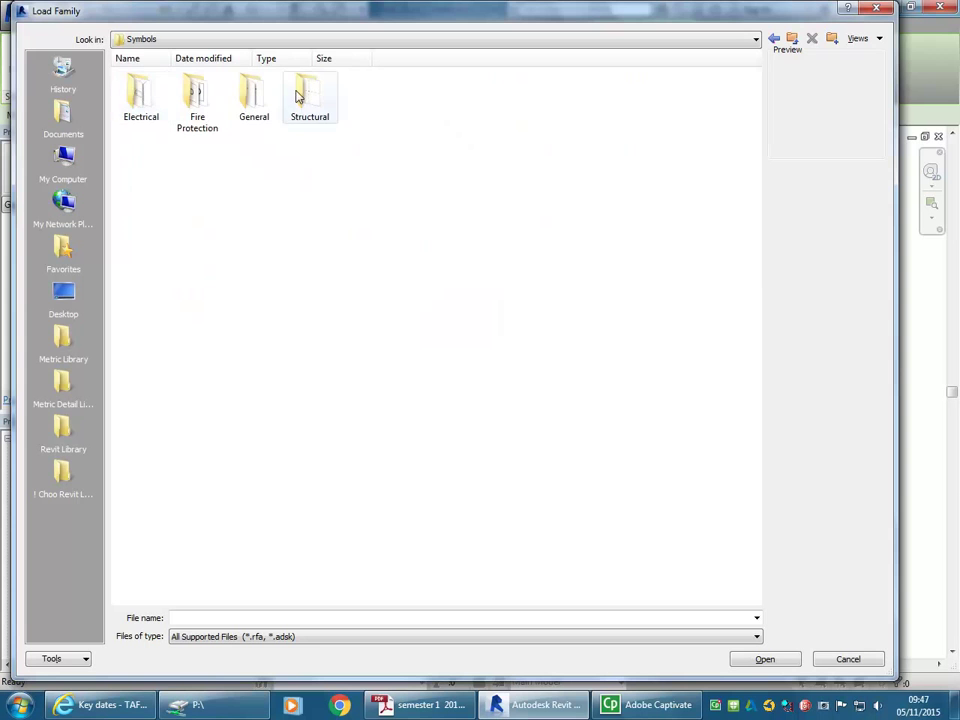
{"action": "double_click", "coordinate": [253, 92]}
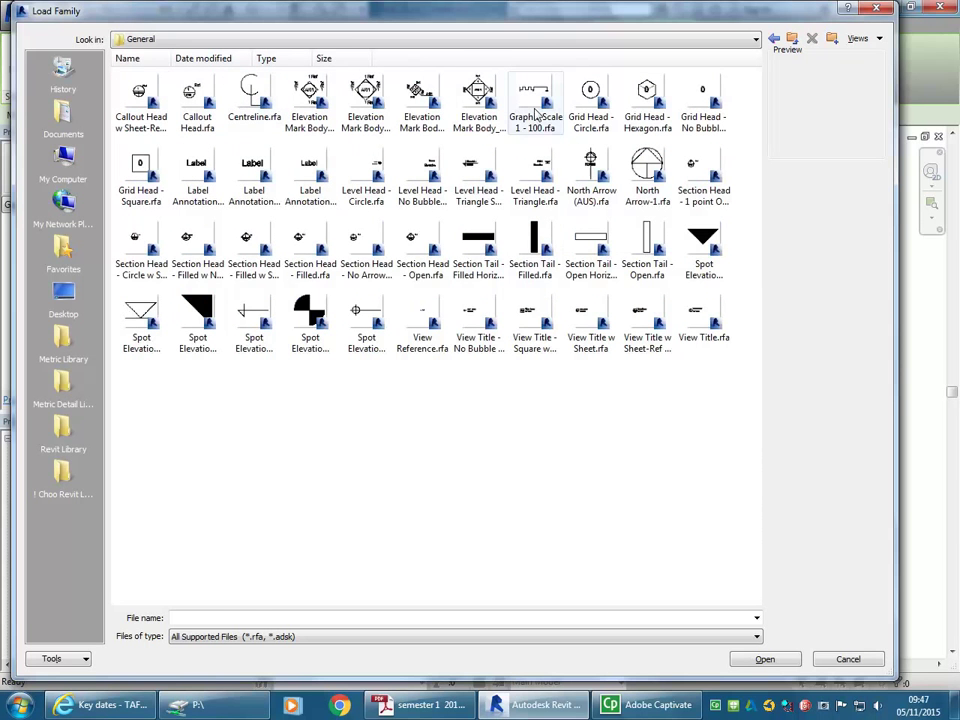
{"action": "left_click", "coordinate": [535, 110]}
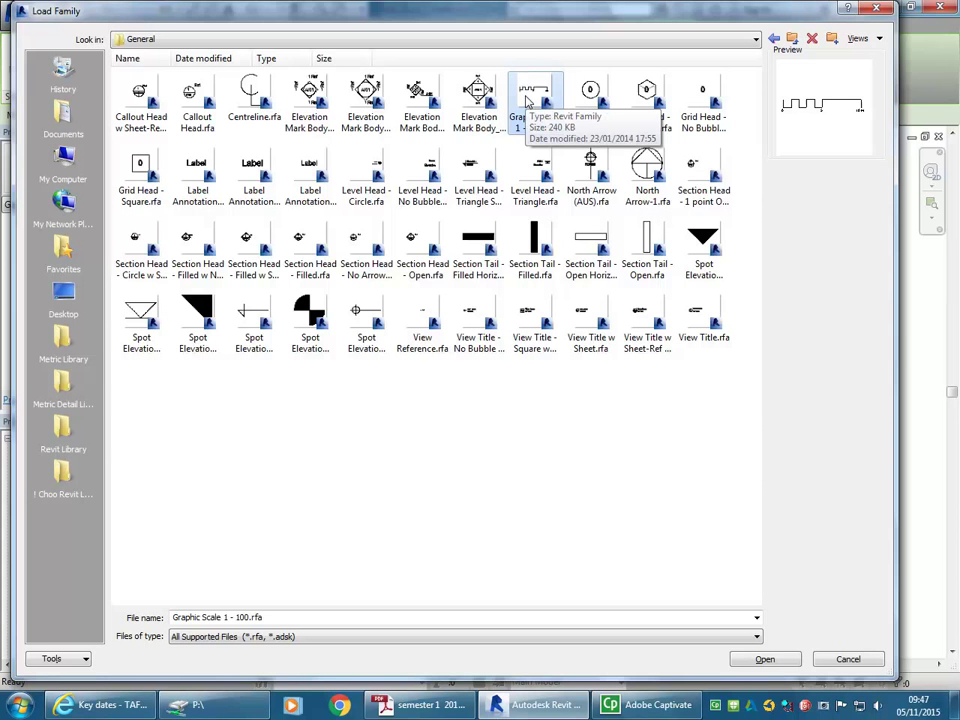
{"action": "double_click", "coordinate": [530, 97]}
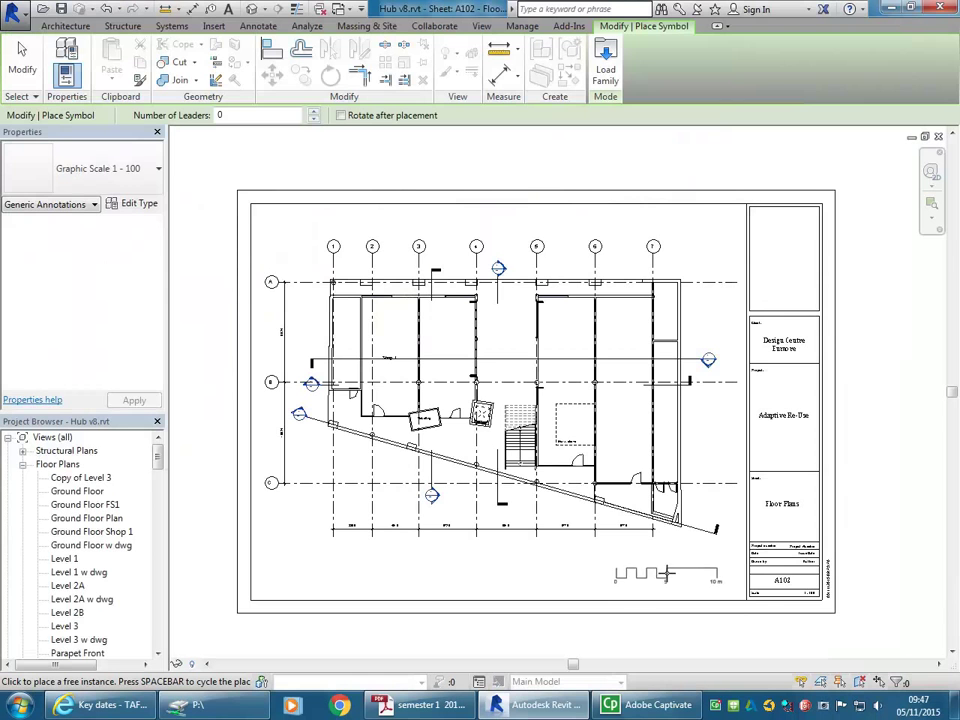
{"action": "left_click", "coordinate": [675, 576]}
{"action": "key", "text": "Escape"}
{"action": "key", "text": "Escape"}
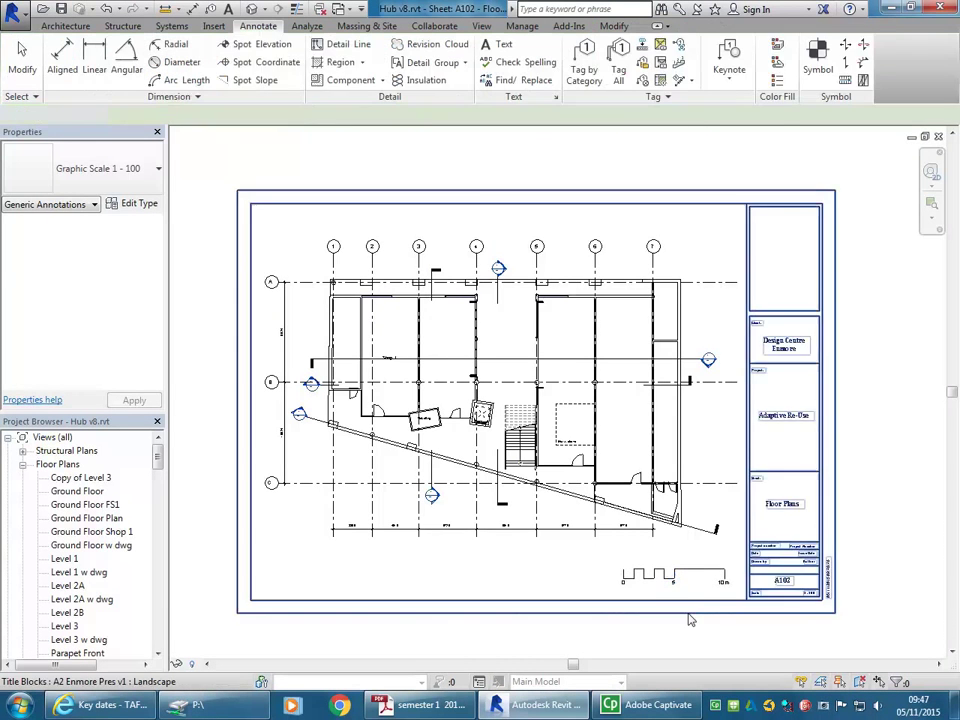
{"action": "scroll", "coordinate": [690, 619], "scroll_direction": "up", "scroll_amount": 5}
{"action": "middle_click_drag", "start_coordinate": [656, 570], "coordinate": [604, 570]}
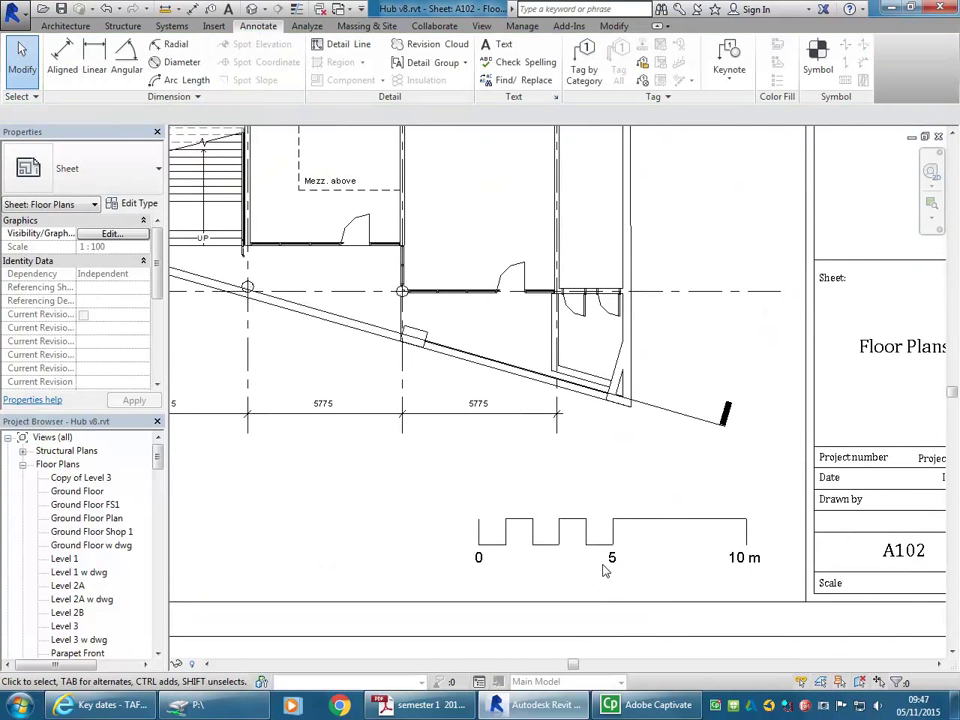
{"action": "scroll", "coordinate": [600, 548], "scroll_direction": "down", "scroll_amount": 6}
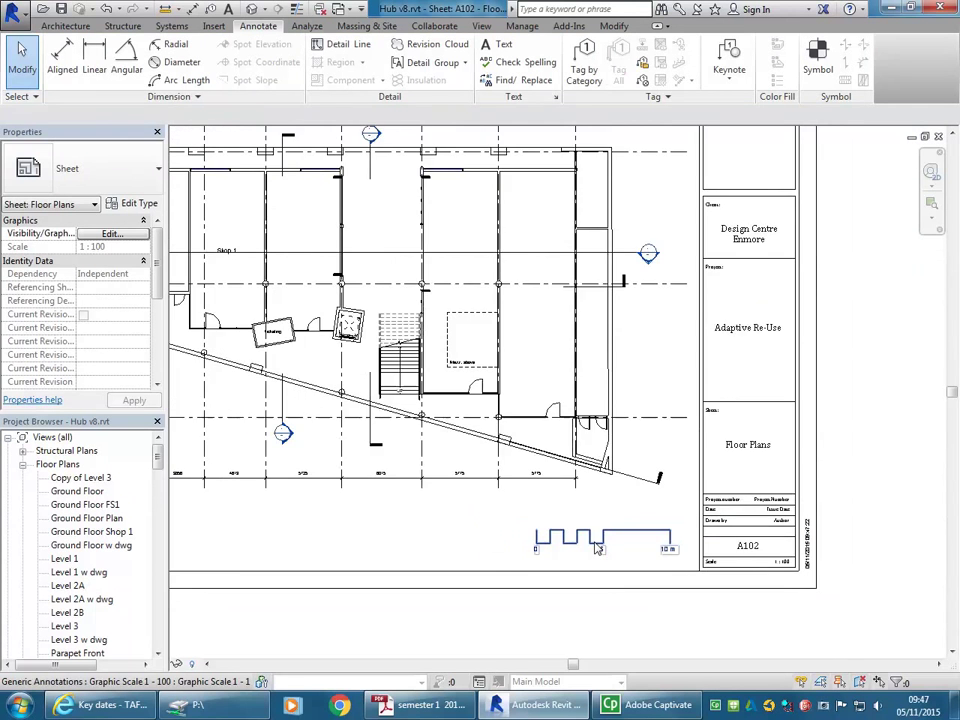
{"action": "scroll", "coordinate": [540, 590], "scroll_direction": "down", "scroll_amount": 2}
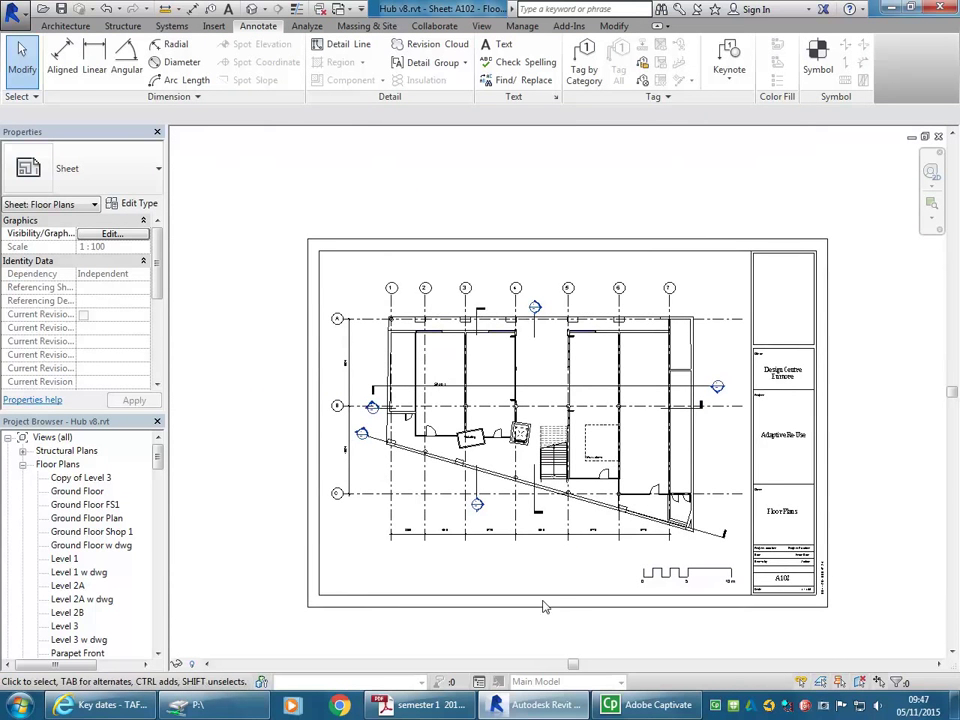
{"action": "left_click", "coordinate": [555, 610]}
{"action": "left_click", "coordinate": [690, 650]}
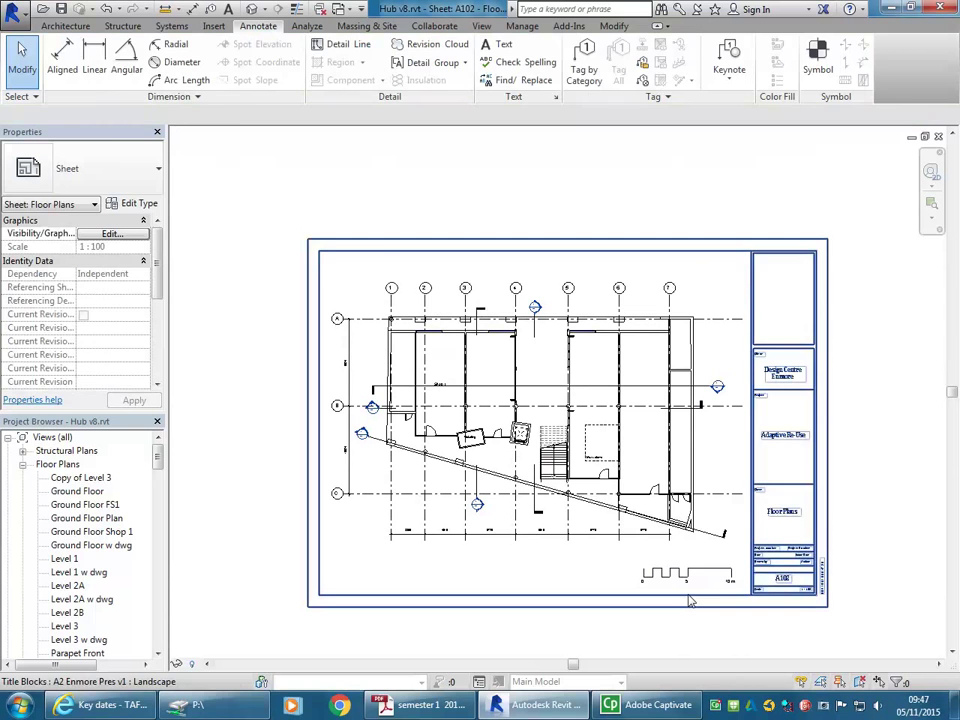
{"action": "left_click", "coordinate": [688, 585]}
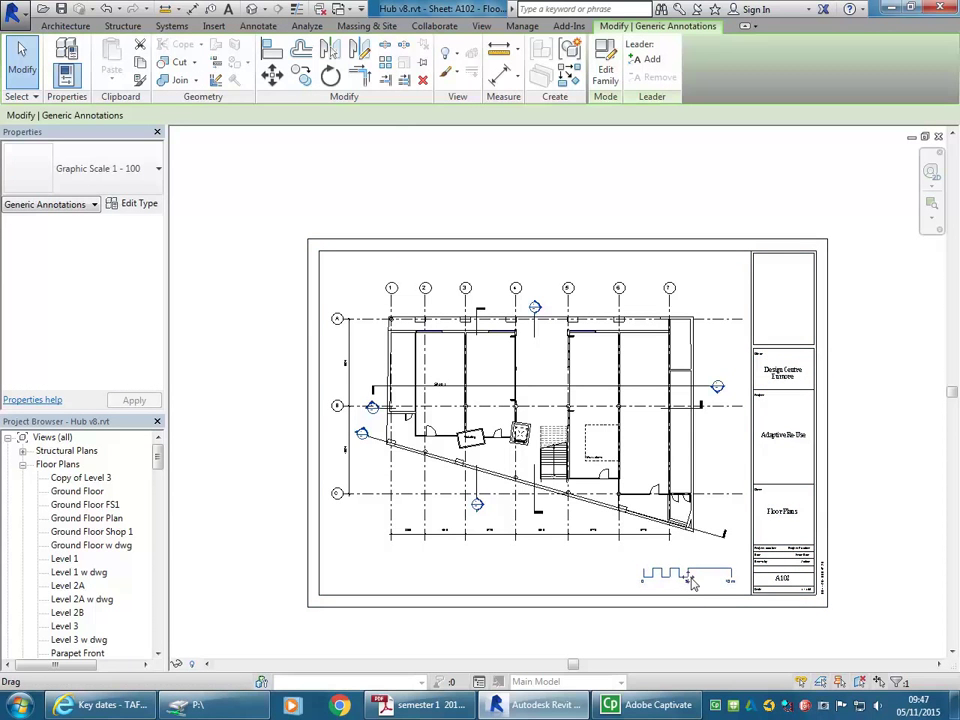
{"action": "left_click", "coordinate": [700, 626]}
{"action": "scroll", "coordinate": [700, 626], "scroll_direction": "up", "scroll_amount": 3}
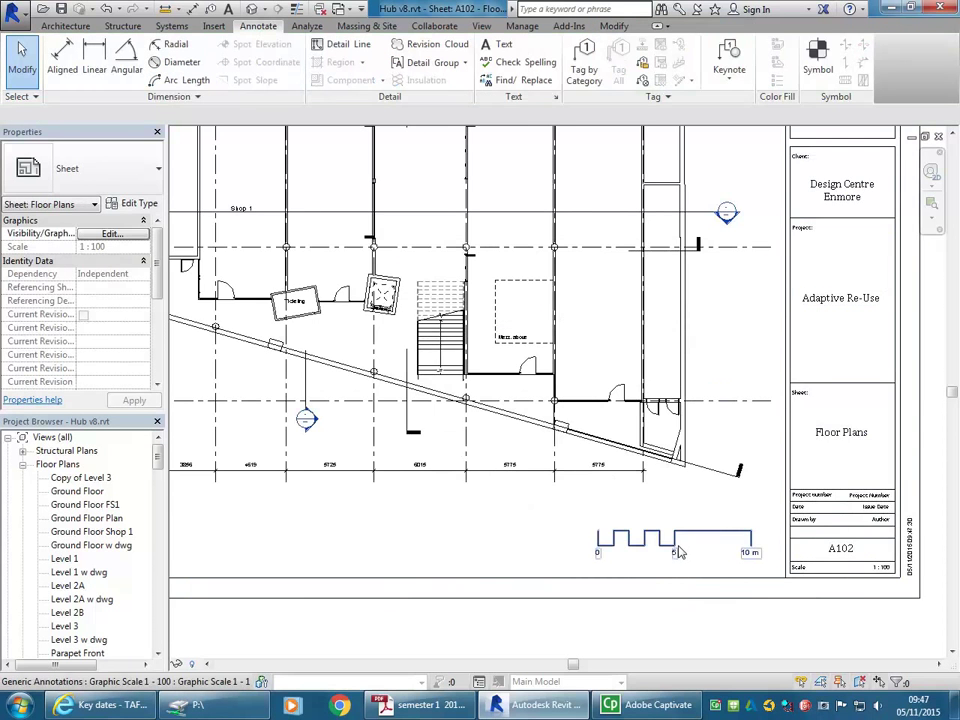
{"action": "scroll", "coordinate": [668, 580], "scroll_direction": "up", "scroll_amount": 2}
{"action": "scroll", "coordinate": [656, 571], "scroll_direction": "up", "scroll_amount": 1}
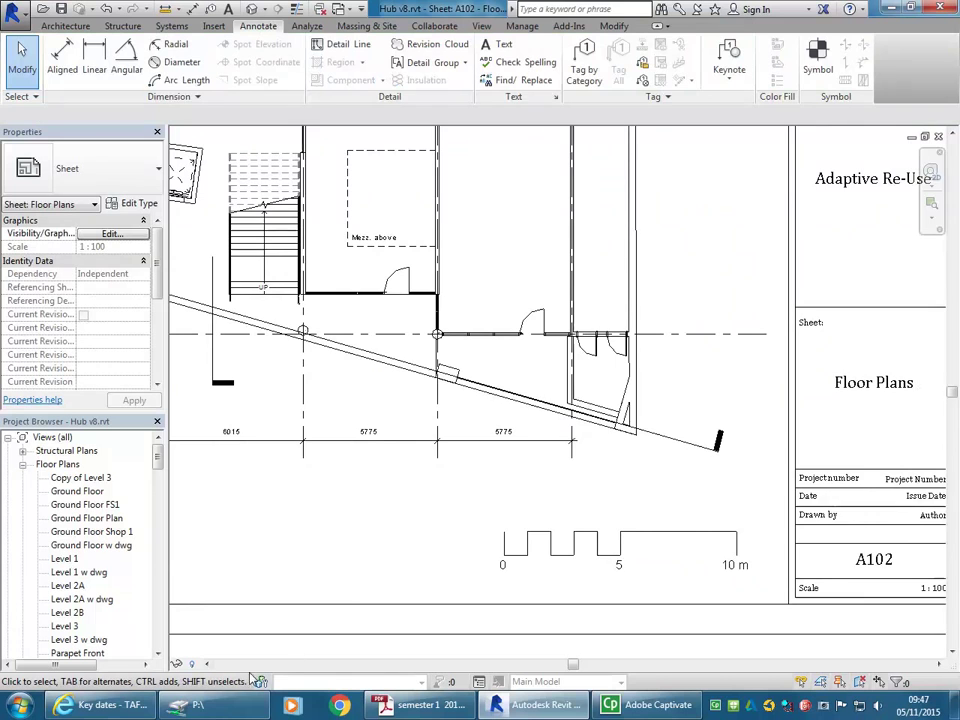
Step: In Explorer, browse from the U: home drive through 2015 into the Con 2 folder
{"action": "key", "text": "alt+Tab"}
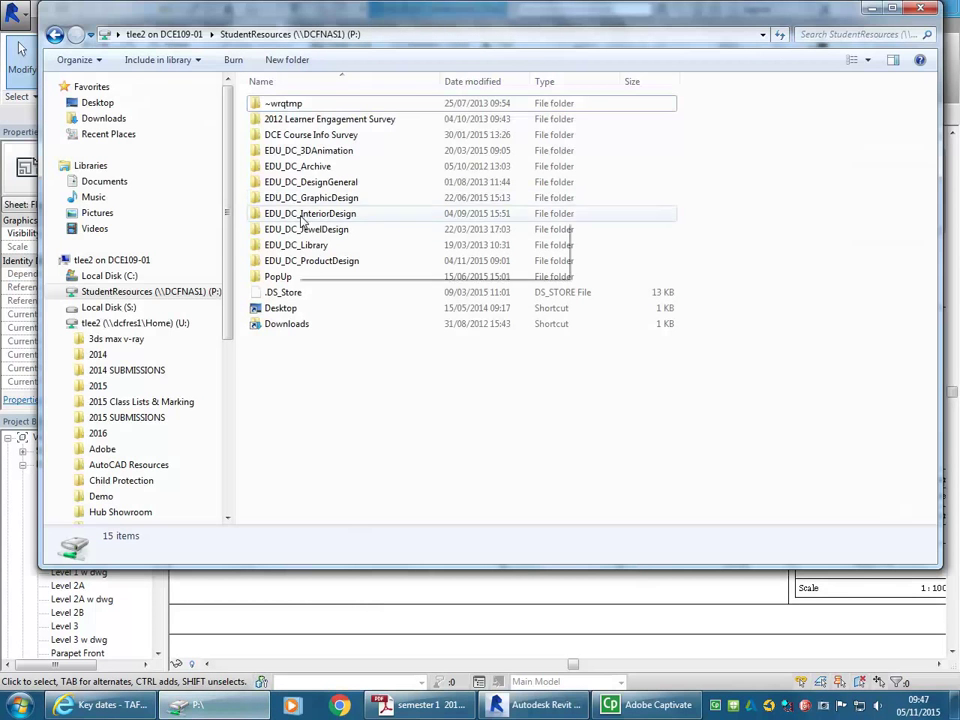
{"action": "left_click", "coordinate": [135, 323]}
{"action": "left_click", "coordinate": [305, 308]}
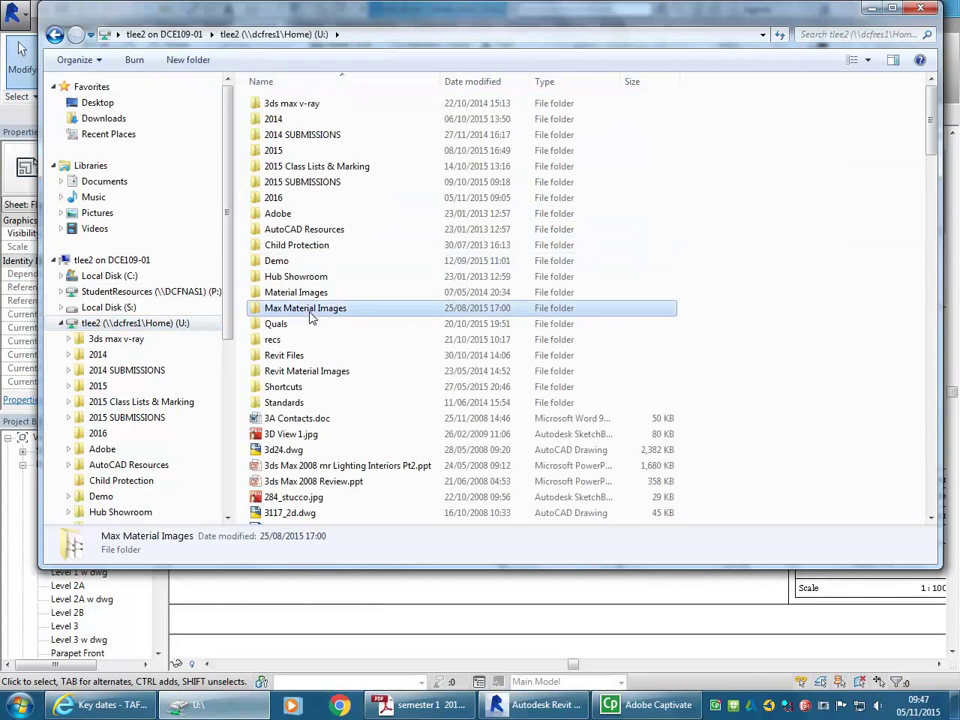
{"action": "double_click", "coordinate": [273, 197]}
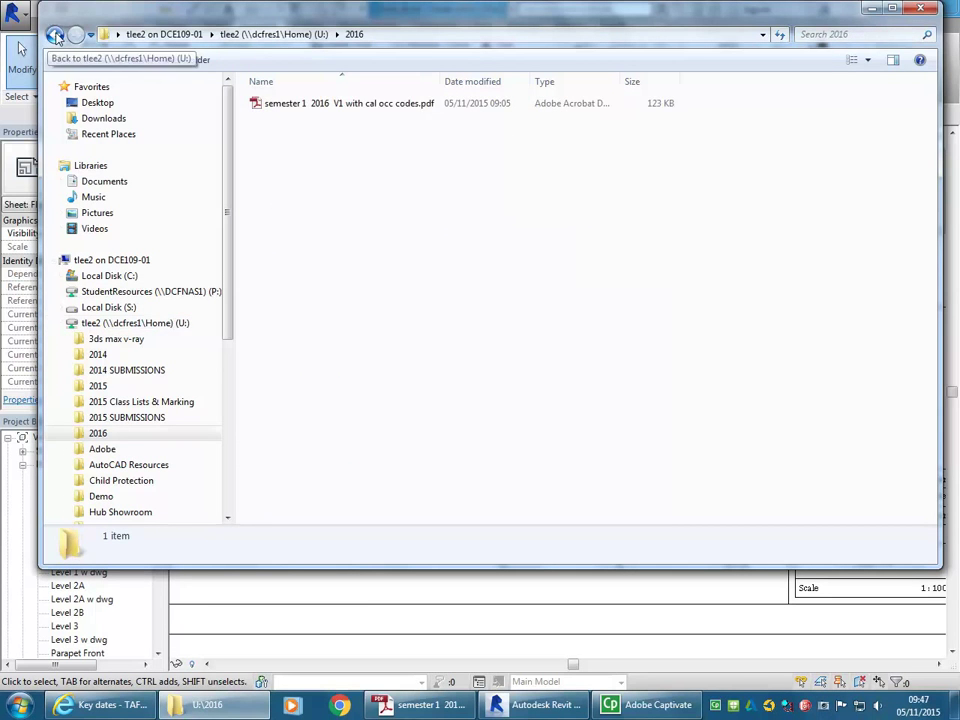
{"action": "left_click", "coordinate": [54, 34]}
{"action": "double_click", "coordinate": [273, 151]}
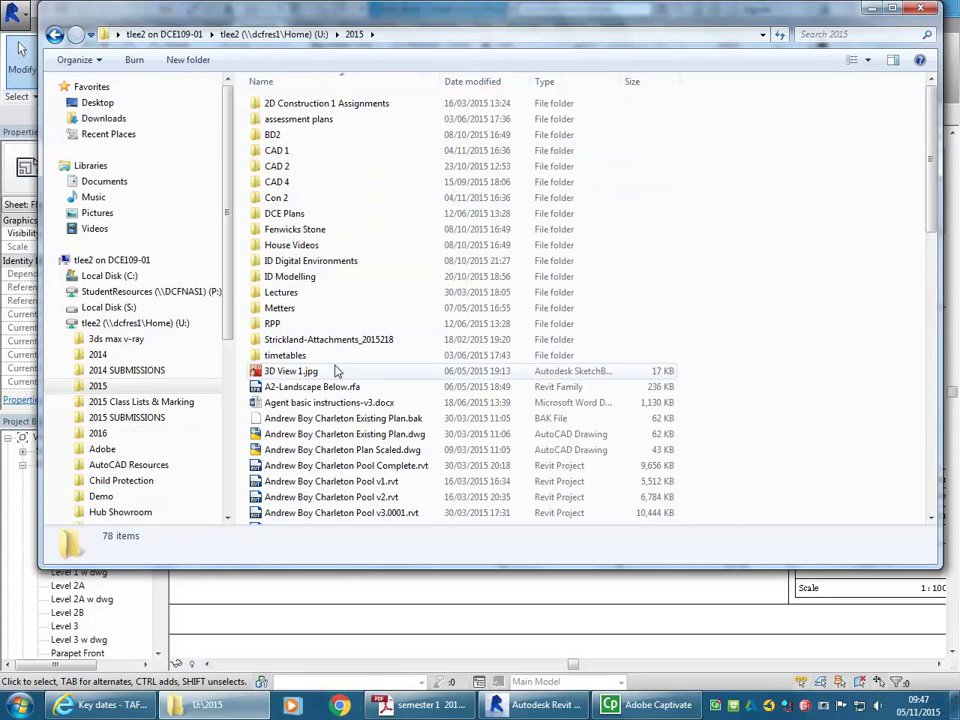
{"action": "left_click", "coordinate": [306, 291]}
{"action": "scroll", "coordinate": [300, 295], "scroll_direction": "down", "scroll_amount": 6}
{"action": "scroll", "coordinate": [300, 295], "scroll_direction": "down", "scroll_amount": 12}
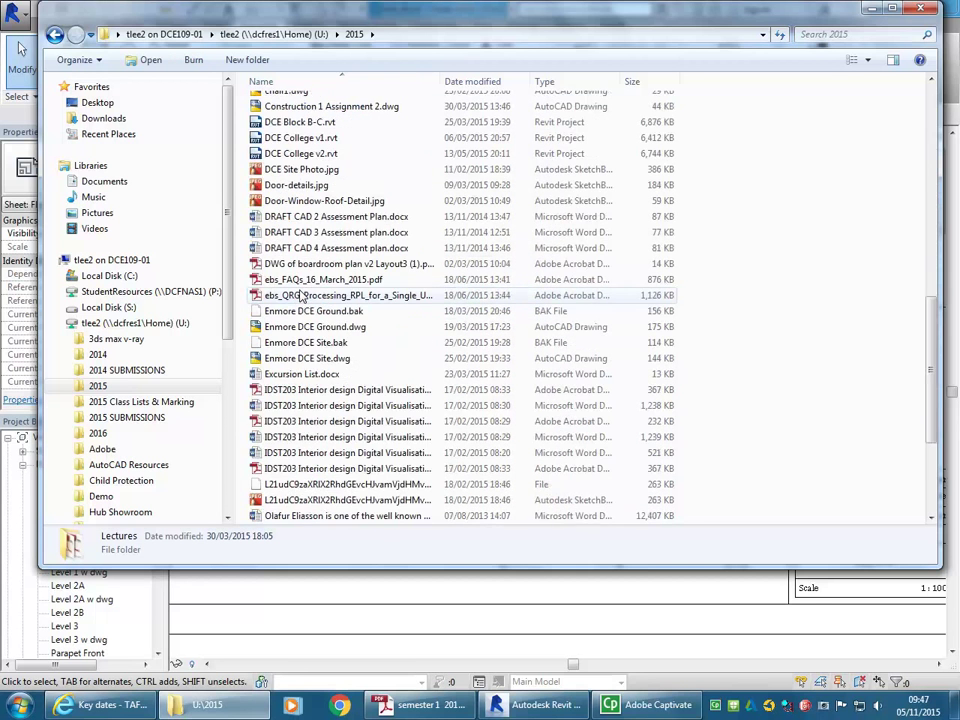
{"action": "scroll", "coordinate": [300, 293], "scroll_direction": "up", "scroll_amount": 13}
{"action": "scroll", "coordinate": [300, 293], "scroll_direction": "up", "scroll_amount": 4}
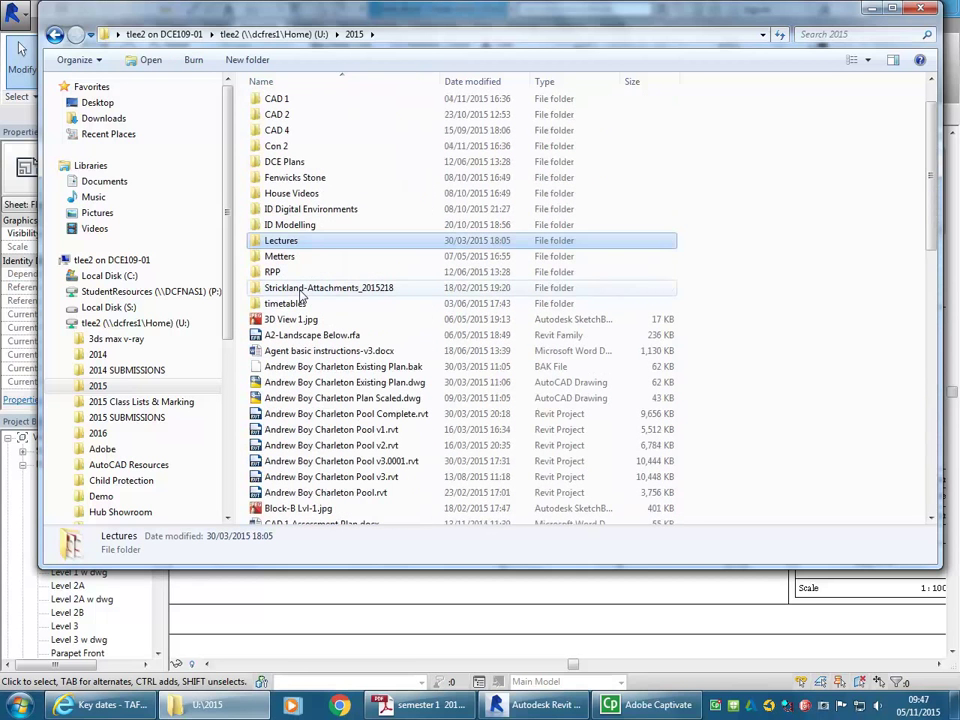
{"action": "left_click", "coordinate": [287, 148]}
{"action": "double_click", "coordinate": [287, 148]}
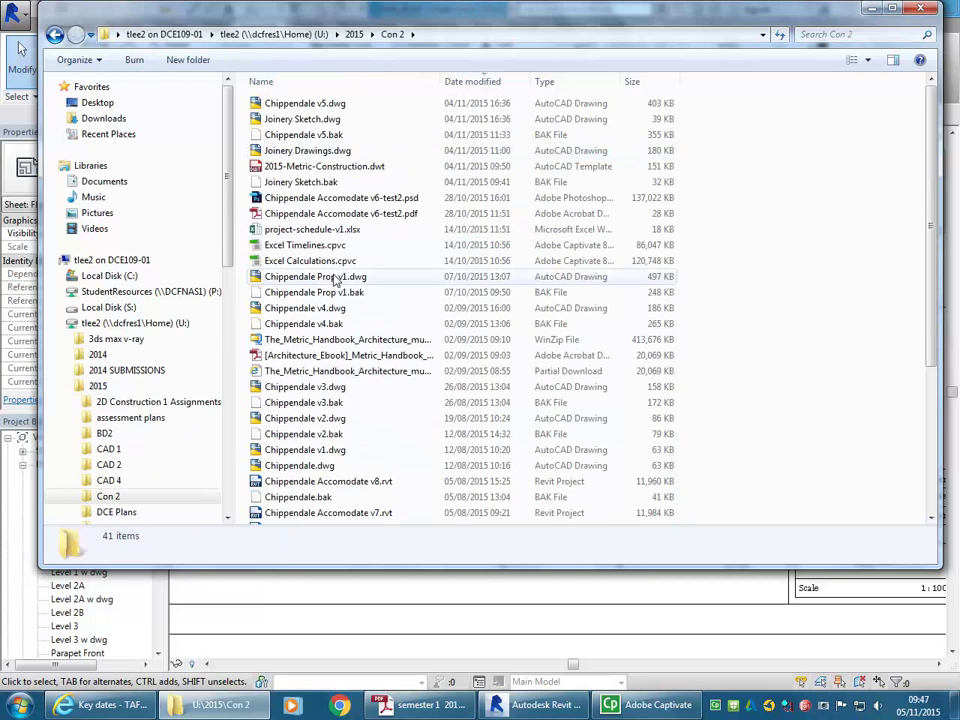
Step: Widen the Name column and open the Metric Handbook Planning and Design Data PDF
{"action": "left_click", "coordinate": [330, 373]}
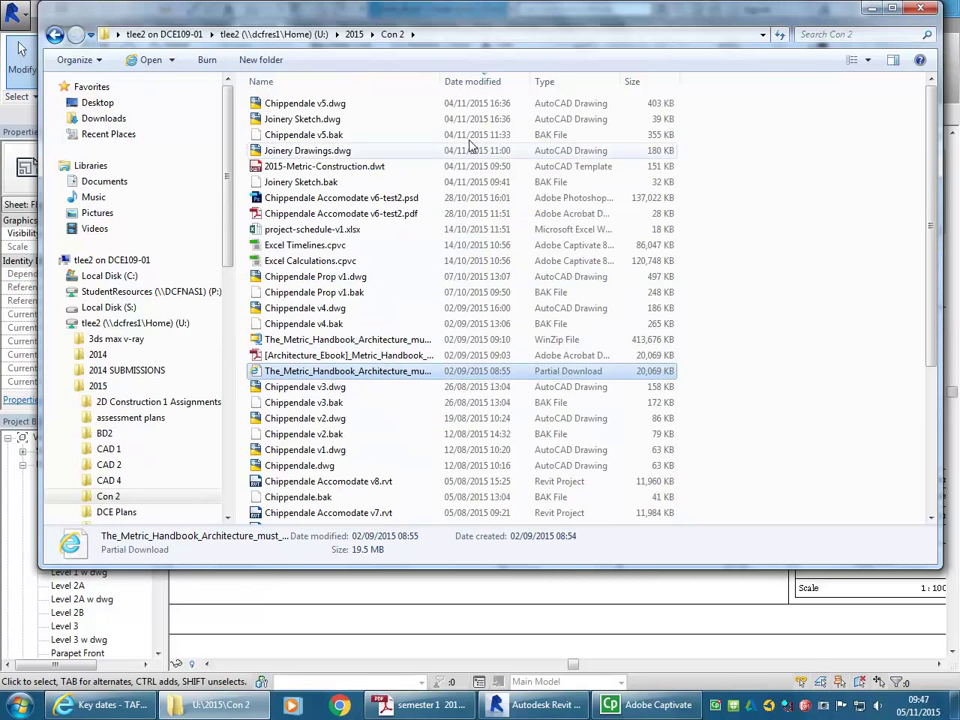
{"action": "left_click_drag", "start_coordinate": [441, 81], "coordinate": [527, 64]}
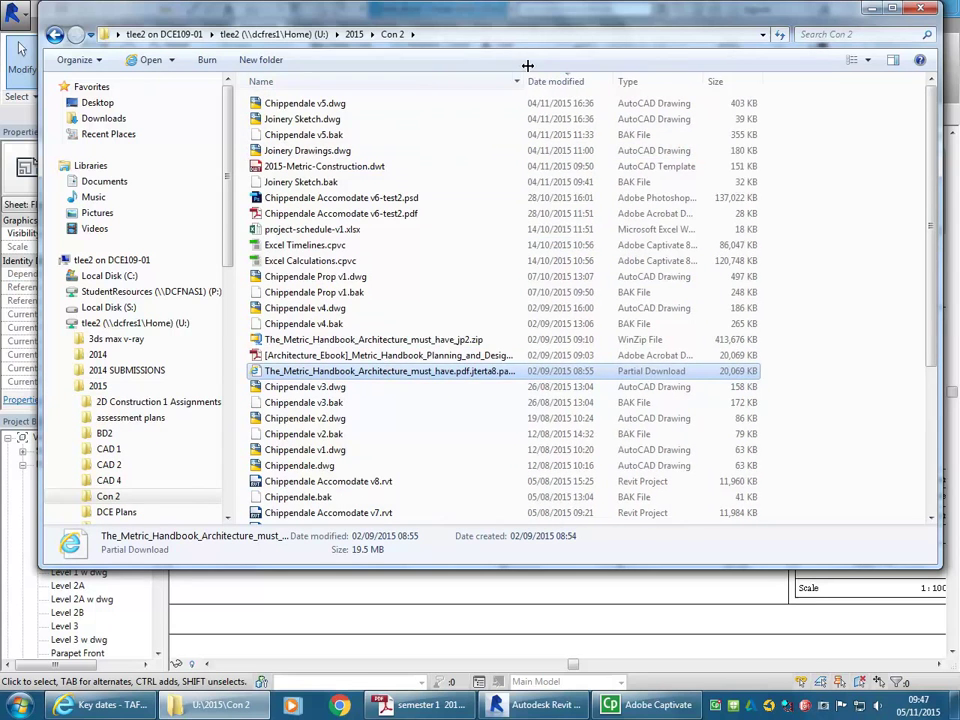
{"action": "left_click", "coordinate": [393, 358]}
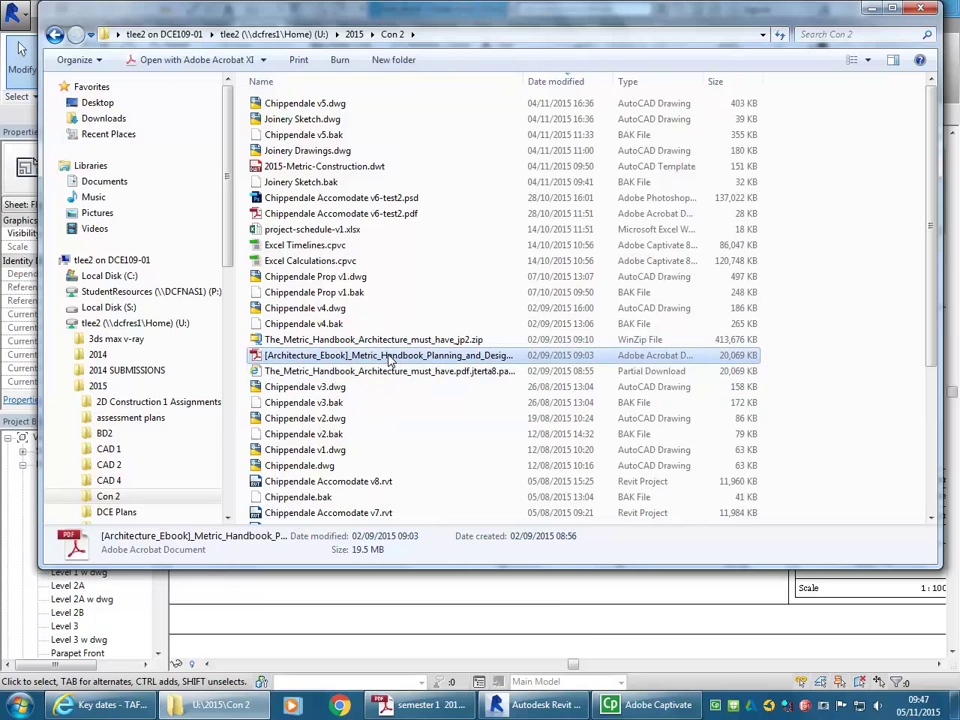
{"action": "double_click", "coordinate": [390, 360]}
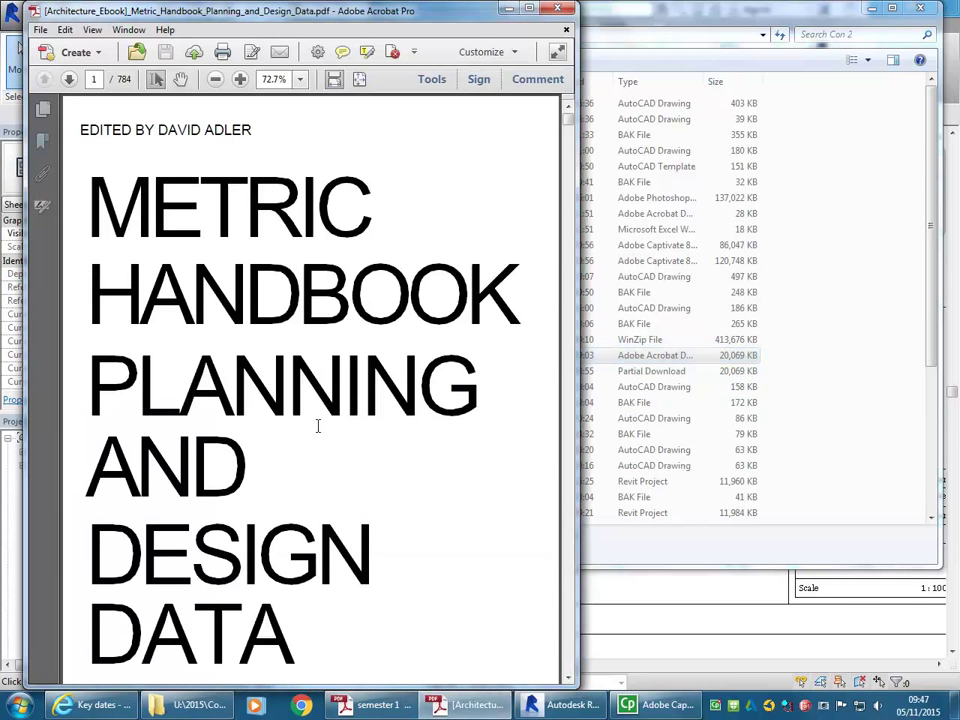
Step: Widen the Acrobat window and scroll to page 12's section 4.06 Scales diagrams
{"action": "scroll", "coordinate": [340, 362], "scroll_direction": "down", "scroll_amount": 15}
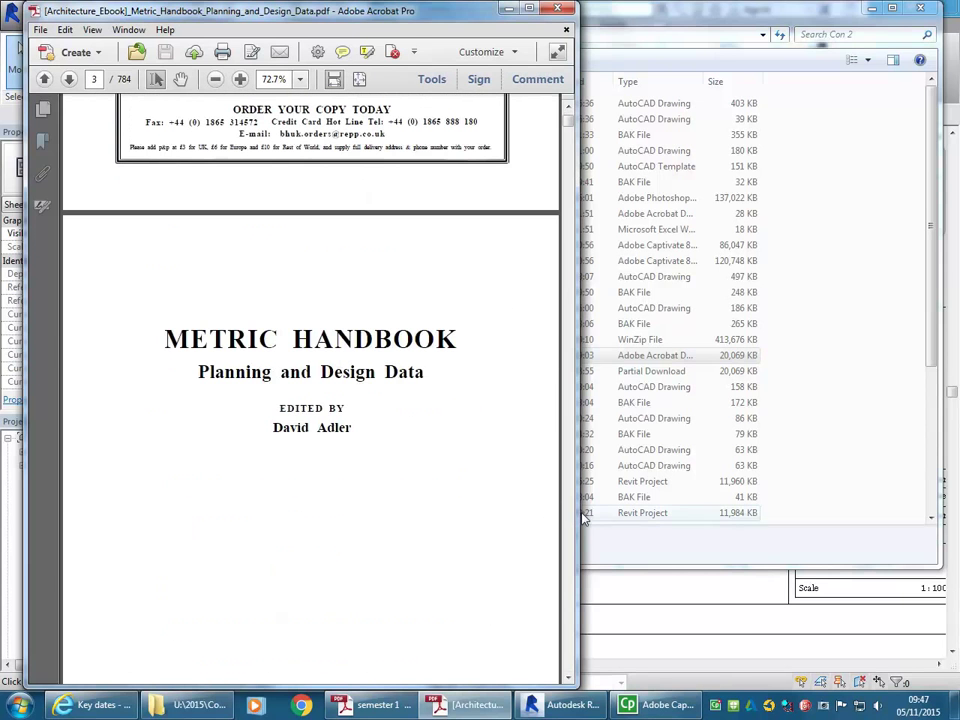
{"action": "left_click_drag", "start_coordinate": [577, 514], "coordinate": [717, 516]}
{"action": "scroll", "coordinate": [501, 514], "scroll_direction": "down", "scroll_amount": 15}
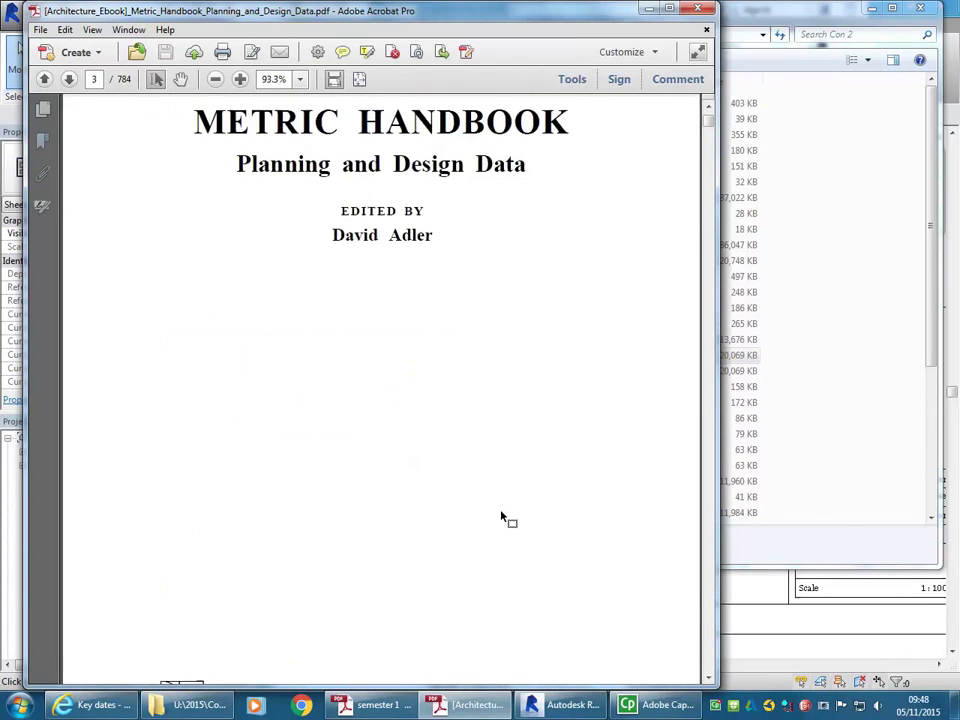
{"action": "scroll", "coordinate": [413, 471], "scroll_direction": "down", "scroll_amount": 20}
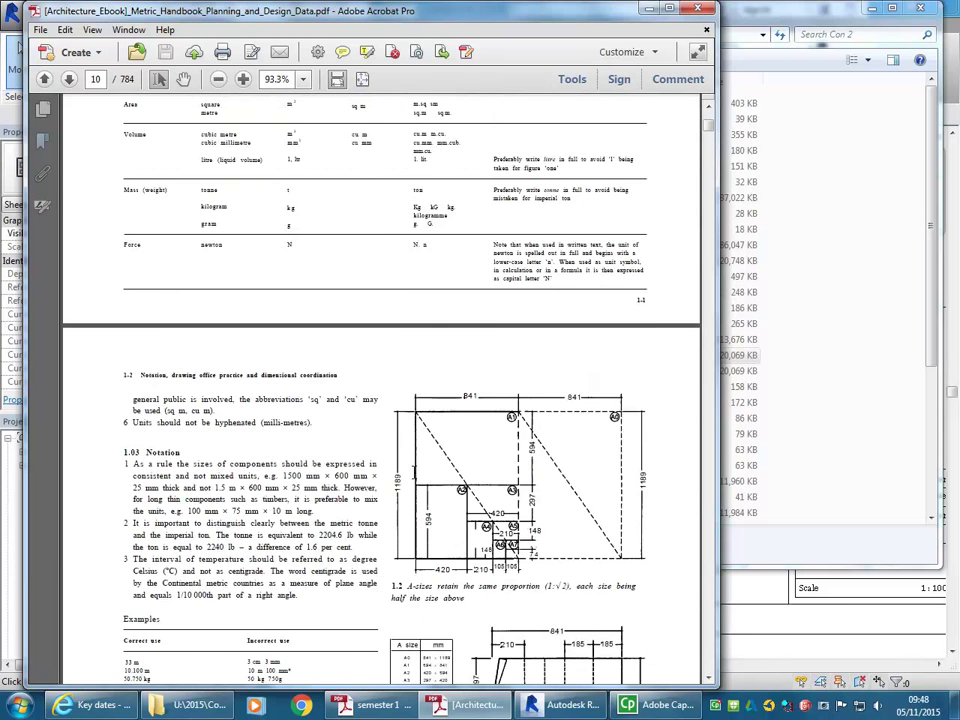
{"action": "scroll", "coordinate": [413, 471], "scroll_direction": "down", "scroll_amount": 10}
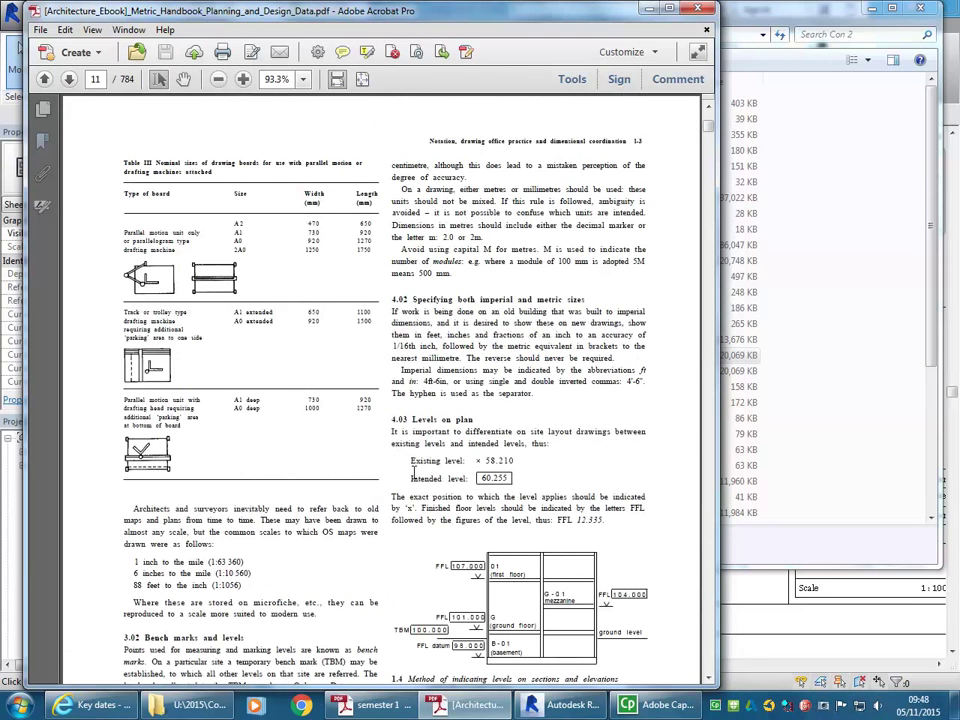
{"action": "scroll", "coordinate": [413, 474], "scroll_direction": "up", "scroll_amount": 8}
{"action": "scroll", "coordinate": [415, 477], "scroll_direction": "down", "scroll_amount": 18}
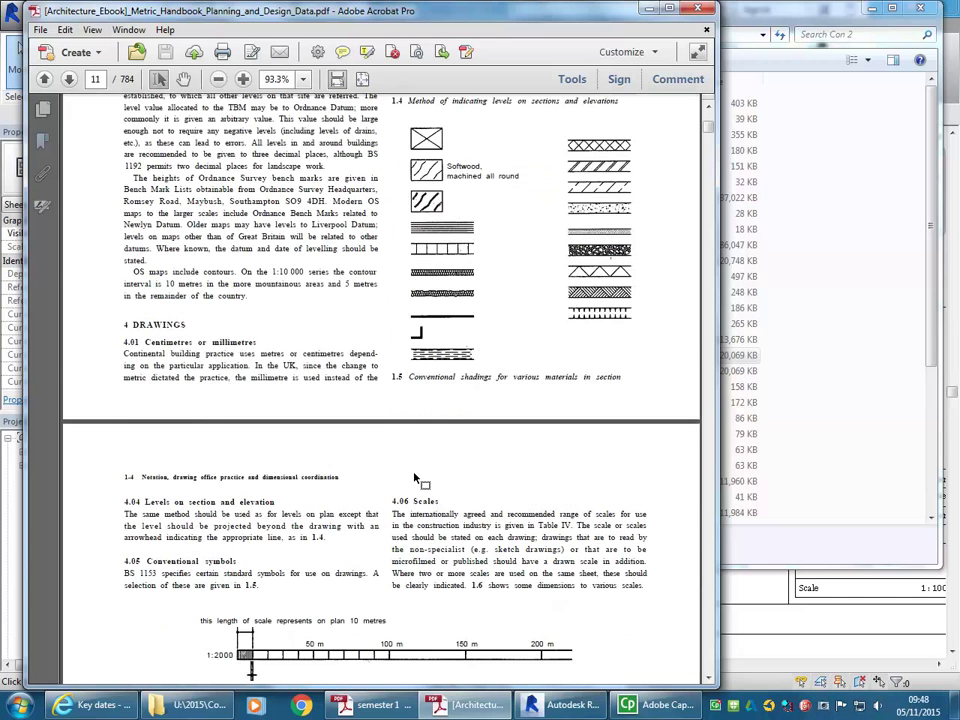
{"action": "scroll", "coordinate": [418, 480], "scroll_direction": "down", "scroll_amount": 10}
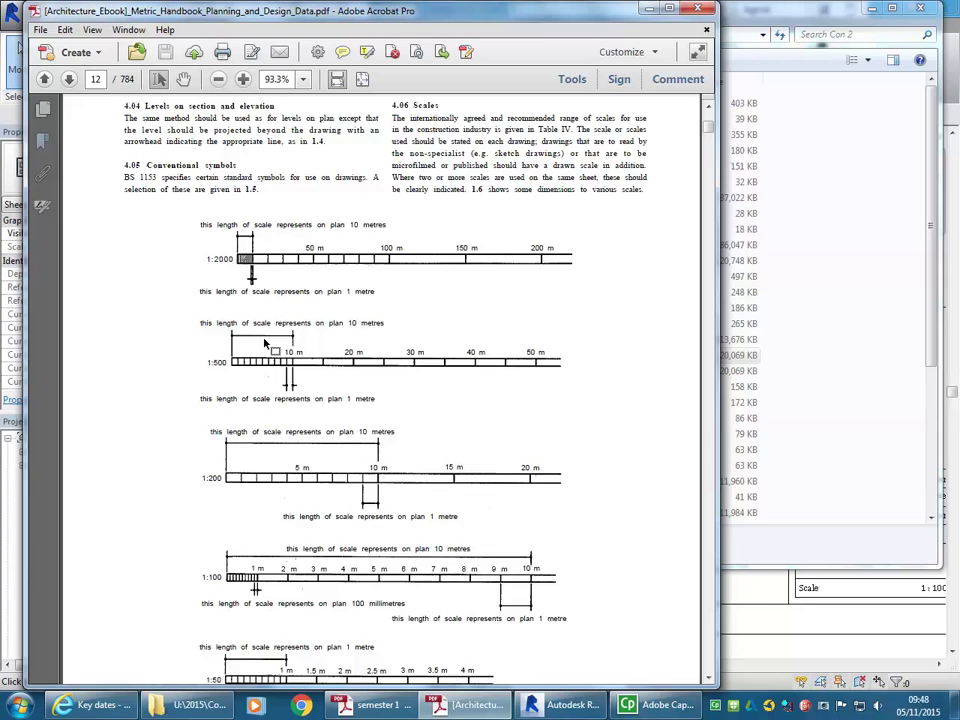
{"action": "scroll", "coordinate": [265, 345], "scroll_direction": "up", "scroll_amount": 4, "text": "ctrl"}
{"action": "scroll", "coordinate": [266, 350], "scroll_direction": "down", "scroll_amount": 1, "text": "ctrl"}
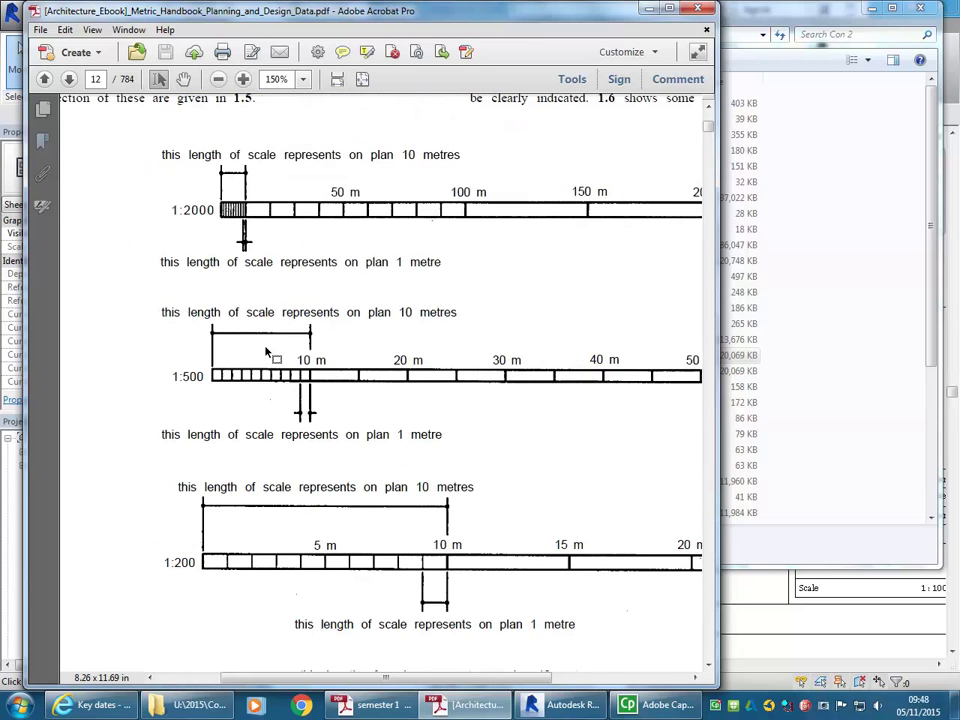
{"action": "scroll", "coordinate": [266, 412], "scroll_direction": "down", "scroll_amount": 1, "text": "ctrl"}
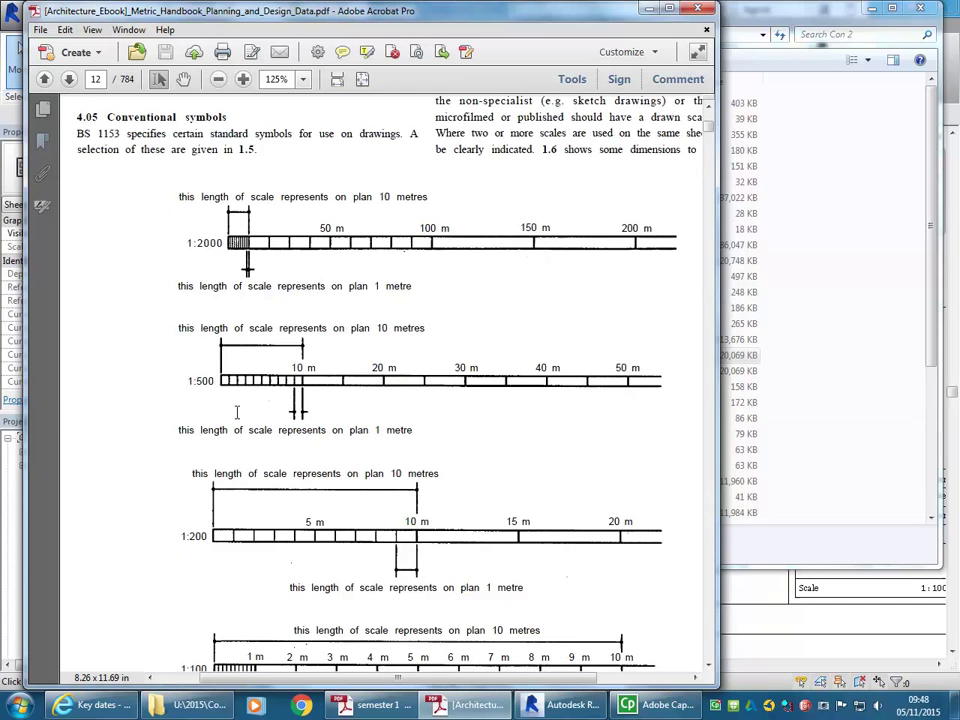
{"action": "scroll", "coordinate": [240, 420], "scroll_direction": "down", "scroll_amount": 1}
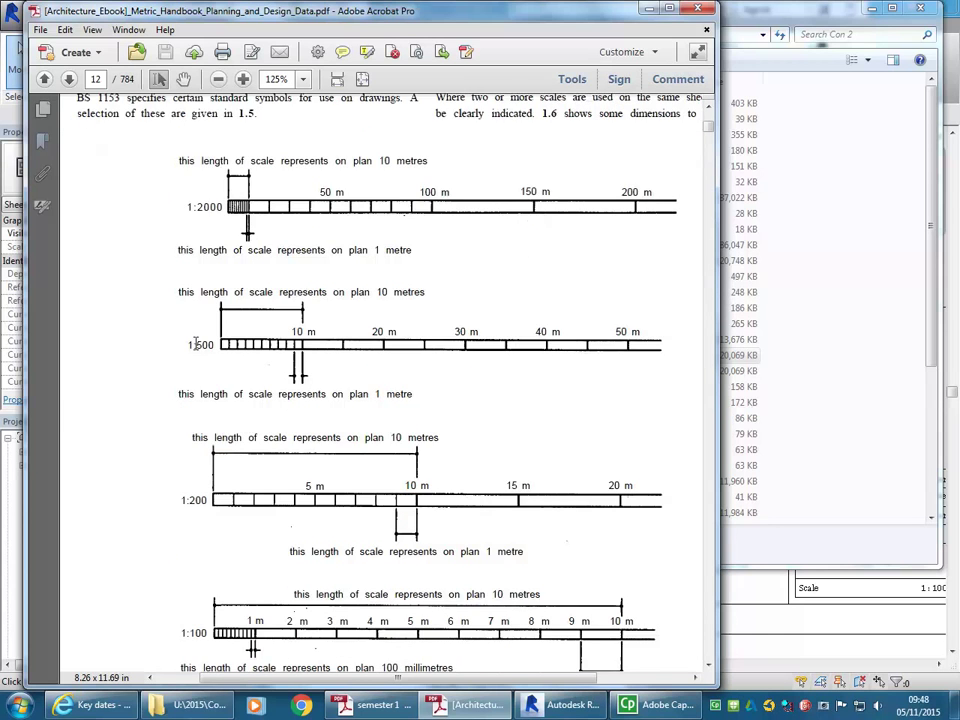
{"action": "scroll", "coordinate": [227, 430], "scroll_direction": "down", "scroll_amount": 3}
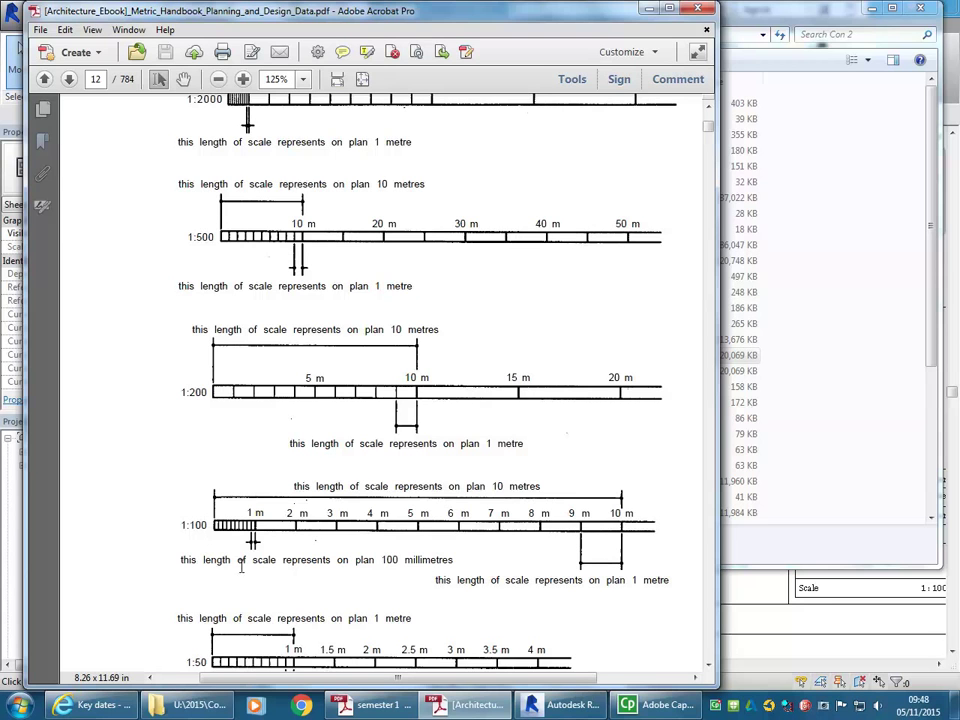
Step: Return to Revit and zoom in to check the type of A102's 0–5–10 m scale bar
{"action": "left_click", "coordinate": [553, 703]}
{"action": "middle_click_drag", "start_coordinate": [551, 521], "coordinate": [444, 490]}
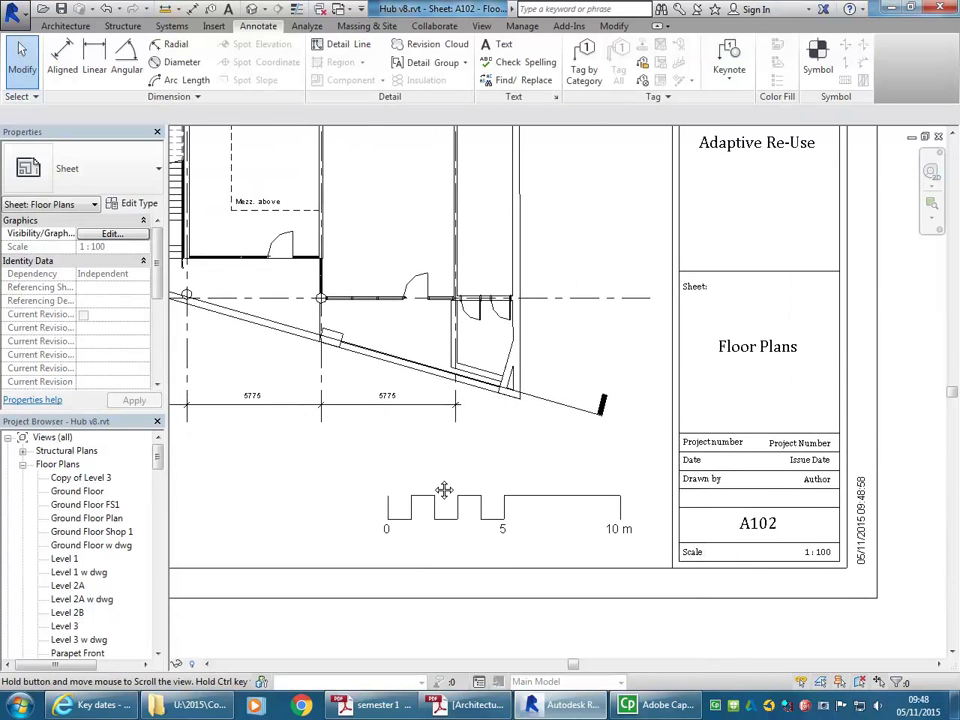
{"action": "scroll", "coordinate": [508, 540], "scroll_direction": "up", "scroll_amount": 1}
{"action": "scroll", "coordinate": [505, 540], "scroll_direction": "down", "scroll_amount": 2}
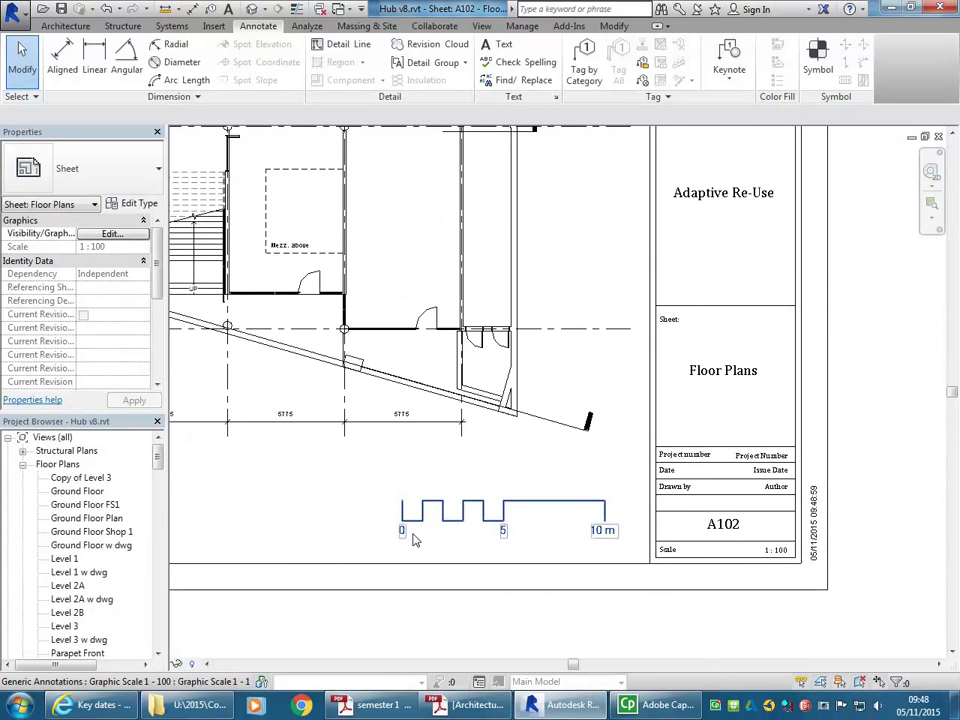
{"action": "scroll", "coordinate": [415, 540], "scroll_direction": "up", "scroll_amount": 2}
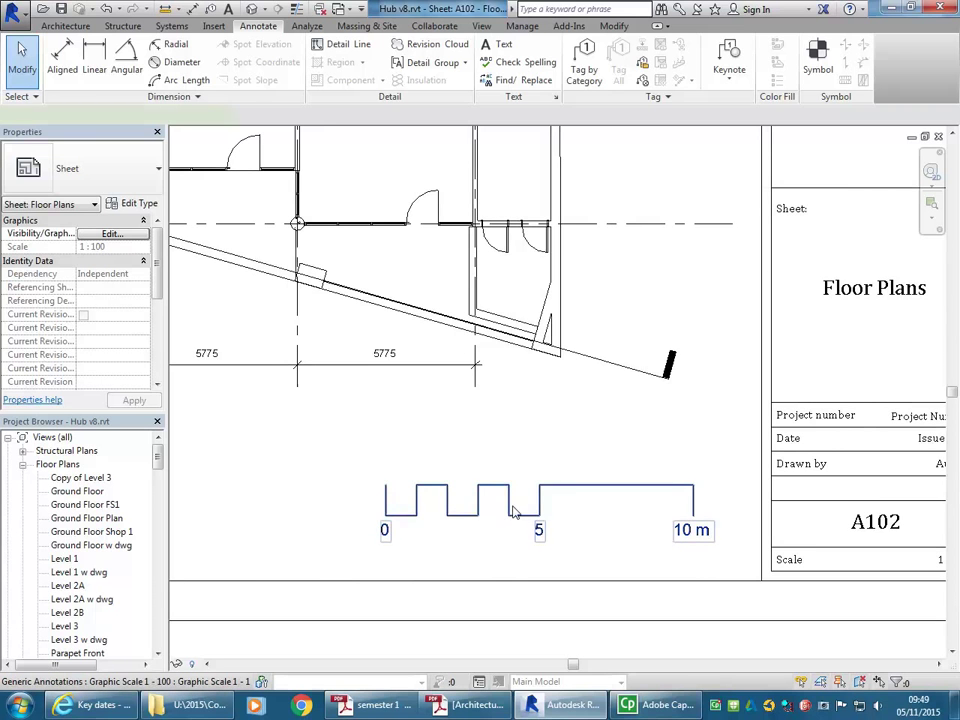
{"action": "left_click", "coordinate": [513, 510]}
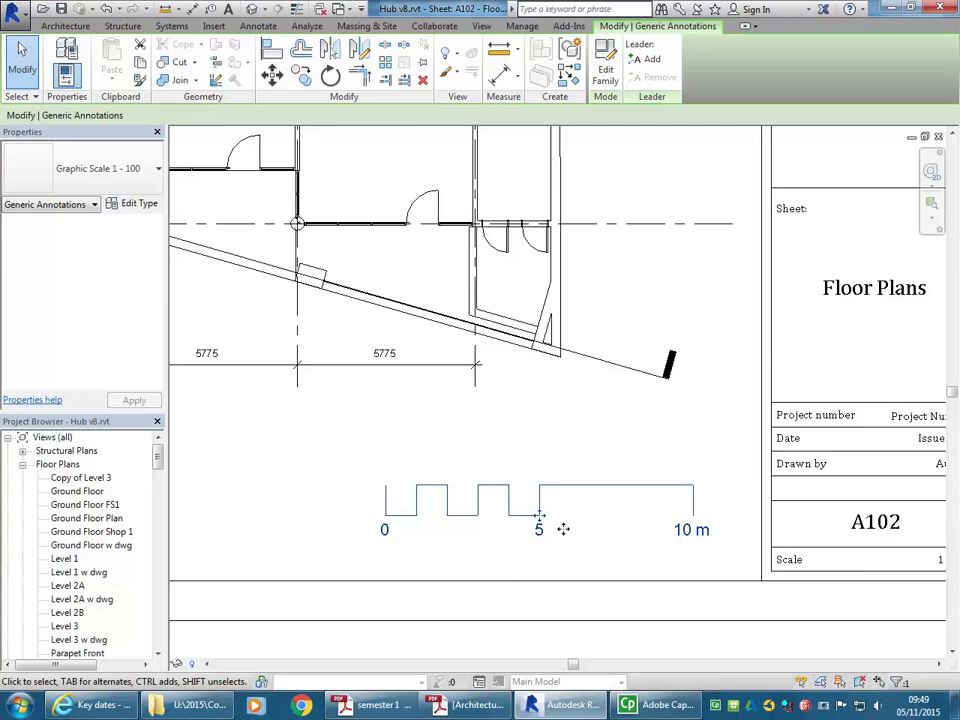
{"action": "scroll", "coordinate": [504, 536], "scroll_direction": "up", "scroll_amount": 2}
{"action": "left_click", "coordinate": [499, 557]}
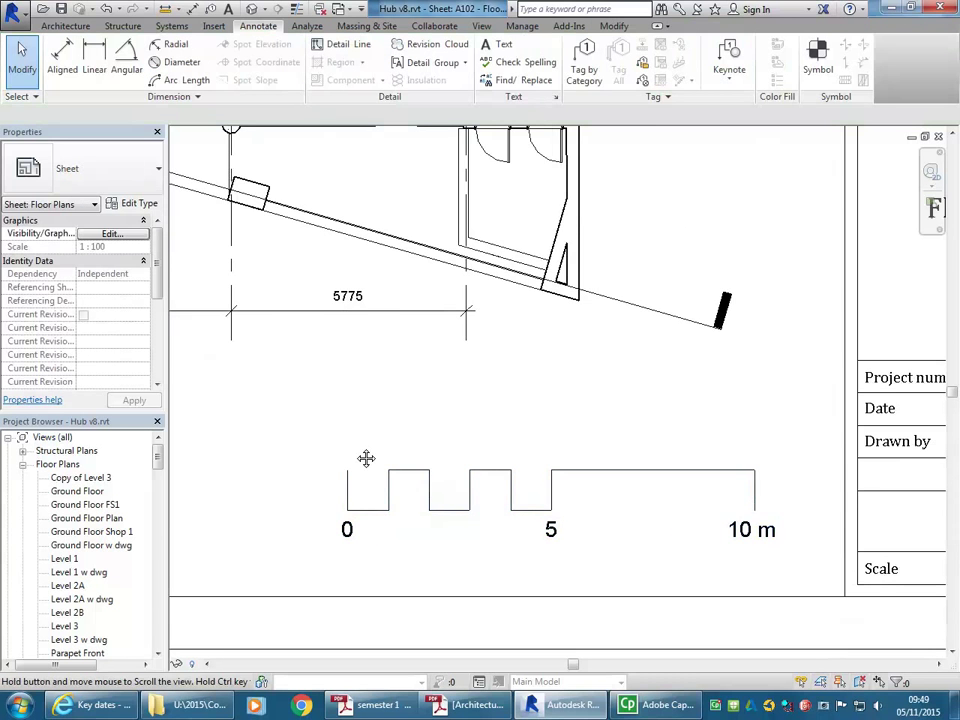
{"action": "middle_click_drag", "start_coordinate": [366, 456], "coordinate": [363, 478]}
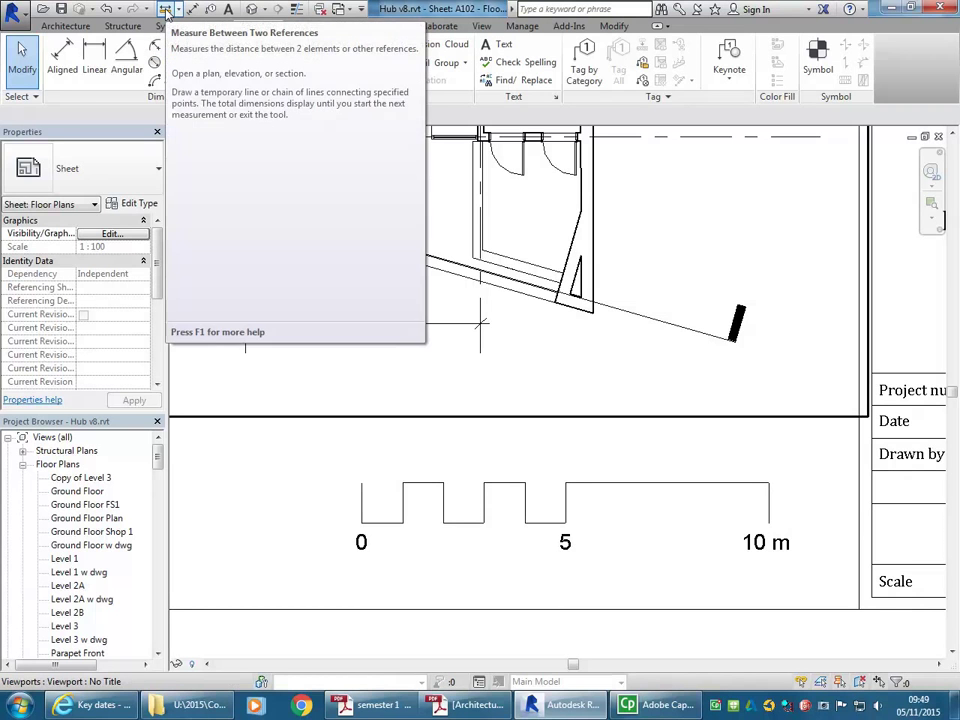
{"action": "left_click", "coordinate": [166, 9]}
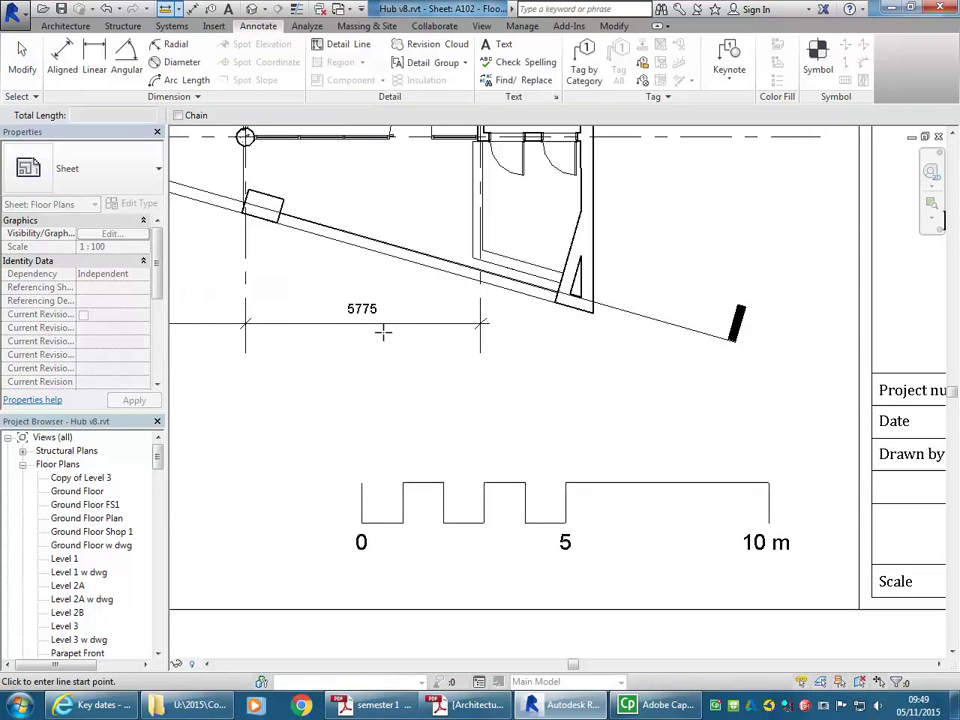
{"action": "left_click", "coordinate": [361, 483]}
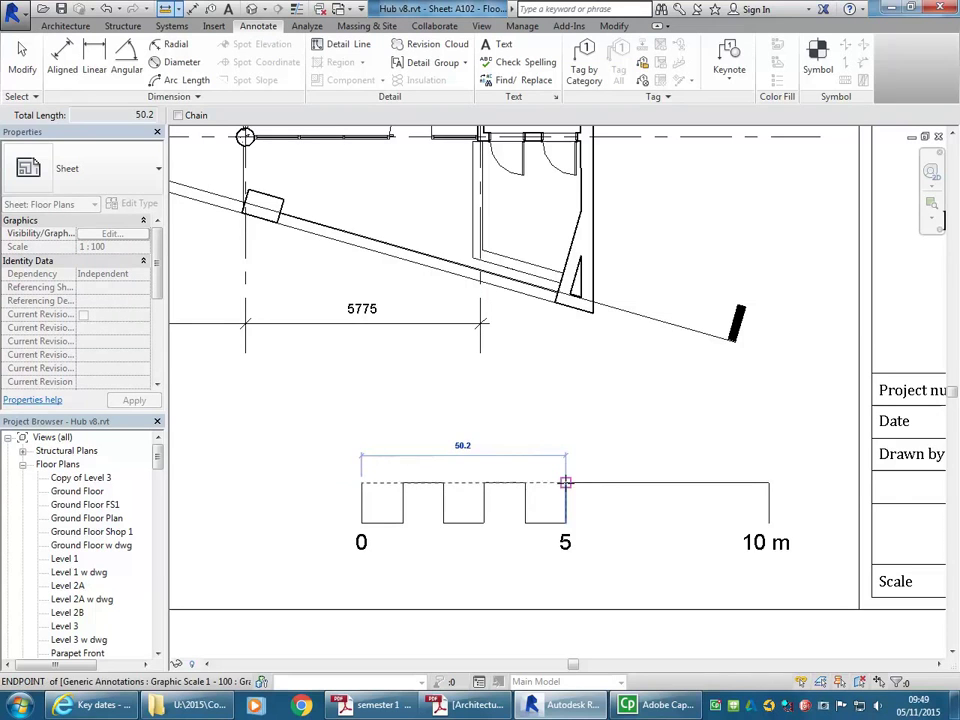
{"action": "key", "text": "Escape"}
{"action": "key", "text": "Escape"}
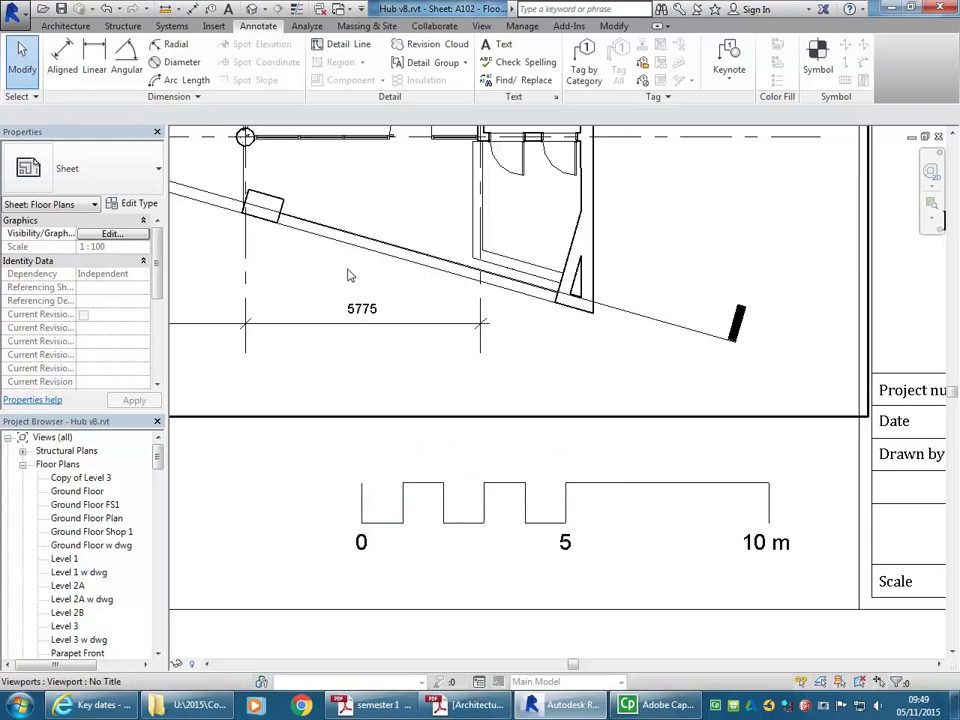
{"action": "left_click", "coordinate": [128, 8]}
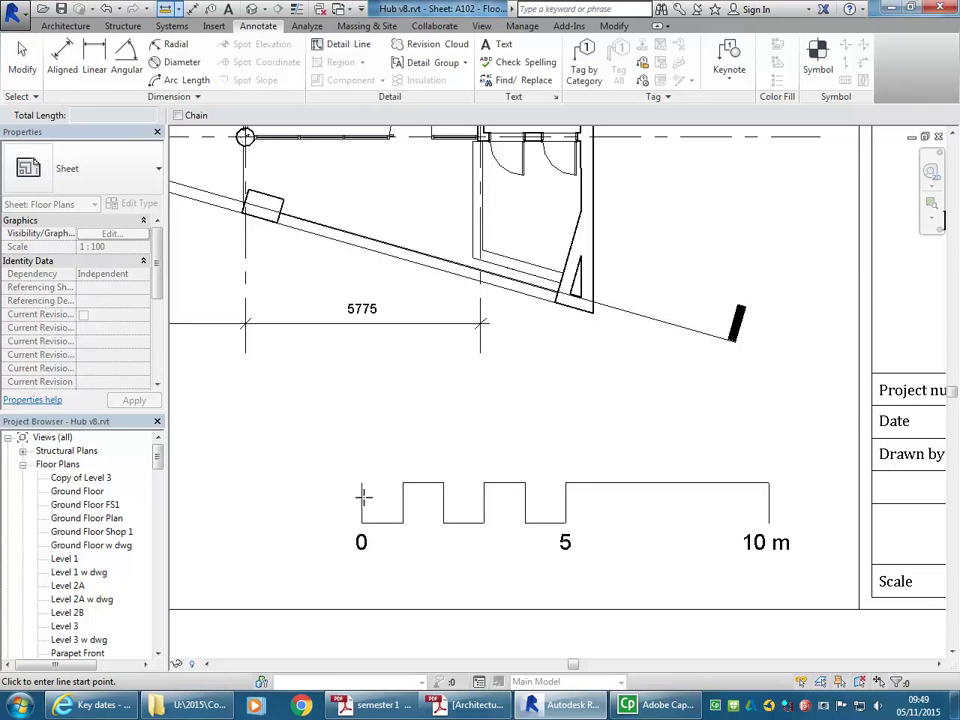
{"action": "scroll", "coordinate": [361, 482], "scroll_direction": "up", "scroll_amount": 2}
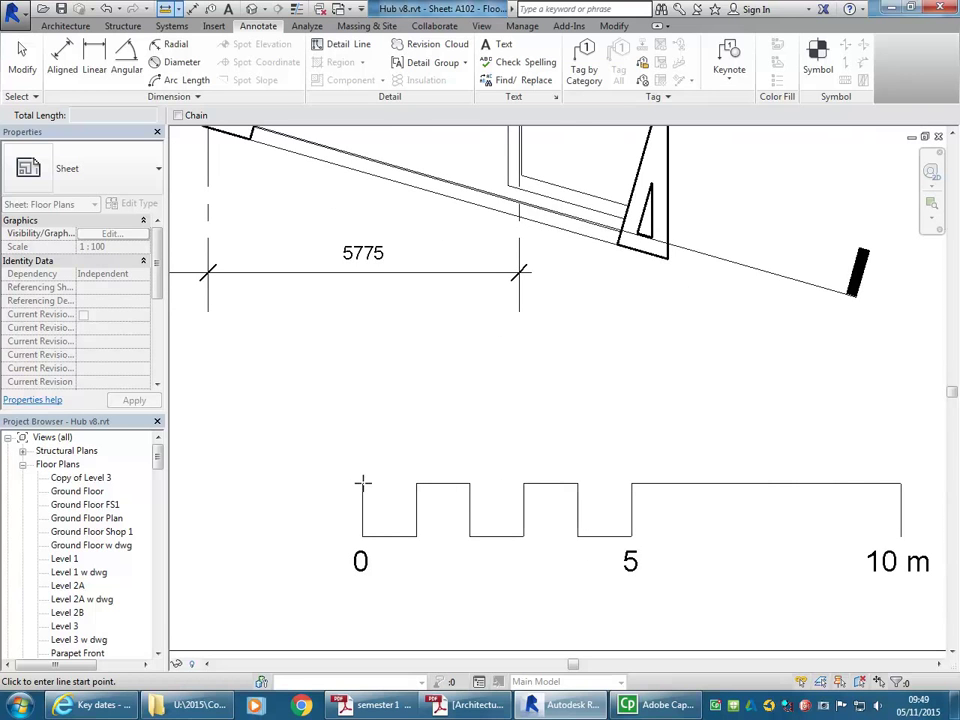
{"action": "left_click", "coordinate": [361, 482]}
{"action": "left_click", "coordinate": [631, 483]}
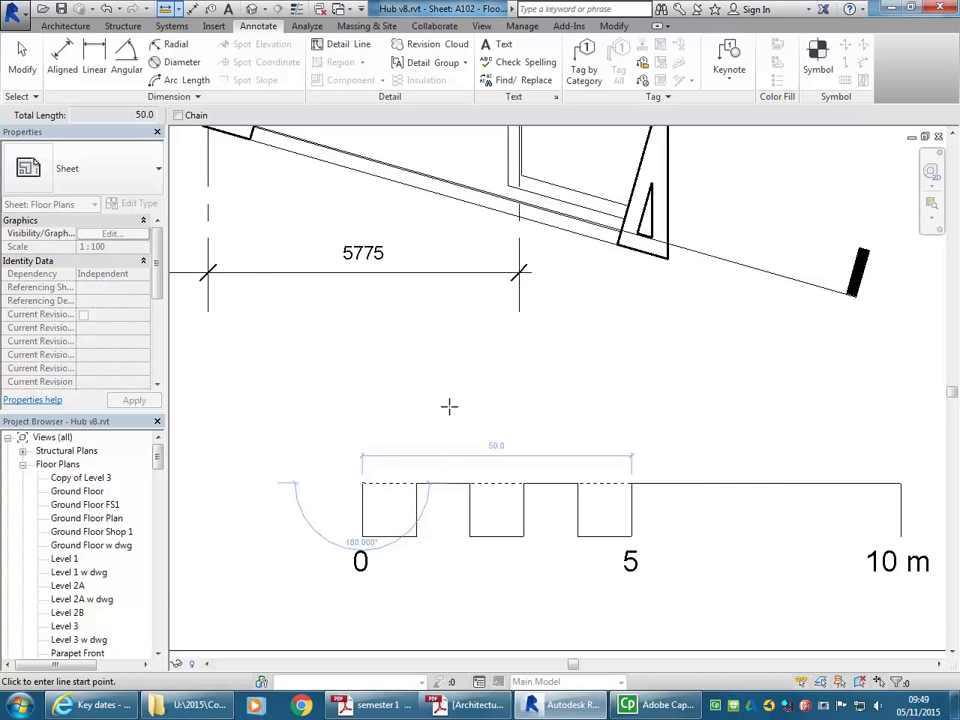
{"action": "scroll", "coordinate": [449, 405], "scroll_direction": "down", "scroll_amount": 2}
{"action": "scroll", "coordinate": [471, 419], "scroll_direction": "up", "scroll_amount": 2}
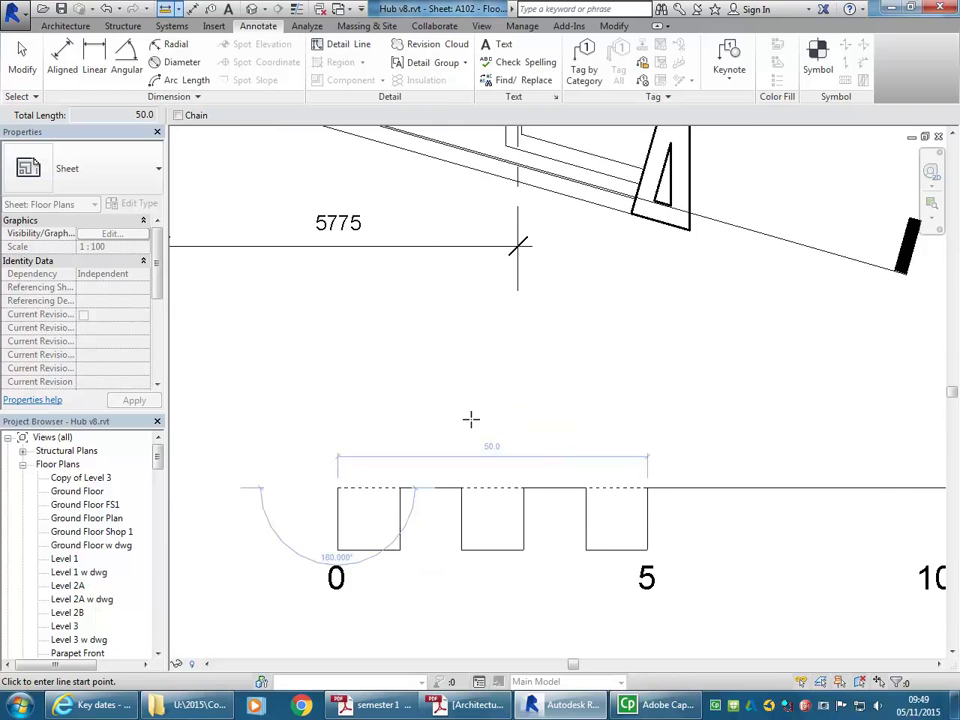
{"action": "scroll", "coordinate": [471, 418], "scroll_direction": "down", "scroll_amount": 1}
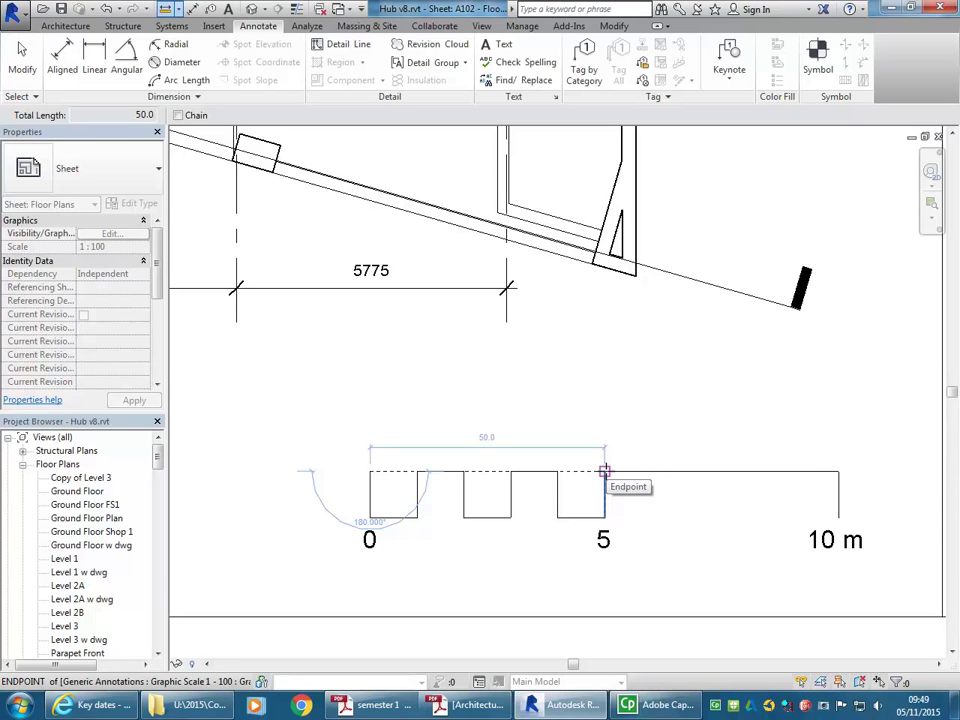
{"action": "left_click", "coordinate": [604, 471]}
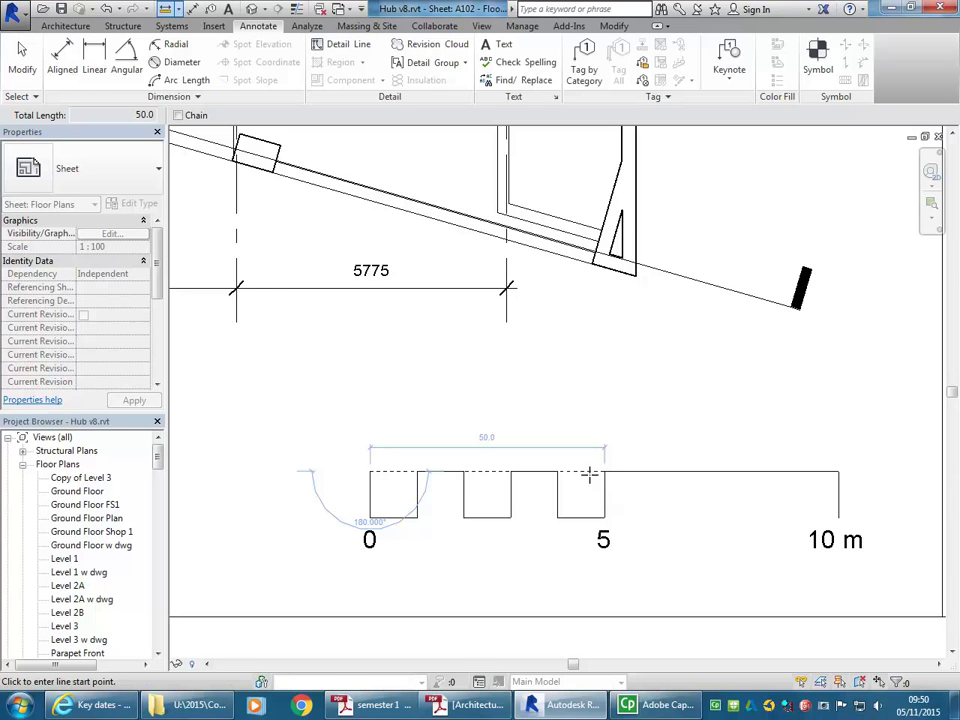
{"action": "key", "text": "Escape"}
{"action": "key", "text": "Escape"}
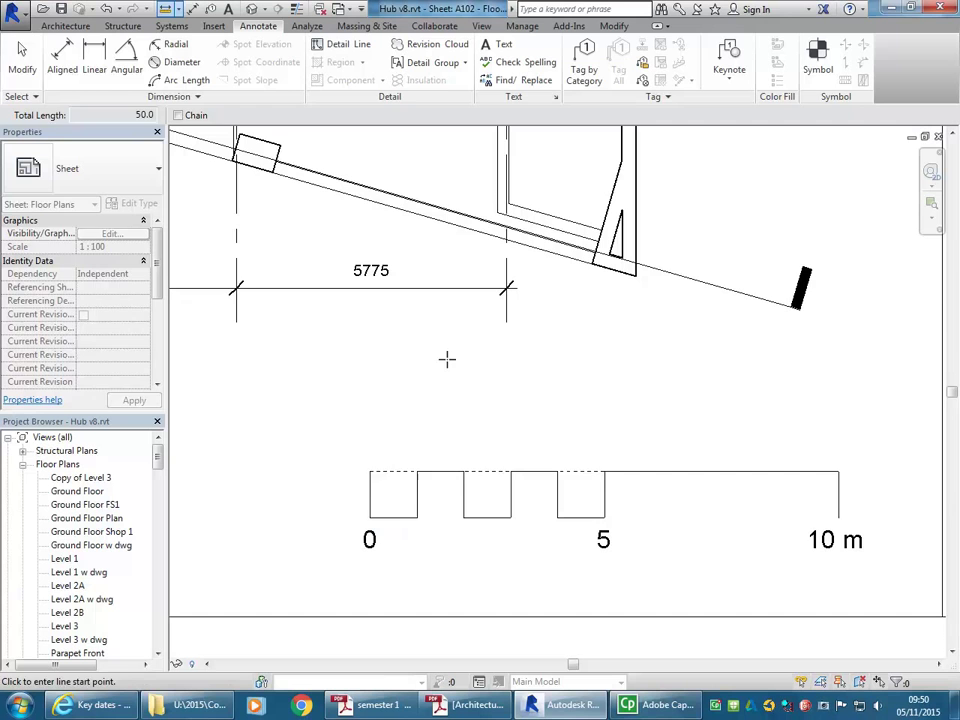
{"action": "left_click", "coordinate": [588, 527]}
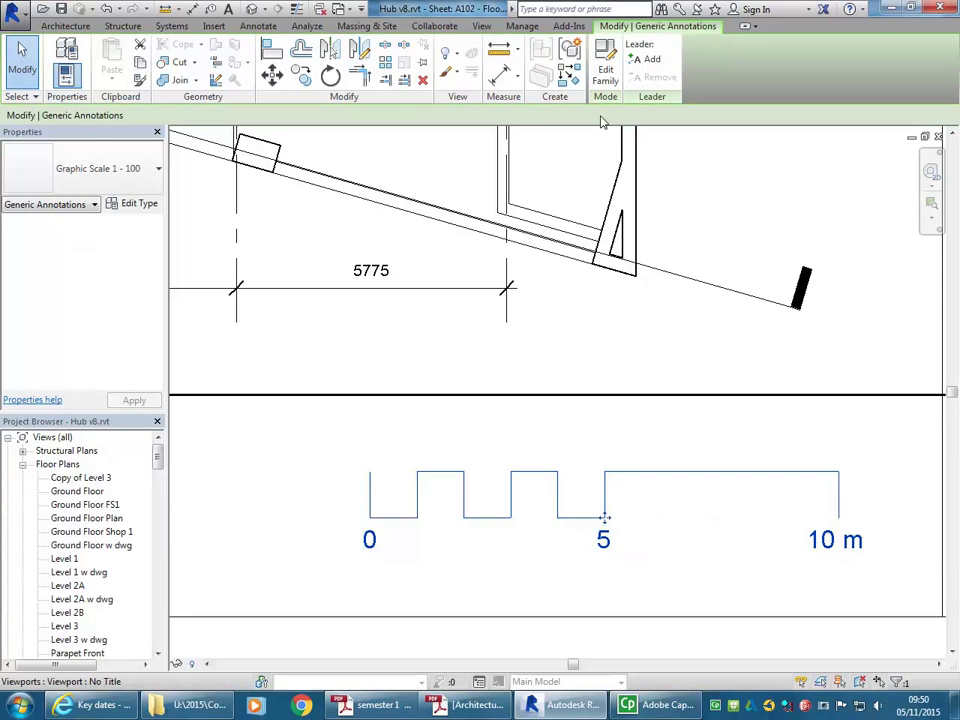
Step: Open the graphic scale family and delete its right end line, 10 m label and last top line
{"action": "double_click", "coordinate": [660, 470]}
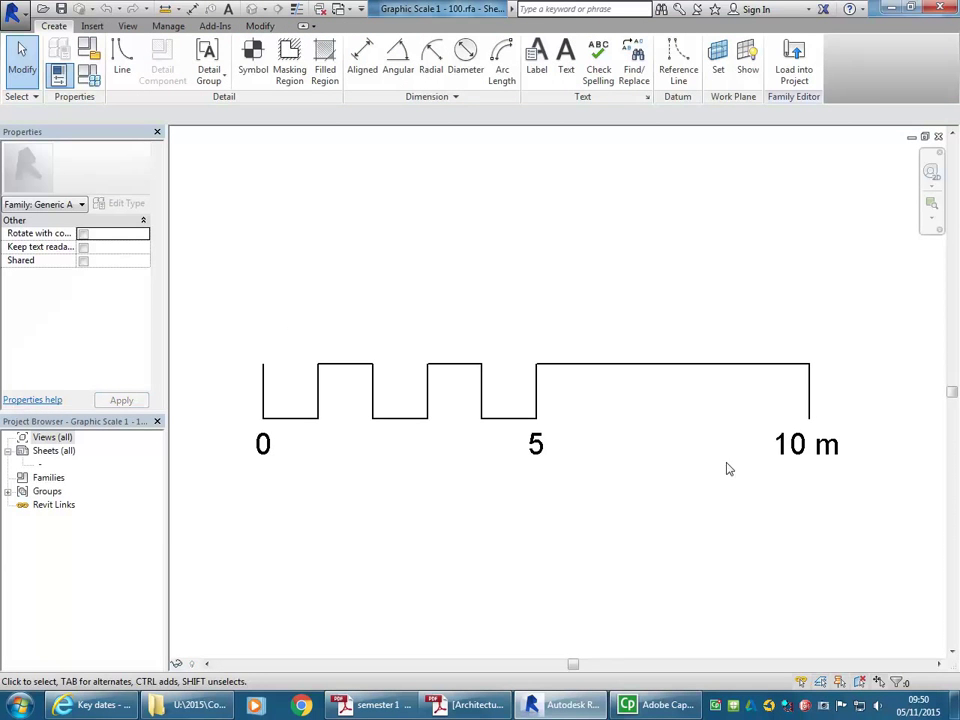
{"action": "left_click", "coordinate": [810, 398]}
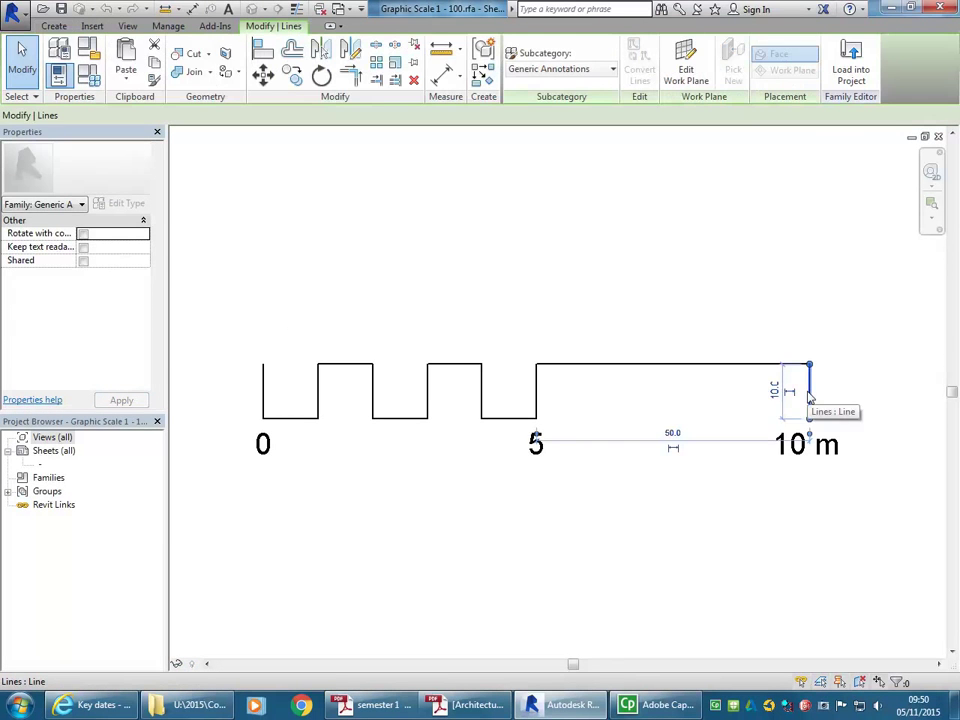
{"action": "key", "text": "Delete"}
{"action": "left_click", "coordinate": [826, 454]}
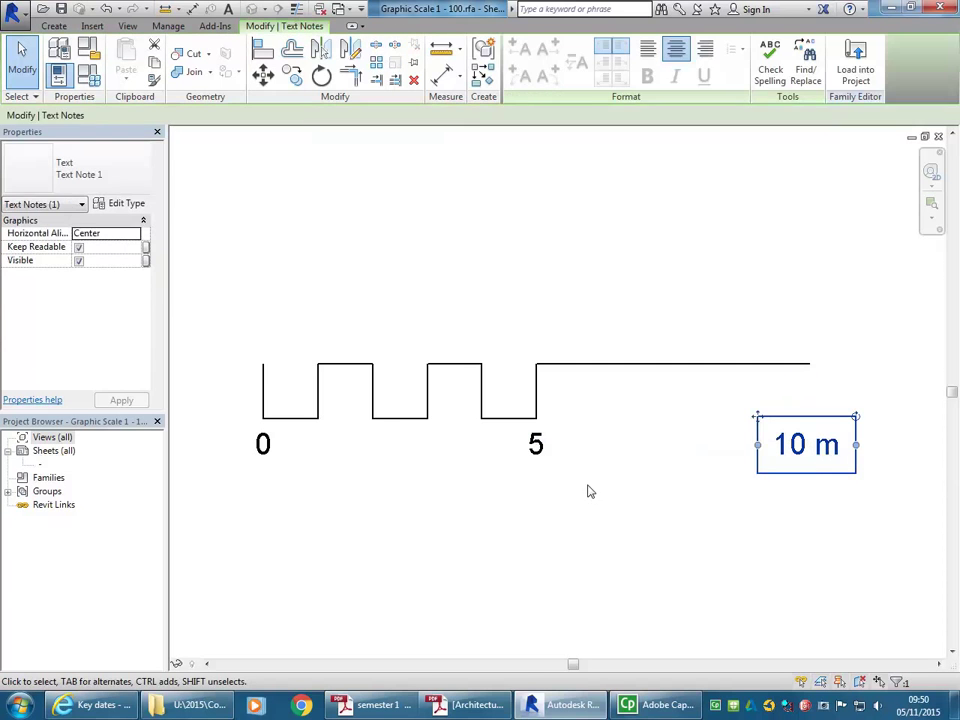
{"action": "key", "text": "Delete"}
{"action": "left_click", "coordinate": [611, 366]}
{"action": "key", "text": "Delete"}
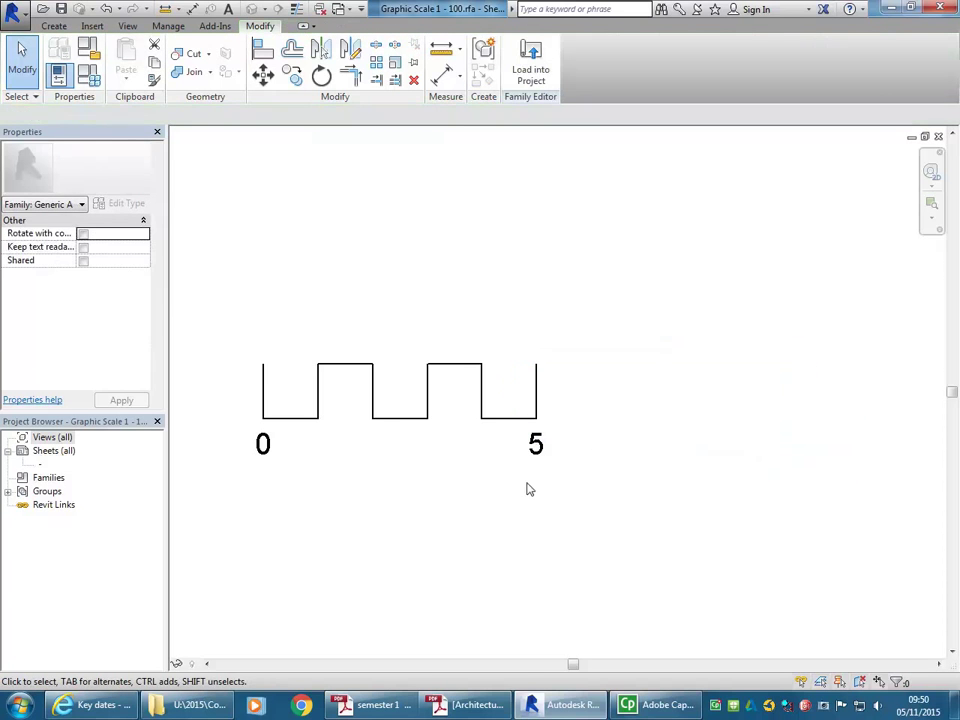
Step: Change the 5 label to read 5m and widen its text box to fit
{"action": "double_click", "coordinate": [540, 452]}
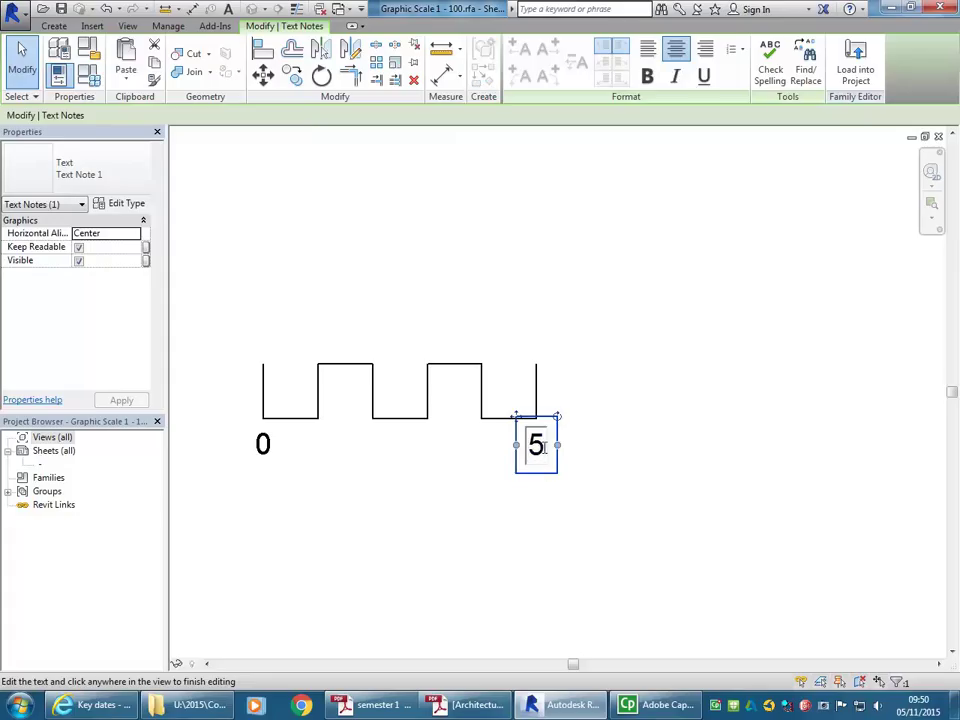
{"action": "type", "text": "m"}
{"action": "left_click", "coordinate": [560, 446]}
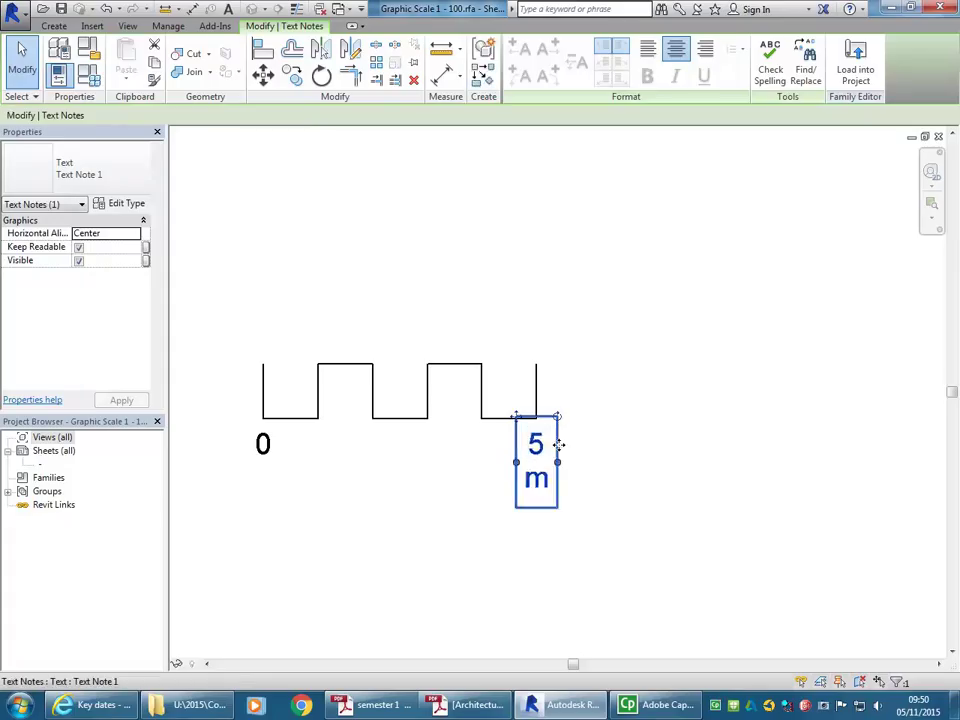
{"action": "left_click_drag", "start_coordinate": [560, 446], "coordinate": [620, 447]}
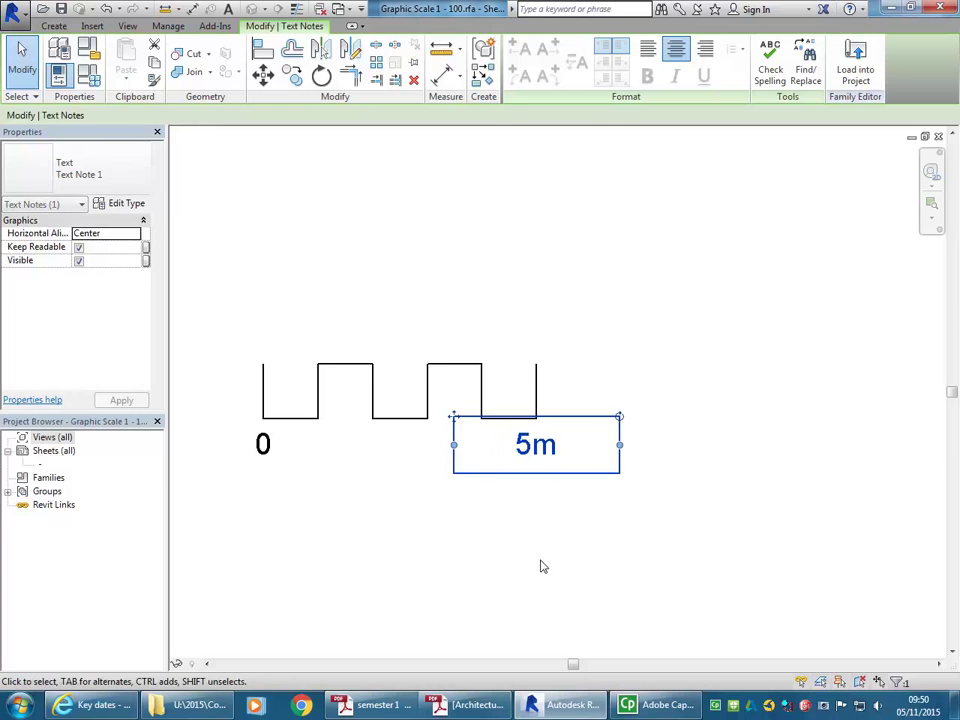
{"action": "left_click", "coordinate": [502, 525]}
{"action": "scroll", "coordinate": [411, 497], "scroll_direction": "up", "scroll_amount": 2}
Step: Copy the 0 label to the endpoint of the next scale division
{"action": "scroll", "coordinate": [505, 507], "scroll_direction": "down", "scroll_amount": 2}
{"action": "scroll", "coordinate": [526, 498], "scroll_direction": "up", "scroll_amount": 1}
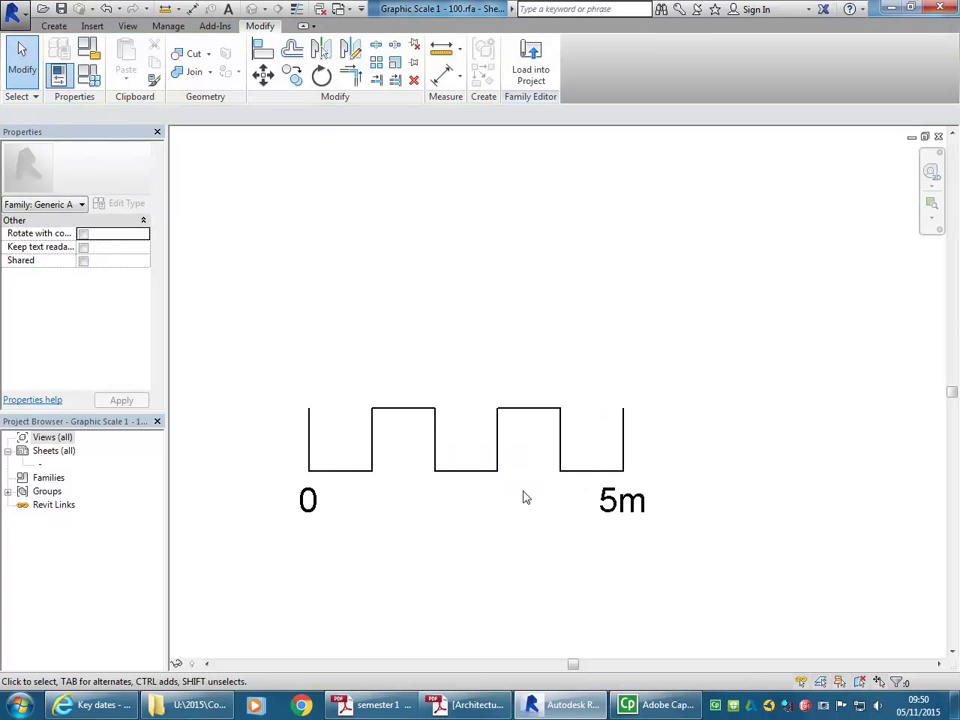
{"action": "middle_click_drag", "start_coordinate": [532, 479], "coordinate": [542, 484]}
{"action": "left_click", "coordinate": [513, 455]}
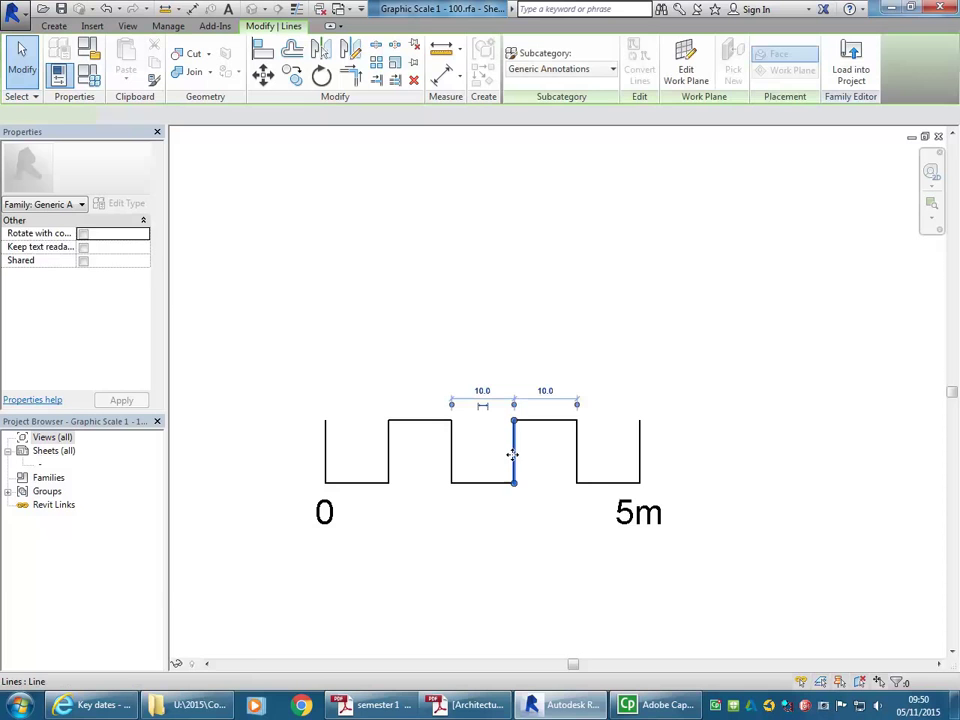
{"action": "left_click", "coordinate": [324, 525]}
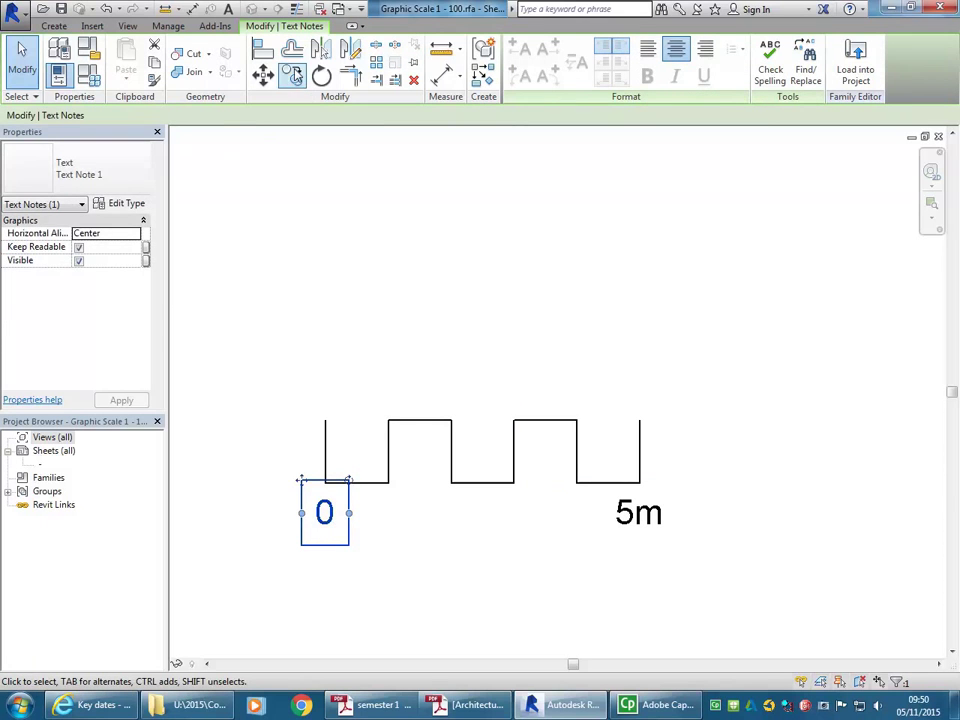
{"action": "left_click", "coordinate": [293, 75]}
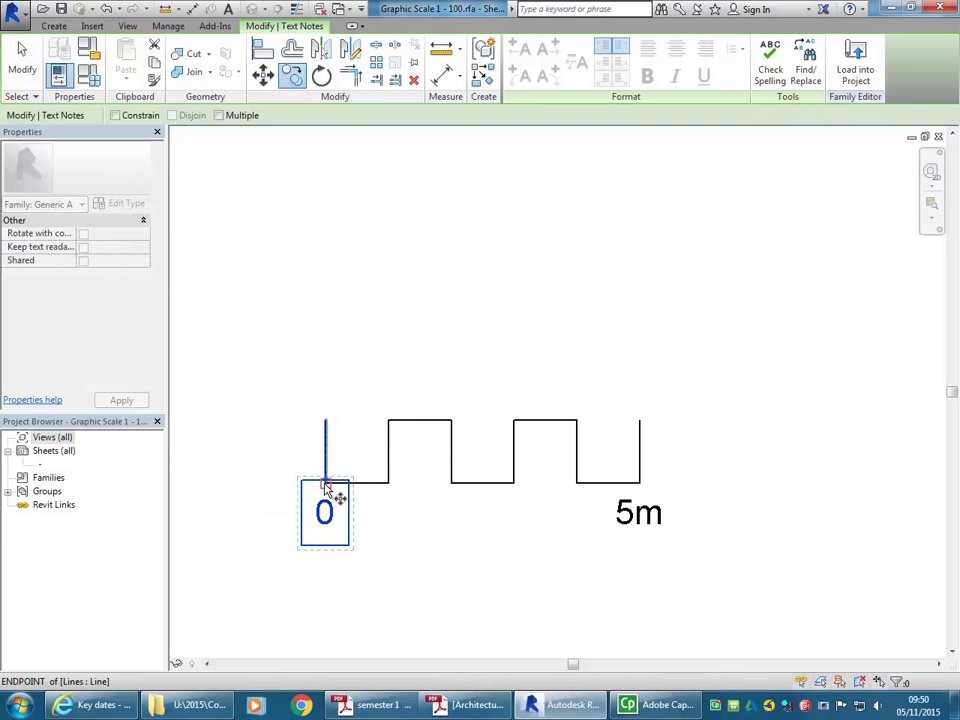
{"action": "left_click", "coordinate": [324, 482]}
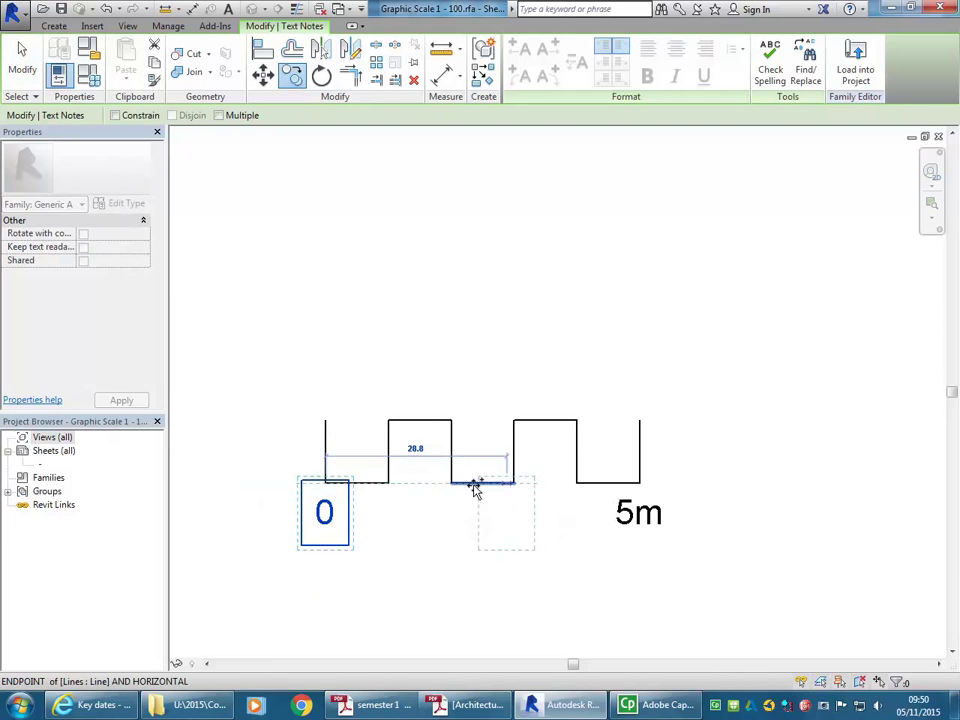
{"action": "left_click", "coordinate": [388, 482]}
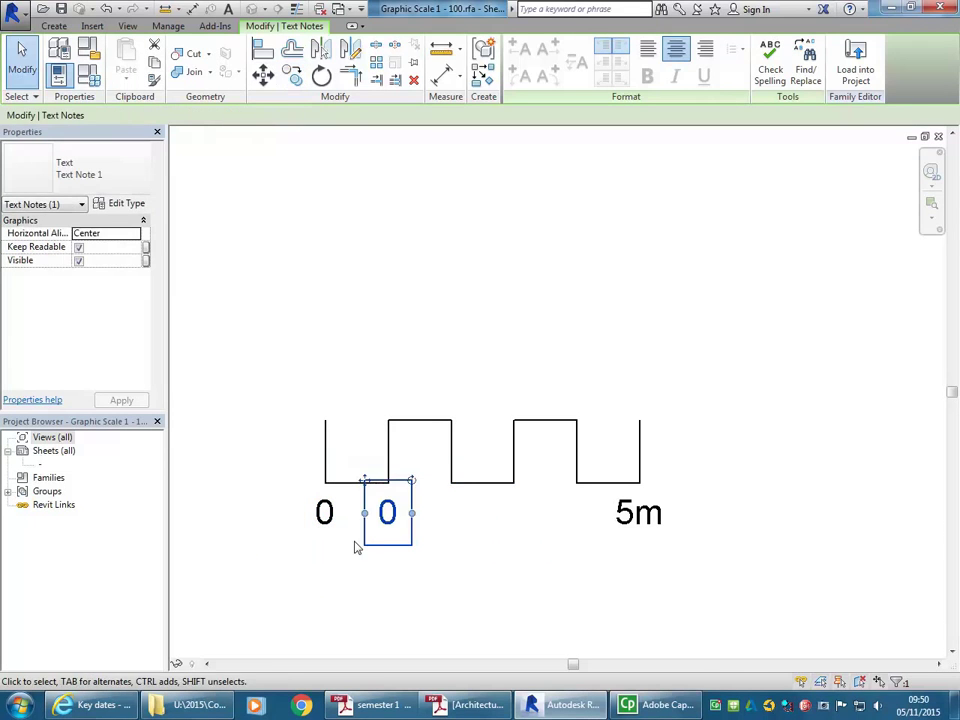
Step: Edit the copied label's text from 0 to 1
{"action": "double_click", "coordinate": [380, 512]}
{"action": "left_click_drag", "start_coordinate": [397, 512], "coordinate": [367, 515]}
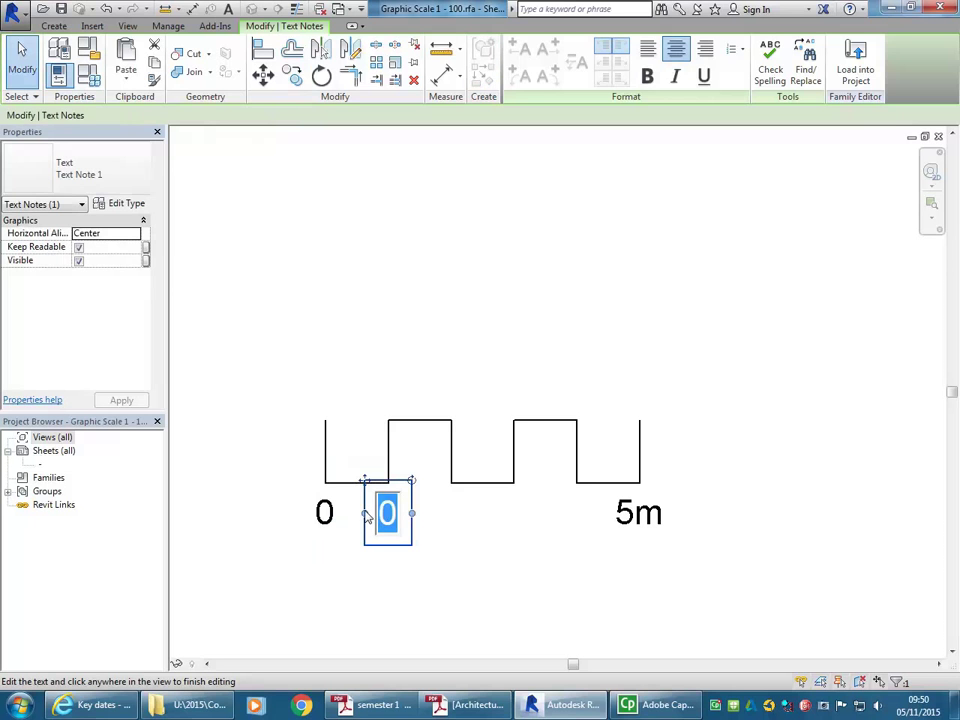
{"action": "type", "text": "1"}
{"action": "left_click", "coordinate": [452, 587]}
{"action": "left_click", "coordinate": [463, 531]}
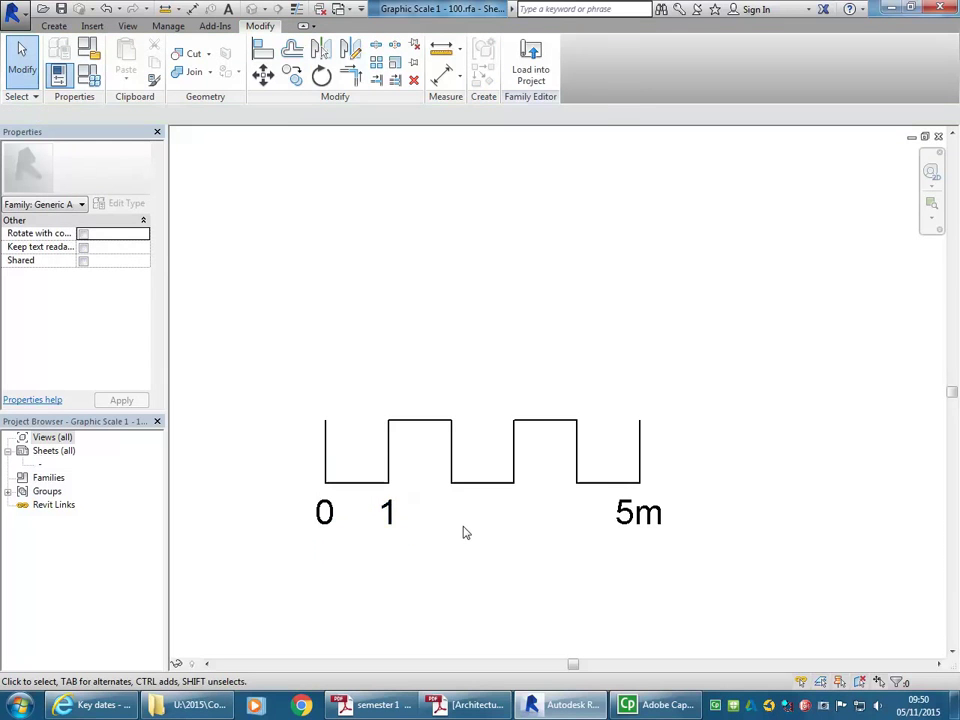
{"action": "scroll", "coordinate": [445, 550], "scroll_direction": "down", "scroll_amount": 2}
{"action": "scroll", "coordinate": [405, 492], "scroll_direction": "up", "scroll_amount": 2}
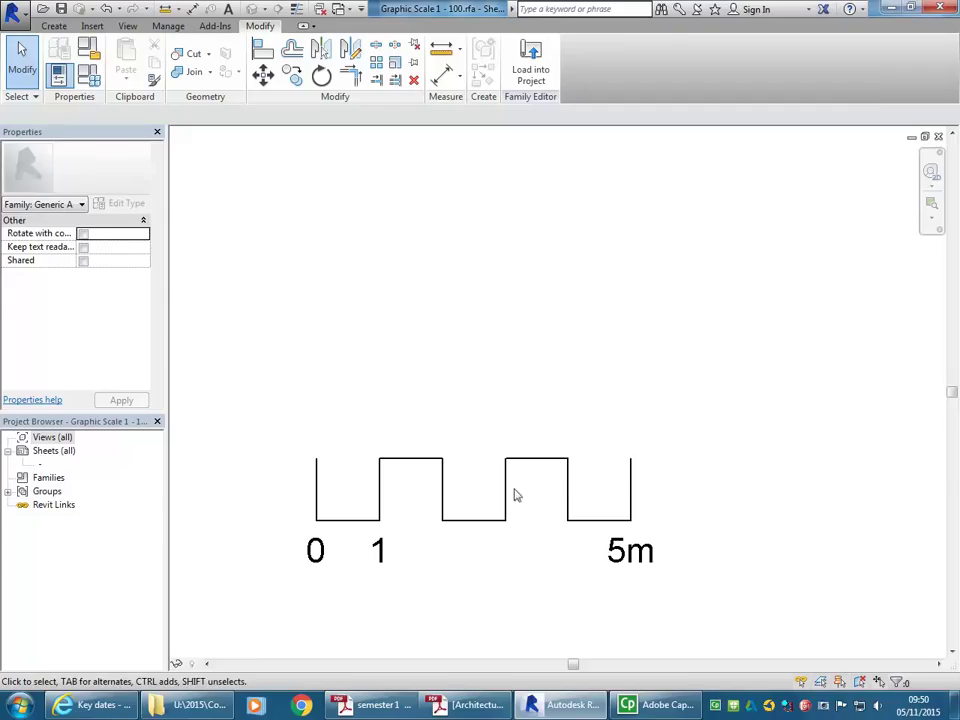
Step: Delete two vertical division lines and the fourth block's top line
{"action": "left_click", "coordinate": [443, 495]}
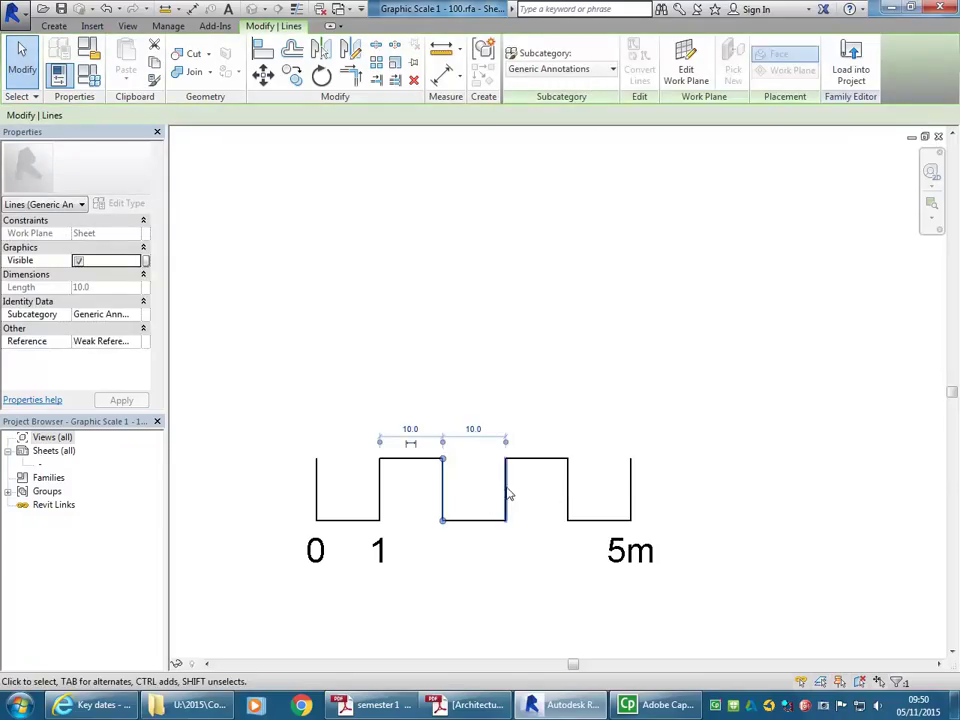
{"action": "key", "text": "Delete"}
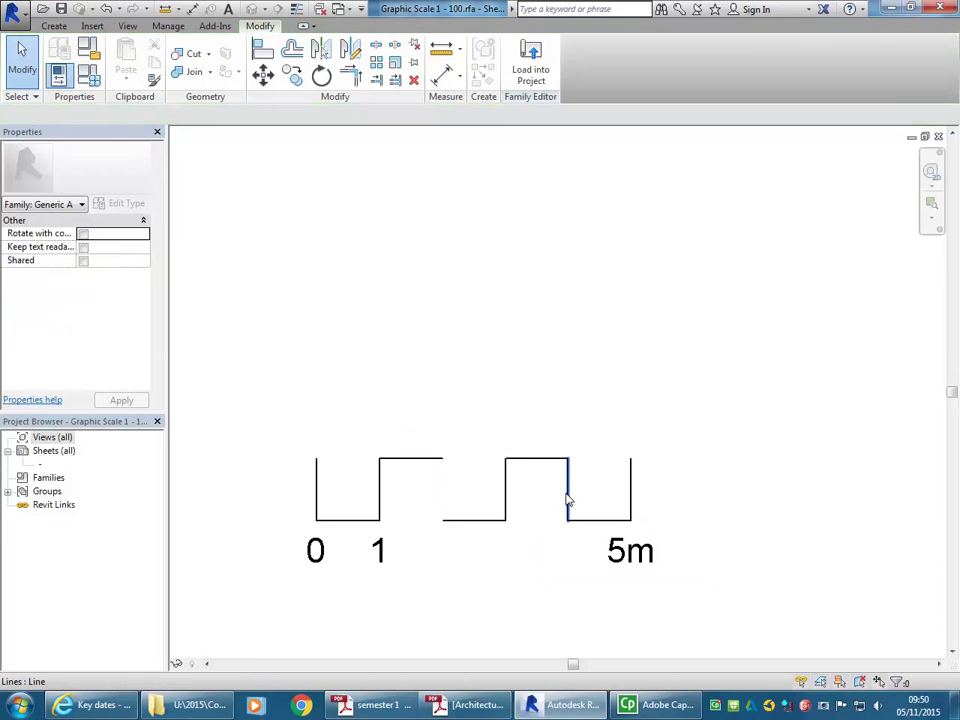
{"action": "left_click", "coordinate": [567, 503]}
{"action": "key", "text": "Delete"}
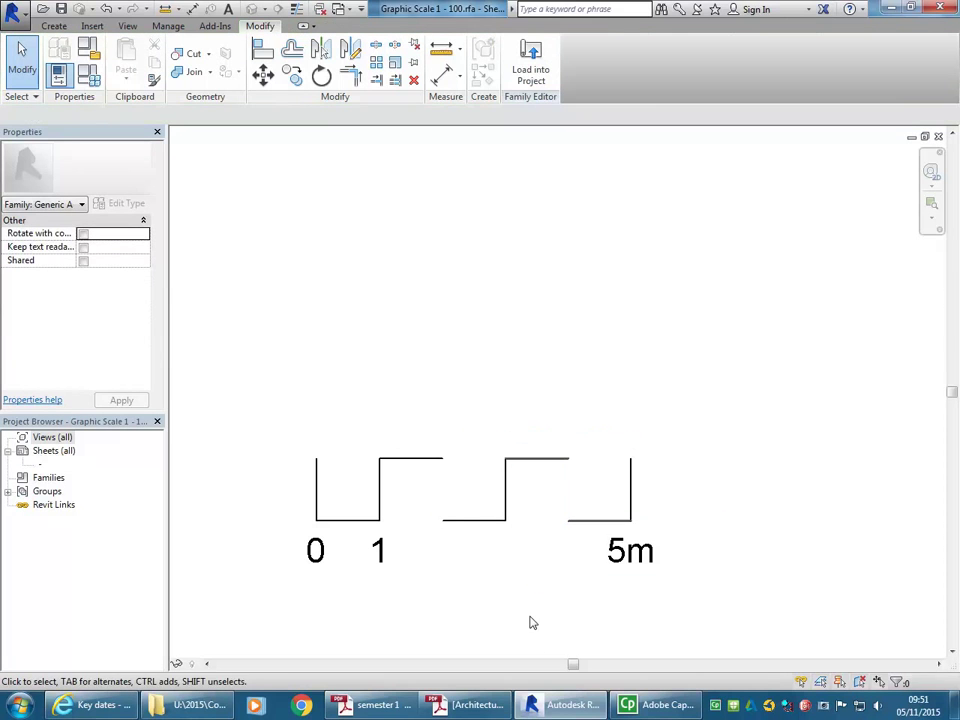
{"action": "left_click", "coordinate": [540, 460]}
{"action": "key", "text": "Delete"}
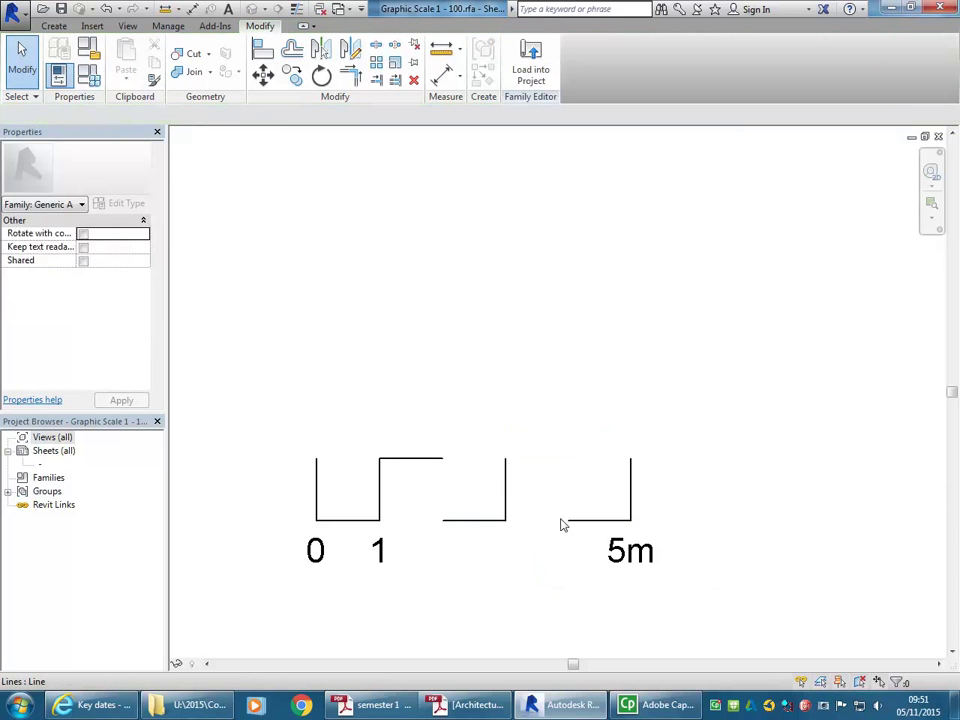
Step: Delete the stray bottom and top line pieces of the last and middle boxes
{"action": "left_click", "coordinate": [607, 521]}
{"action": "key", "text": "Delete"}
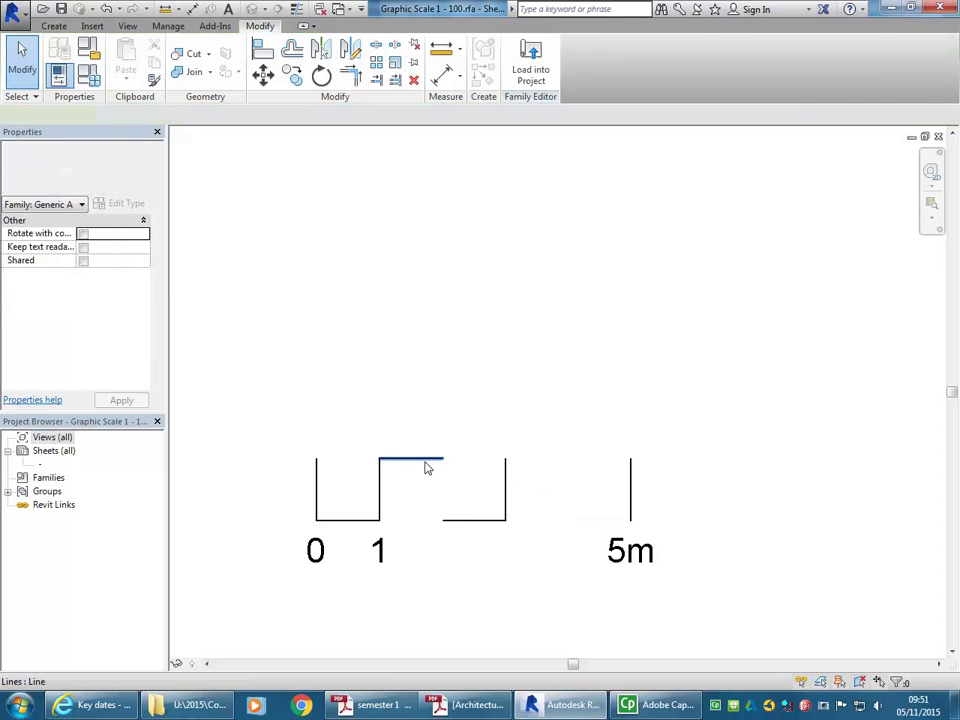
{"action": "left_click", "coordinate": [426, 459]}
{"action": "key", "text": "Delete"}
{"action": "left_click", "coordinate": [467, 520]}
{"action": "key", "text": "Delete"}
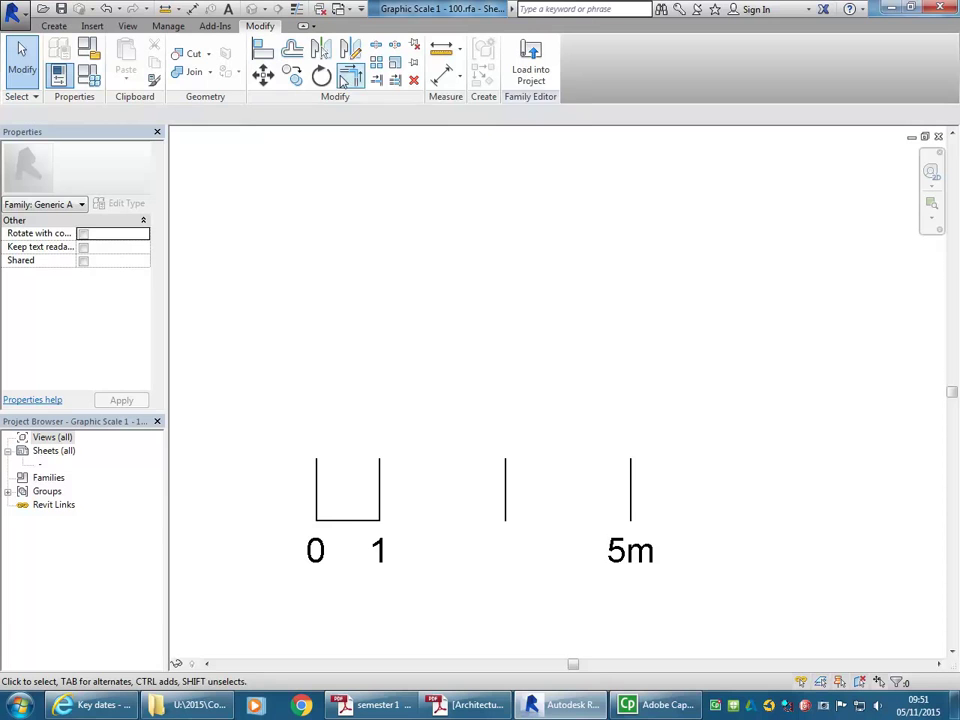
{"action": "left_click", "coordinate": [350, 74]}
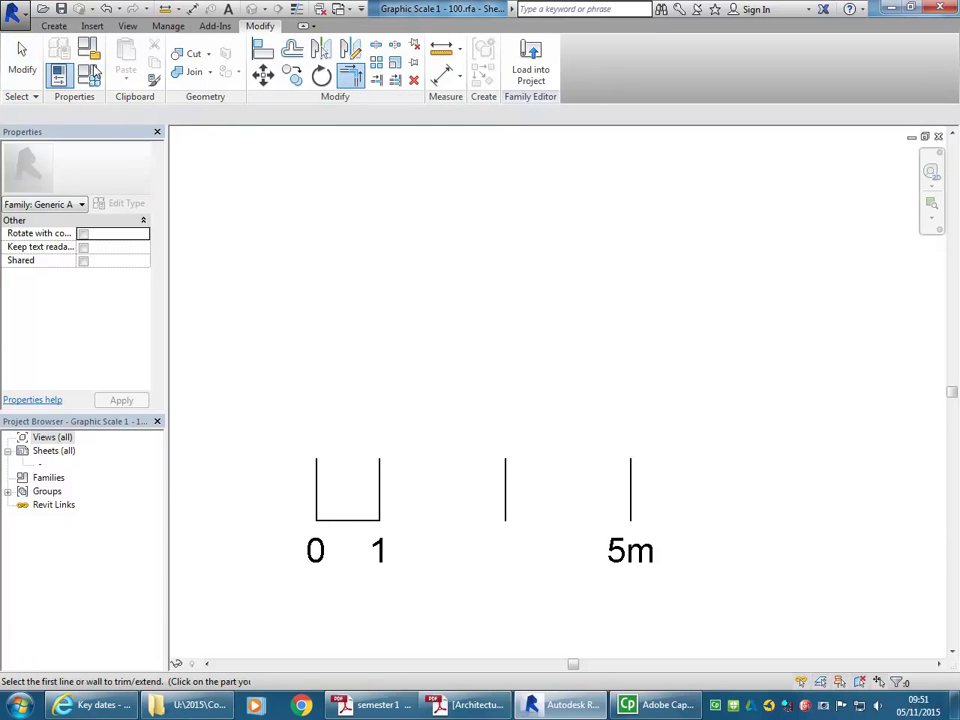
{"action": "key", "text": "Escape"}
{"action": "left_click", "coordinate": [106, 8]}
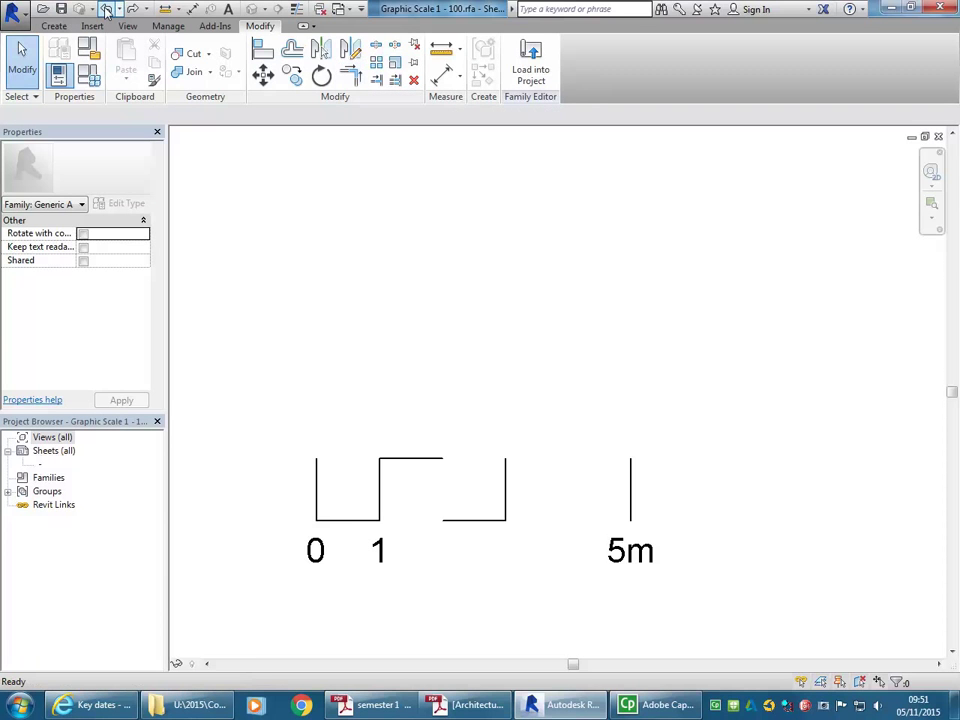
{"action": "left_click", "coordinate": [476, 521]}
{"action": "key", "text": "Delete"}
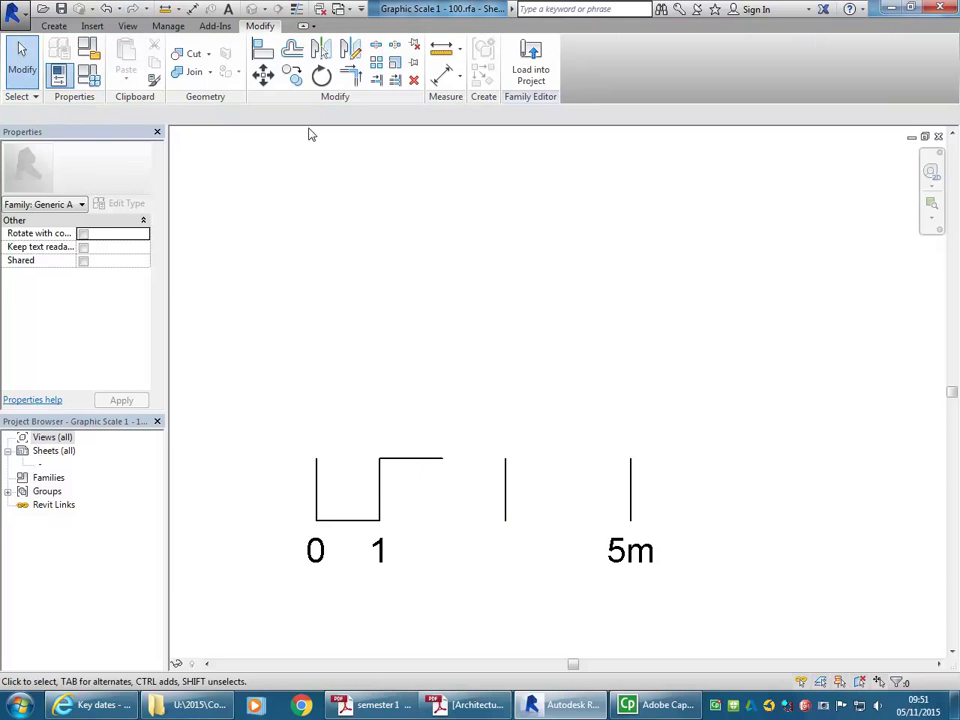
Step: Use Trim/Extend to Corner (TR) to run the top and bottom lines from 0 to 5m
{"action": "key", "text": "t"}
{"action": "key", "text": "r"}
{"action": "left_click", "coordinate": [411, 460]}
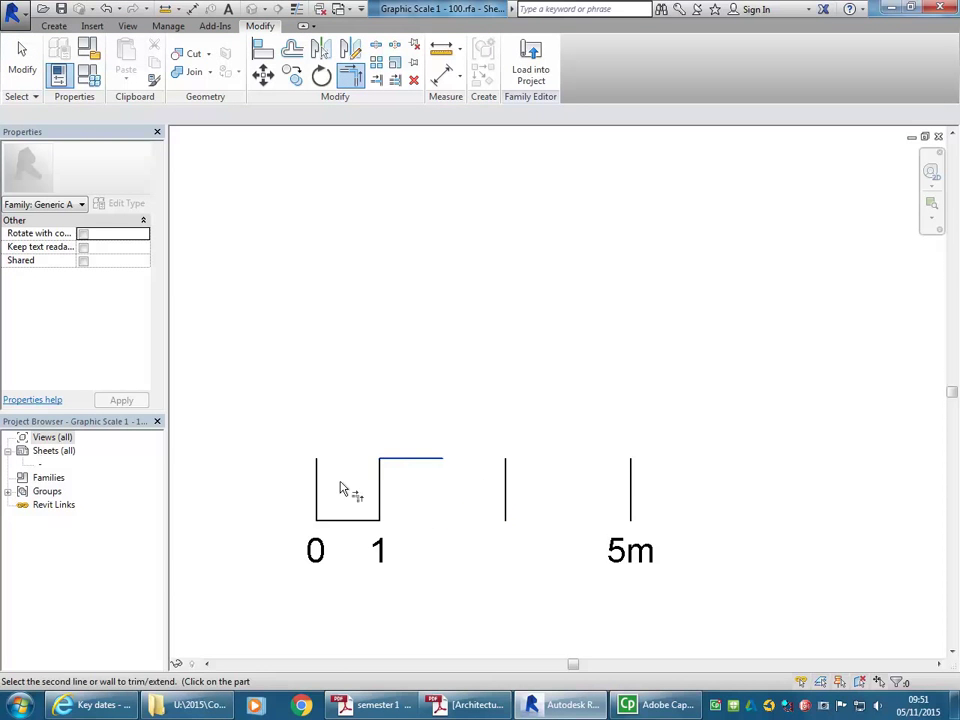
{"action": "left_click", "coordinate": [318, 489]}
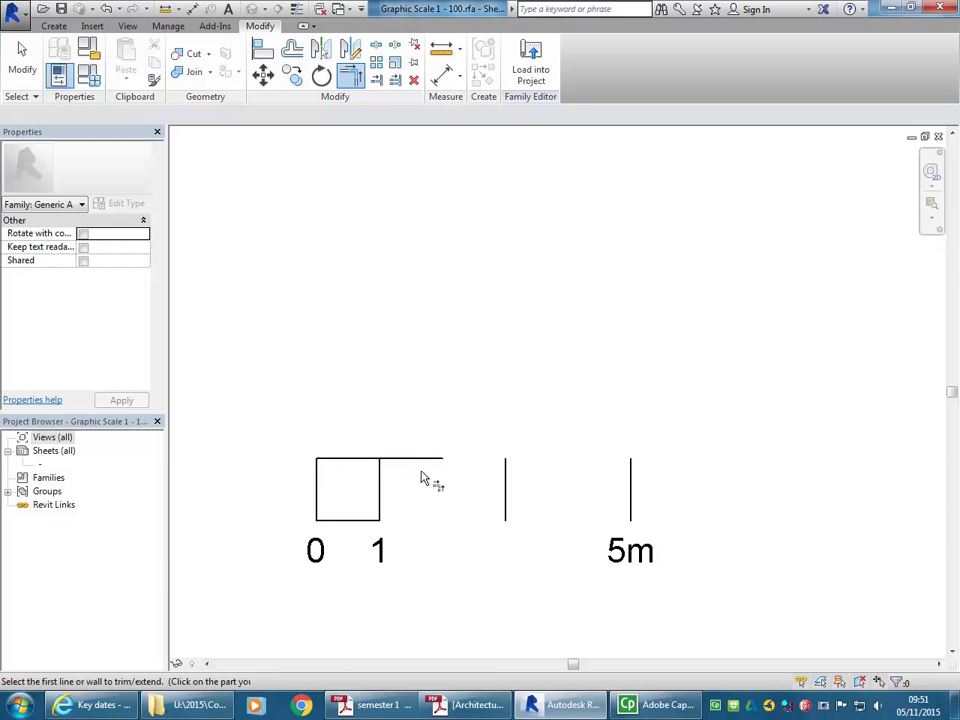
{"action": "left_click", "coordinate": [630, 488]}
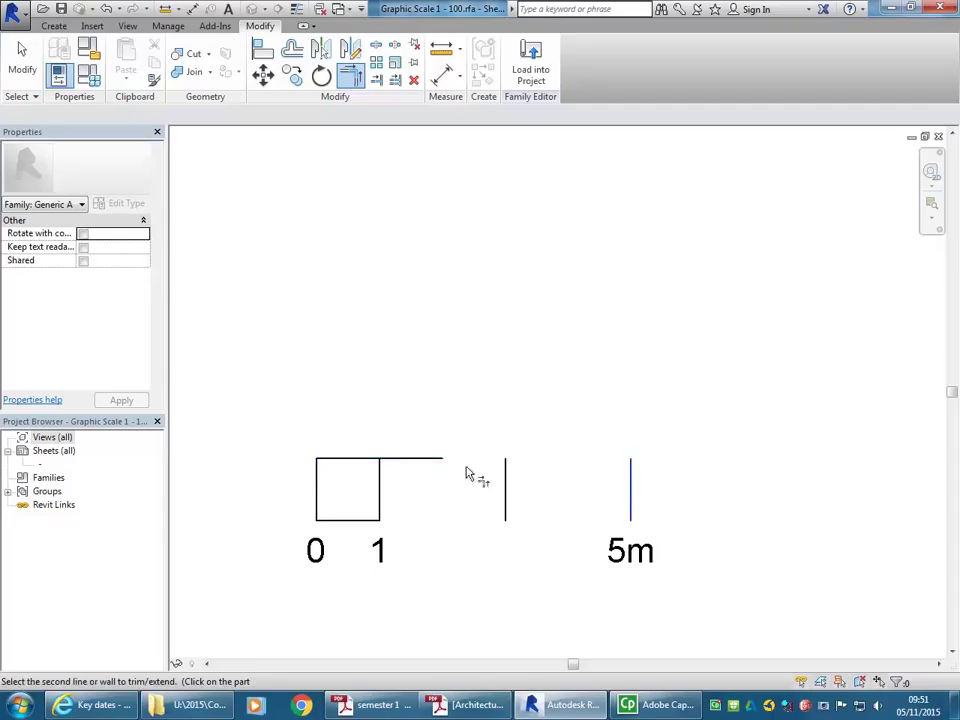
{"action": "left_click", "coordinate": [425, 460]}
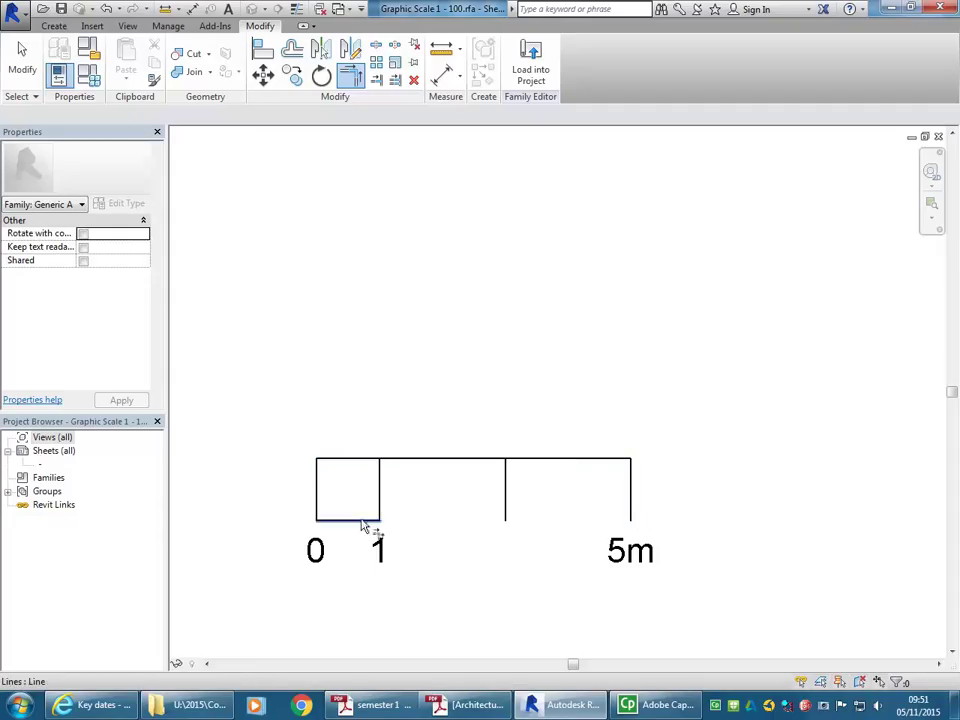
{"action": "left_click", "coordinate": [365, 524]}
{"action": "left_click", "coordinate": [632, 512]}
{"action": "right_click", "coordinate": [429, 364]}
{"action": "left_click", "coordinate": [463, 370]}
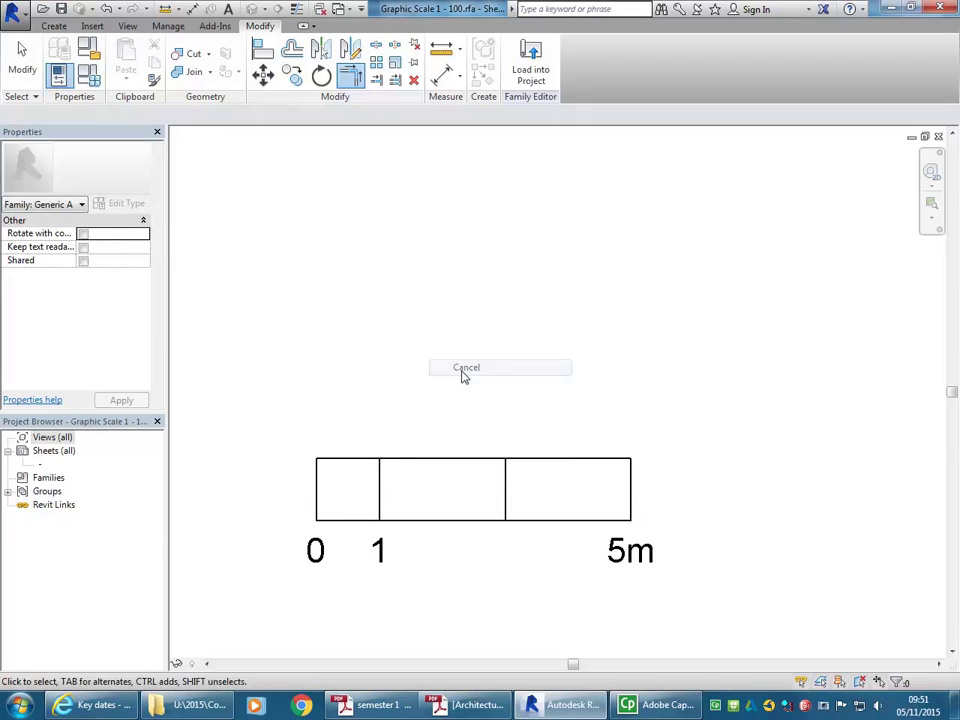
{"action": "scroll", "coordinate": [452, 392], "scroll_direction": "down", "scroll_amount": 1}
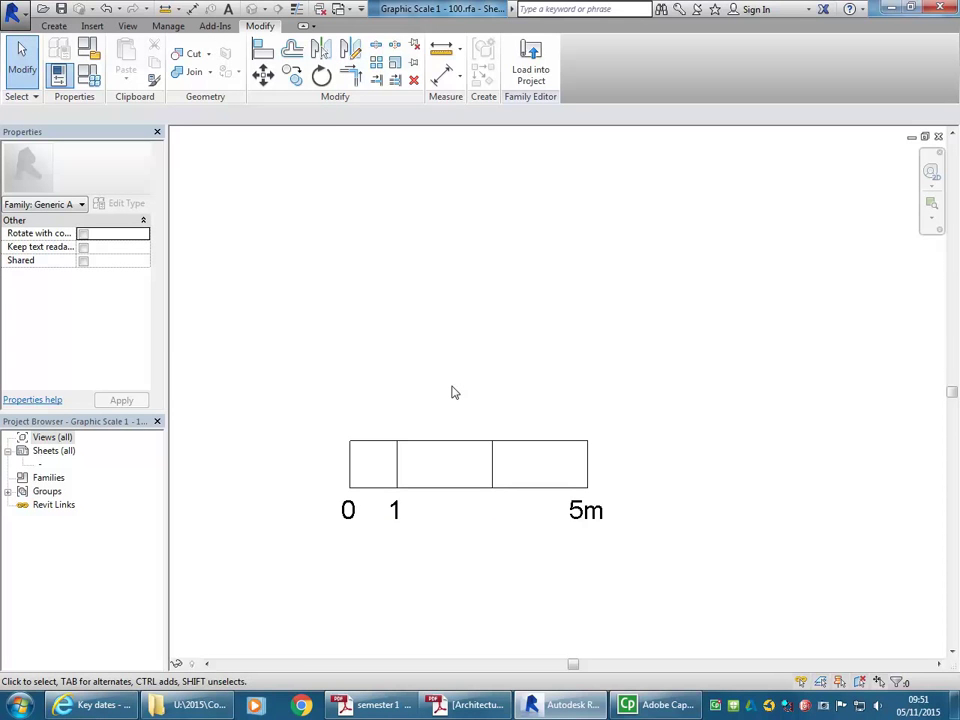
{"action": "scroll", "coordinate": [452, 392], "scroll_direction": "up", "scroll_amount": 1}
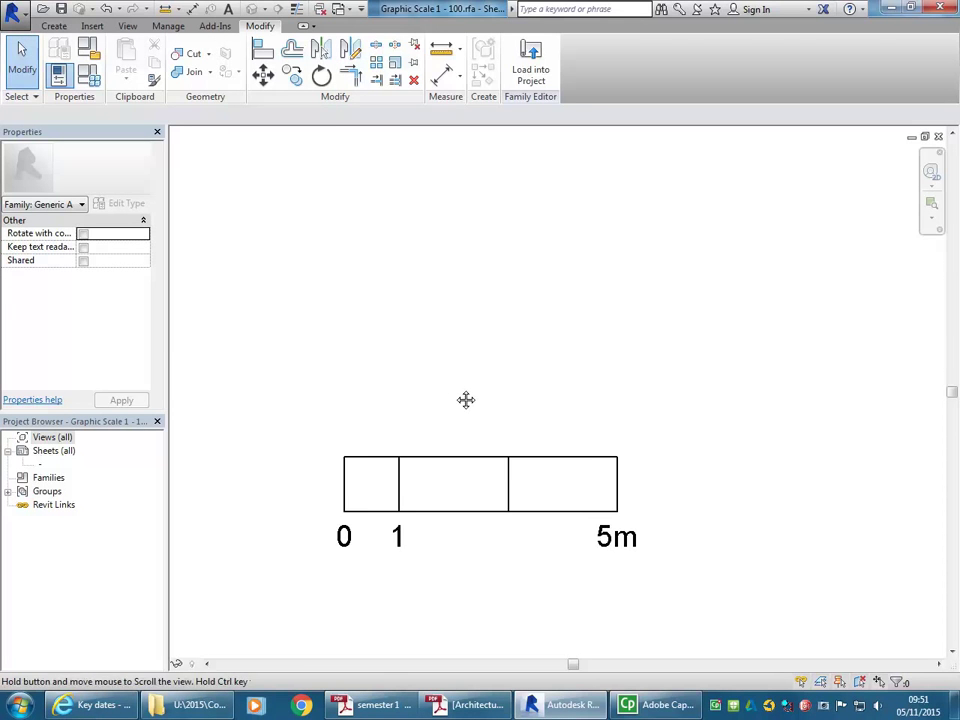
Step: Copy the 1 label to sit under the scale bar's middle division
{"action": "left_click", "coordinate": [400, 540]}
{"action": "middle_click_drag", "start_coordinate": [410, 421], "coordinate": [375, 411]}
{"action": "scroll", "coordinate": [382, 418], "scroll_direction": "down", "scroll_amount": 1}
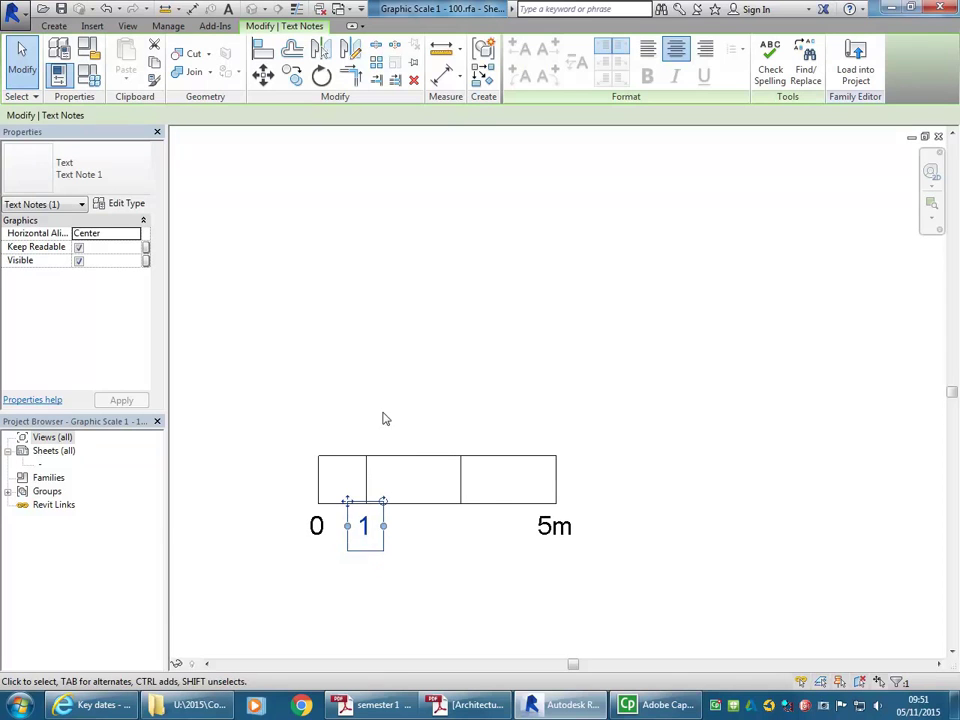
{"action": "left_click", "coordinate": [292, 74]}
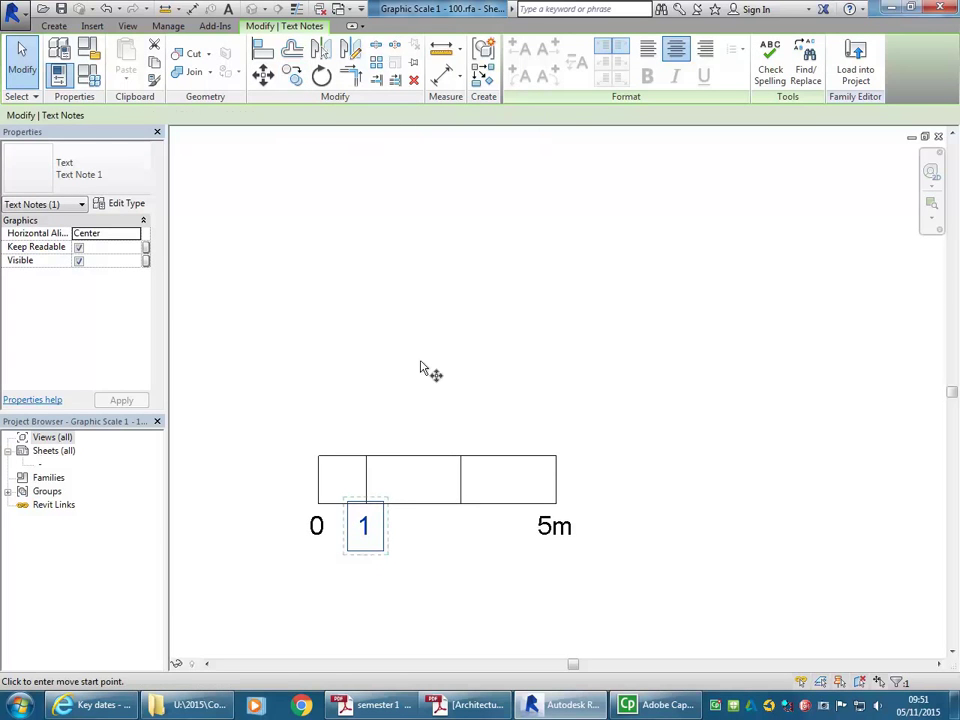
{"action": "left_click", "coordinate": [367, 505]}
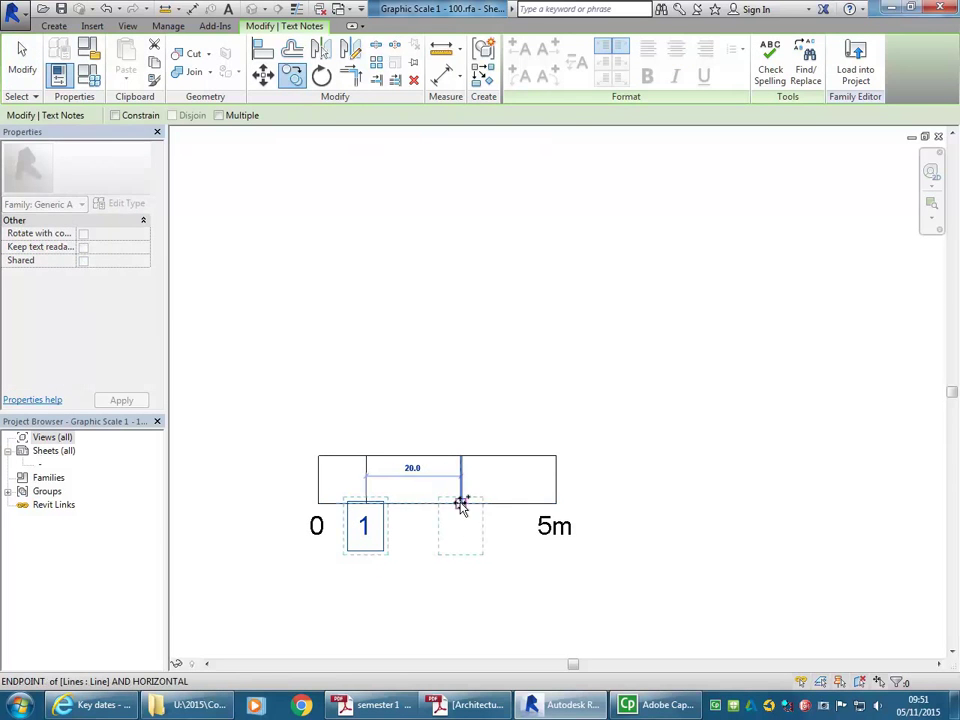
{"action": "left_click", "coordinate": [460, 503]}
{"action": "right_click", "coordinate": [399, 386]}
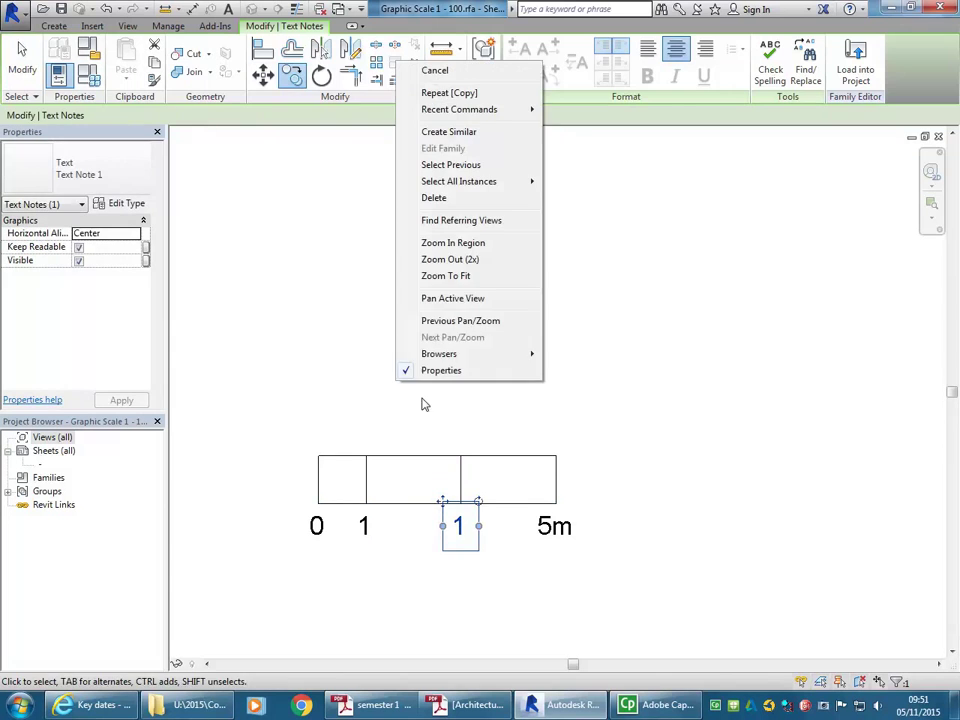
{"action": "left_click", "coordinate": [345, 365]}
{"action": "scroll", "coordinate": [392, 406], "scroll_direction": "up", "scroll_amount": 1}
Step: Change the copied label to read 3 and recentre the scale bar in view
{"action": "double_click", "coordinate": [470, 545]}
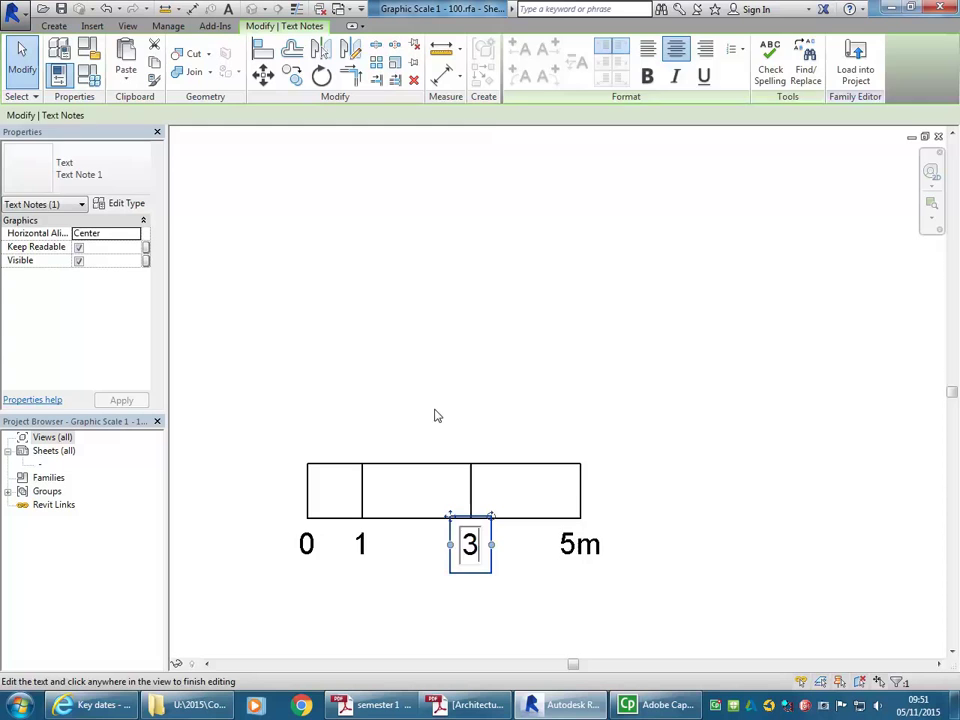
{"action": "left_click", "coordinate": [381, 369]}
{"action": "scroll", "coordinate": [463, 399], "scroll_direction": "down", "scroll_amount": 3}
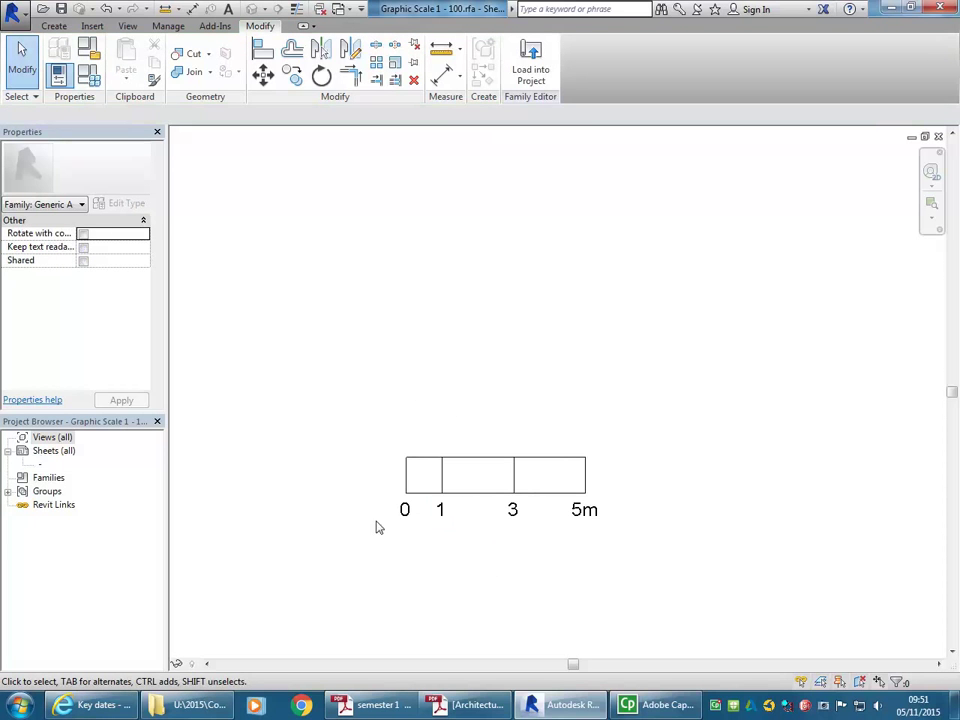
{"action": "scroll", "coordinate": [324, 381], "scroll_direction": "down", "scroll_amount": 1}
{"action": "middle_click_drag", "start_coordinate": [303, 372], "coordinate": [337, 400]}
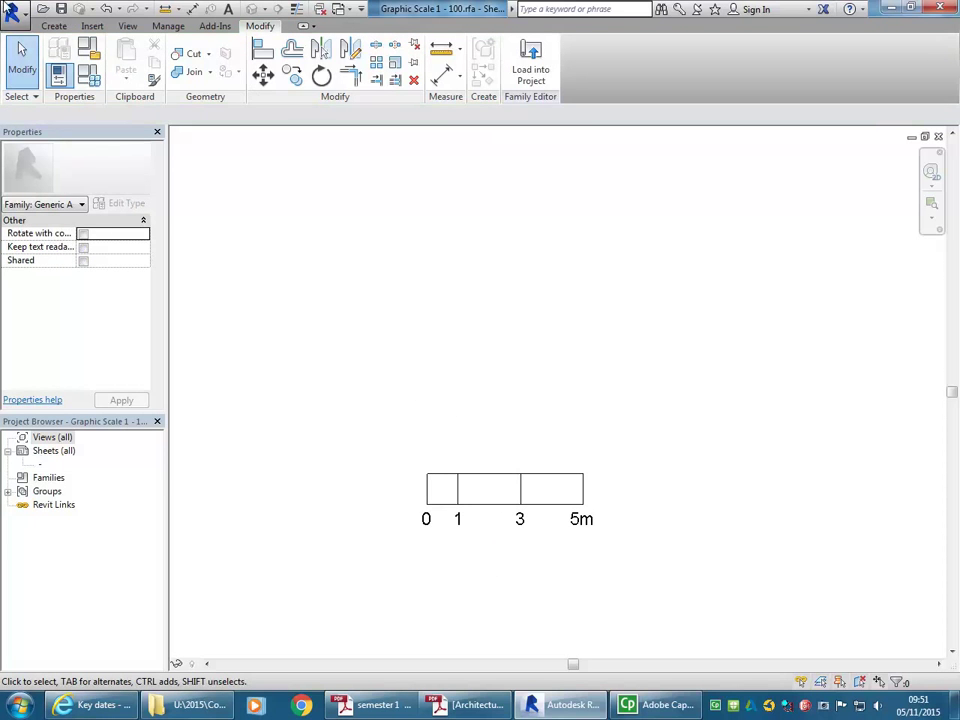
Step: Start saving the scale bar as a new family file
{"action": "left_click", "coordinate": [10, 10]}
{"action": "mouse_move", "coordinate": [55, 181]}
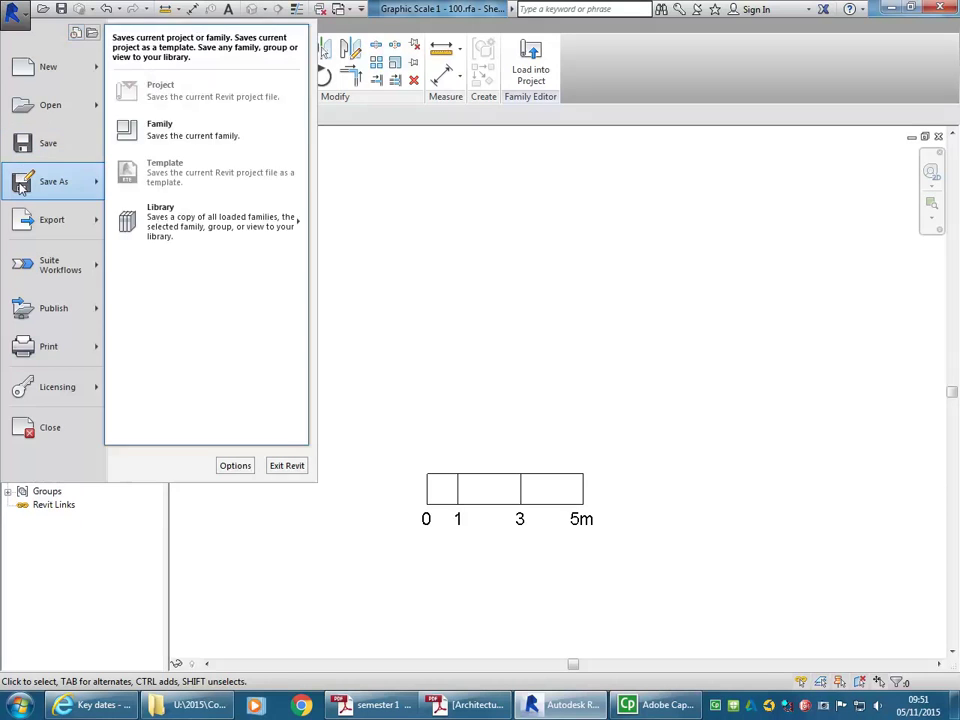
{"action": "left_click", "coordinate": [148, 125]}
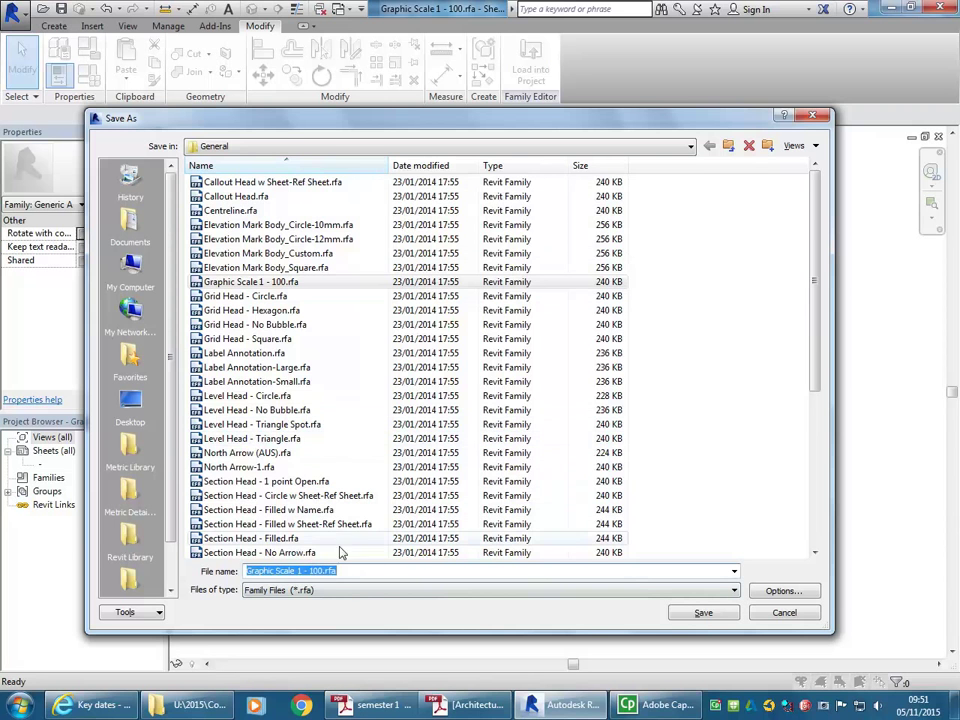
Step: Browse to Revit Library > Annotations > Architectural and select the file name for renaming
{"action": "left_click", "coordinate": [330, 147]}
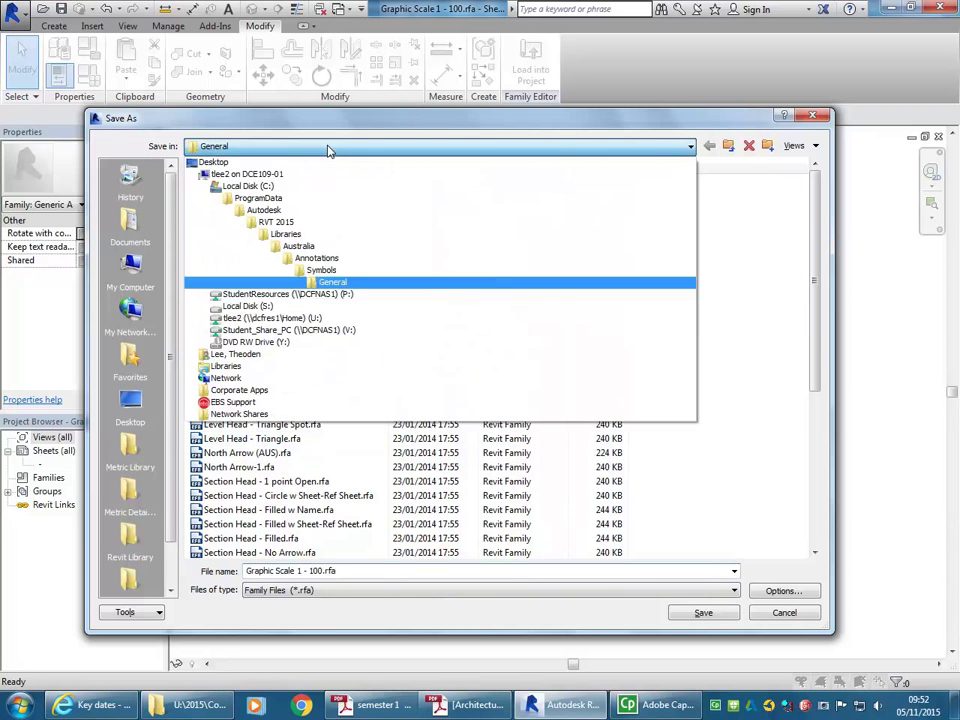
{"action": "left_click", "coordinate": [290, 294]}
{"action": "double_click", "coordinate": [268, 297]}
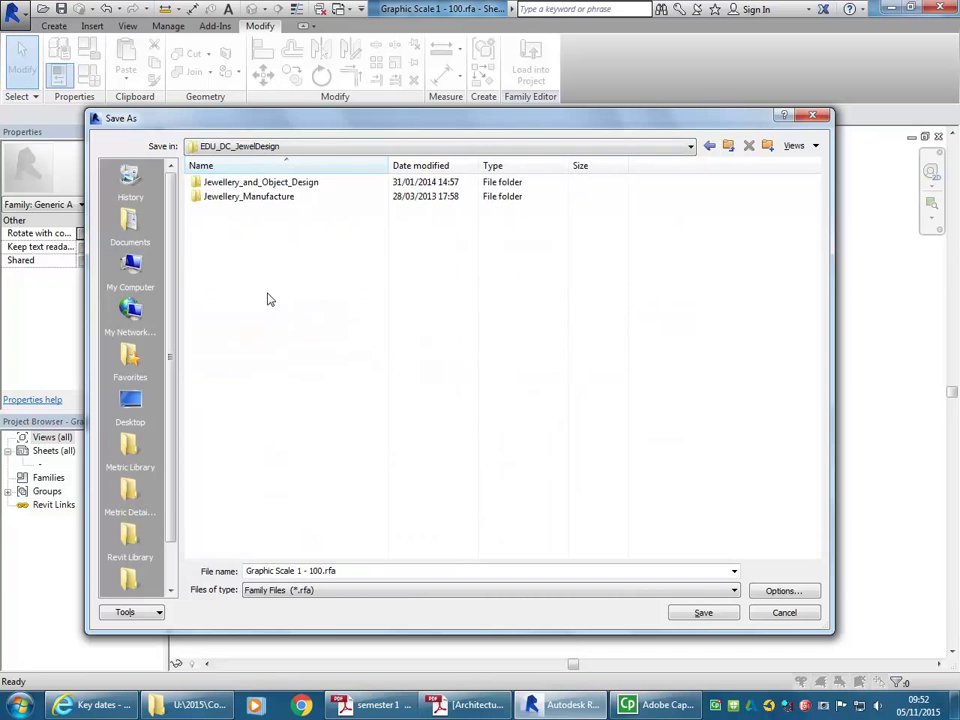
{"action": "left_click", "coordinate": [710, 147]}
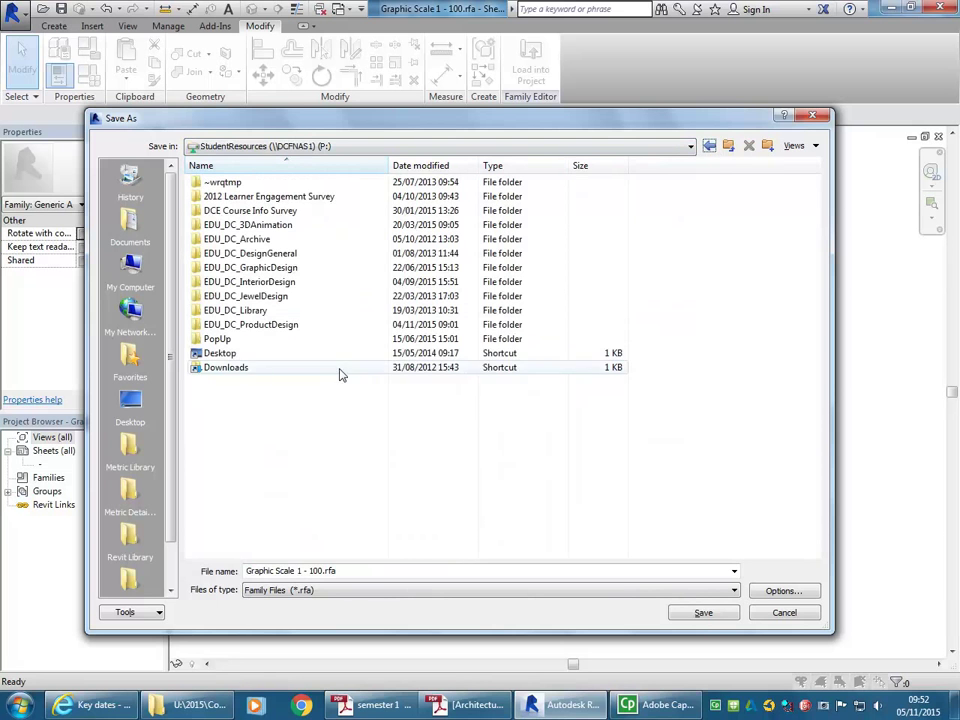
{"action": "double_click", "coordinate": [264, 282]}
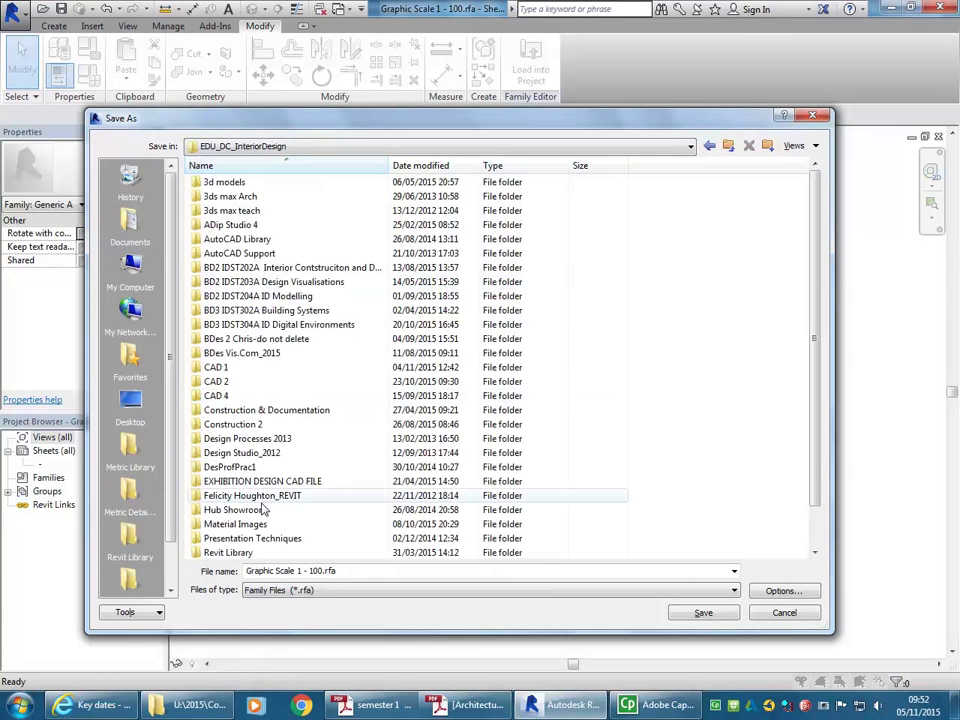
{"action": "double_click", "coordinate": [242, 553]}
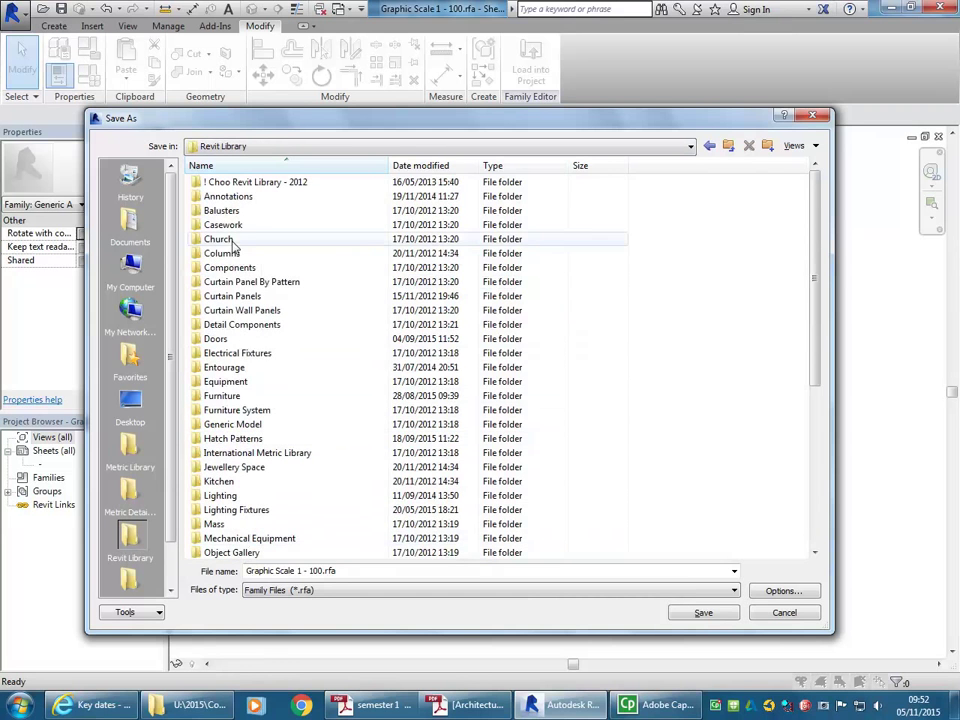
{"action": "double_click", "coordinate": [225, 197]}
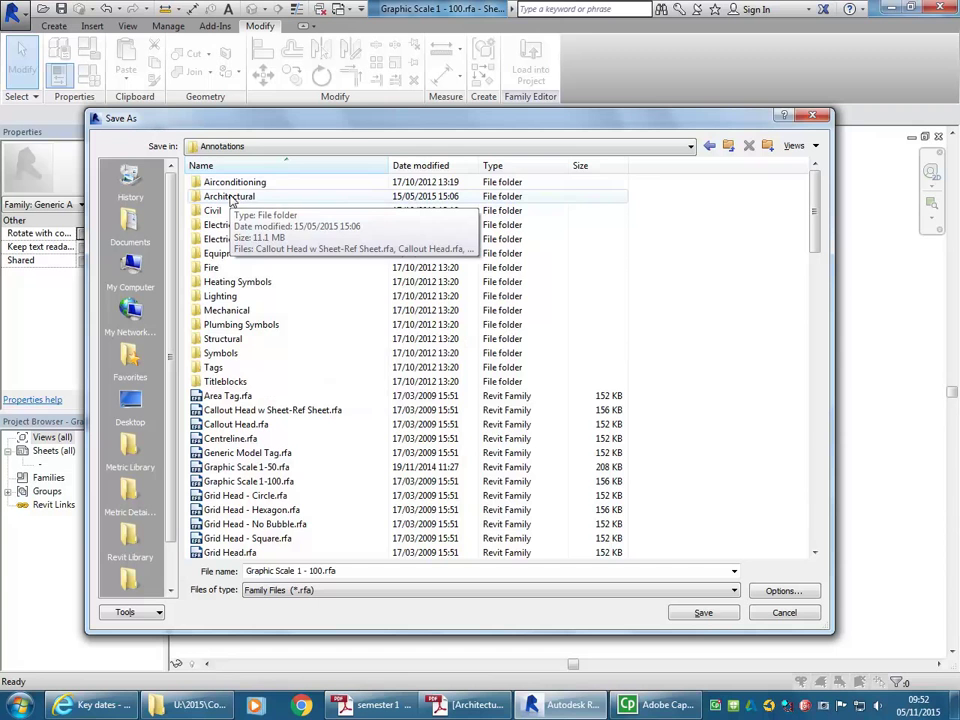
{"action": "double_click", "coordinate": [232, 196]}
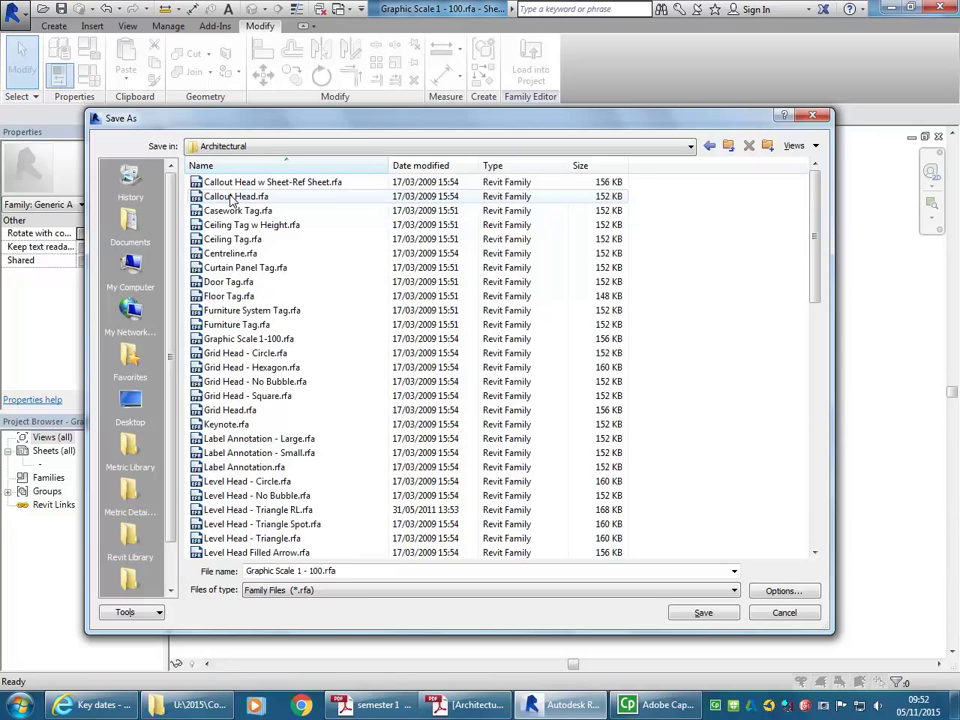
{"action": "left_click", "coordinate": [335, 571]}
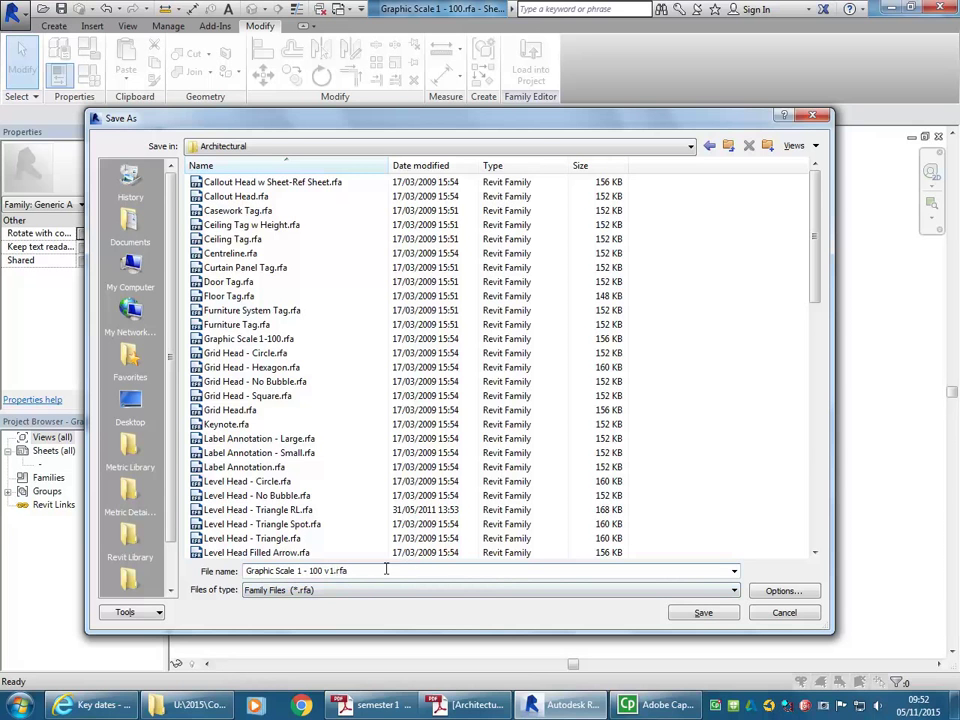
Step: Save the family as Graphic Scale 1 - 100 v1.rfa
{"action": "left_click", "coordinate": [707, 613]}
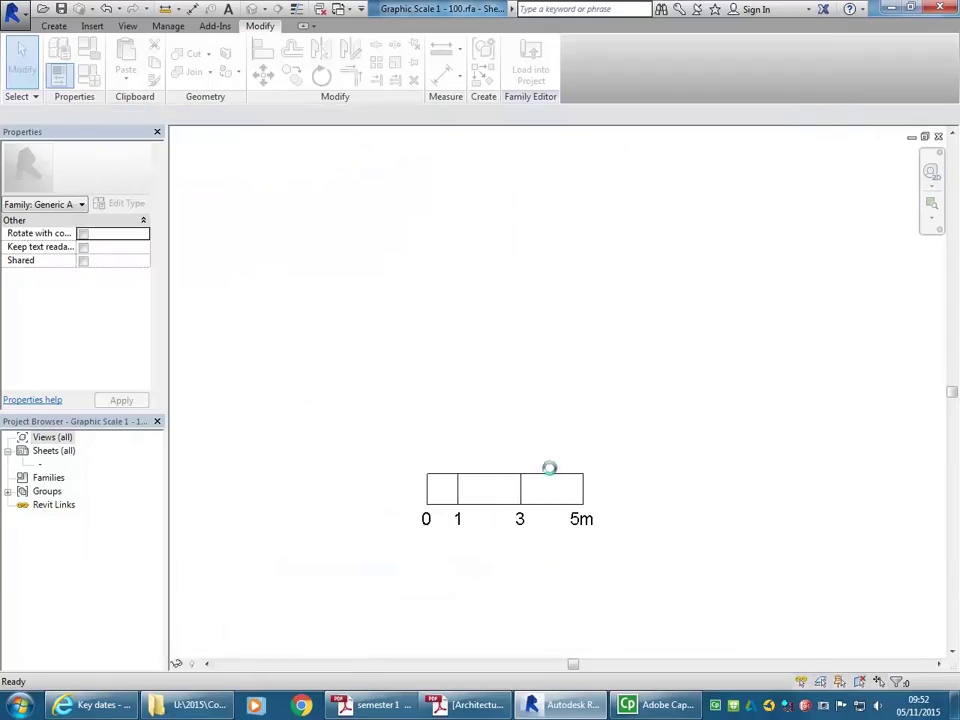
{"action": "scroll", "coordinate": [424, 499], "scroll_direction": "up", "scroll_amount": 1}
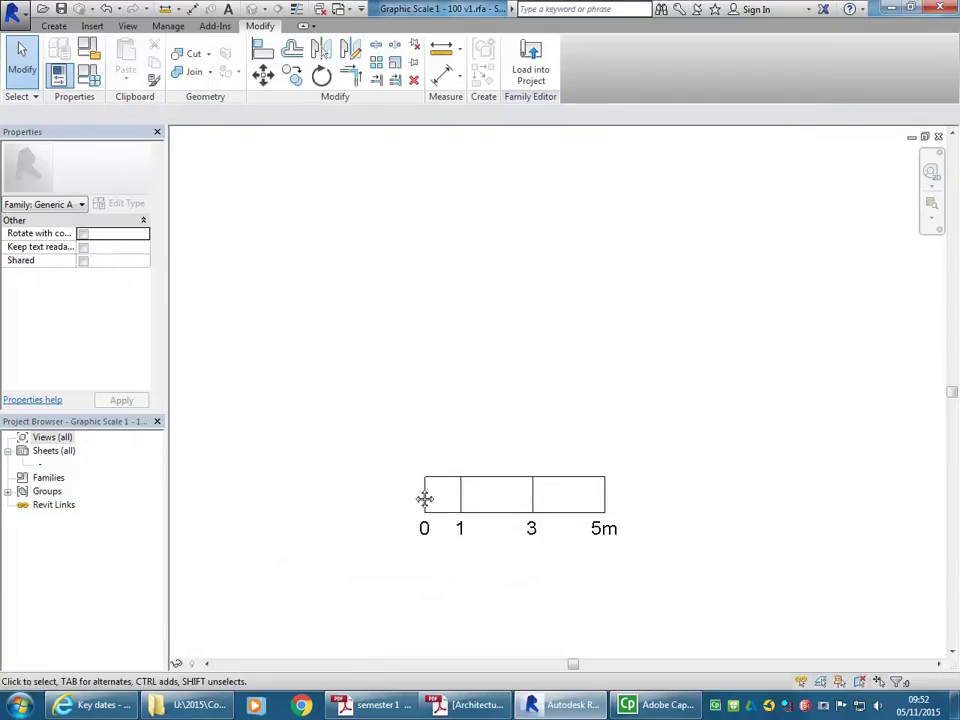
{"action": "scroll", "coordinate": [407, 531], "scroll_direction": "up", "scroll_amount": 1}
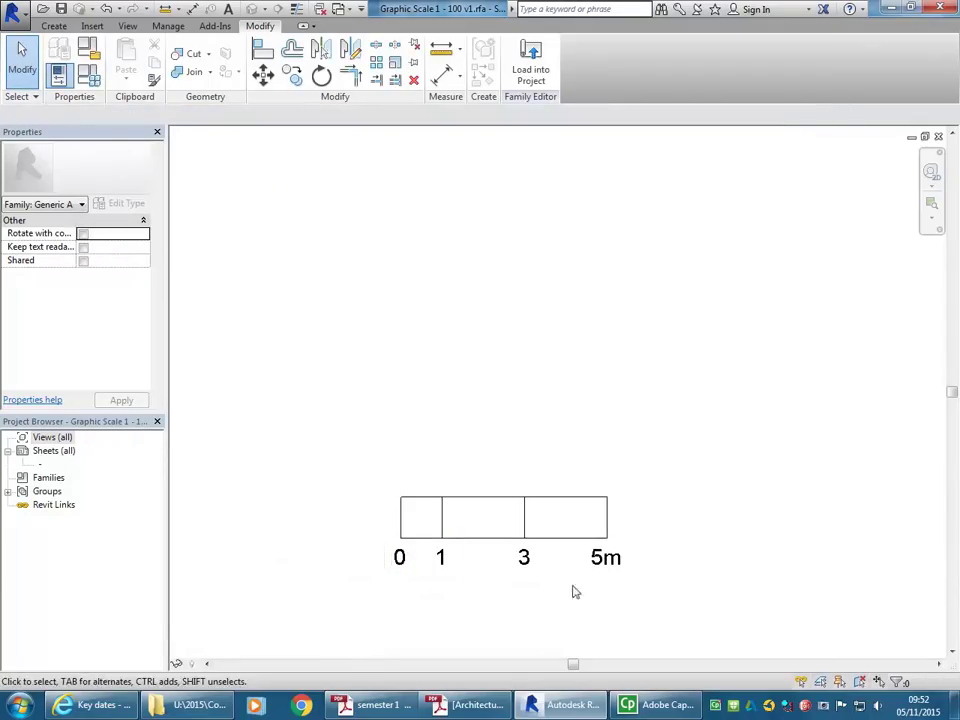
{"action": "middle_click_drag", "start_coordinate": [600, 592], "coordinate": [623, 595]}
{"action": "scroll", "coordinate": [648, 590], "scroll_direction": "up", "scroll_amount": 1}
Step: Move the 0, 1, 3 and 5m labels above the scale boxes
{"action": "left_click_drag", "start_coordinate": [648, 590], "coordinate": [312, 513]}
{"action": "left_click", "coordinate": [263, 75]}
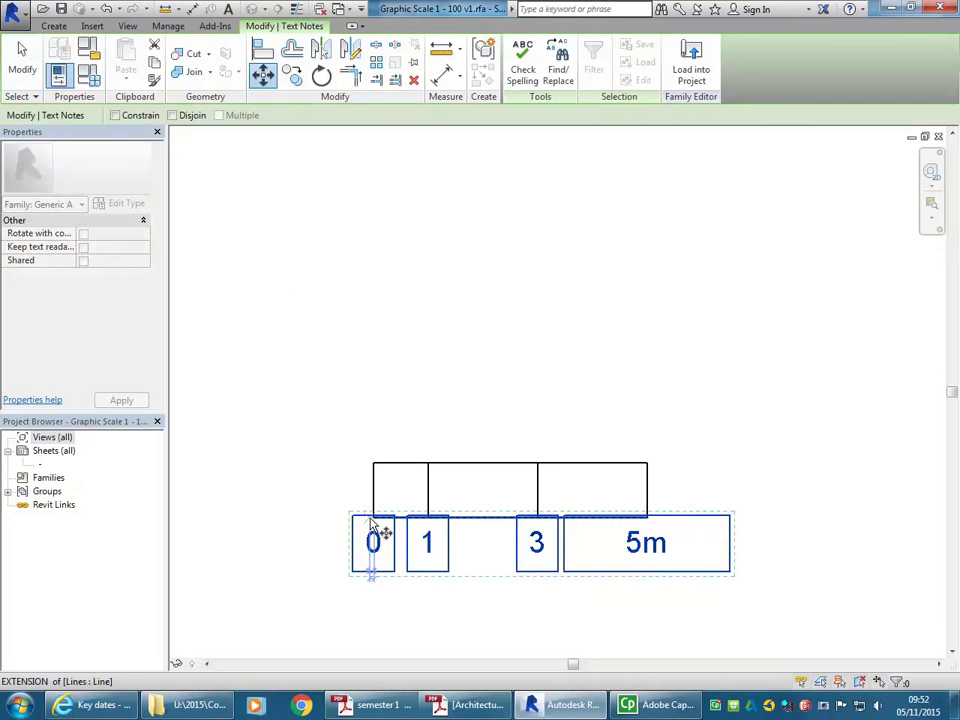
{"action": "left_click", "coordinate": [338, 563]}
{"action": "left_click", "coordinate": [339, 461]}
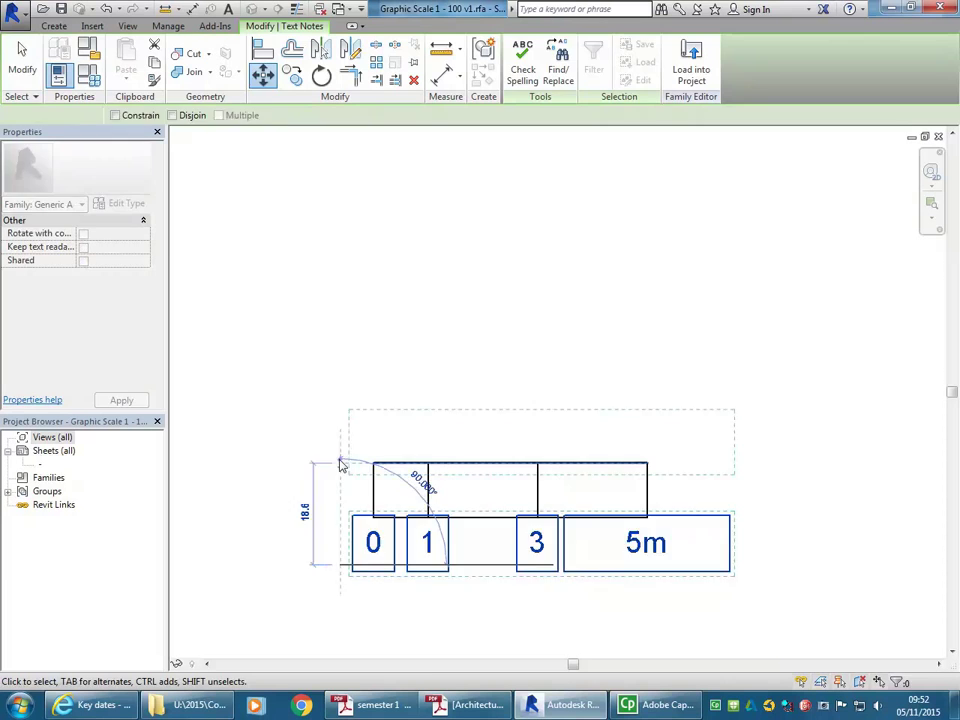
{"action": "left_click", "coordinate": [439, 544]}
Step: Rotate-copy the 0 label so a copy sits below the scale
{"action": "left_click", "coordinate": [387, 455]}
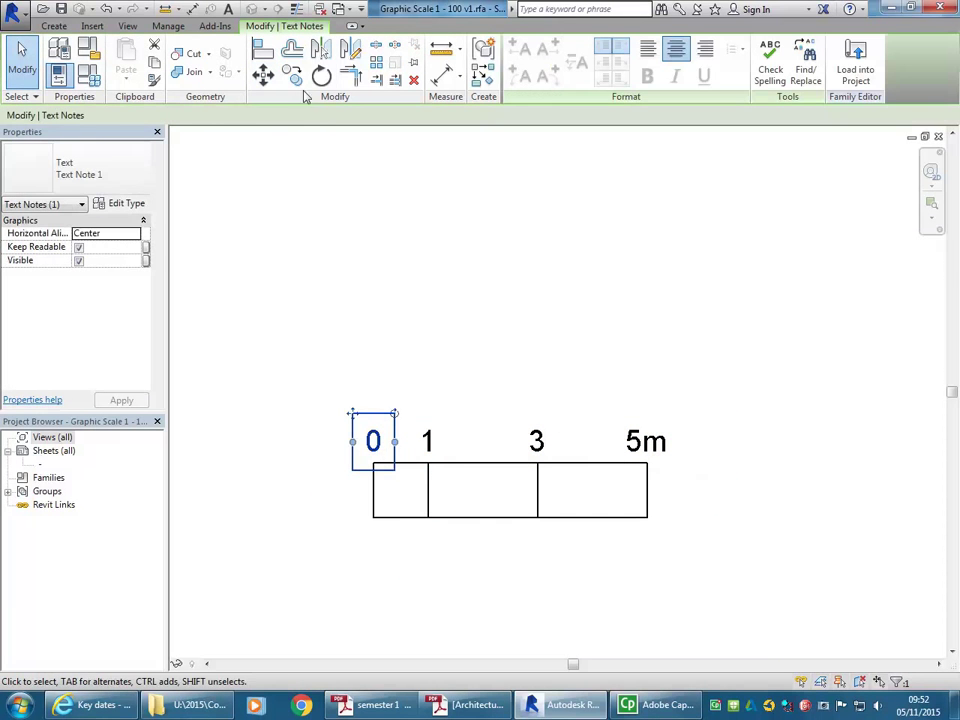
{"action": "key", "text": "r"}
{"action": "key", "text": "o"}
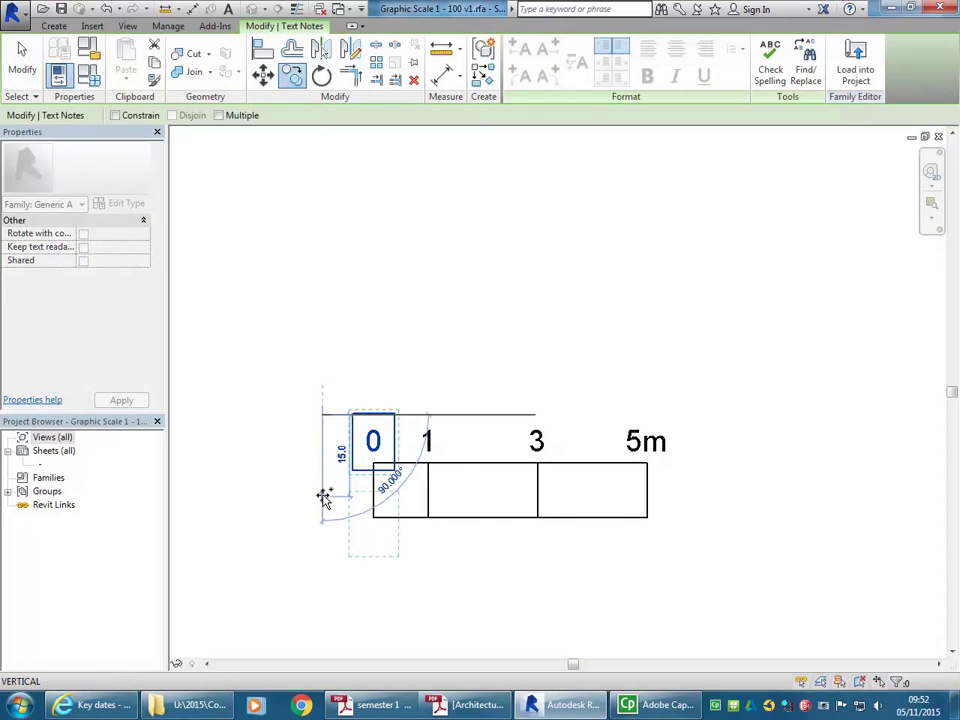
{"action": "left_click", "coordinate": [338, 558]}
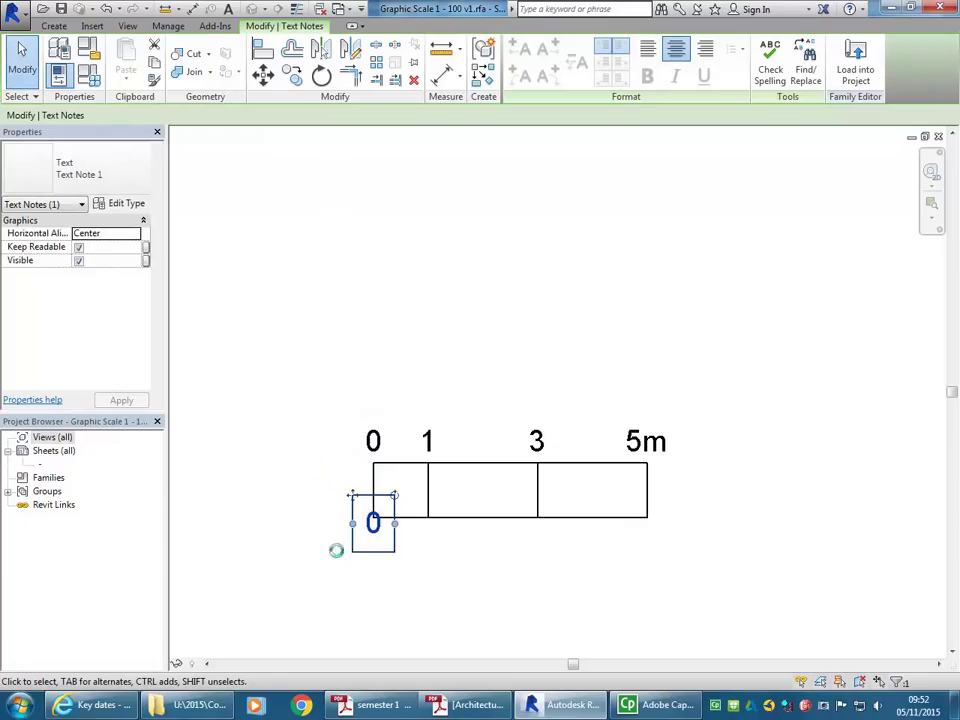
{"action": "left_click_drag", "start_coordinate": [336, 550], "coordinate": [337, 563]}
Step: Change the lower label to 1:100, widen it to one line and left-align it
{"action": "double_click", "coordinate": [370, 543]}
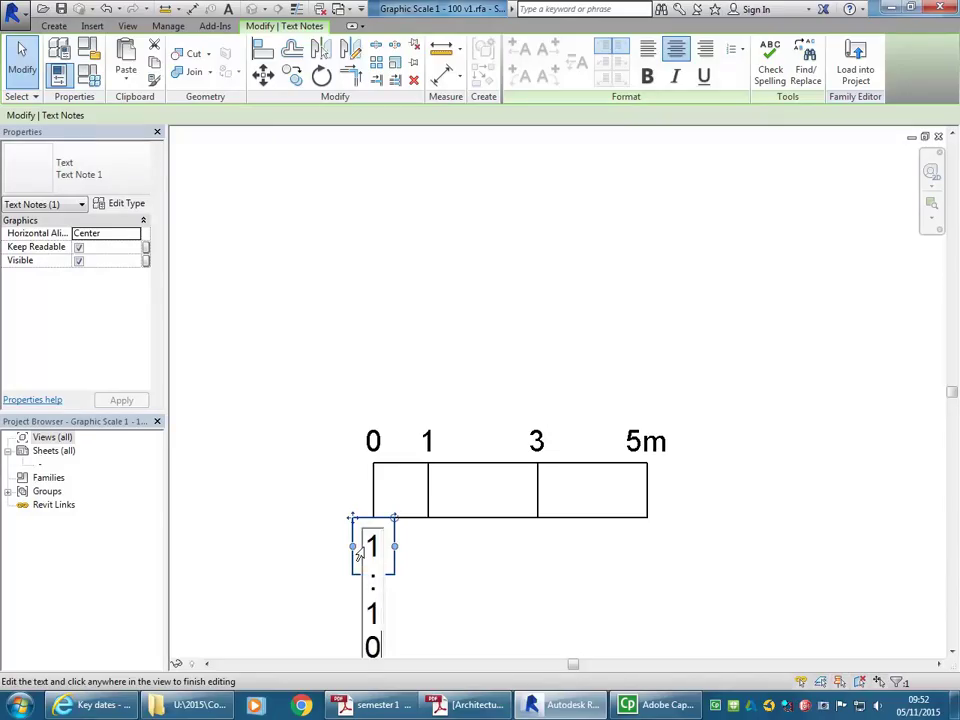
{"action": "left_click", "coordinate": [491, 553]}
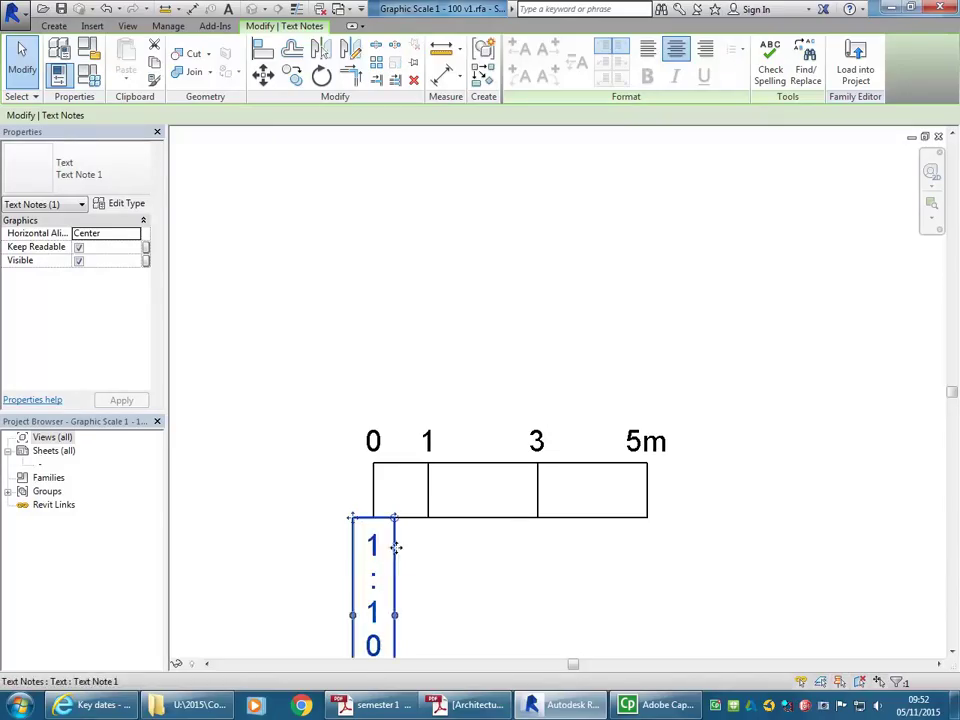
{"action": "left_click_drag", "start_coordinate": [395, 616], "coordinate": [491, 573]}
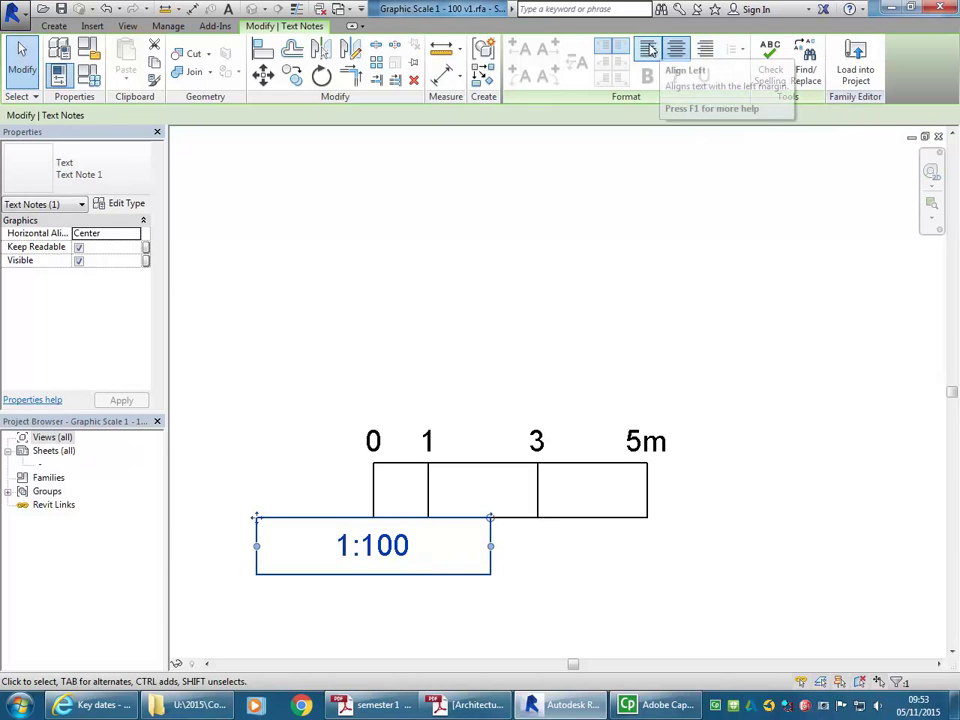
{"action": "left_click", "coordinate": [648, 49]}
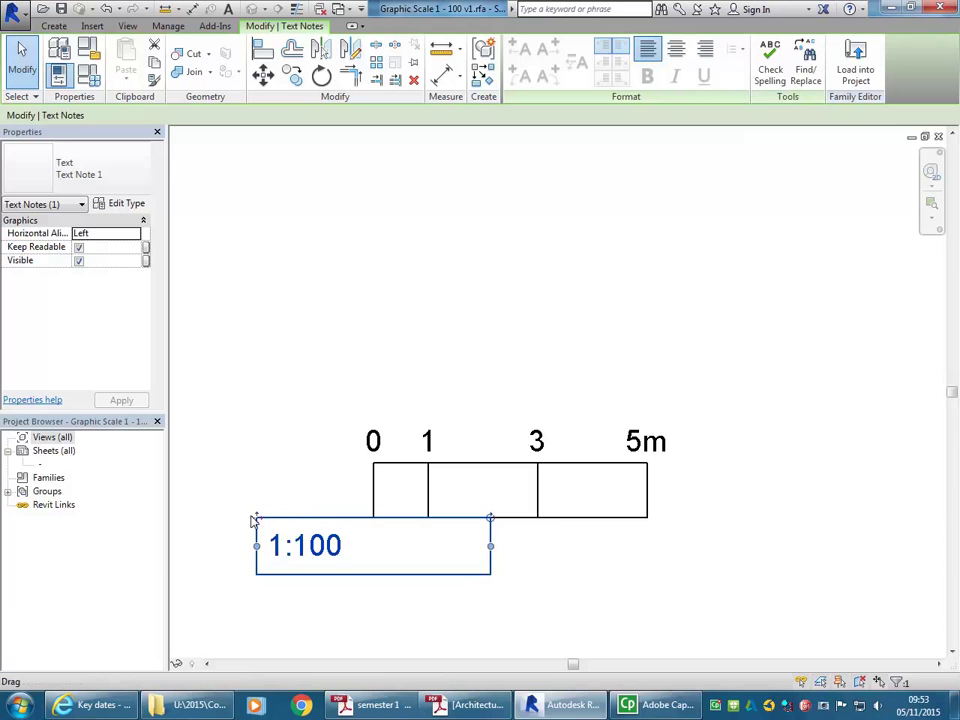
Step: Position the 1:100 label under the scale's left end
{"action": "left_click_drag", "start_coordinate": [256, 517], "coordinate": [358, 516], "text": "ctrl"}
{"action": "left_click", "coordinate": [285, 439]}
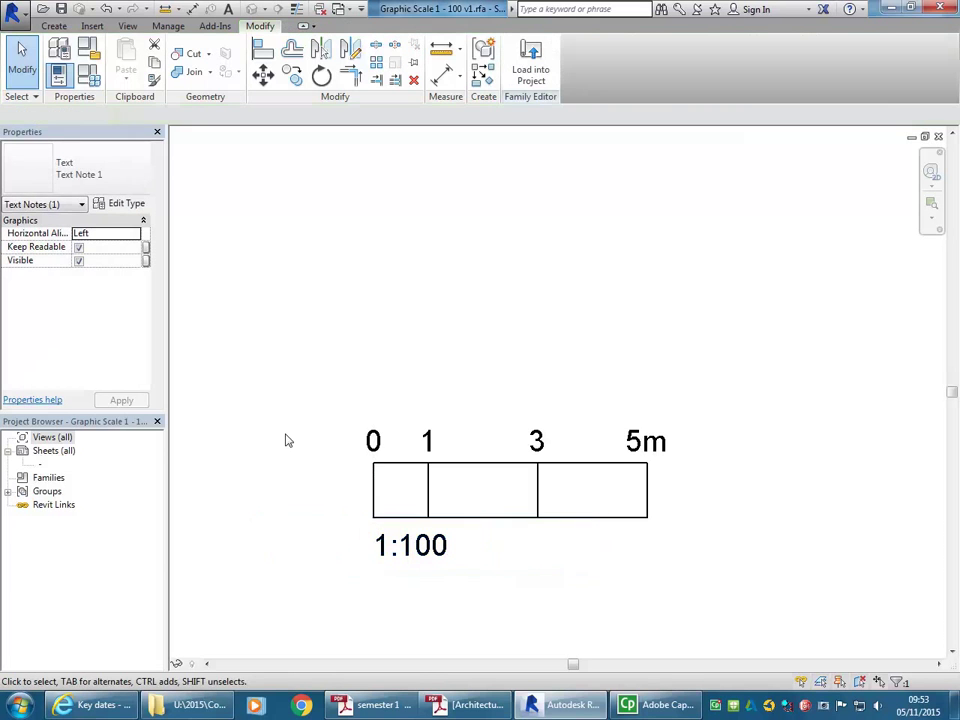
{"action": "scroll", "coordinate": [371, 538], "scroll_direction": "down", "scroll_amount": 1}
{"action": "left_click", "coordinate": [403, 536]}
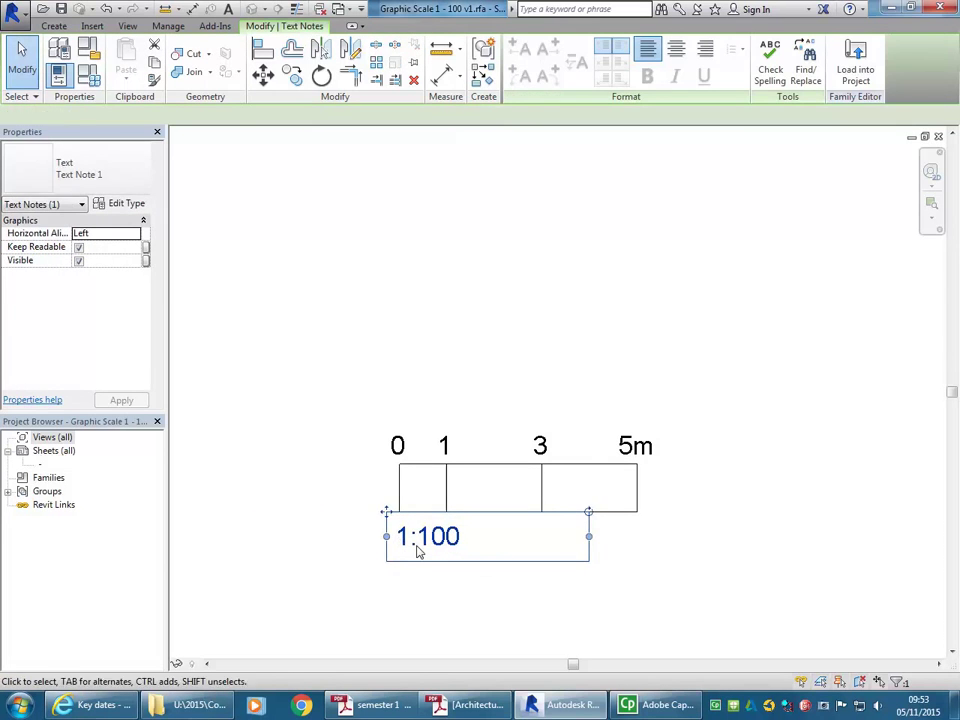
{"action": "left_click", "coordinate": [439, 594]}
{"action": "scroll", "coordinate": [297, 477], "scroll_direction": "down", "scroll_amount": 1}
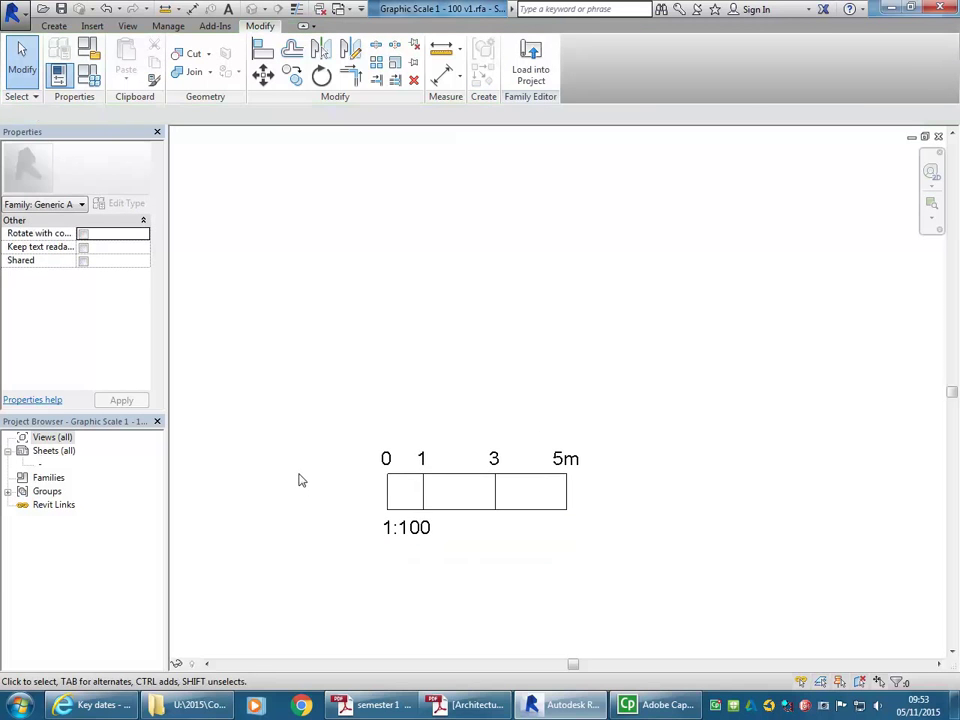
{"action": "scroll", "coordinate": [366, 516], "scroll_direction": "up", "scroll_amount": 1}
{"action": "left_click", "coordinate": [405, 536]}
{"action": "scroll", "coordinate": [402, 540], "scroll_direction": "up", "scroll_amount": 2}
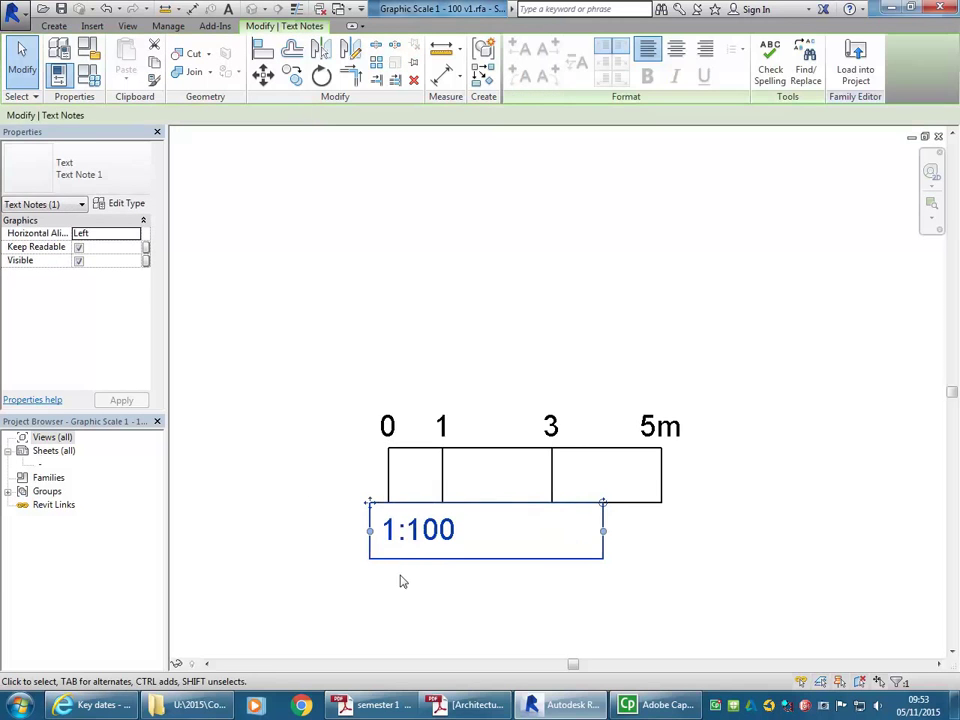
{"action": "left_click", "coordinate": [300, 512]}
{"action": "scroll", "coordinate": [300, 433], "scroll_direction": "down", "scroll_amount": 2}
{"action": "middle_click_drag", "start_coordinate": [300, 433], "coordinate": [372, 469]}
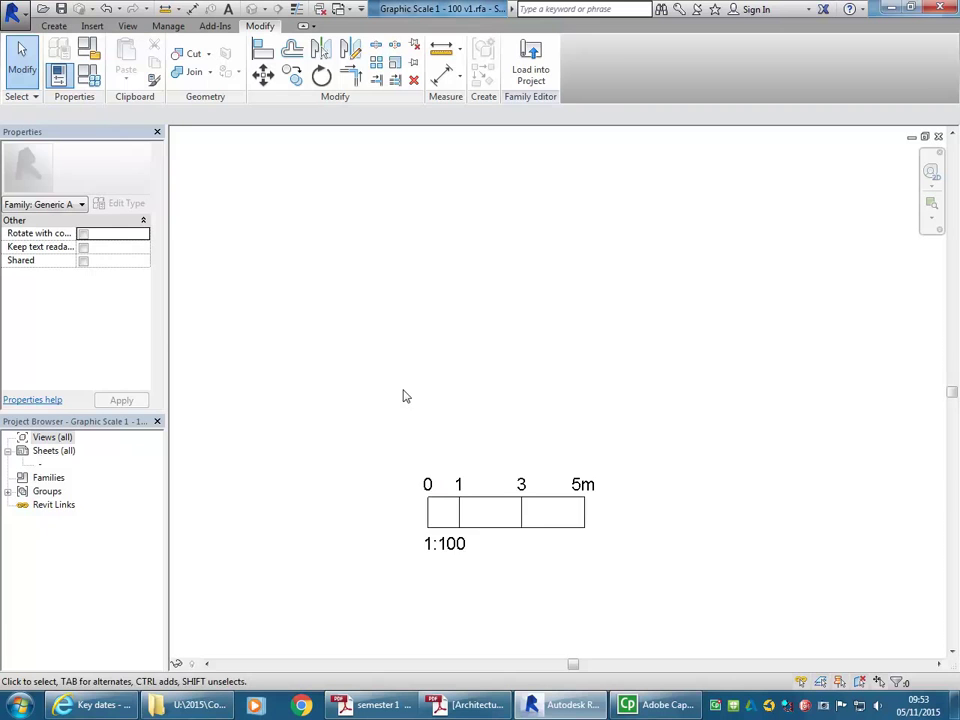
{"action": "middle_click_drag", "start_coordinate": [403, 396], "coordinate": [435, 401]}
Step: Save the graphic scale family
{"action": "left_click", "coordinate": [10, 10]}
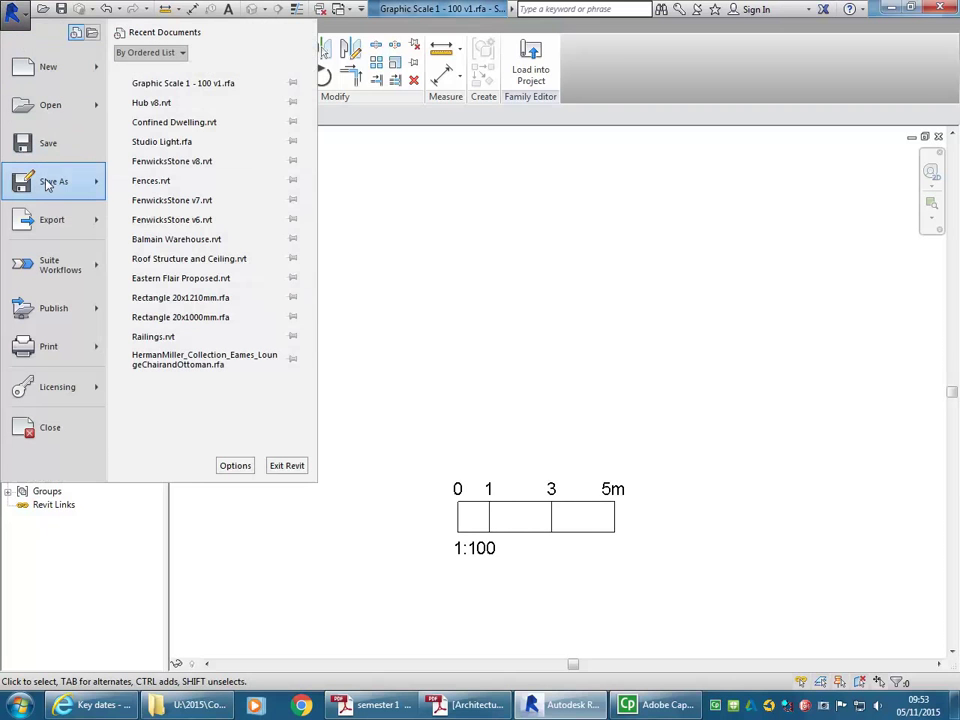
{"action": "mouse_move", "coordinate": [45, 182]}
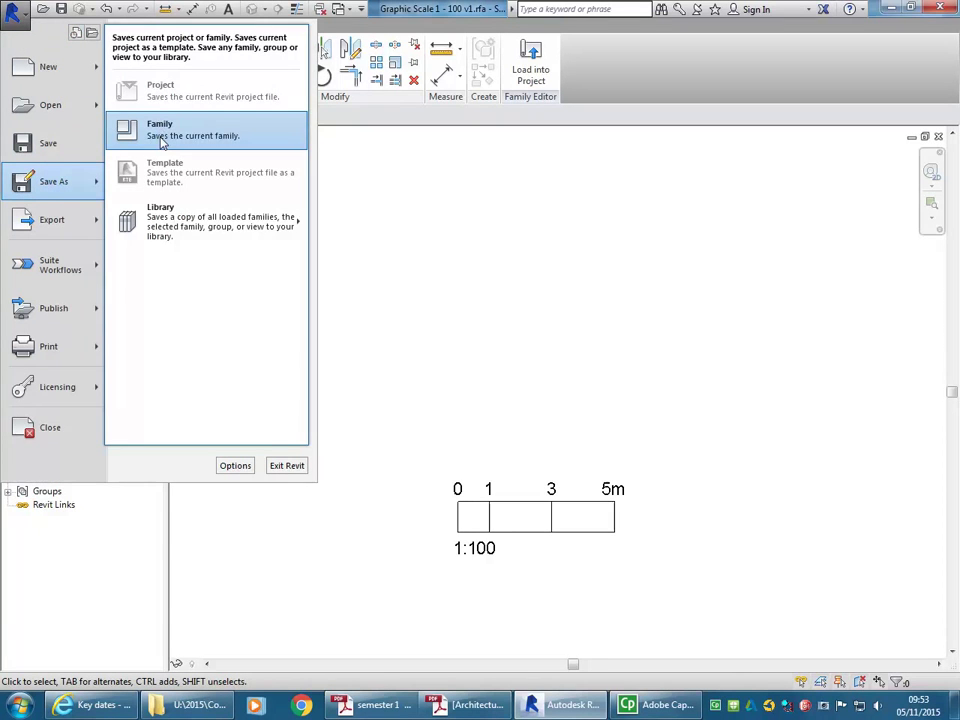
{"action": "left_click", "coordinate": [44, 153]}
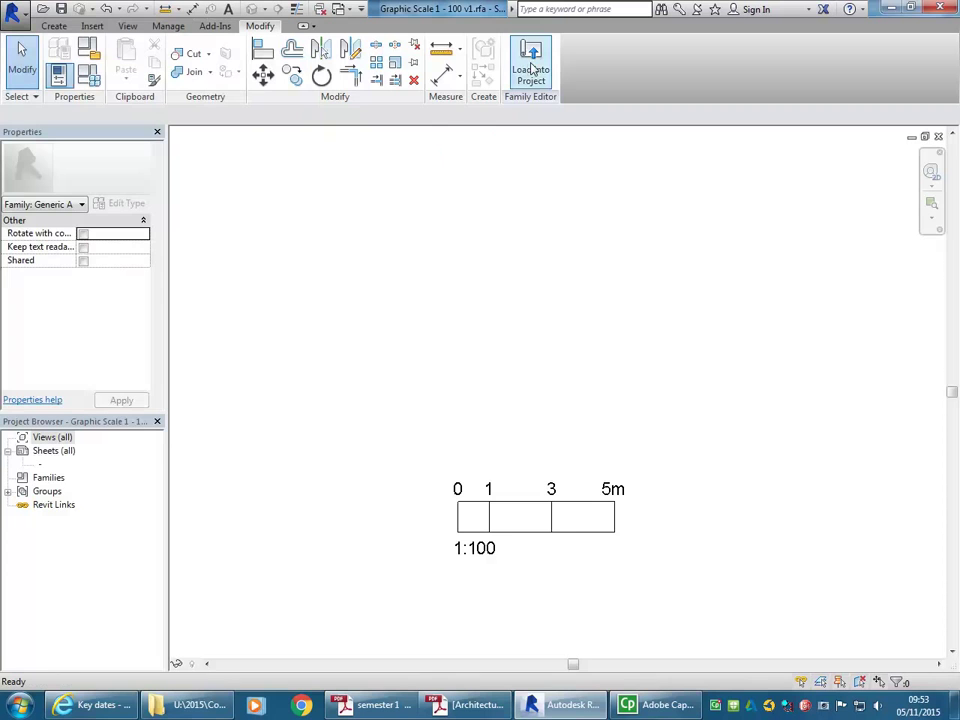
Step: Load the family into the Hub project and place it on sheet A102 beside the 0–10 m scale
{"action": "left_click", "coordinate": [533, 68]}
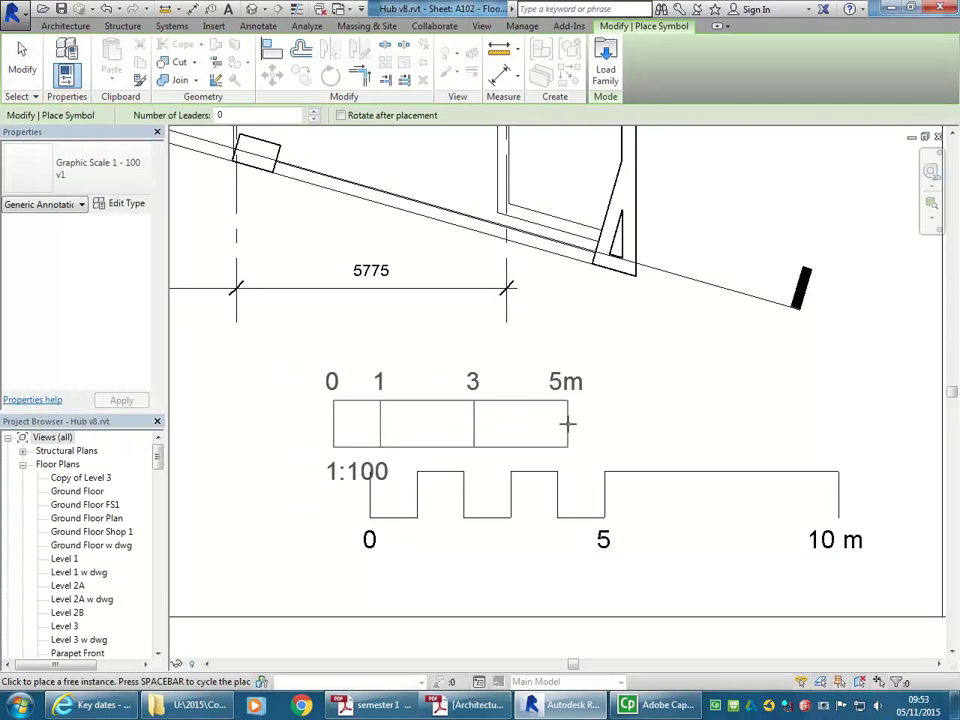
{"action": "scroll", "coordinate": [645, 408], "scroll_direction": "down", "scroll_amount": 2}
{"action": "scroll", "coordinate": [473, 552], "scroll_direction": "down", "scroll_amount": 3}
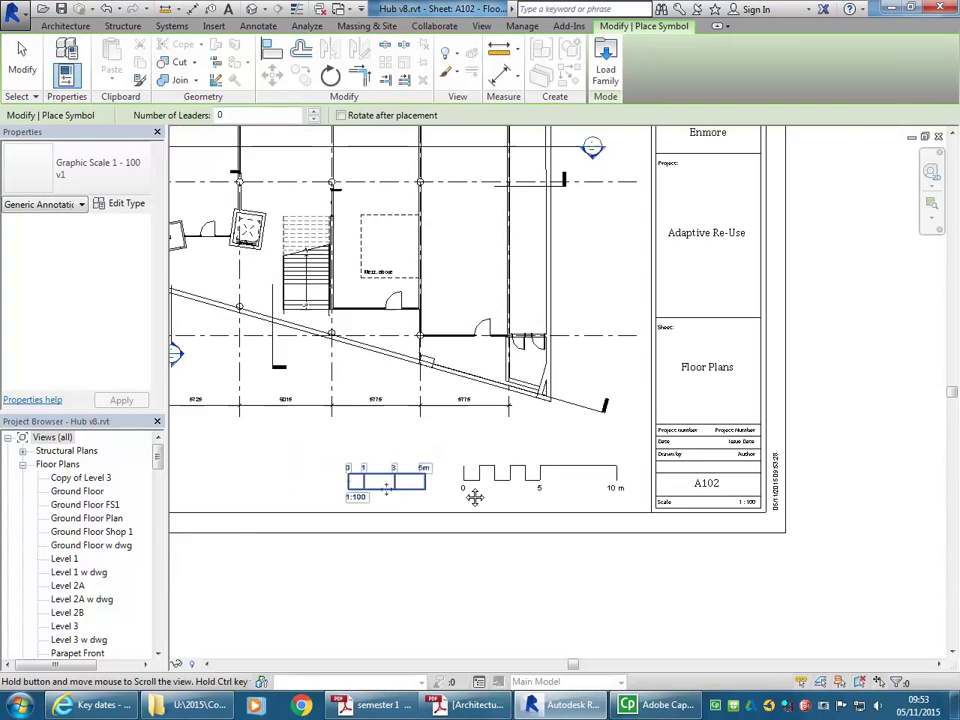
{"action": "key", "text": "Escape"}
{"action": "scroll", "coordinate": [605, 570], "scroll_direction": "down", "scroll_amount": 3}
{"action": "middle_click_drag", "start_coordinate": [608, 572], "coordinate": [615, 579]}
{"action": "scroll", "coordinate": [579, 534], "scroll_direction": "up", "scroll_amount": 3}
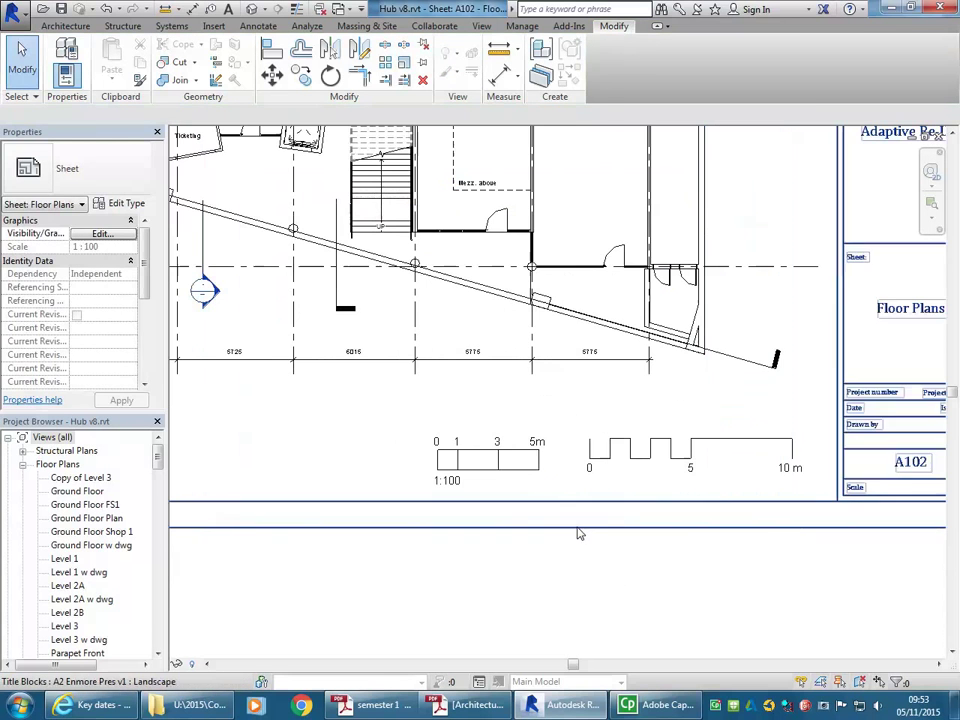
Step: Select the placed 1:100 scale and reopen its family for editing
{"action": "left_click", "coordinate": [473, 478]}
{"action": "scroll", "coordinate": [484, 478], "scroll_direction": "up", "scroll_amount": 3}
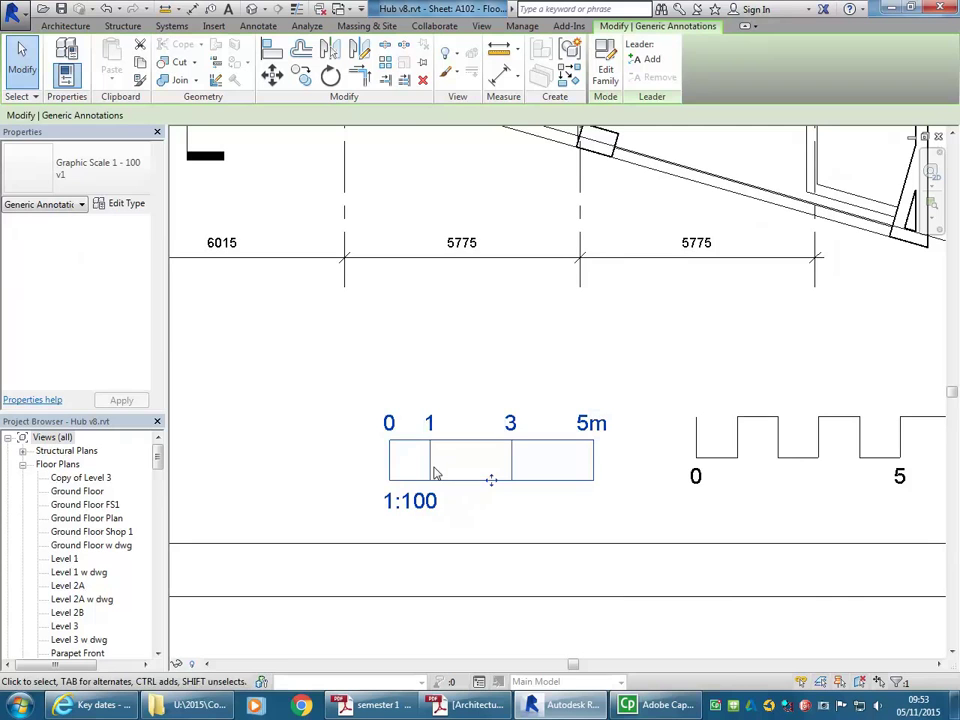
{"action": "left_click", "coordinate": [605, 62]}
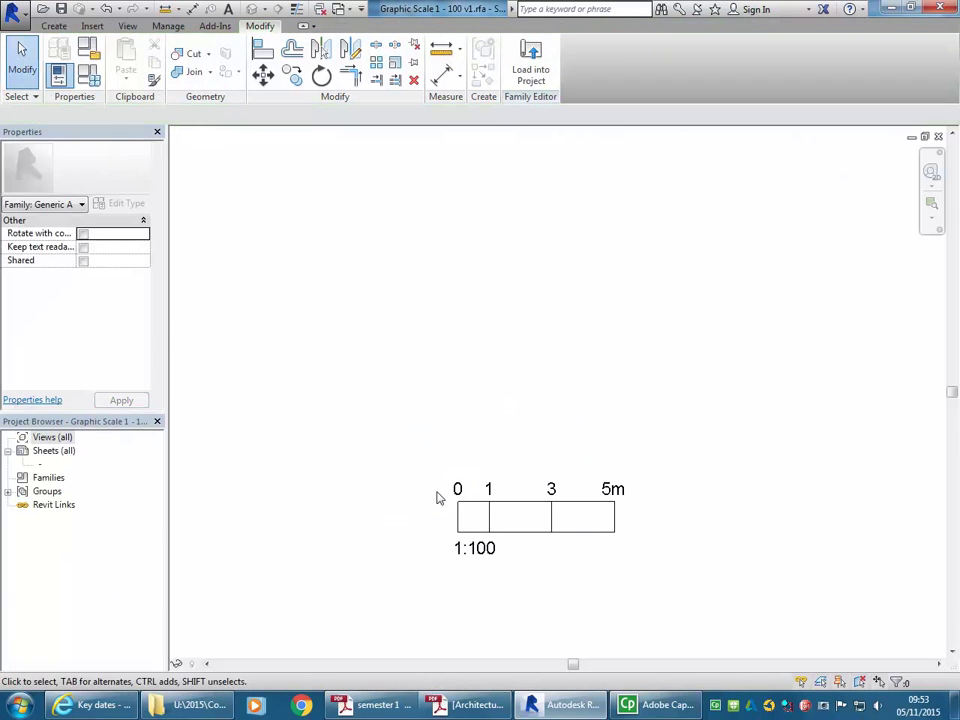
Step: Lower the top line of the scale boxes to 5.0, halving the bar height
{"action": "scroll", "coordinate": [424, 489], "scroll_direction": "up", "scroll_amount": 3}
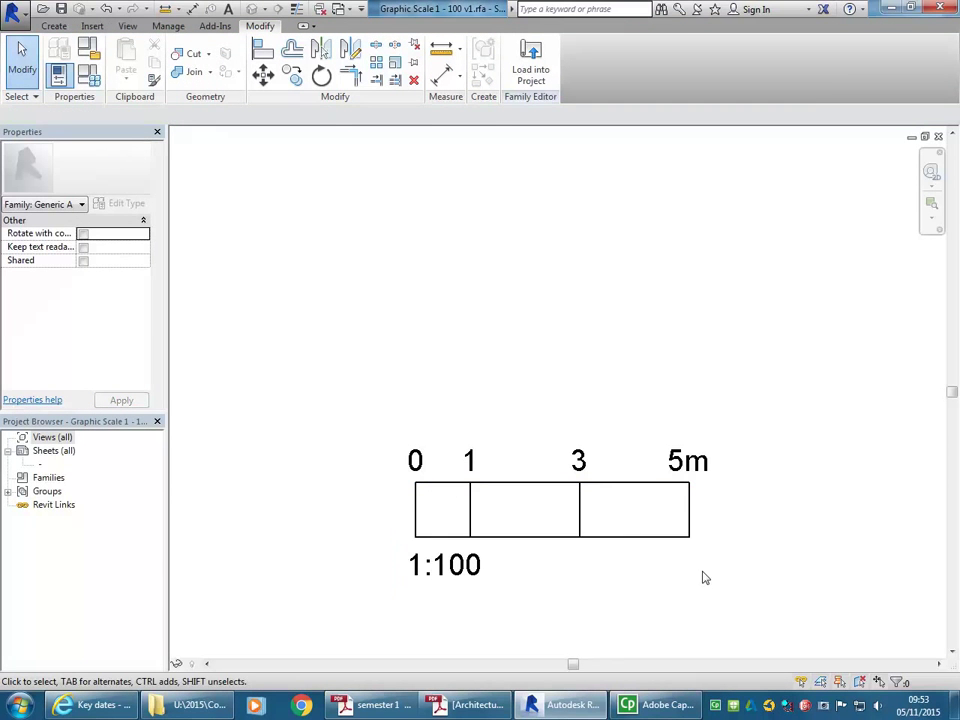
{"action": "left_click", "coordinate": [625, 536]}
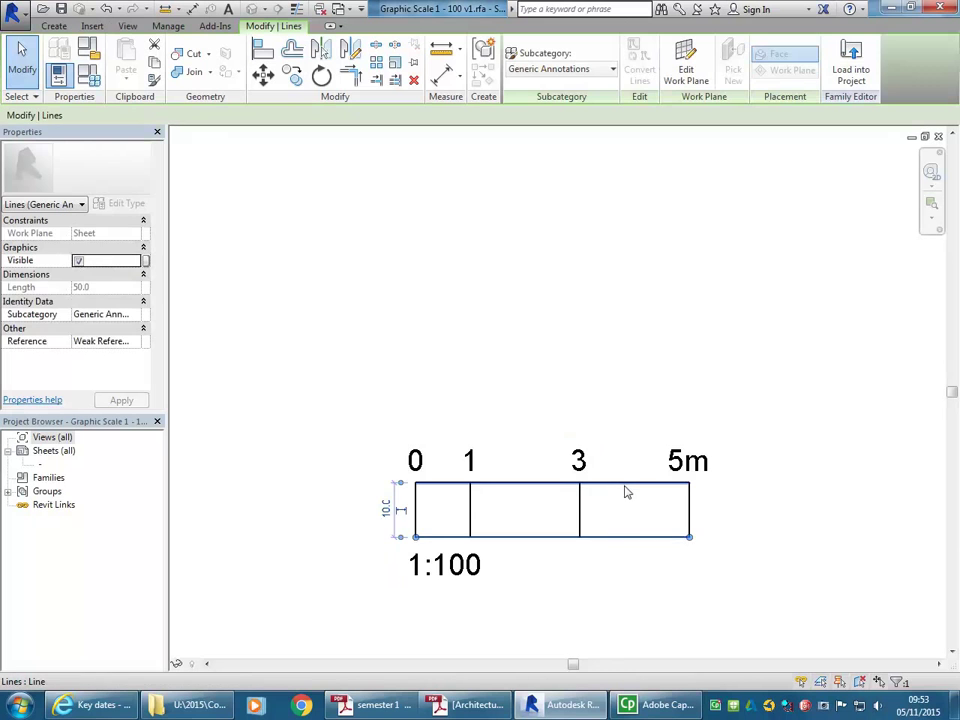
{"action": "left_click", "coordinate": [626, 483]}
{"action": "left_click_drag", "start_coordinate": [626, 483], "coordinate": [626, 510]}
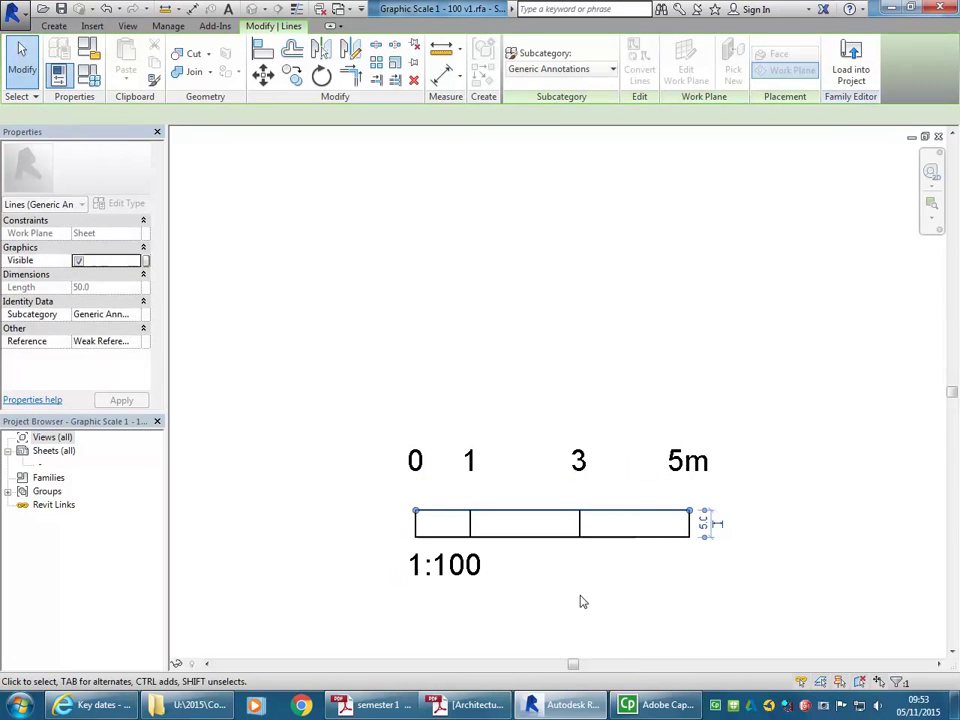
{"action": "left_click", "coordinate": [585, 603]}
Step: Nudge the 0, 1, 3 and 5m labels down to sit just above the bars
{"action": "left_click", "coordinate": [424, 472]}
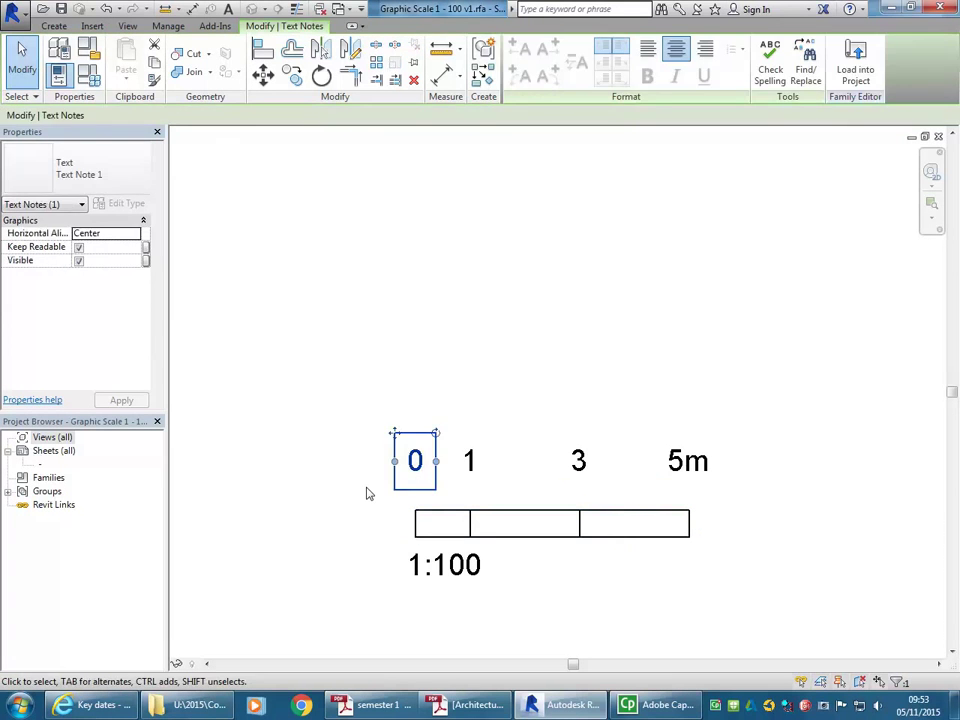
{"action": "left_click", "coordinate": [379, 420]}
{"action": "left_click_drag", "start_coordinate": [350, 414], "coordinate": [816, 508]}
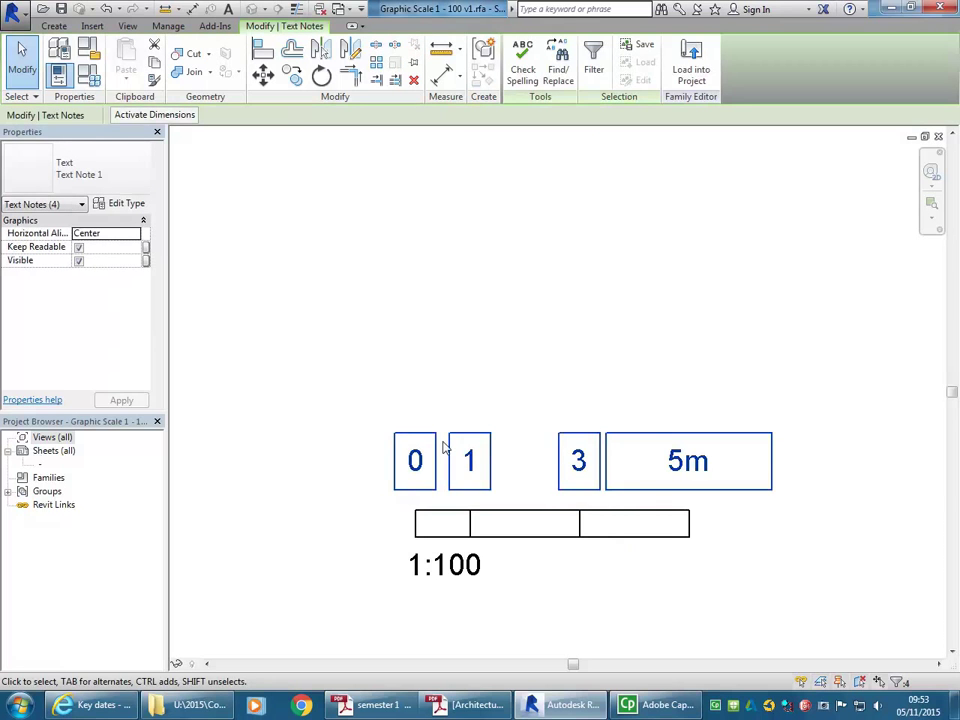
{"action": "key", "text": "Down"}
{"action": "key", "text": "Down"}
{"action": "key", "text": "Down"}
{"action": "key", "text": "Down"}
{"action": "key", "text": "Down"}
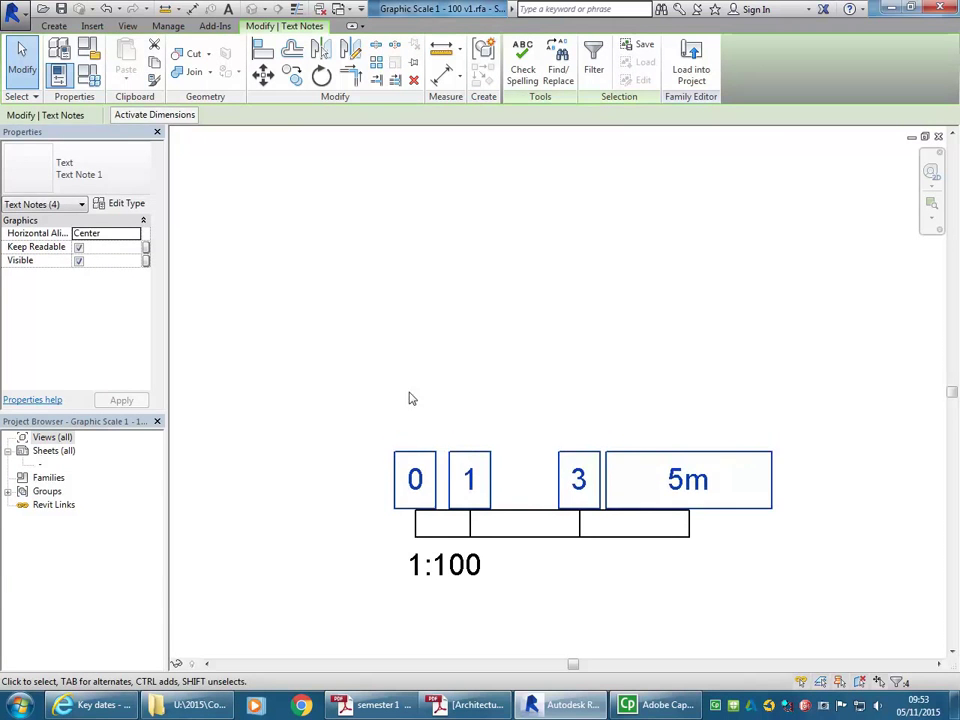
{"action": "left_click", "coordinate": [352, 386]}
{"action": "scroll", "coordinate": [358, 392], "scroll_direction": "down", "scroll_amount": 1}
{"action": "scroll", "coordinate": [368, 346], "scroll_direction": "down", "scroll_amount": 1}
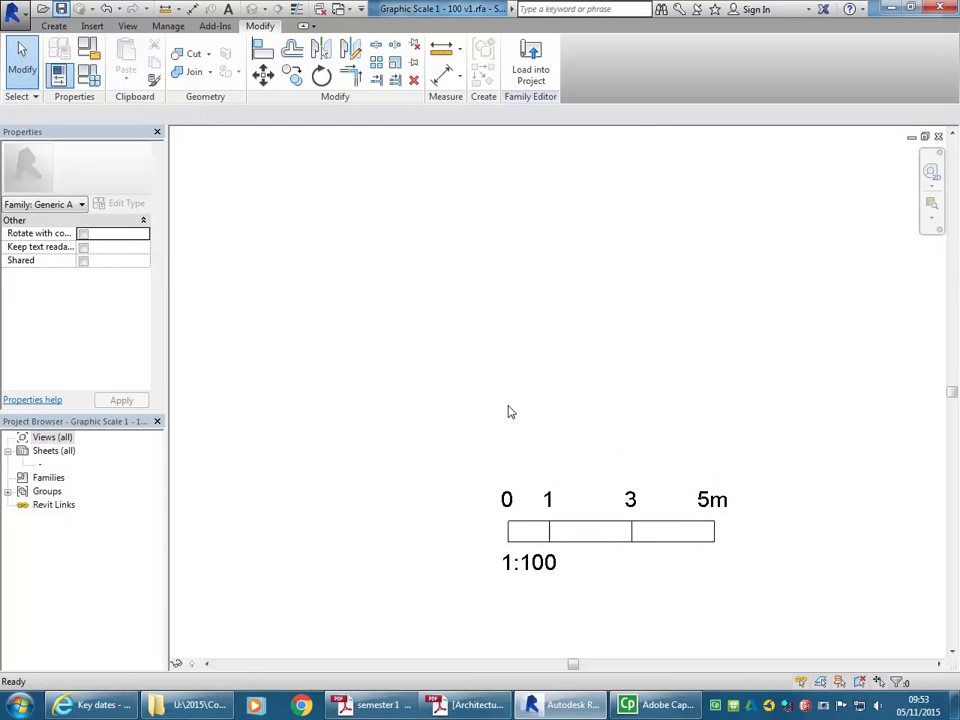
Step: Reload the revised scale family into the Hub project, overwriting the existing version
{"action": "left_click", "coordinate": [530, 76]}
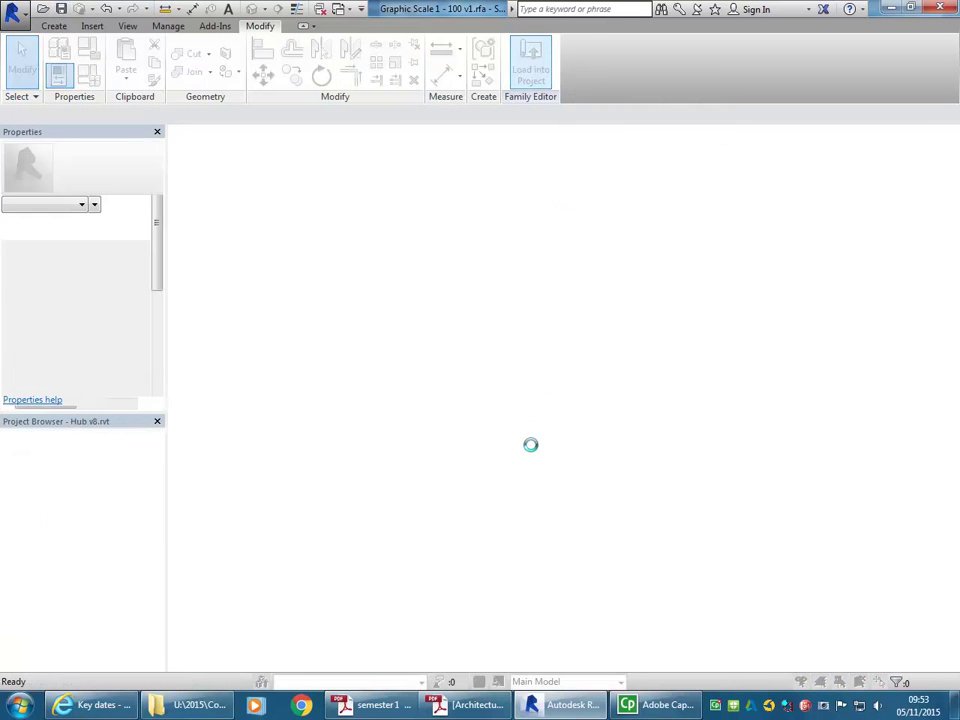
{"action": "left_click", "coordinate": [433, 318]}
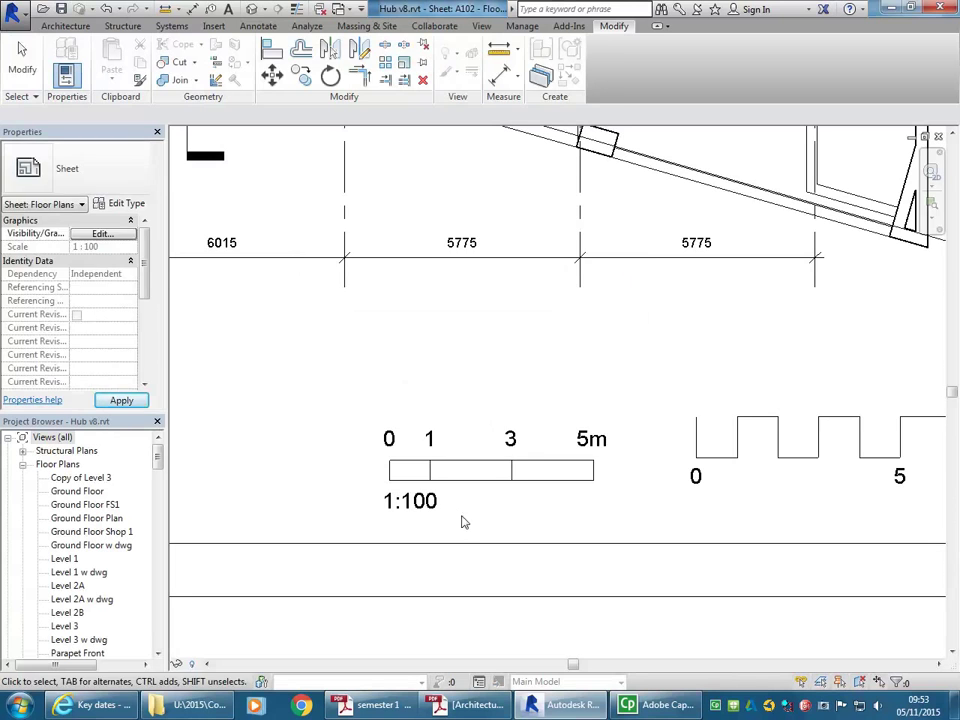
{"action": "left_click", "coordinate": [568, 606]}
{"action": "scroll", "coordinate": [564, 602], "scroll_direction": "down", "scroll_amount": 3}
{"action": "key", "text": "Escape"}
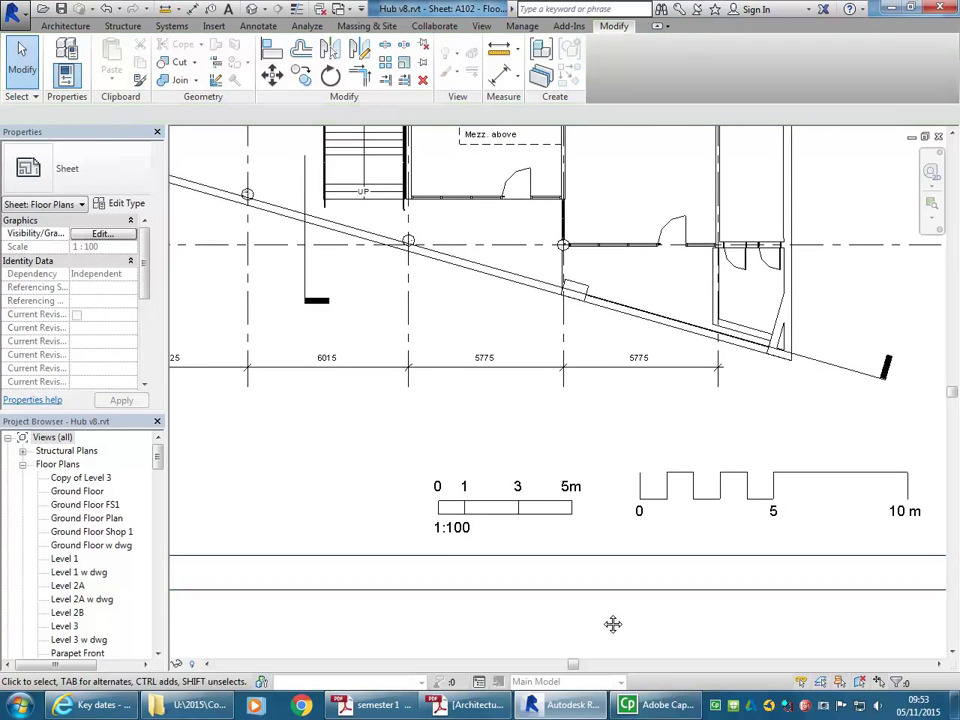
{"action": "middle_click_drag", "start_coordinate": [479, 476], "coordinate": [455, 465]}
{"action": "left_click_drag", "start_coordinate": [485, 505], "coordinate": [485, 499]}
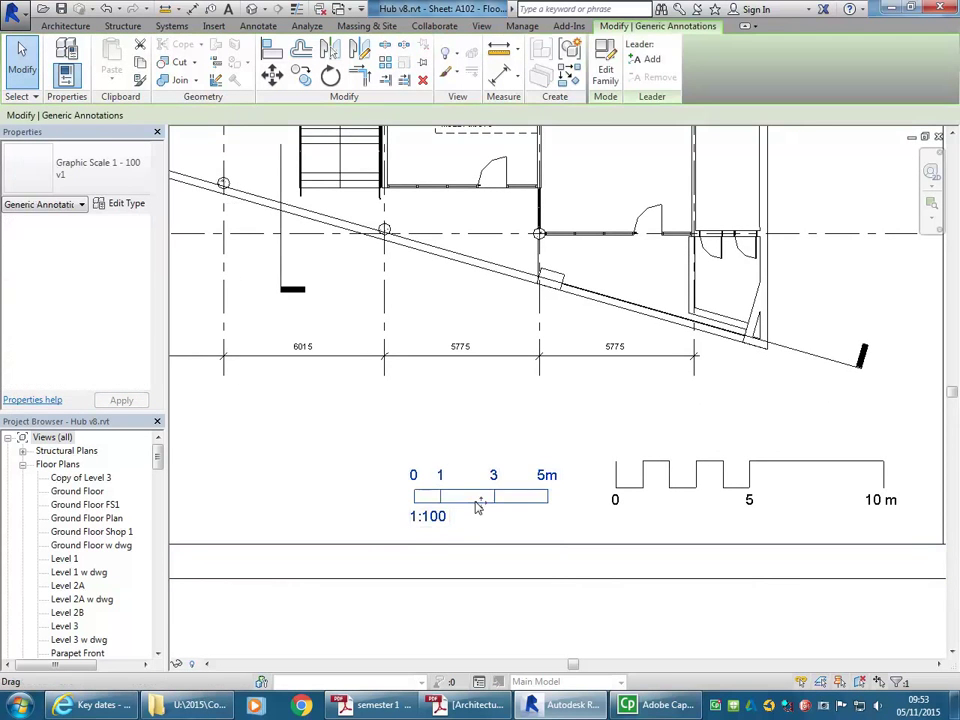
{"action": "key", "text": "Escape"}
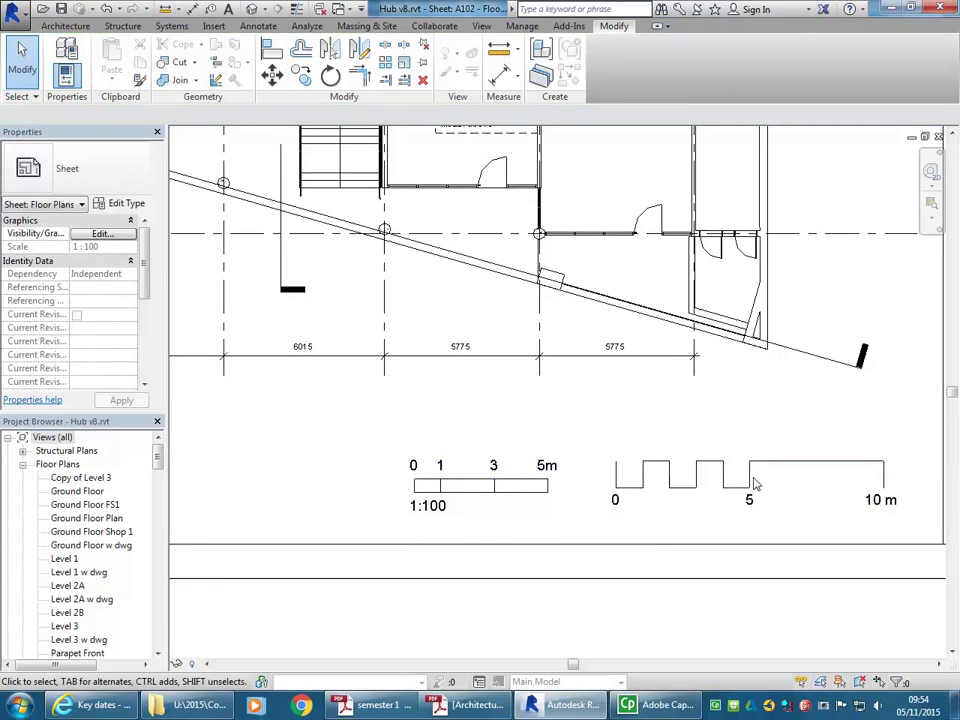
Step: Delete the 0–10 m scale bar and move the 1:100 scale bar beside the title block
{"action": "left_click", "coordinate": [750, 489]}
{"action": "key", "text": "Delete"}
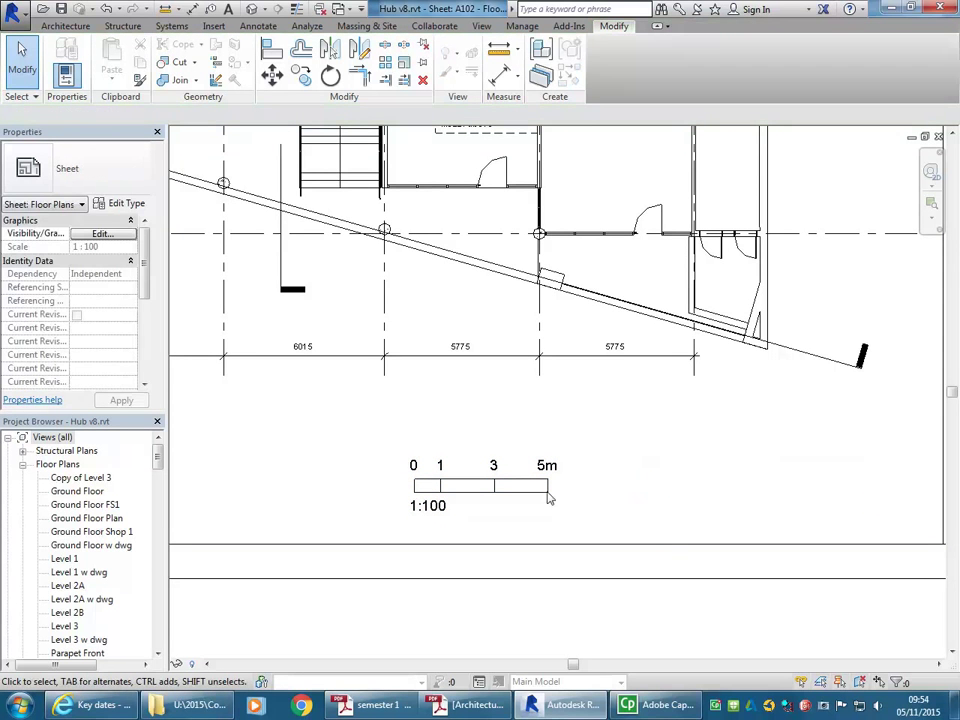
{"action": "left_click_drag", "start_coordinate": [528, 492], "coordinate": [857, 495], "text": "ctrl"}
{"action": "scroll", "coordinate": [600, 418], "scroll_direction": "down", "scroll_amount": 3}
{"action": "scroll", "coordinate": [628, 561], "scroll_direction": "up", "scroll_amount": 4}
{"action": "left_click", "coordinate": [689, 611]}
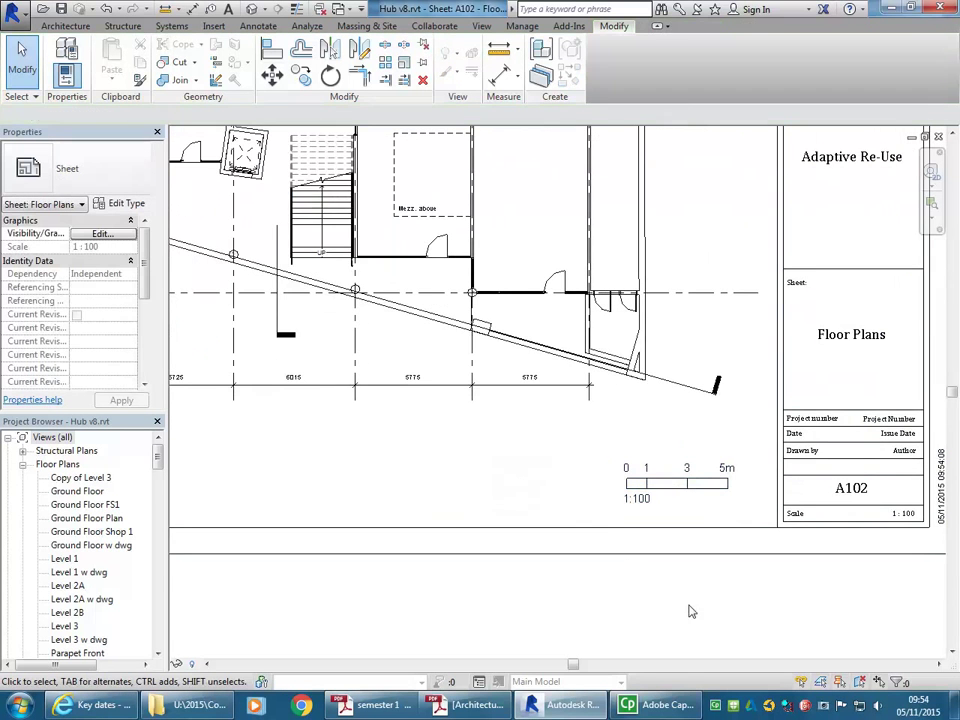
{"action": "scroll", "coordinate": [700, 515], "scroll_direction": "up", "scroll_amount": 4}
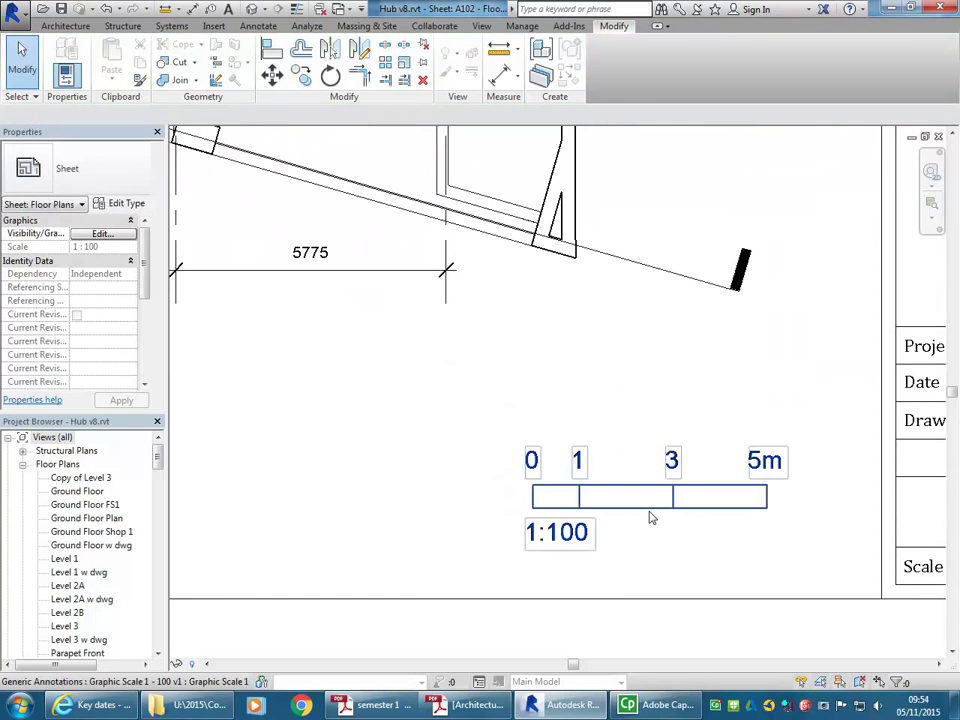
{"action": "left_click", "coordinate": [650, 517]}
{"action": "left_click", "coordinate": [386, 407]}
{"action": "scroll", "coordinate": [535, 477], "scroll_direction": "down", "scroll_amount": 3}
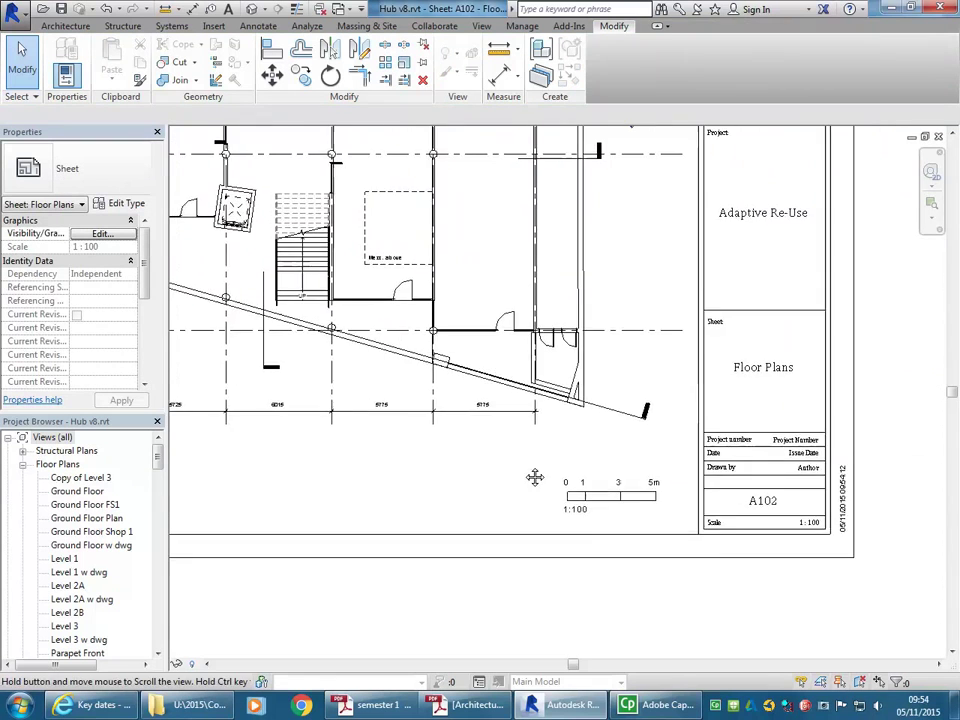
{"action": "scroll", "coordinate": [611, 553], "scroll_direction": "down", "scroll_amount": 4}
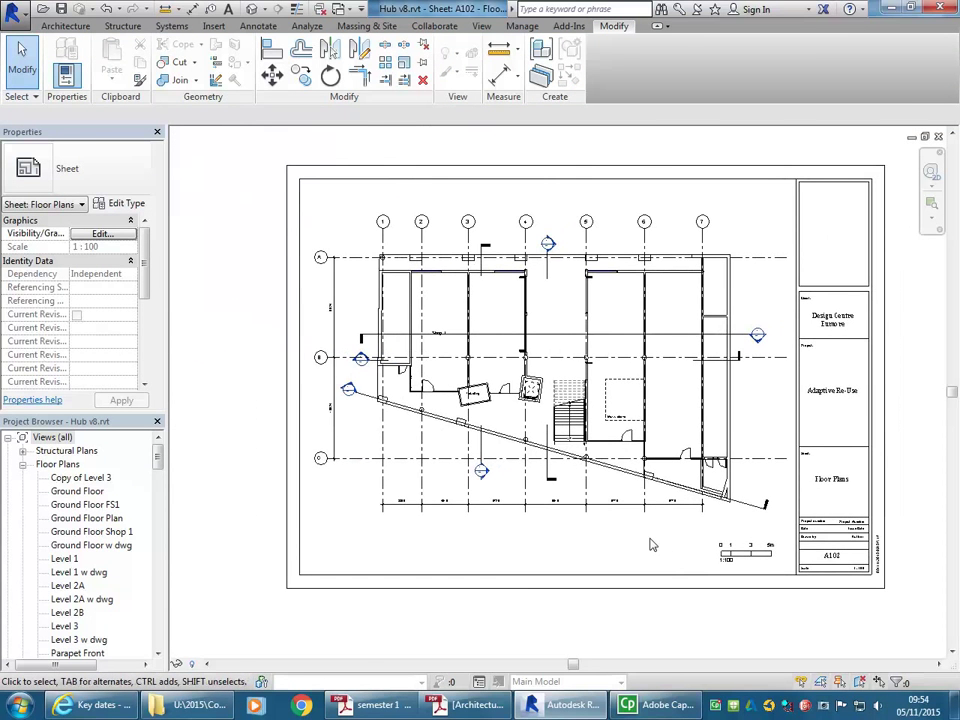
{"action": "middle_click_drag", "start_coordinate": [650, 545], "coordinate": [643, 628]}
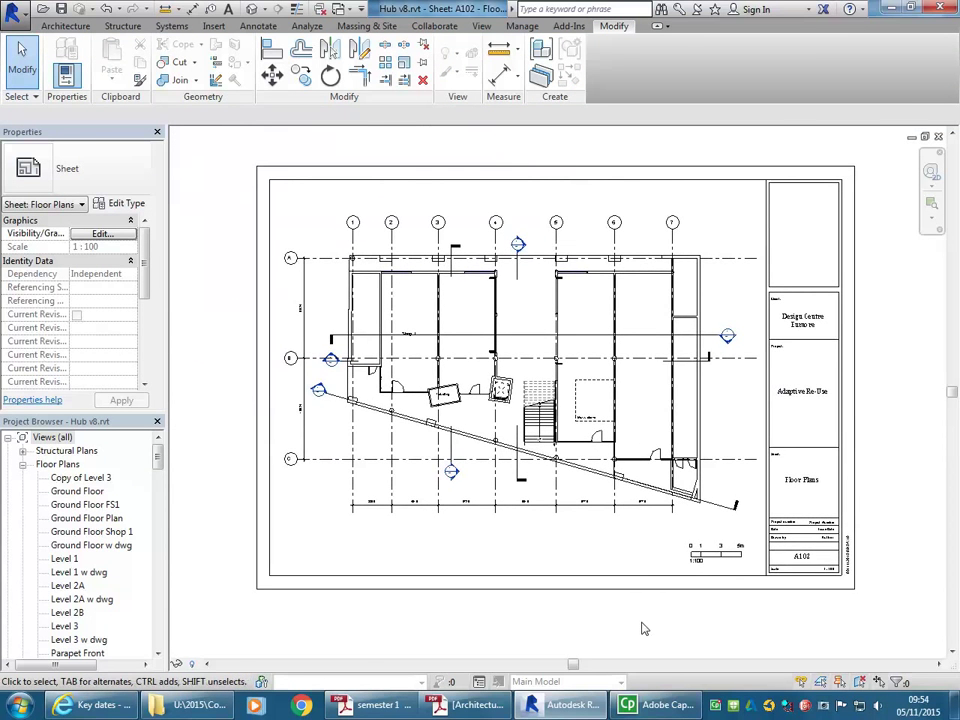
{"action": "left_click_drag", "start_coordinate": [160, 460], "coordinate": [157, 550]}
Step: Create new sheet A103 with the Enmore title block, then open the Ground Floor Plan view
{"action": "left_click", "coordinate": [58, 640]}
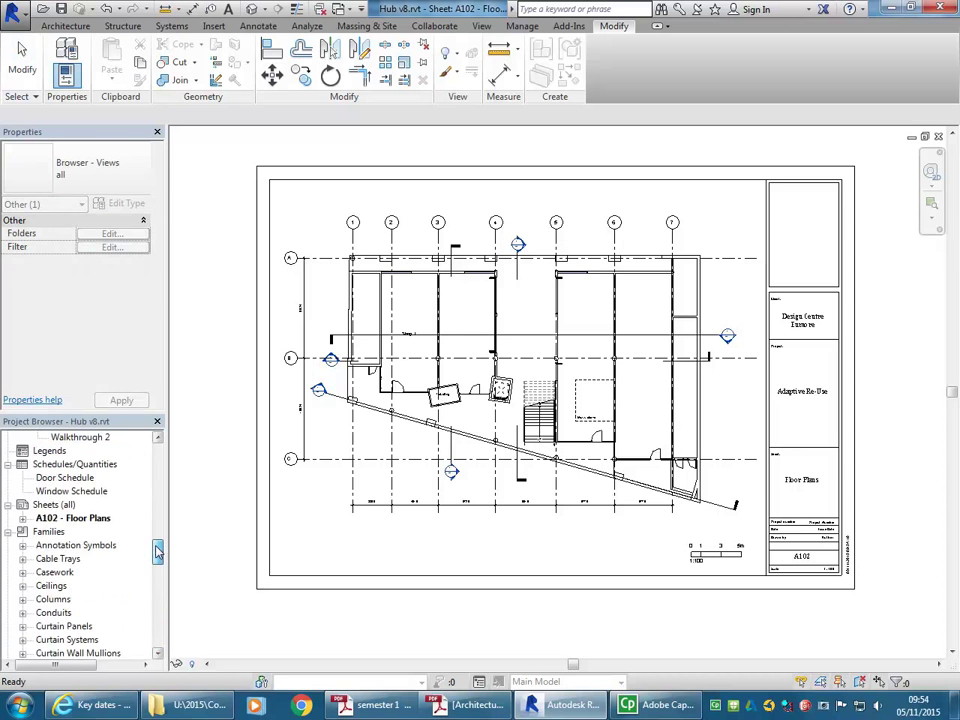
{"action": "left_click", "coordinate": [8, 532]}
{"action": "left_click", "coordinate": [50, 586]}
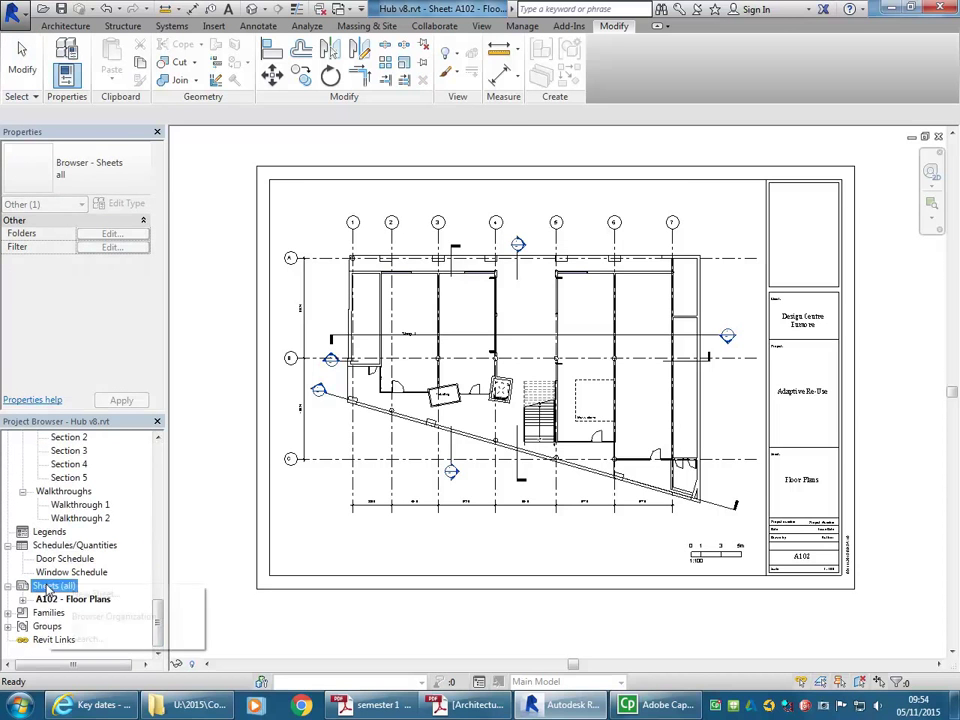
{"action": "right_click", "coordinate": [52, 586]}
{"action": "left_click", "coordinate": [80, 593]}
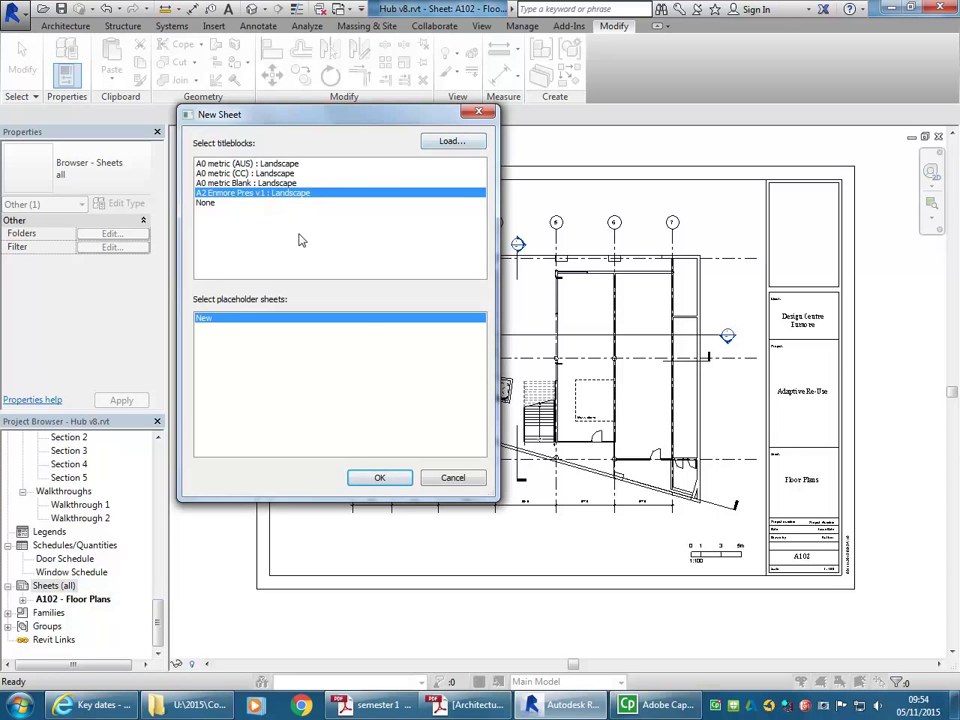
{"action": "left_click", "coordinate": [380, 479]}
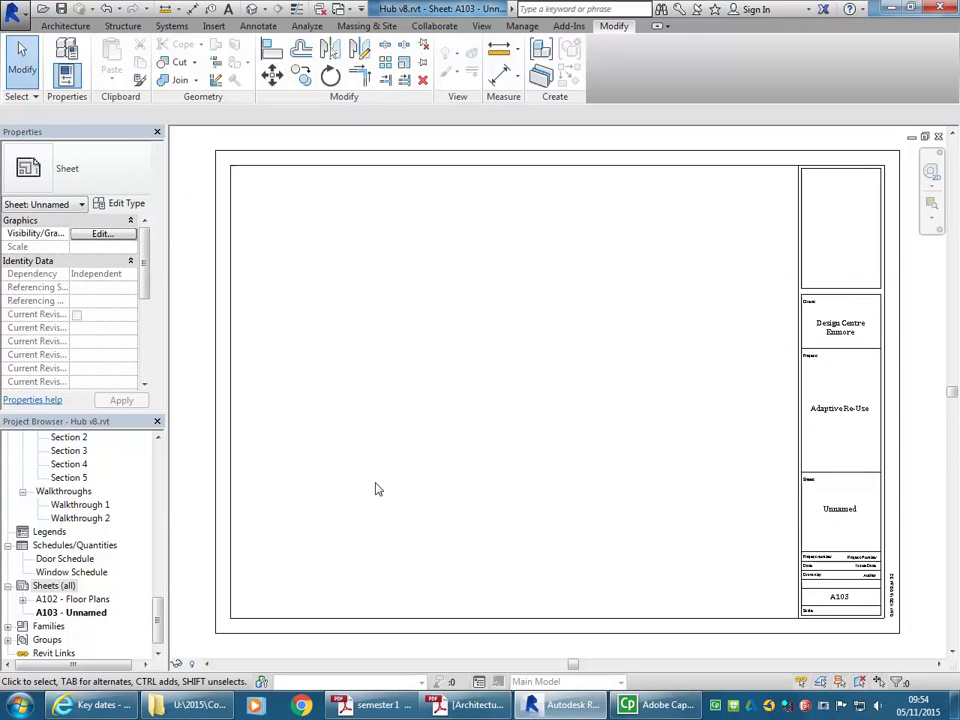
{"action": "left_click_drag", "start_coordinate": [161, 624], "coordinate": [166, 465]}
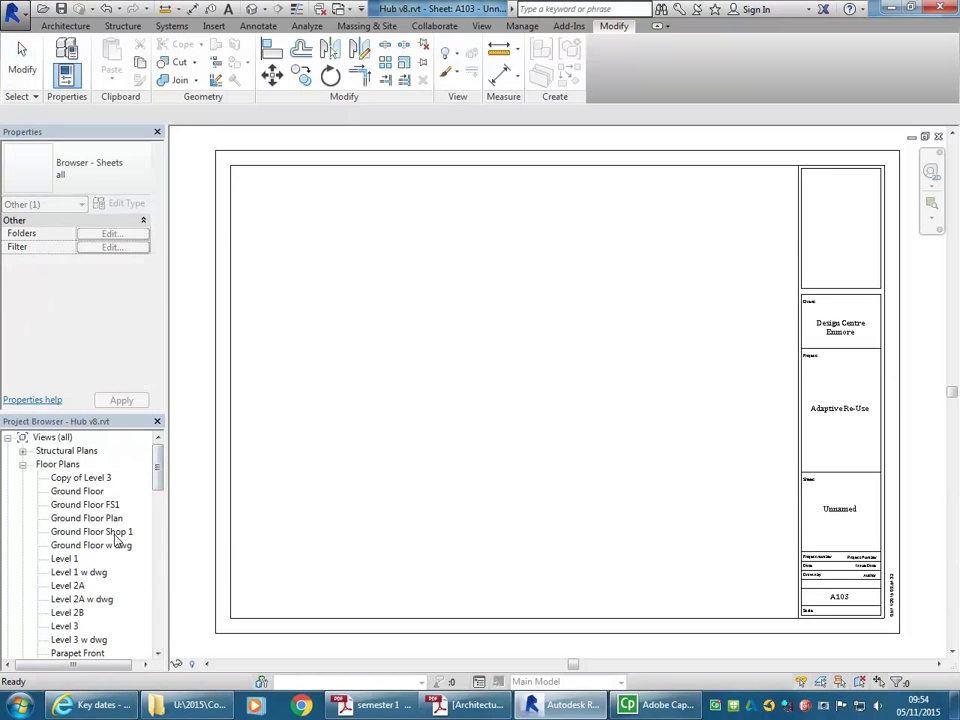
{"action": "double_click", "coordinate": [90, 518]}
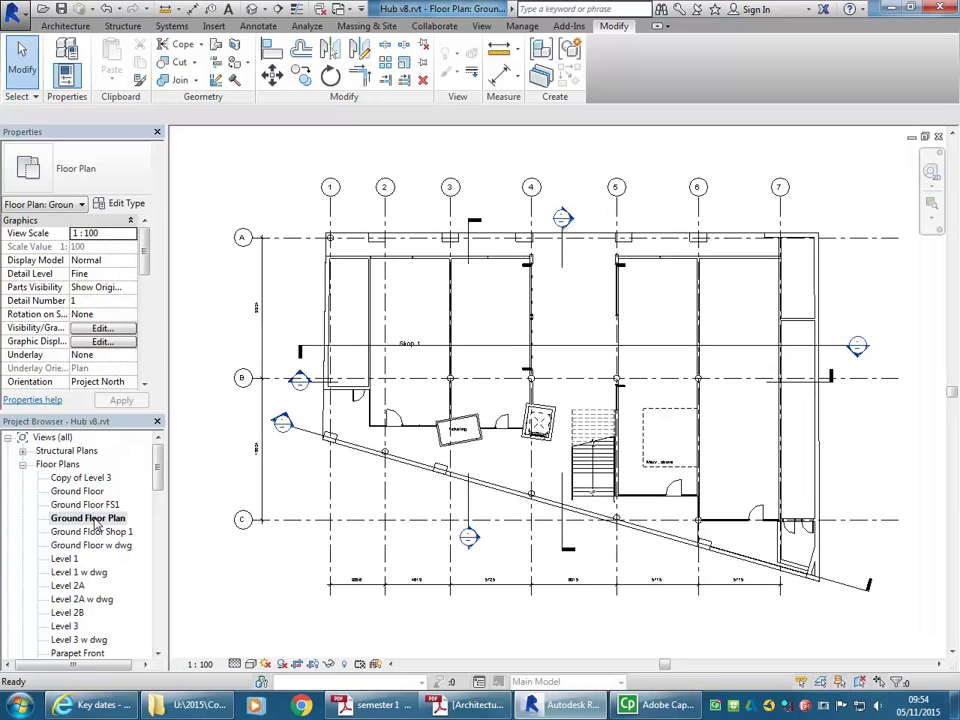
Step: Duplicate the Ground Floor Plan view and set the copy's scale to 1:200
{"action": "right_click", "coordinate": [94, 522]}
{"action": "mouse_move", "coordinate": [240, 323]}
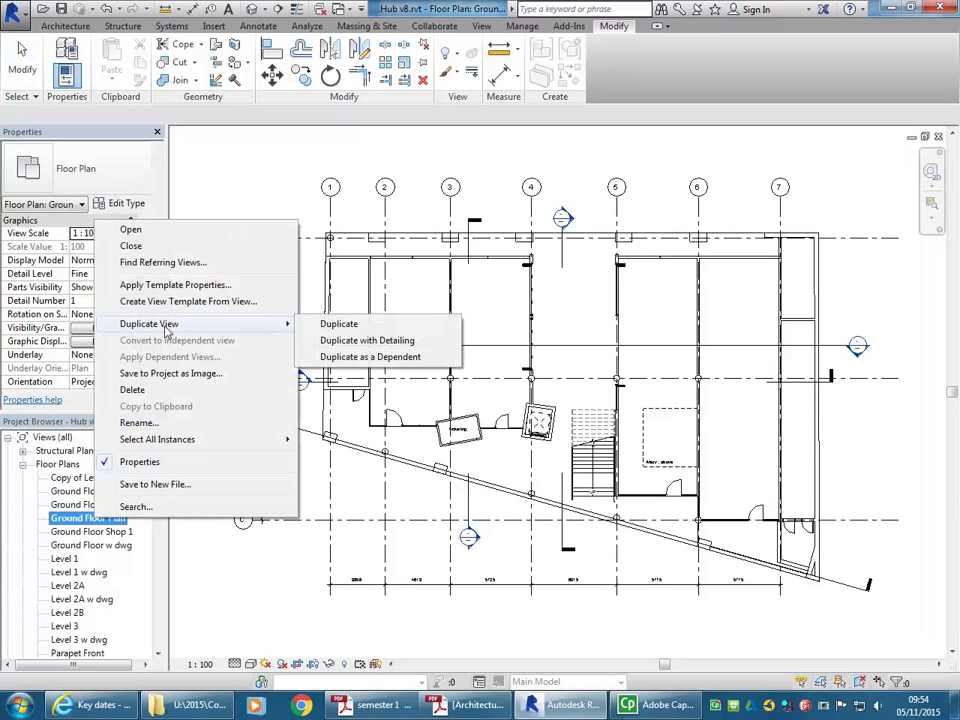
{"action": "left_click", "coordinate": [360, 340]}
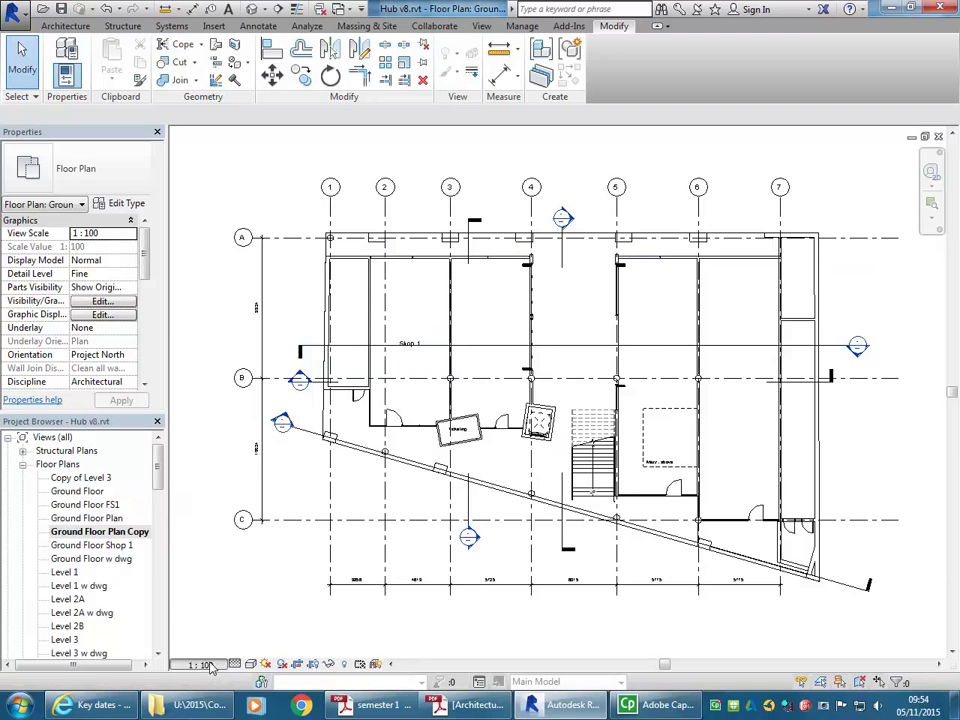
{"action": "left_click", "coordinate": [202, 663]}
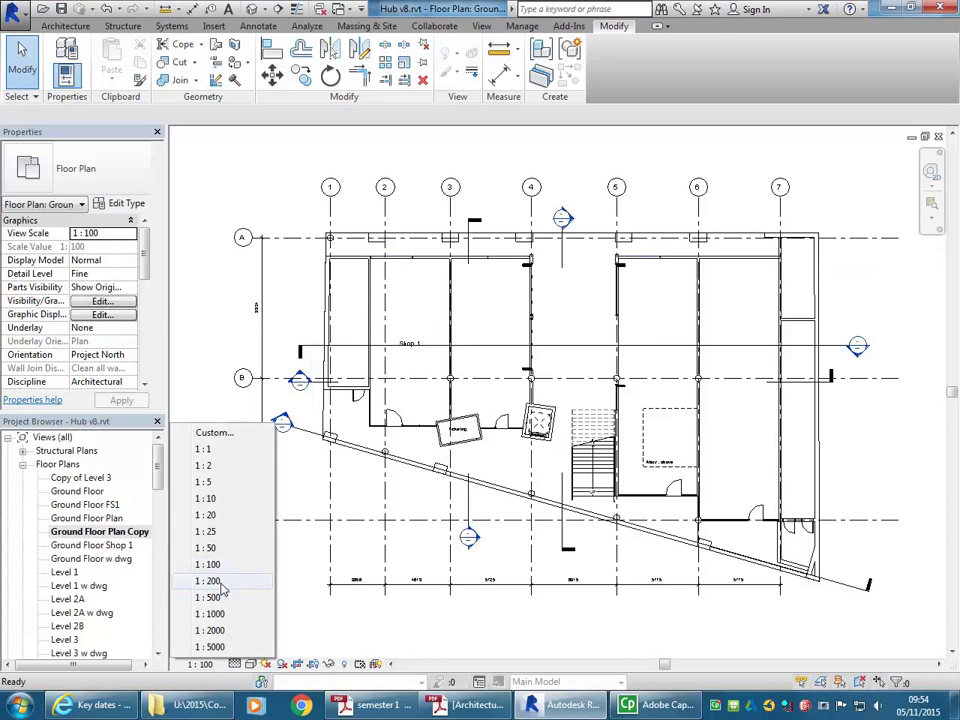
{"action": "left_click", "coordinate": [208, 581]}
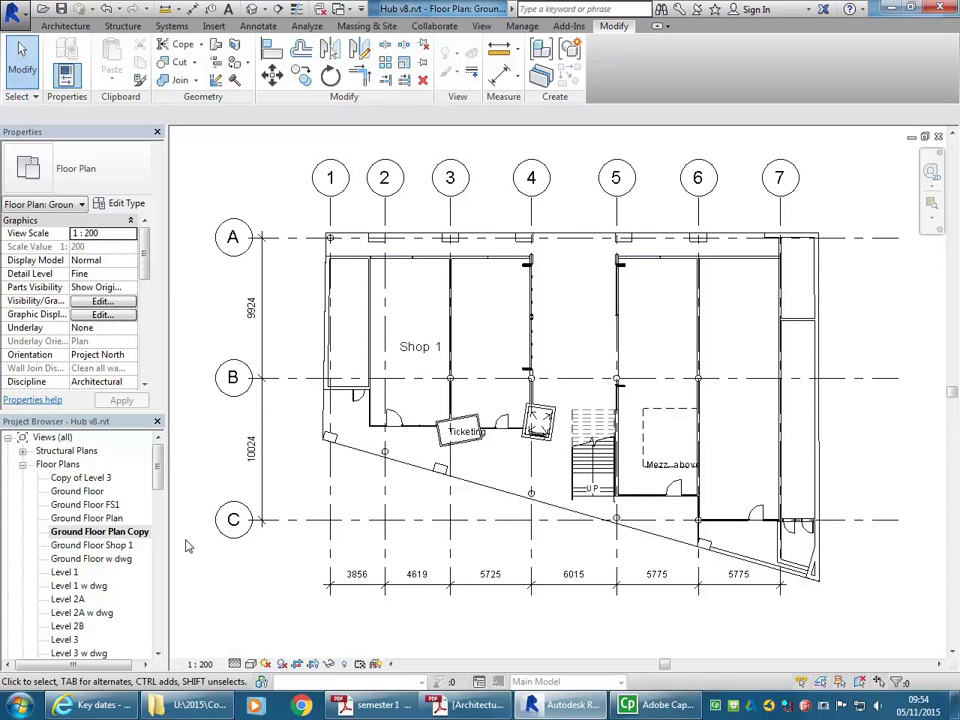
Step: Rename the duplicated view to Ground Floor Plan 1-200
{"action": "right_click", "coordinate": [122, 532]}
{"action": "left_click", "coordinate": [150, 440]}
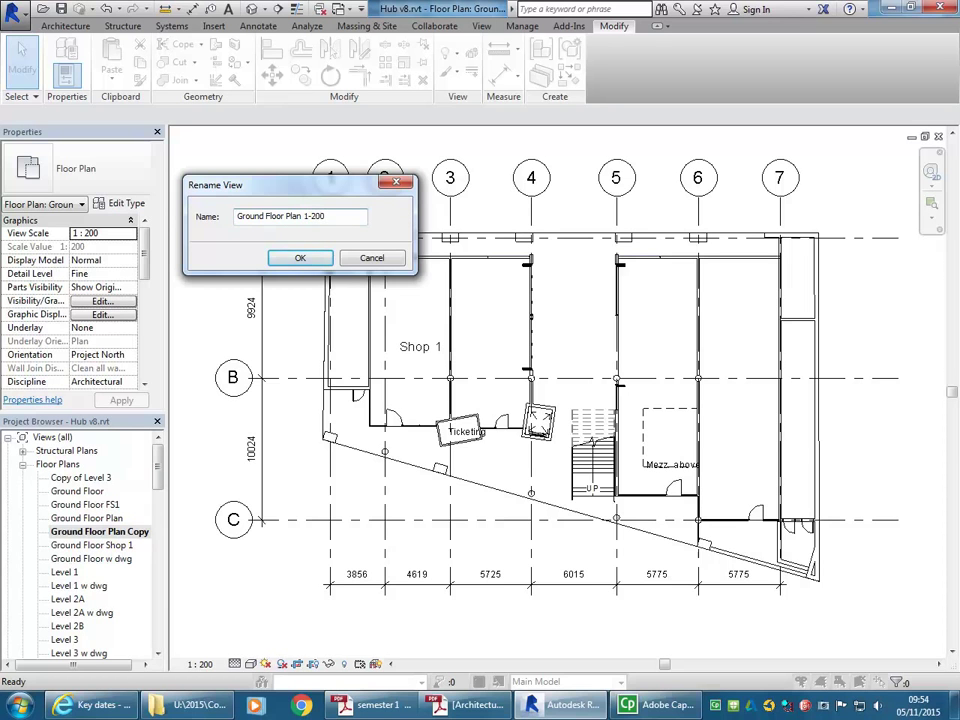
{"action": "left_click", "coordinate": [301, 259]}
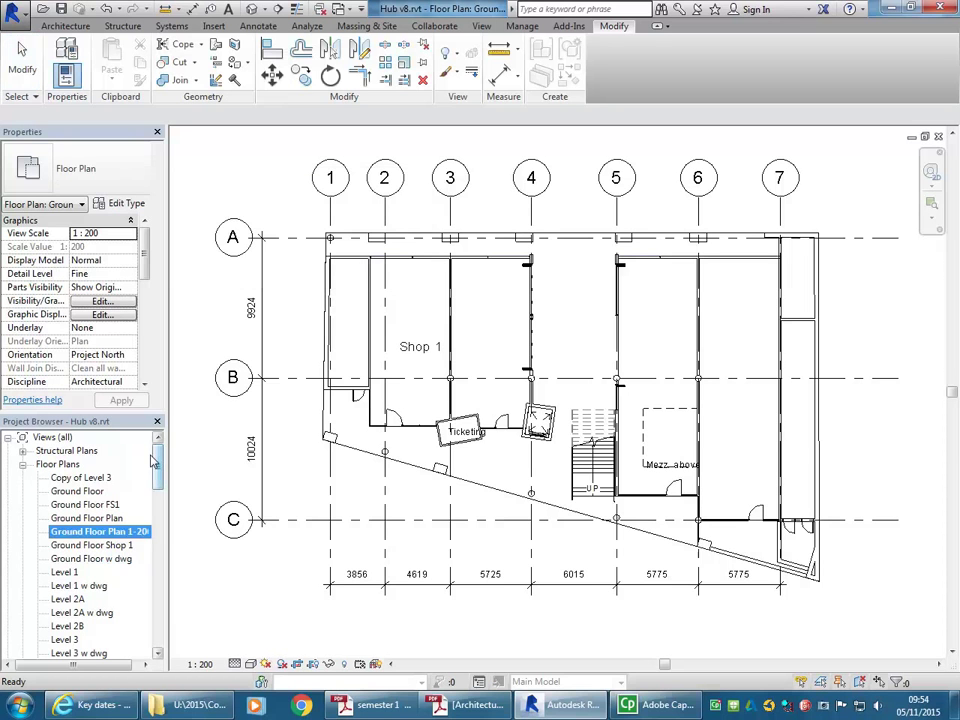
{"action": "left_click_drag", "start_coordinate": [156, 463], "coordinate": [163, 622]}
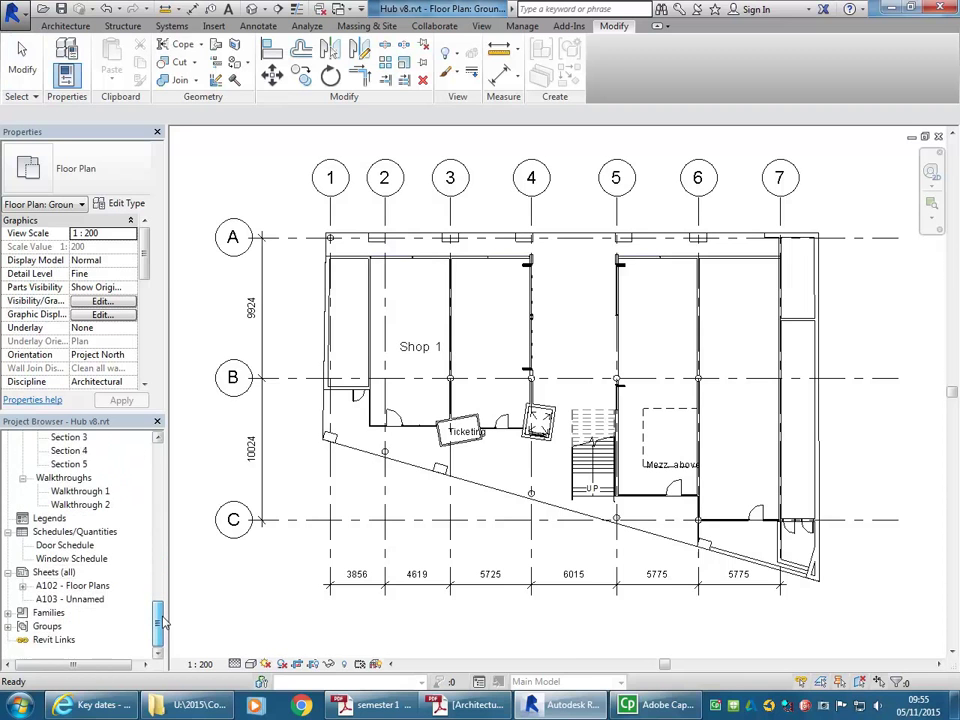
Step: Open sheet A103 and place the Ground Floor Plan 1-200 viewport on it
{"action": "double_click", "coordinate": [86, 600]}
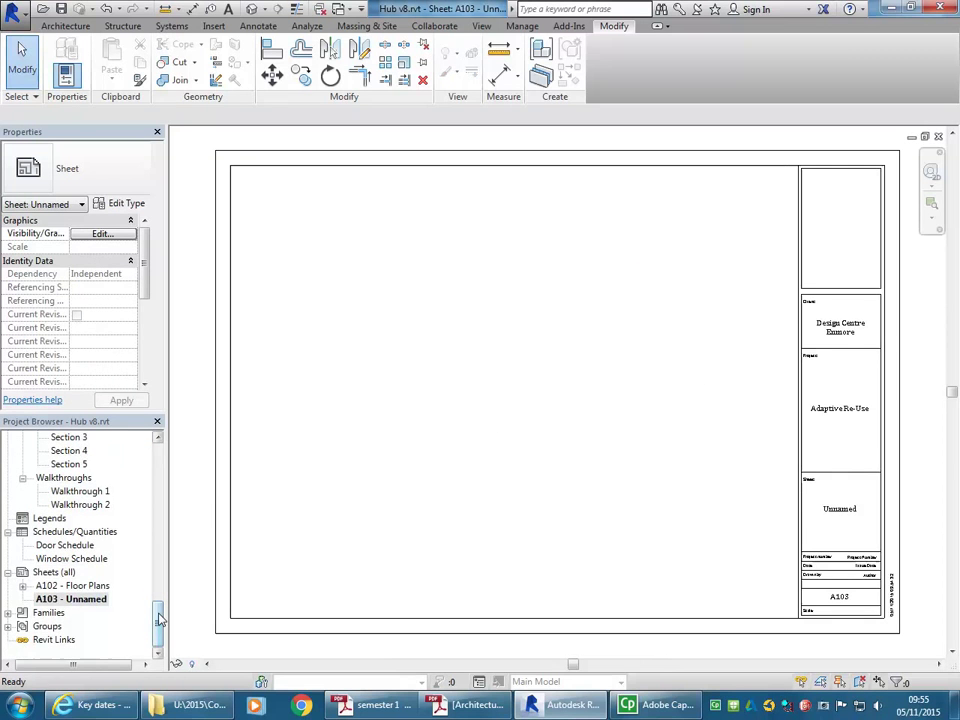
{"action": "left_click_drag", "start_coordinate": [158, 620], "coordinate": [158, 470]}
{"action": "left_click", "coordinate": [120, 531]}
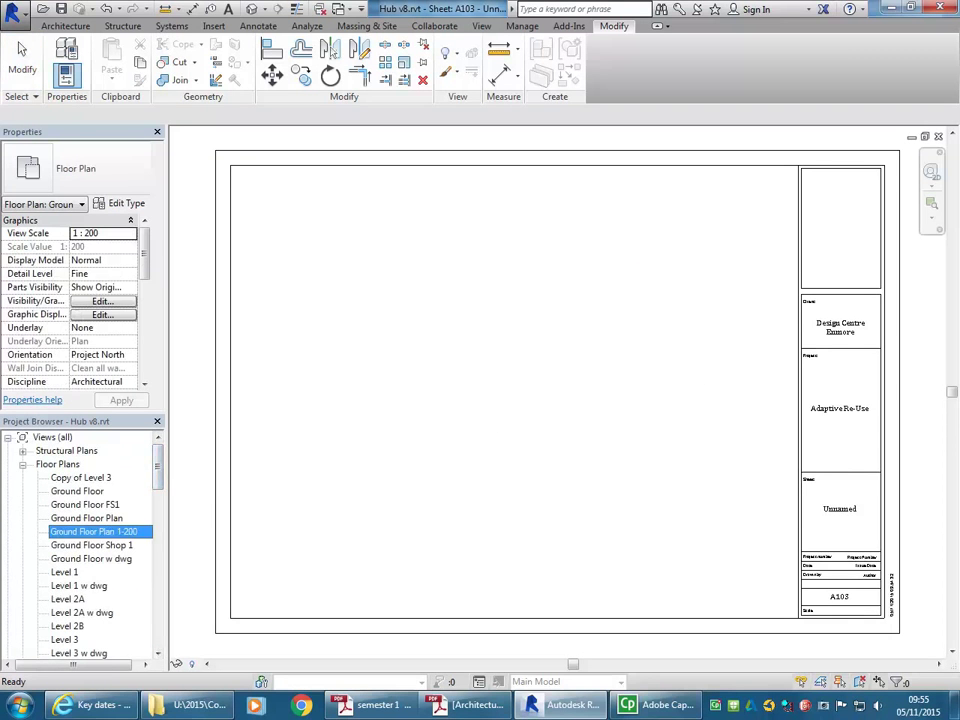
{"action": "left_click_drag", "start_coordinate": [120, 531], "coordinate": [633, 573]}
{"action": "left_click", "coordinate": [408, 280]}
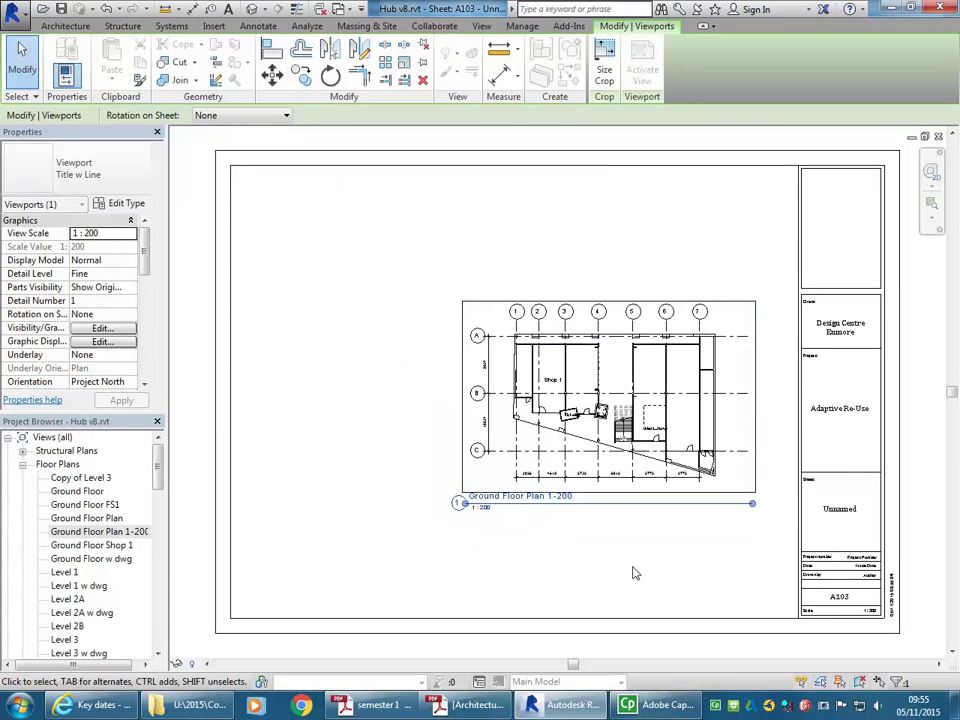
{"action": "left_click", "coordinate": [633, 573]}
Step: Zoom and pan around sheet A103 to inspect the placed viewport
{"action": "scroll", "coordinate": [579, 506], "scroll_direction": "up", "scroll_amount": 5}
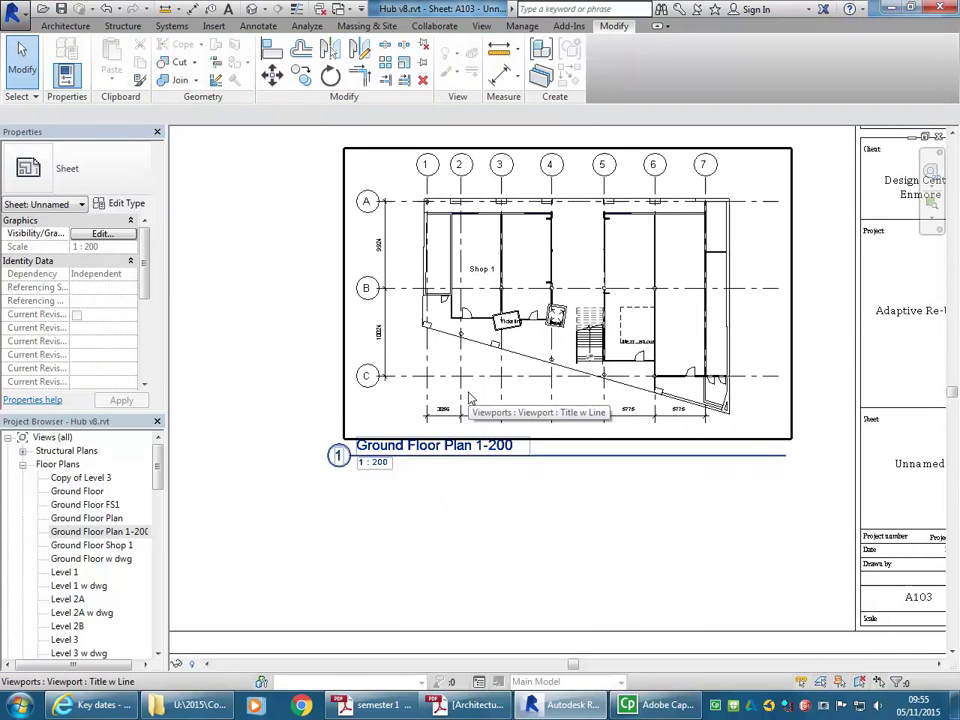
{"action": "scroll", "coordinate": [470, 398], "scroll_direction": "up", "scroll_amount": 2}
{"action": "scroll", "coordinate": [517, 410], "scroll_direction": "down", "scroll_amount": 4}
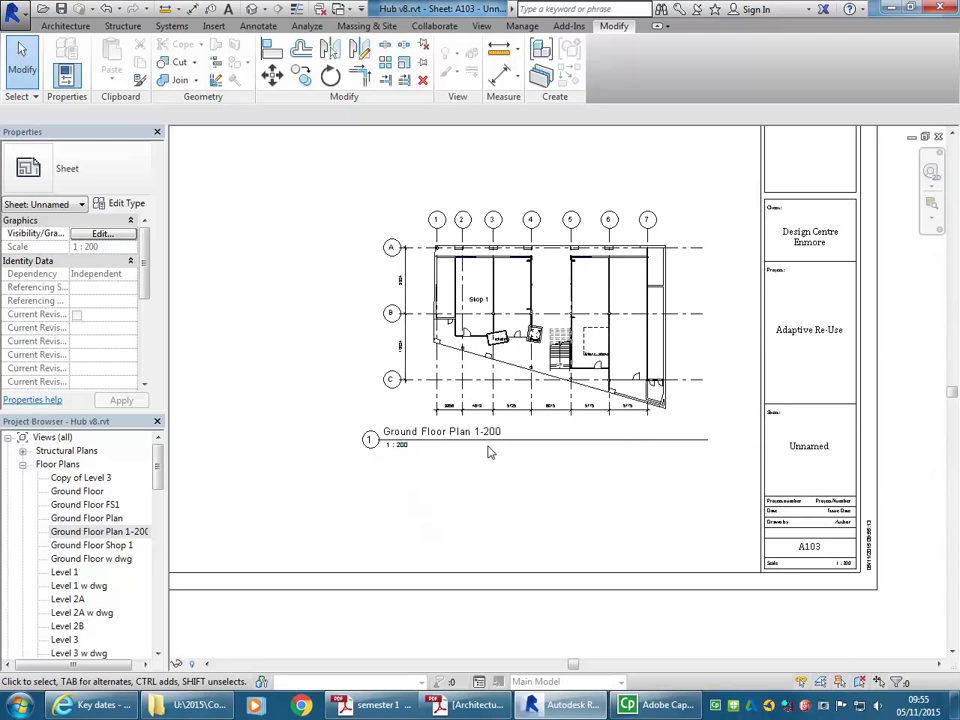
{"action": "scroll", "coordinate": [505, 470], "scroll_direction": "up", "scroll_amount": 3}
{"action": "middle_click_drag", "start_coordinate": [536, 497], "coordinate": [521, 499]}
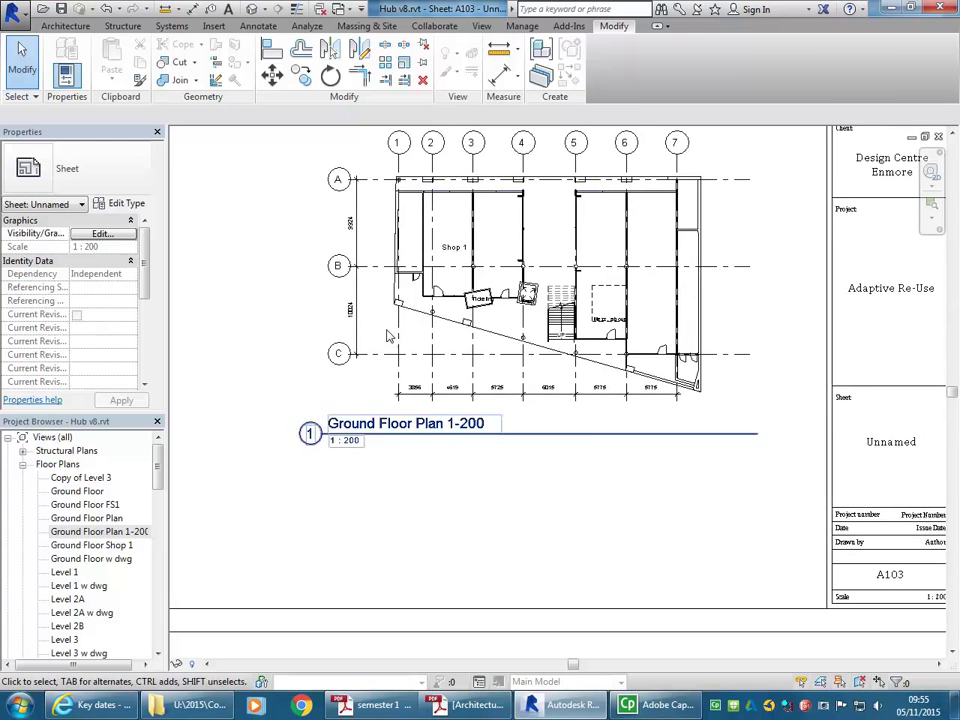
{"action": "scroll", "coordinate": [390, 336], "scroll_direction": "up", "scroll_amount": 2}
{"action": "scroll", "coordinate": [568, 377], "scroll_direction": "down", "scroll_amount": 3}
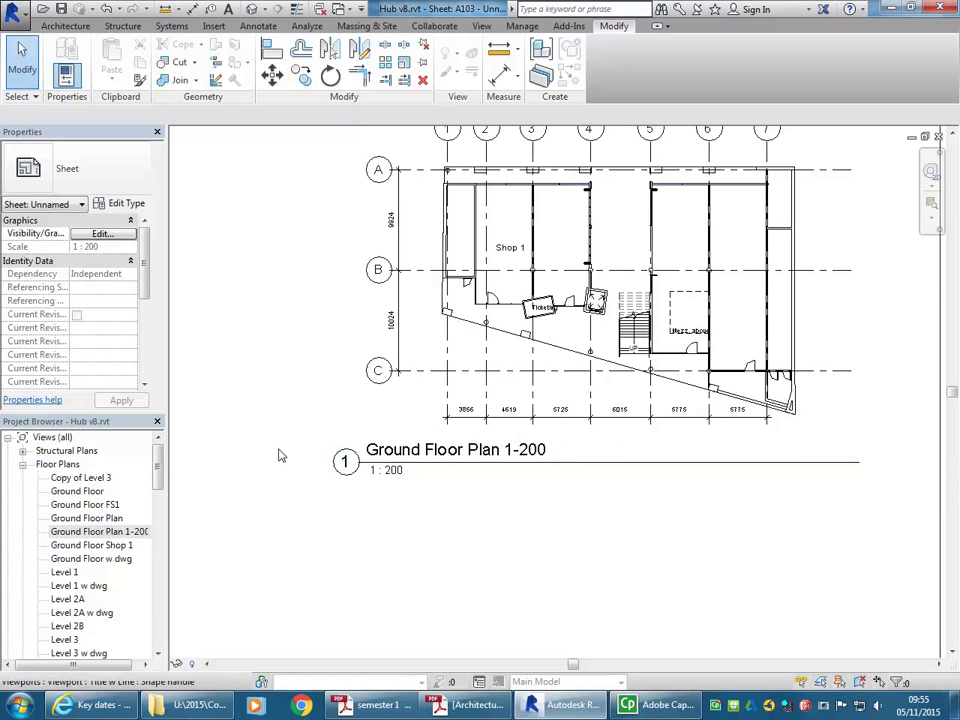
{"action": "left_click_drag", "start_coordinate": [157, 477], "coordinate": [145, 617]}
Step: Reopen sheet A102 - Floor Plans to review it
{"action": "double_click", "coordinate": [73, 585]}
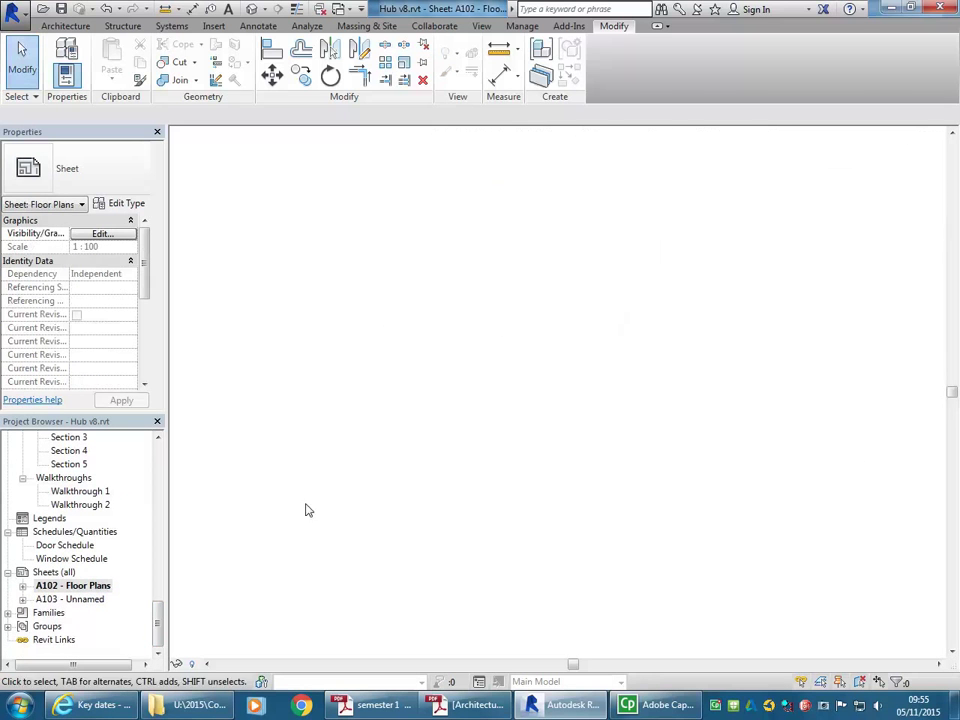
{"action": "scroll", "coordinate": [757, 543], "scroll_direction": "up", "scroll_amount": 4}
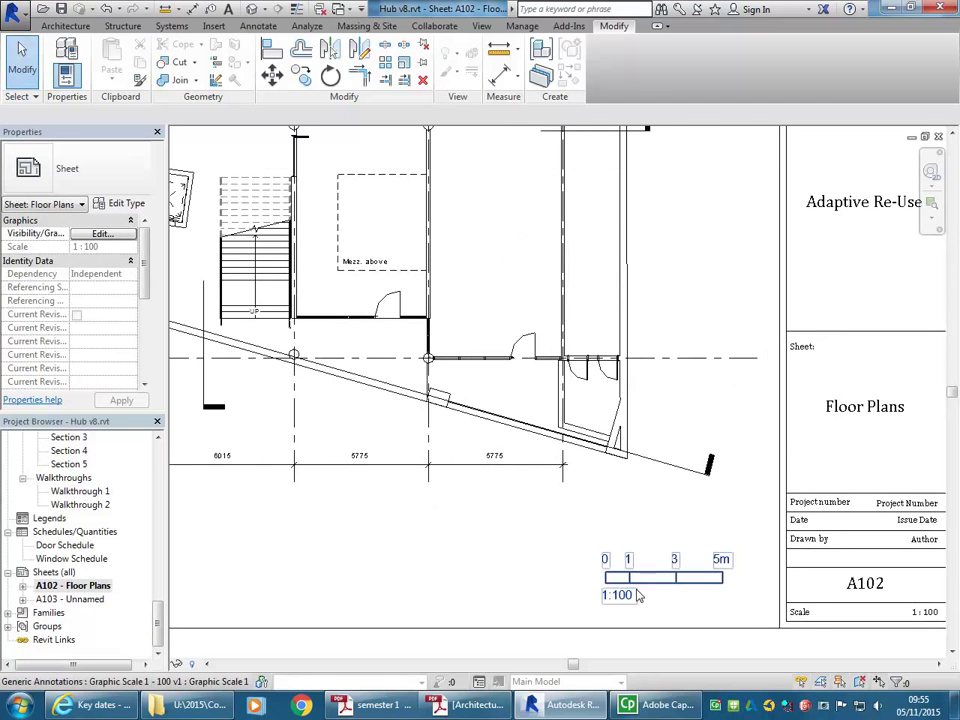
{"action": "scroll", "coordinate": [617, 600], "scroll_direction": "up", "scroll_amount": 3}
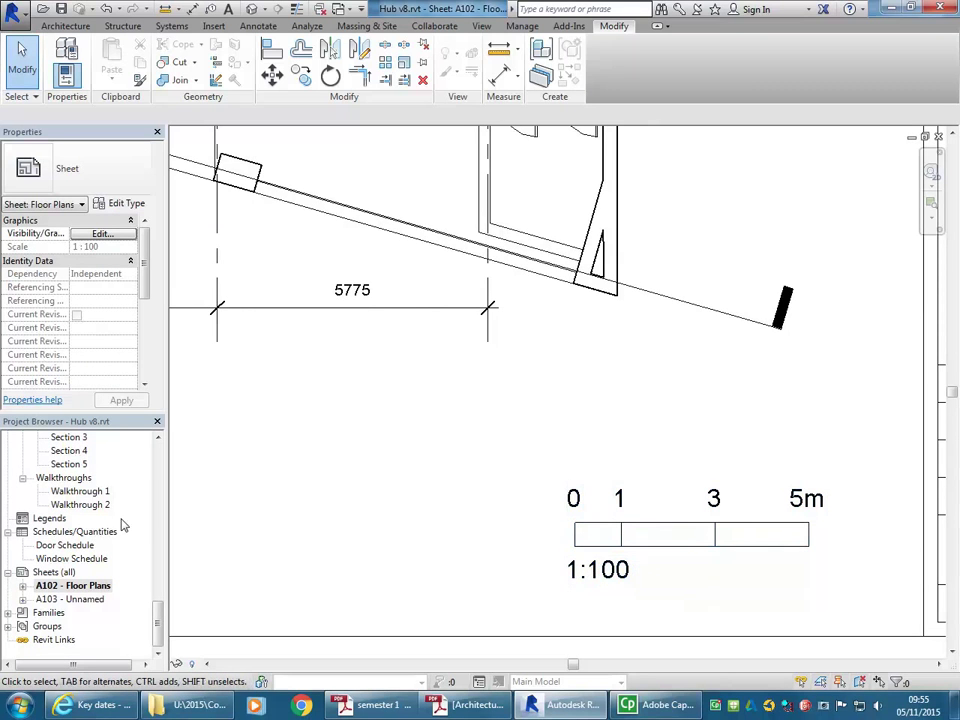
Step: Return to sheet A103 and zoom to show the whole sheet
{"action": "double_click", "coordinate": [70, 599]}
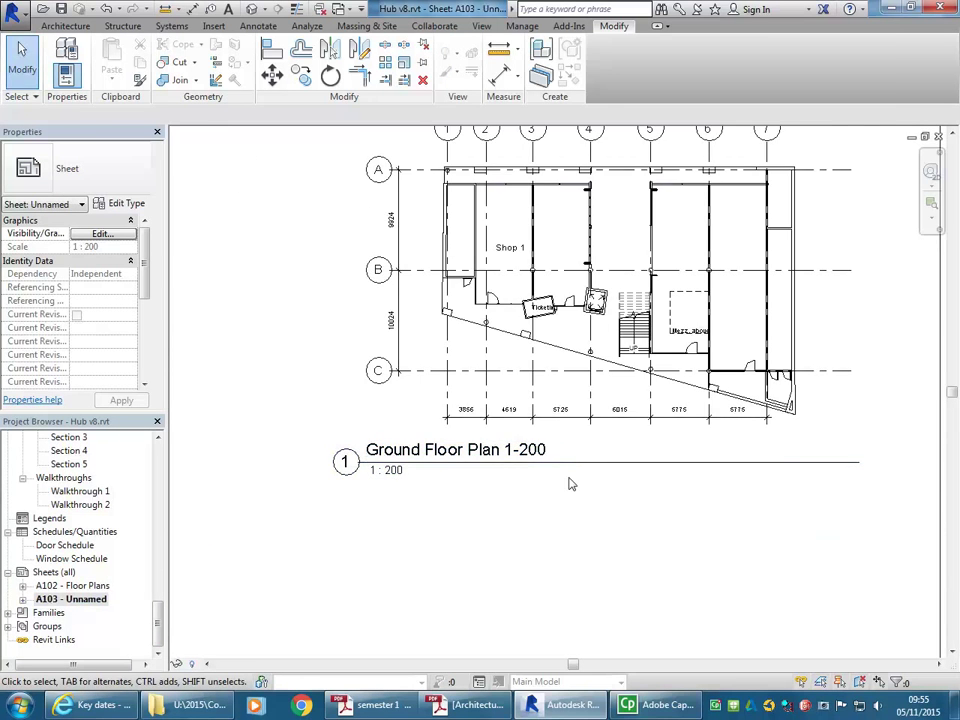
{"action": "scroll", "coordinate": [481, 409], "scroll_direction": "down", "scroll_amount": 3}
{"action": "scroll", "coordinate": [481, 409], "scroll_direction": "up", "scroll_amount": 3}
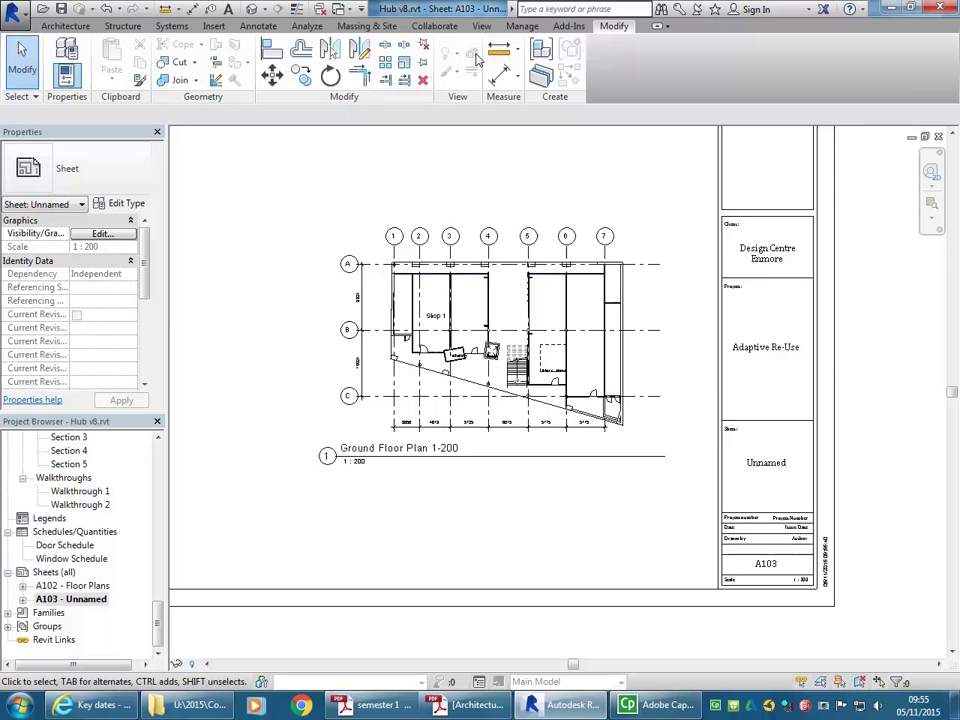
{"action": "left_click", "coordinate": [64, 26]}
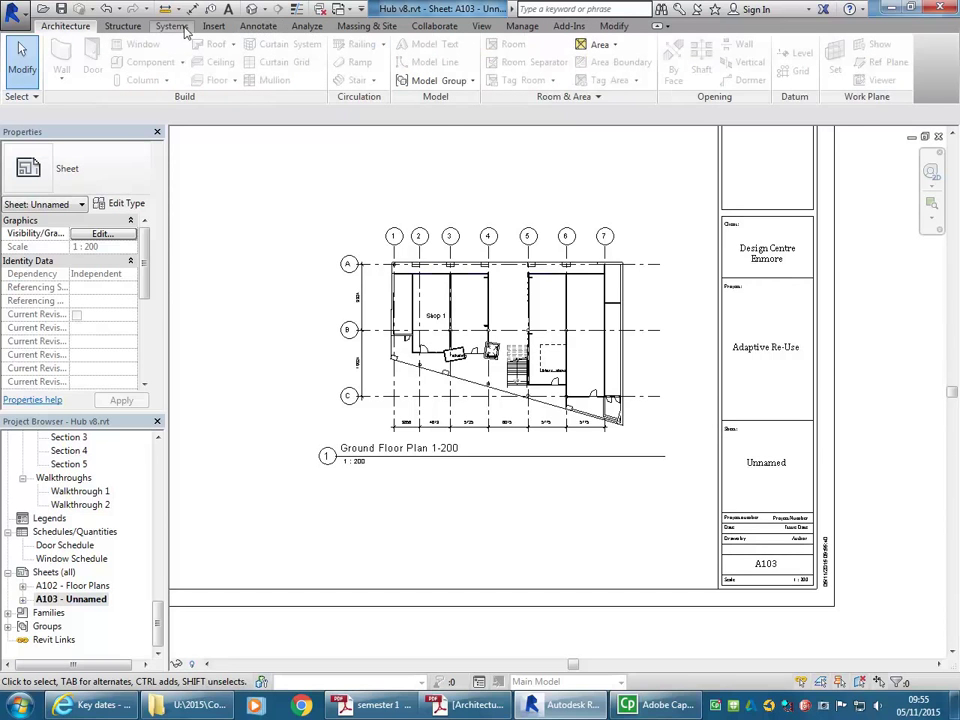
Step: Place a Graphic Scale 1 - 100 v1 symbol on sheet A103 below the Ground Floor Plan title
{"action": "left_click", "coordinate": [256, 26]}
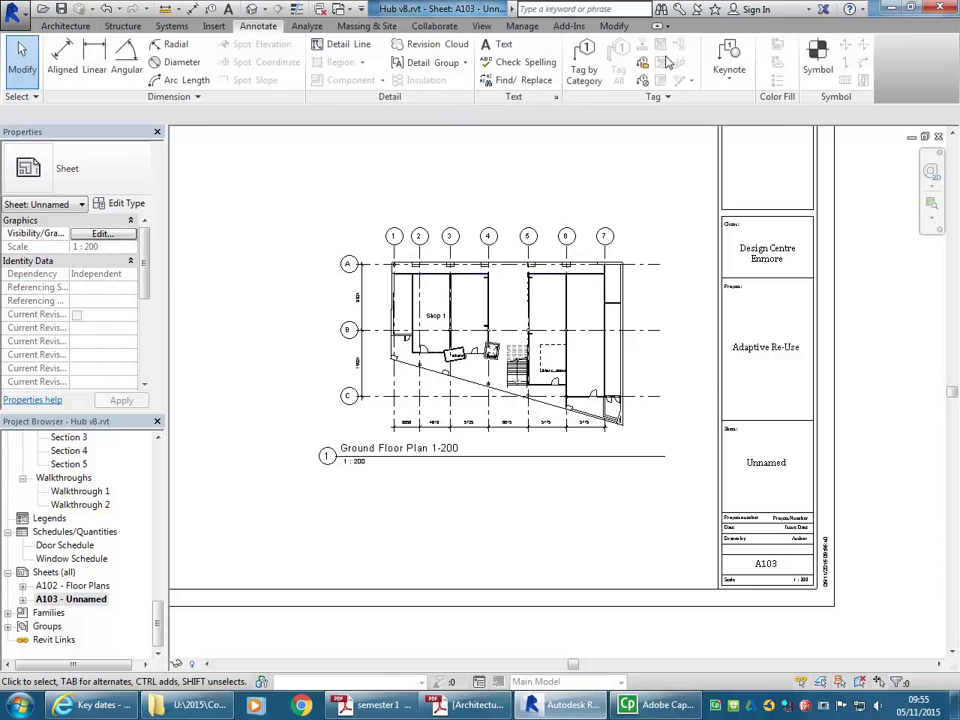
{"action": "left_click", "coordinate": [816, 50]}
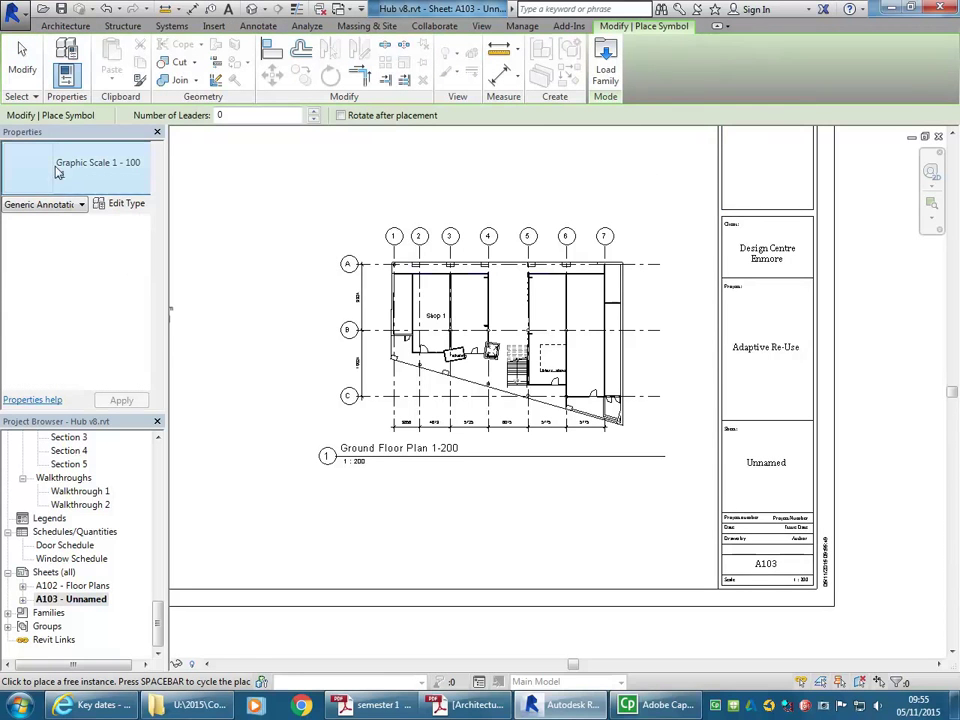
{"action": "left_click", "coordinate": [111, 180]}
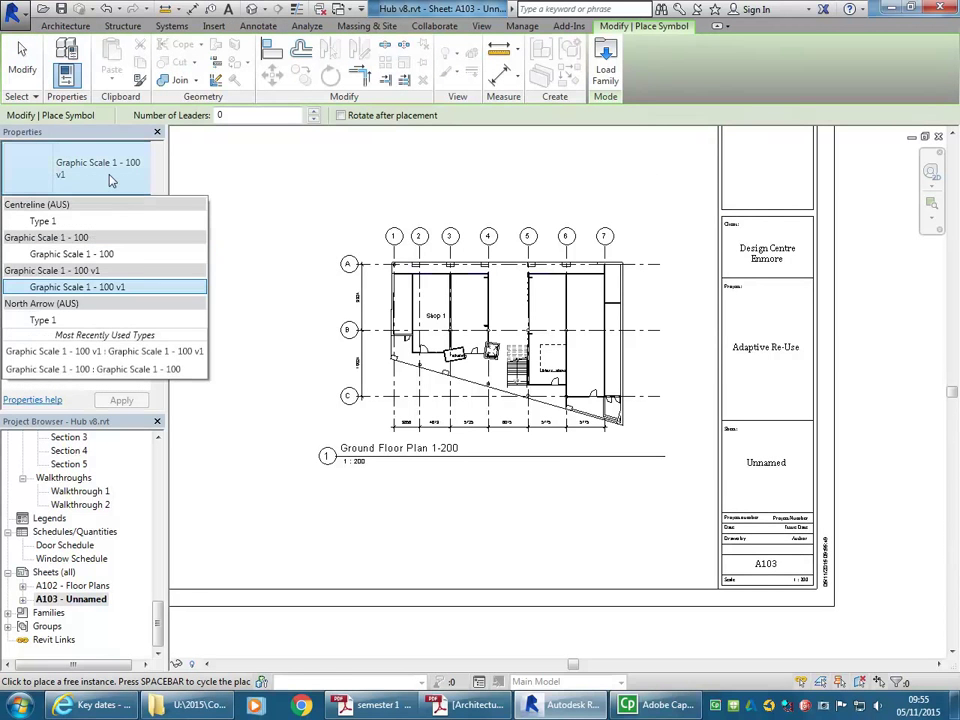
{"action": "left_click", "coordinate": [75, 288]}
{"action": "scroll", "coordinate": [600, 515], "scroll_direction": "up", "scroll_amount": 2}
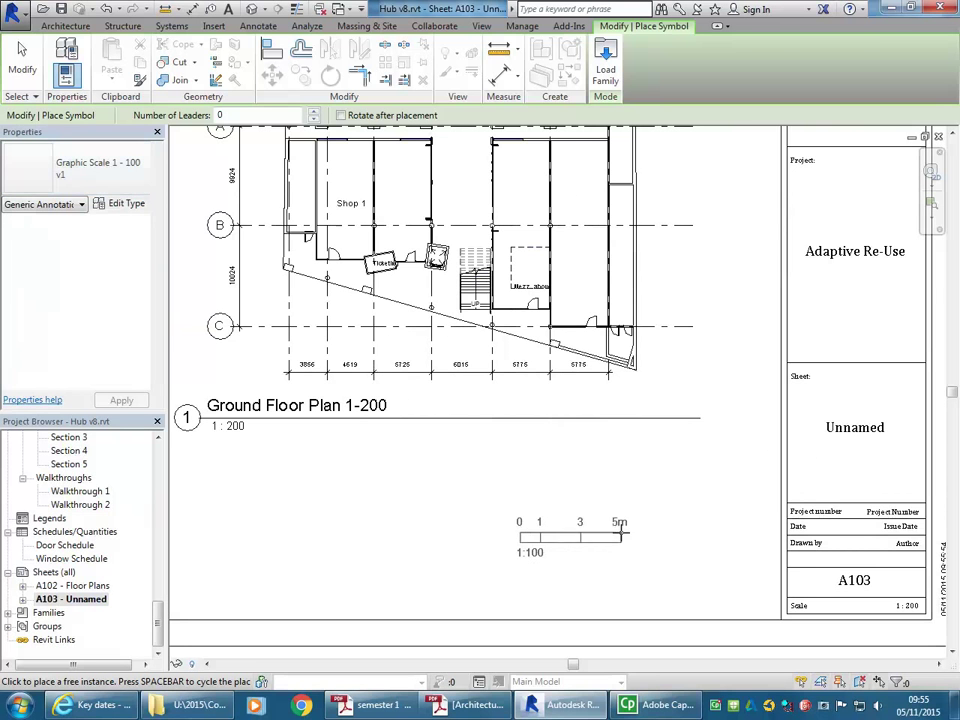
{"action": "left_click", "coordinate": [608, 518]}
{"action": "key", "text": "Escape"}
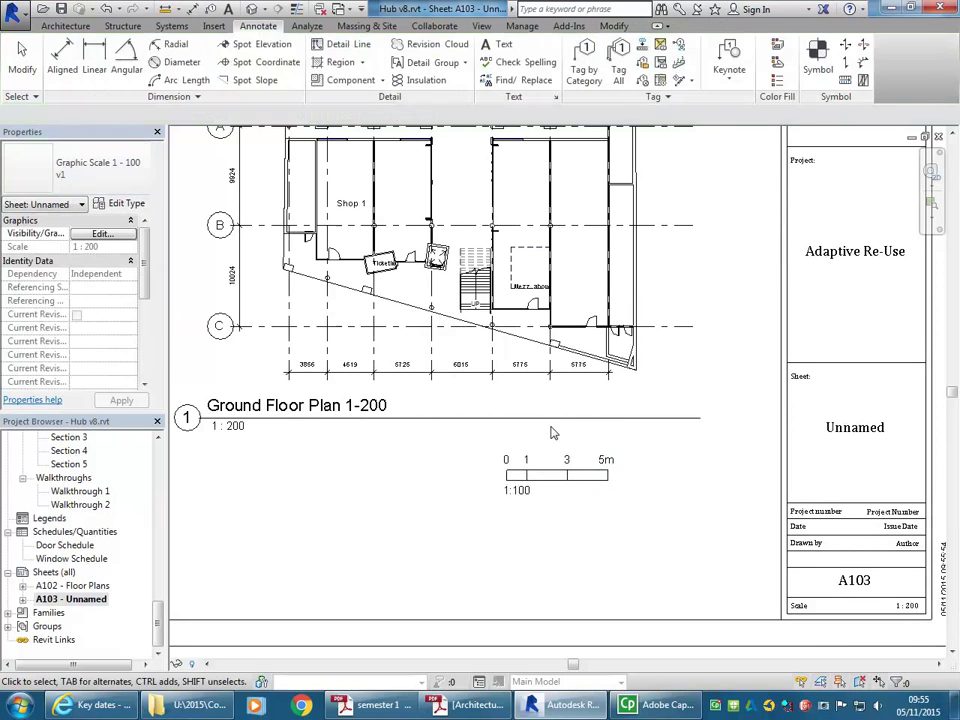
{"action": "scroll", "coordinate": [556, 432], "scroll_direction": "up", "scroll_amount": 3}
{"action": "scroll", "coordinate": [556, 432], "scroll_direction": "up", "scroll_amount": 2}
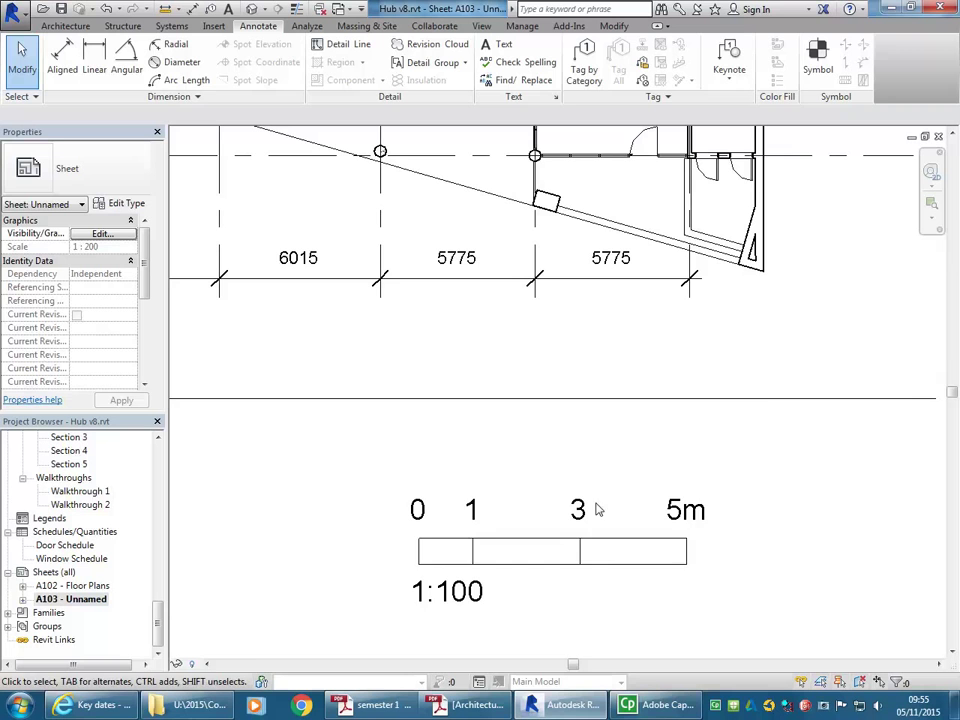
{"action": "left_click", "coordinate": [583, 557]}
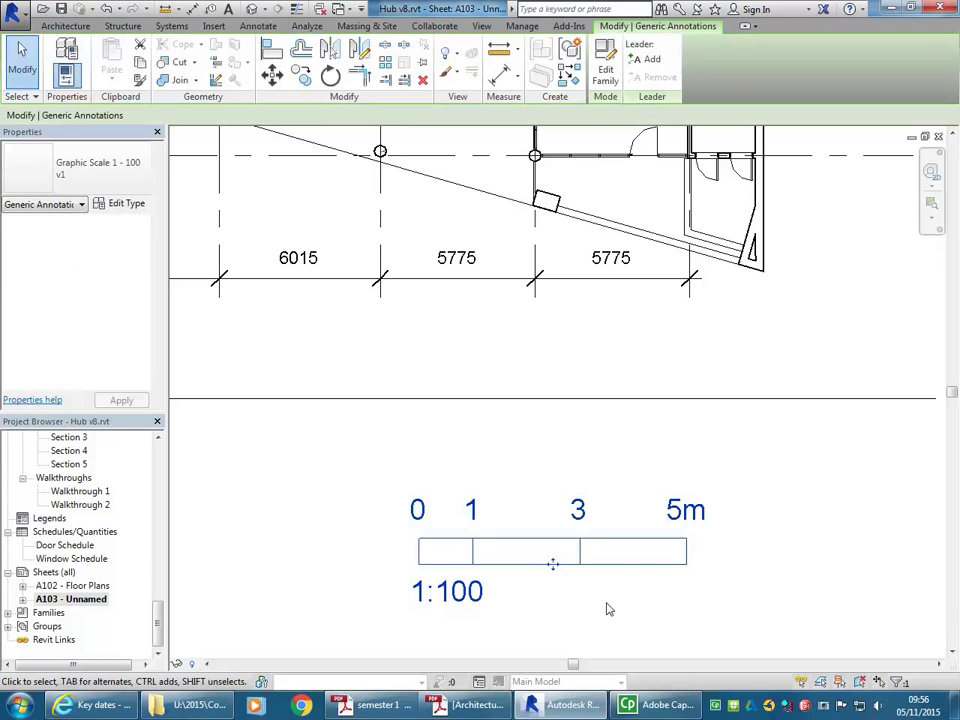
{"action": "scroll", "coordinate": [604, 555], "scroll_direction": "down", "scroll_amount": 2}
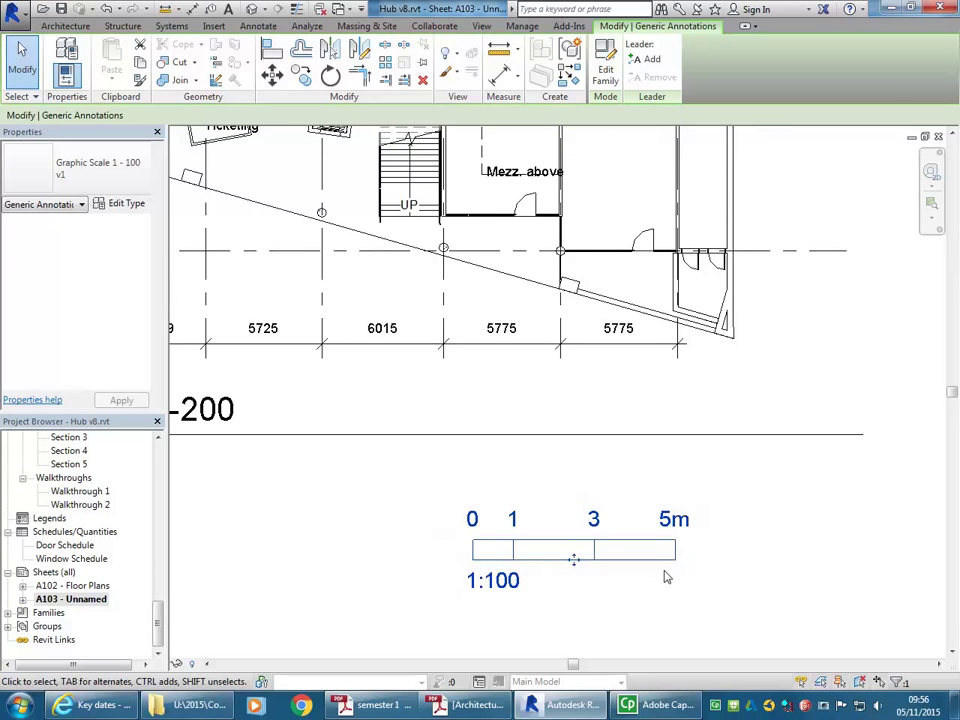
{"action": "scroll", "coordinate": [641, 507], "scroll_direction": "up", "scroll_amount": 2}
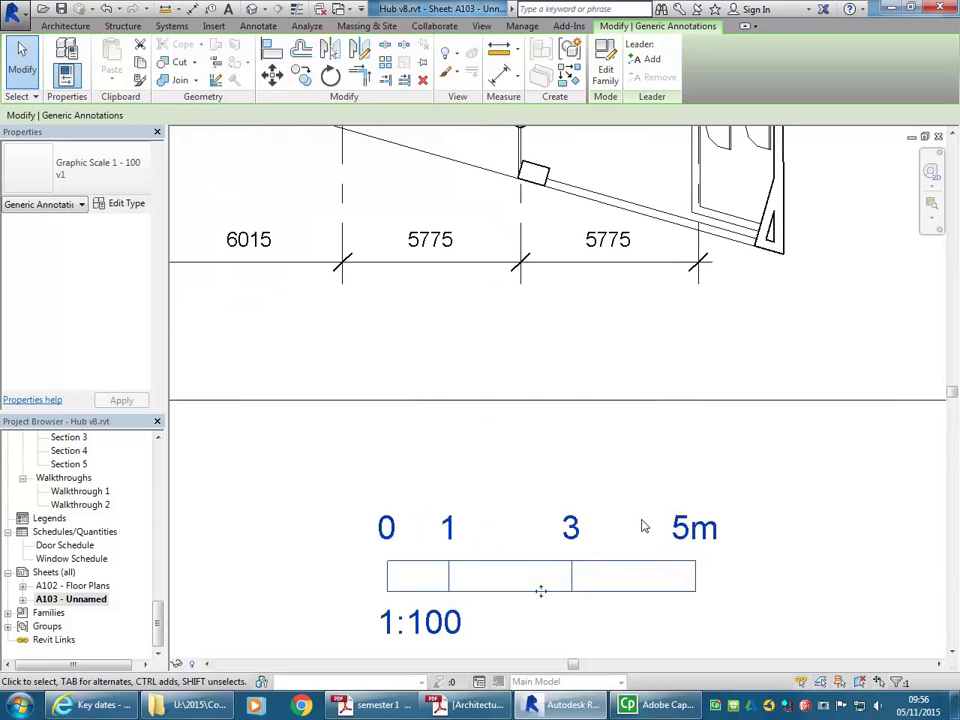
{"action": "key", "text": "Escape"}
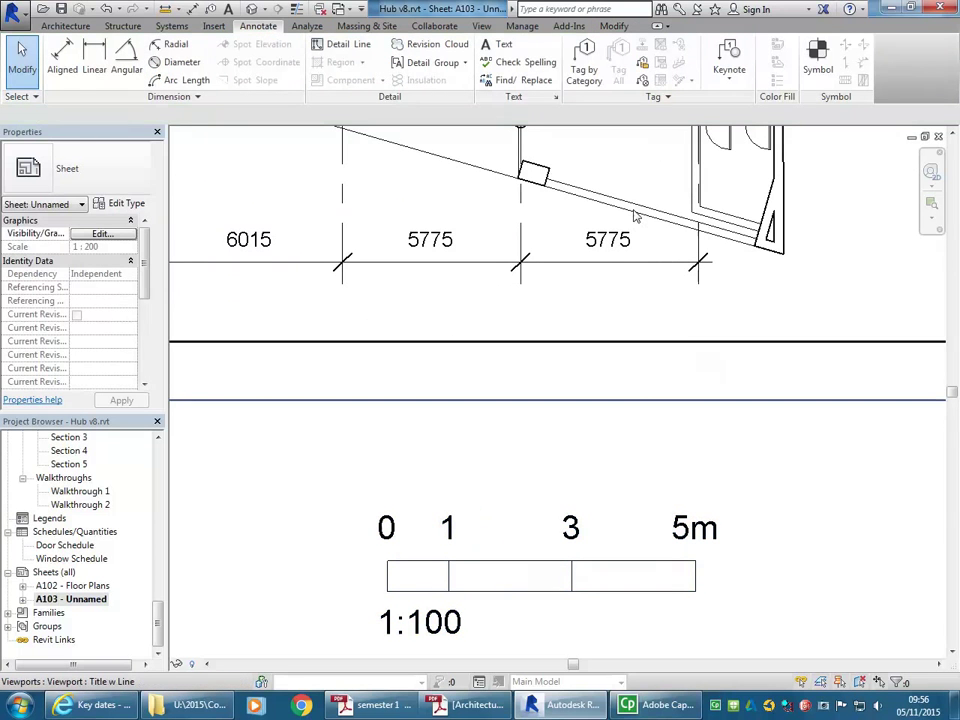
{"action": "left_click", "coordinate": [190, 9]}
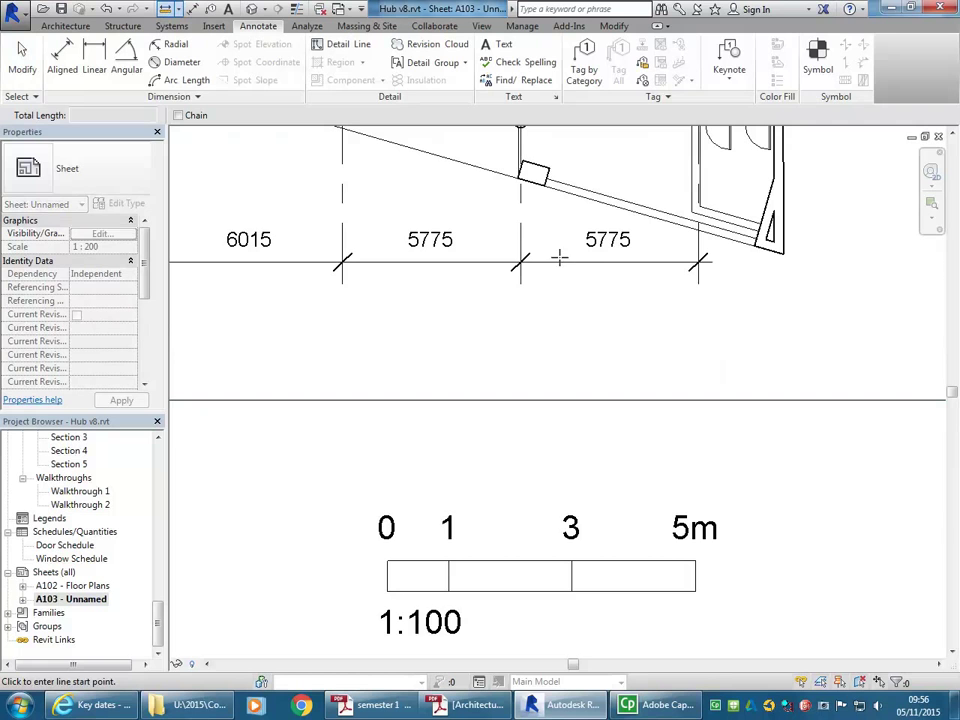
{"action": "left_click", "coordinate": [521, 254]}
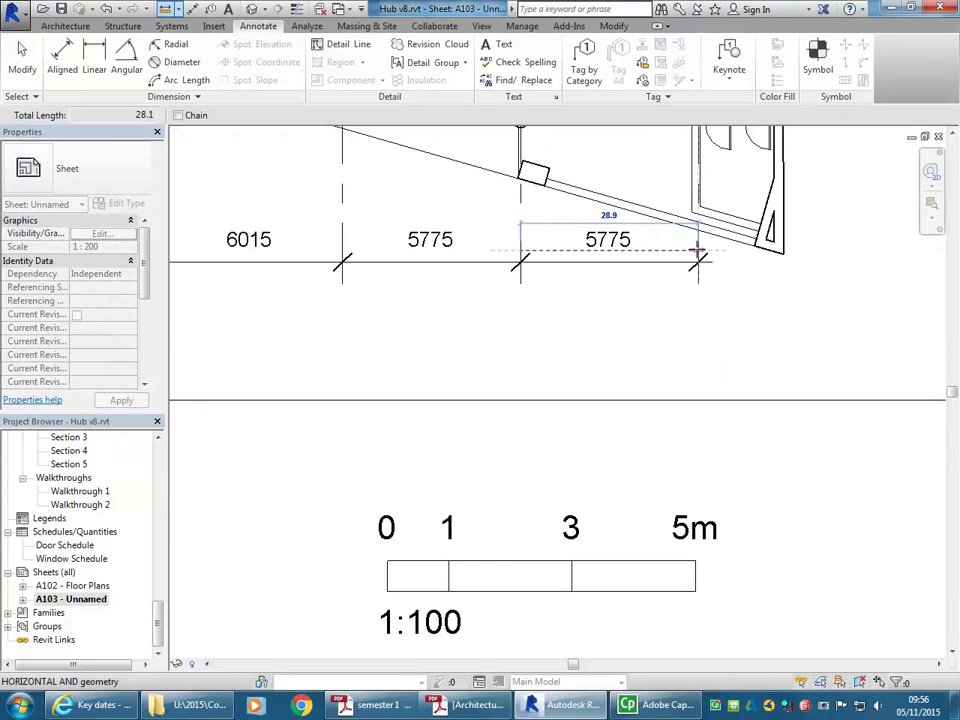
{"action": "left_click", "coordinate": [698, 252]}
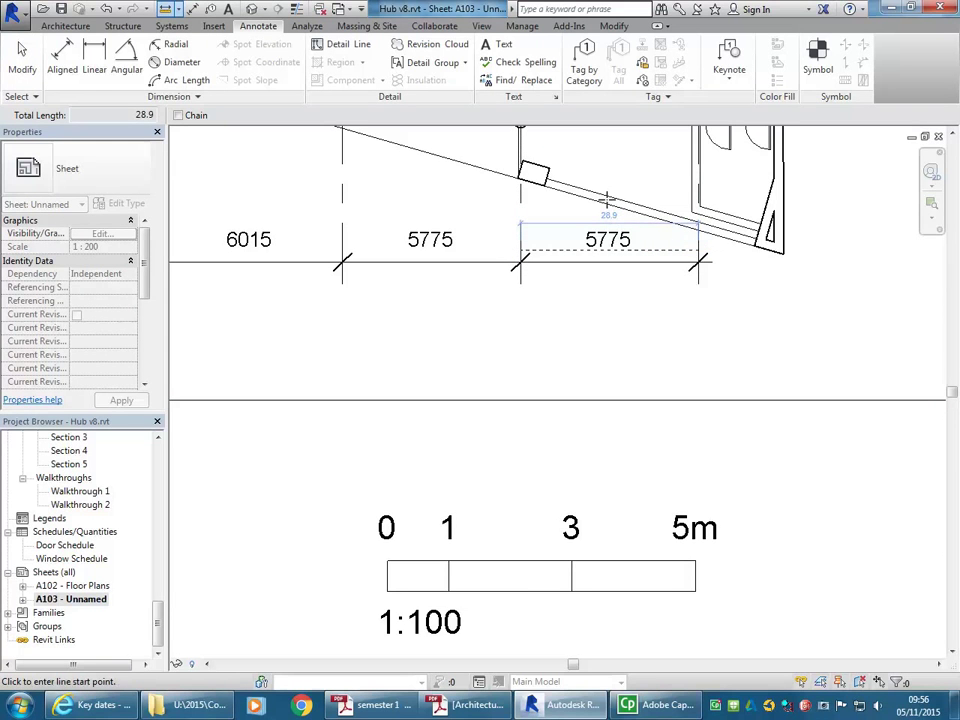
{"action": "right_click", "coordinate": [600, 297]}
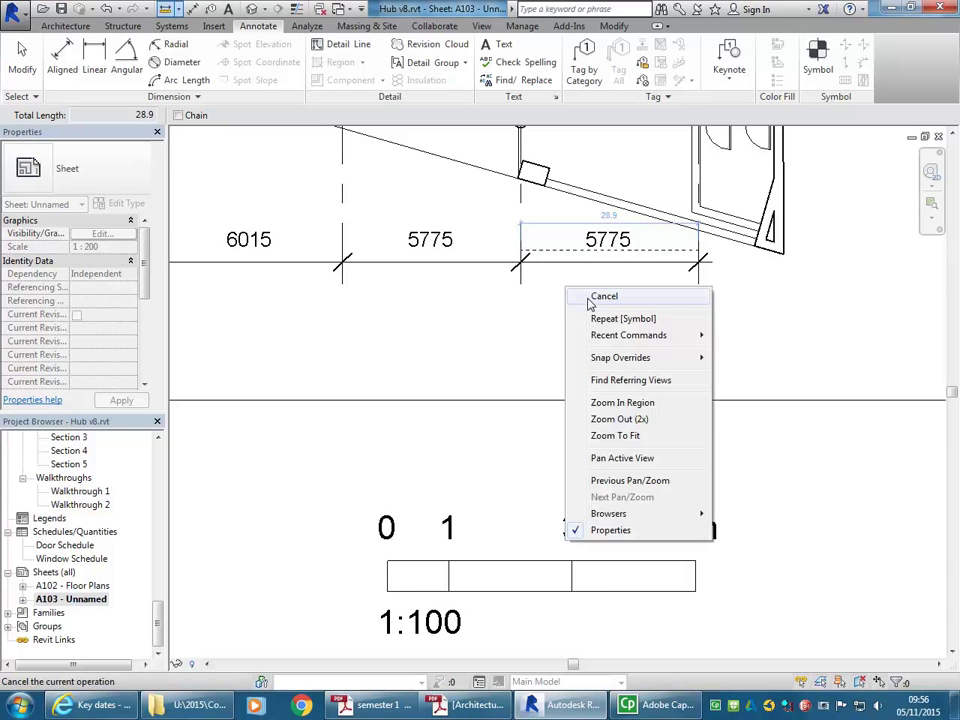
{"action": "left_click", "coordinate": [603, 297]}
{"action": "right_click", "coordinate": [607, 301]}
{"action": "left_click", "coordinate": [621, 306]}
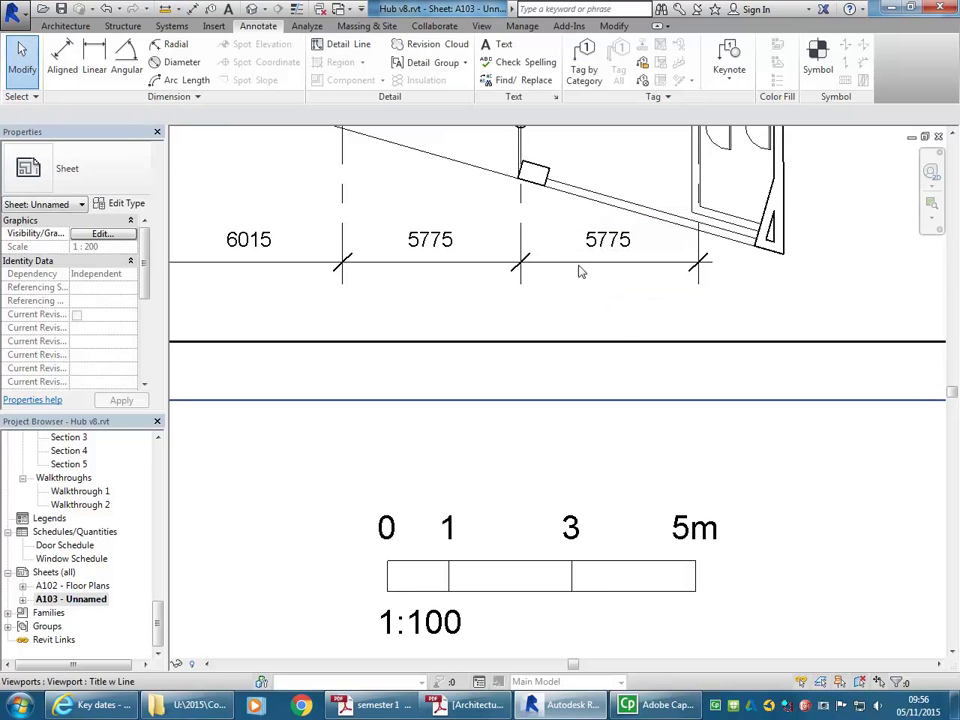
Step: Launch Calculator through the Start menu search for 'cal' and move it aside
{"action": "left_click", "coordinate": [20, 705]}
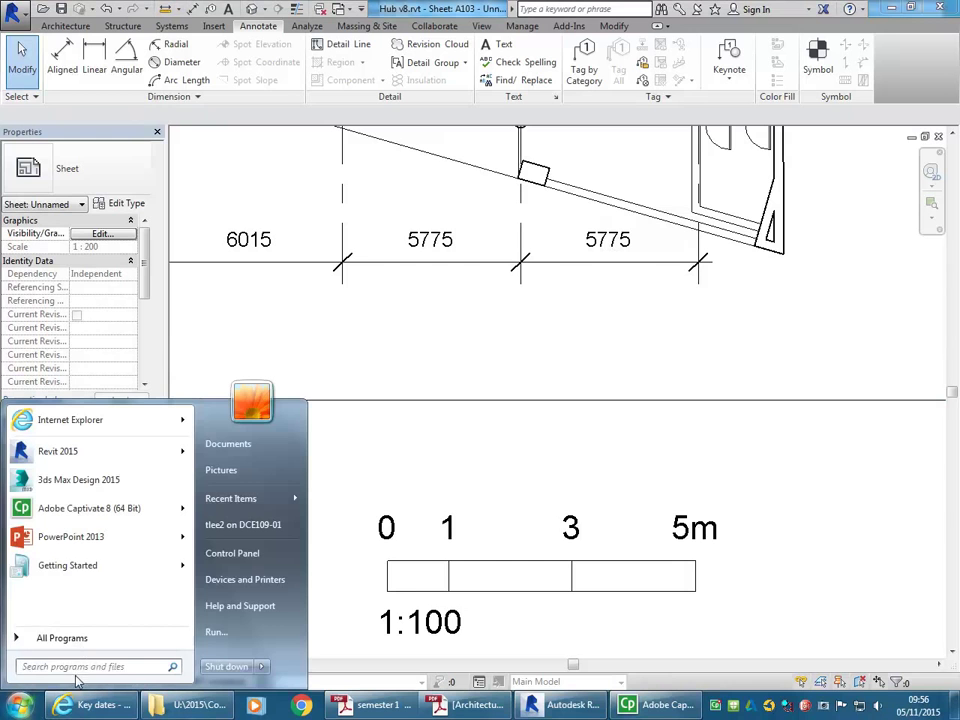
{"action": "type", "text": "cal"}
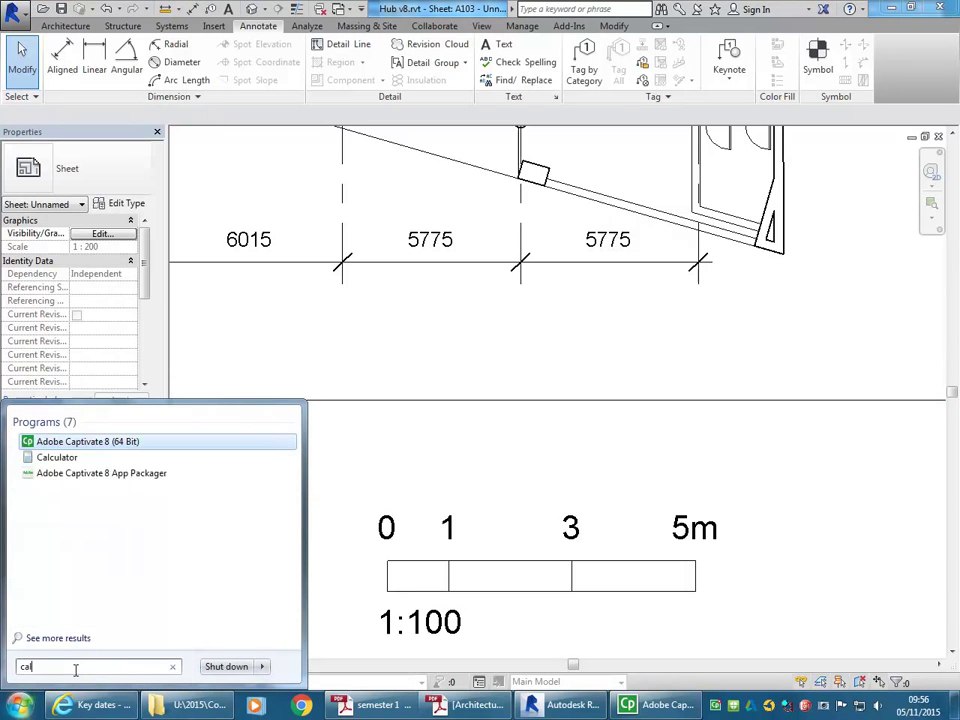
{"action": "left_click", "coordinate": [56, 439]}
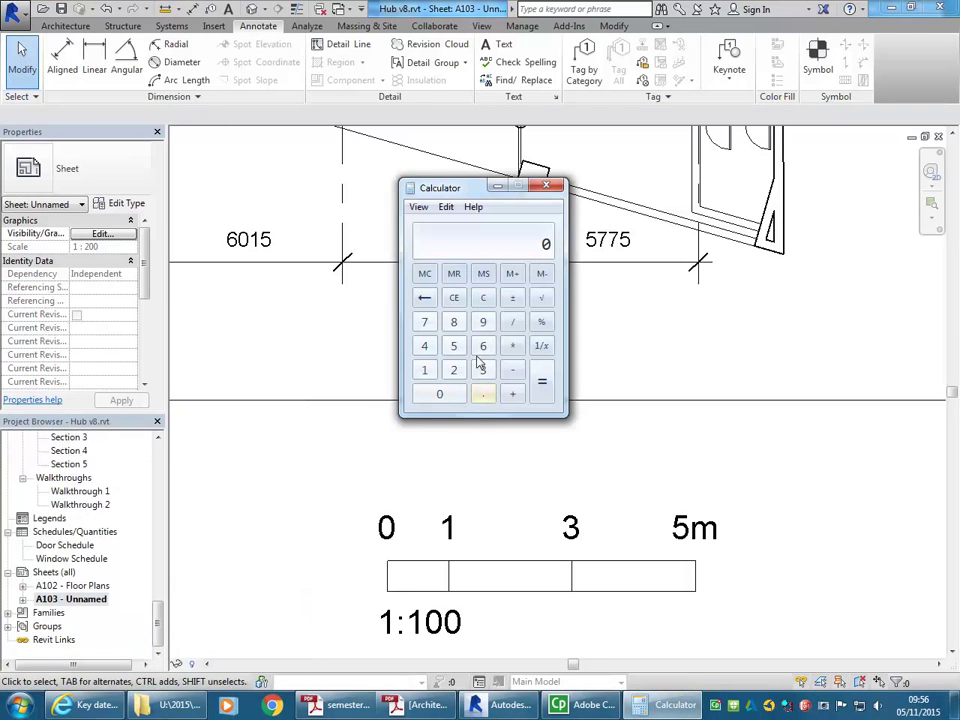
{"action": "left_click_drag", "start_coordinate": [460, 188], "coordinate": [344, 180]}
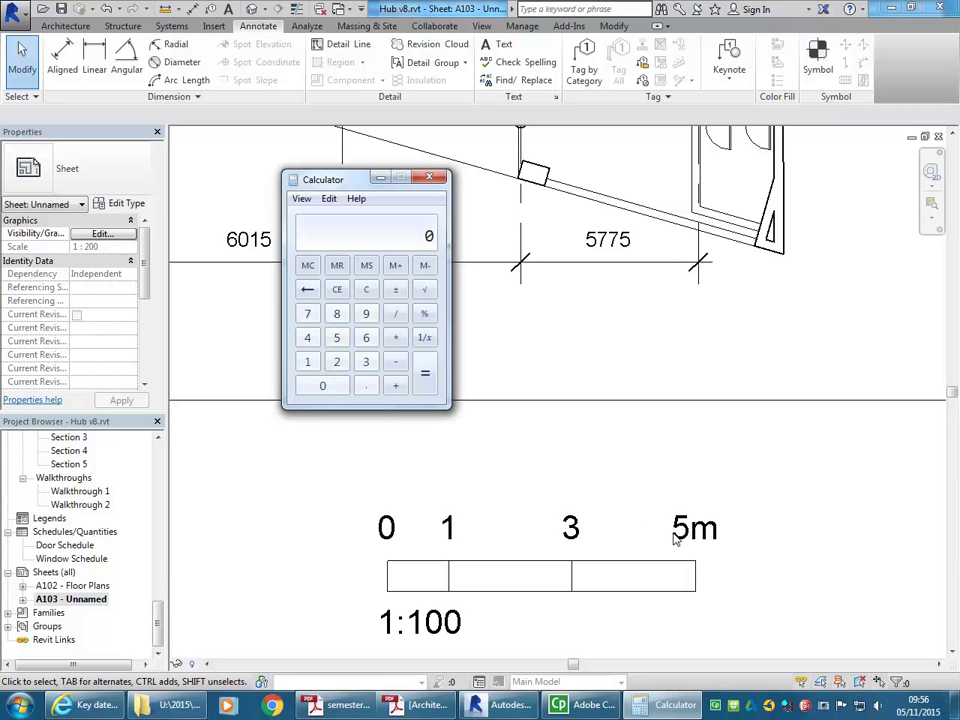
Step: Compute 10000 ÷ 200 in Calculator, giving 50
{"action": "left_click", "coordinate": [308, 364]}
{"action": "left_click", "coordinate": [322, 387]}
{"action": "left_click", "coordinate": [328, 388]}
{"action": "left_click", "coordinate": [330, 389]}
{"action": "left_click", "coordinate": [330, 389]}
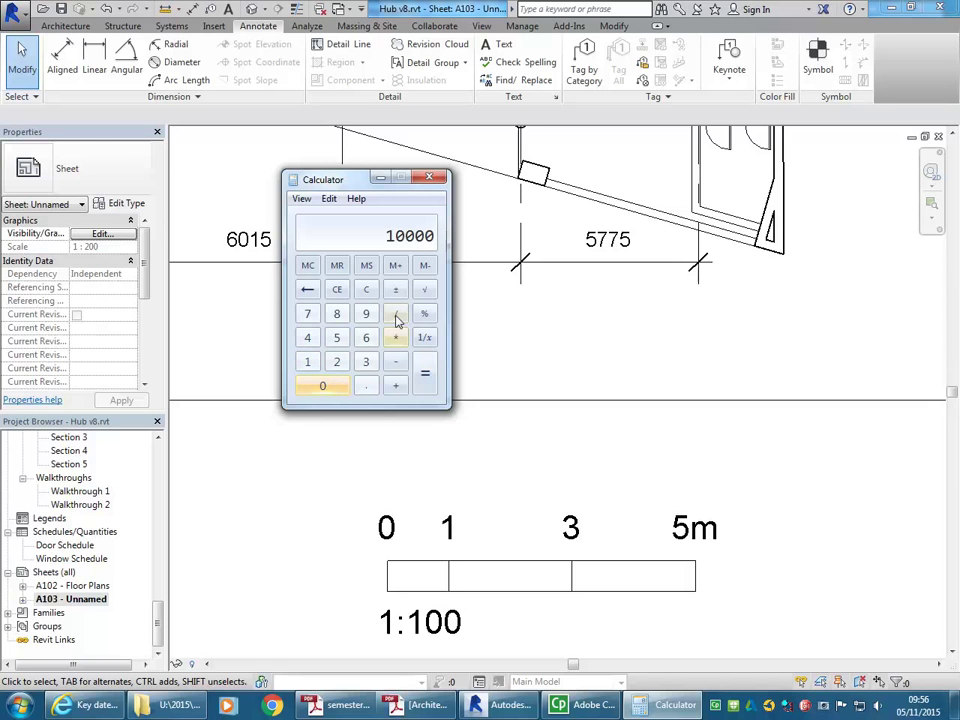
{"action": "left_click", "coordinate": [396, 316]}
{"action": "left_click", "coordinate": [336, 363]}
{"action": "left_click", "coordinate": [331, 388]}
{"action": "left_click", "coordinate": [331, 388]}
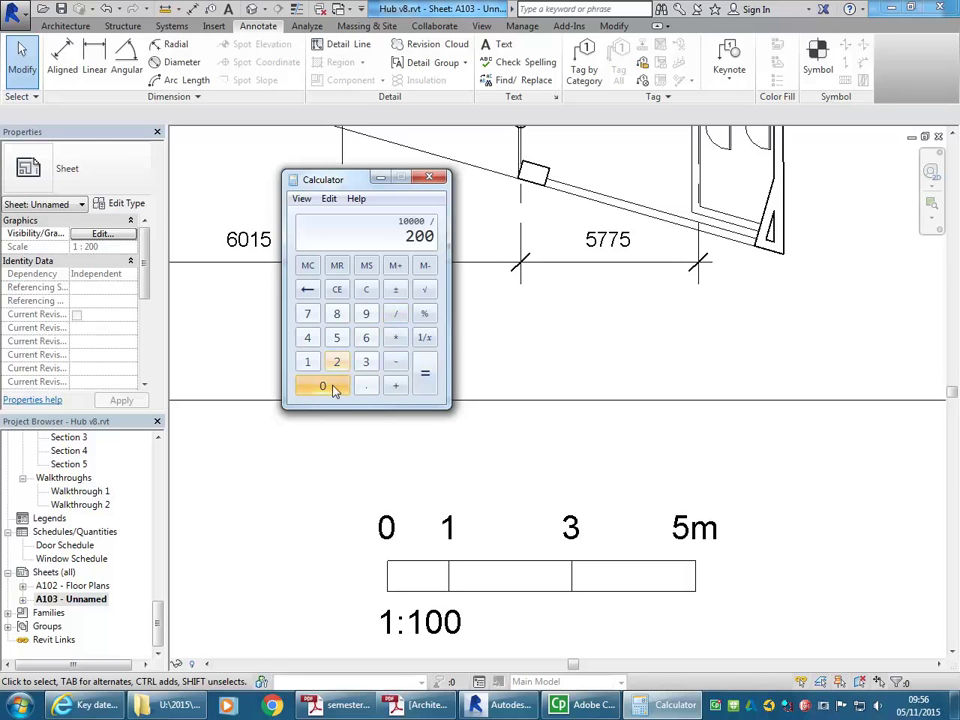
{"action": "left_click", "coordinate": [430, 376]}
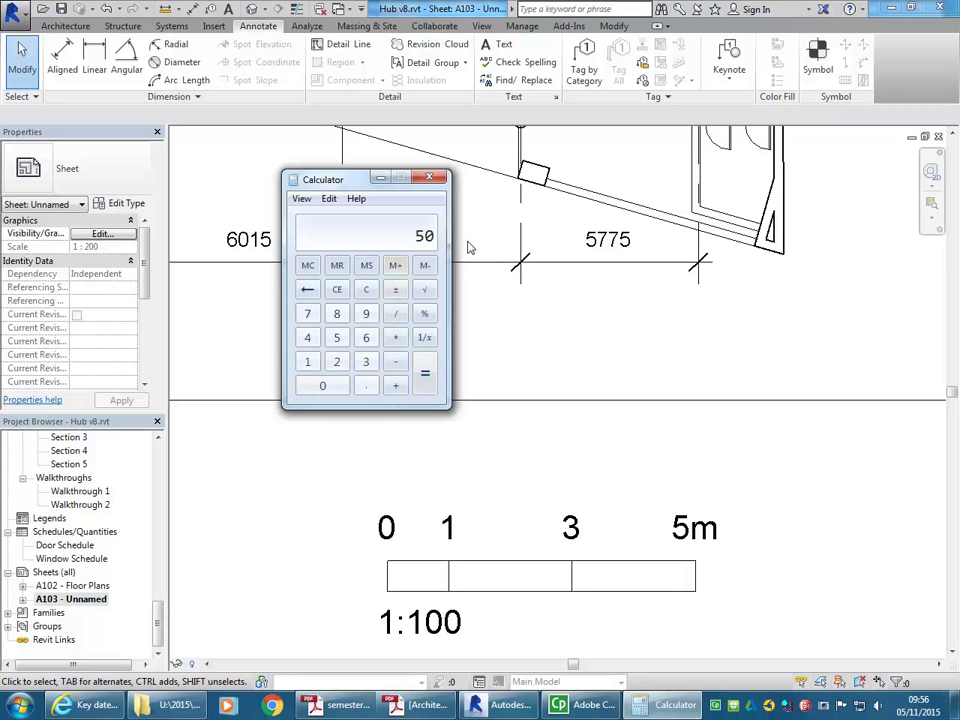
Step: Close Calculator, measure the scale bar as 50.0 long, and open its Graphic Scale 1 - 100 v1 family
{"action": "left_click", "coordinate": [430, 179]}
{"action": "left_click", "coordinate": [168, 8]}
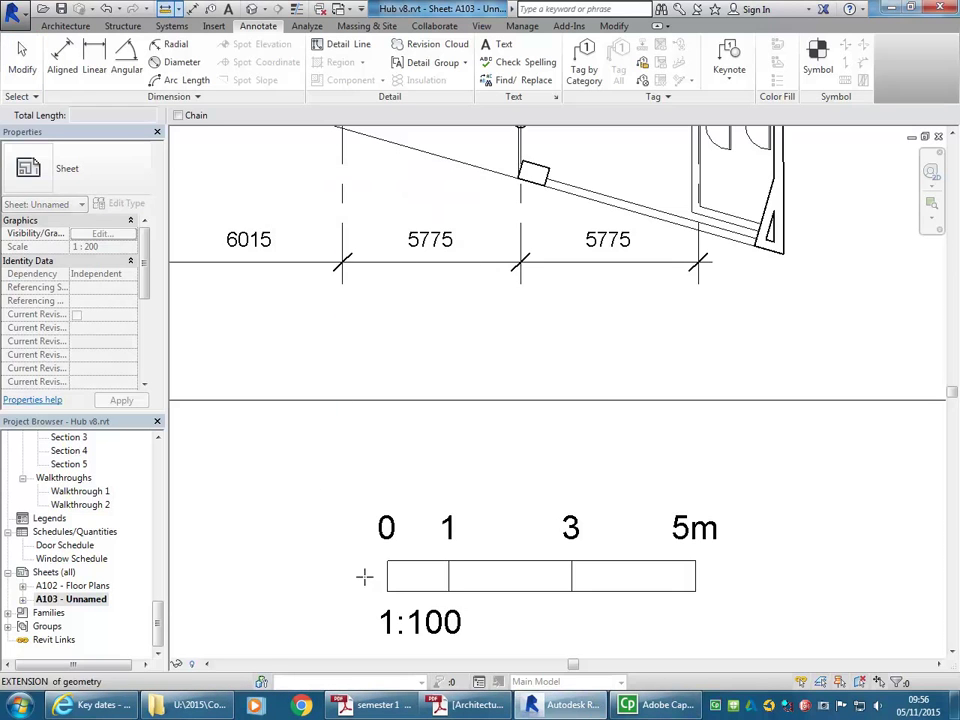
{"action": "left_click", "coordinate": [388, 560]}
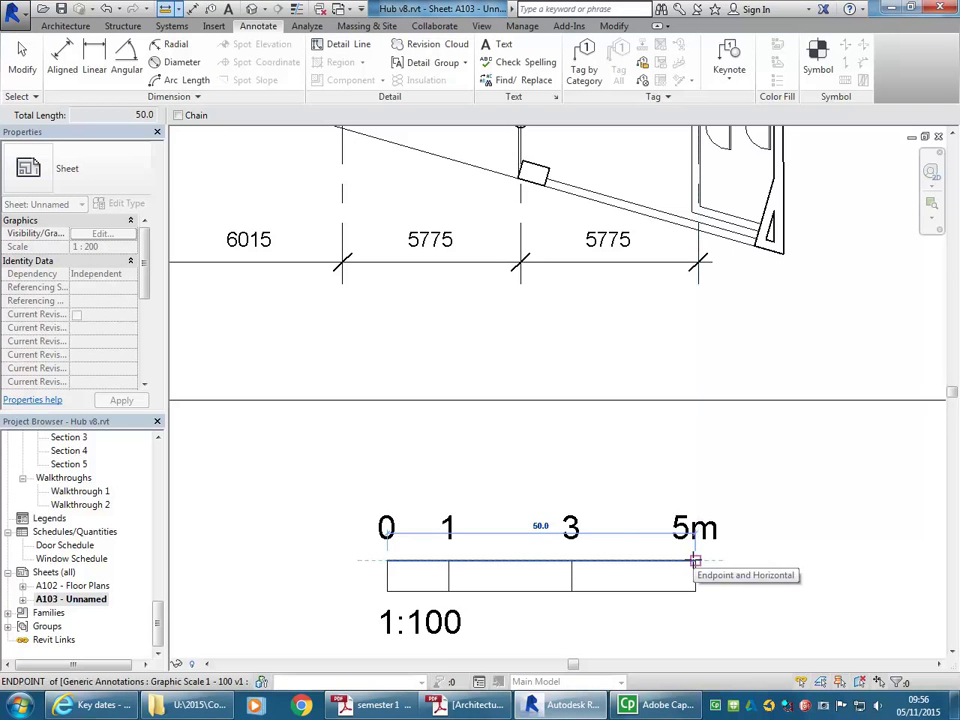
{"action": "left_click", "coordinate": [695, 560]}
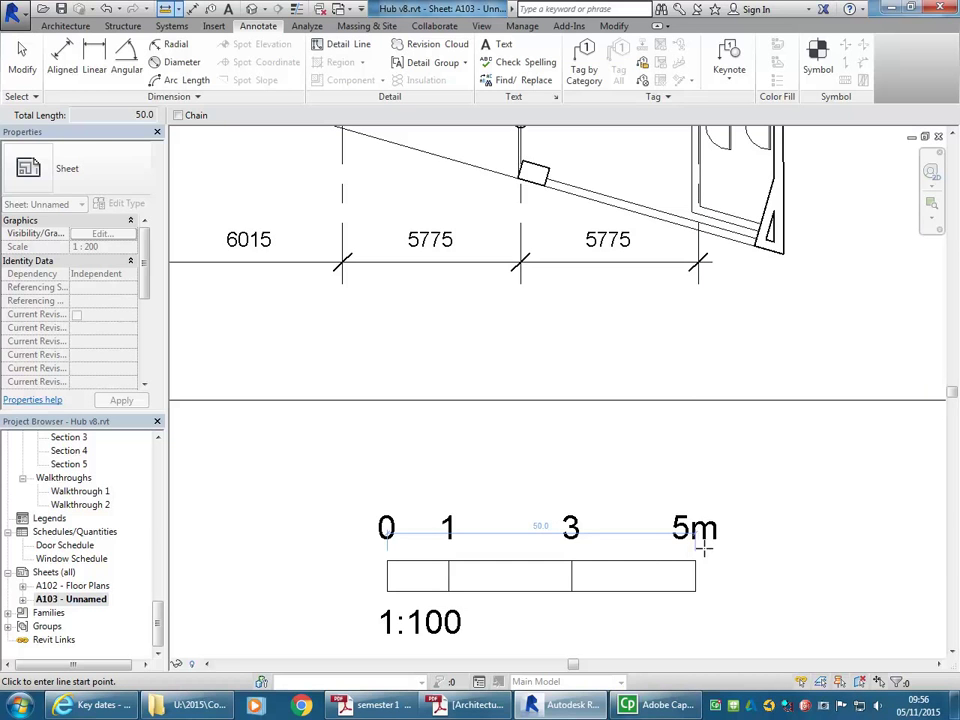
{"action": "key", "text": "Escape"}
{"action": "key", "text": "Escape"}
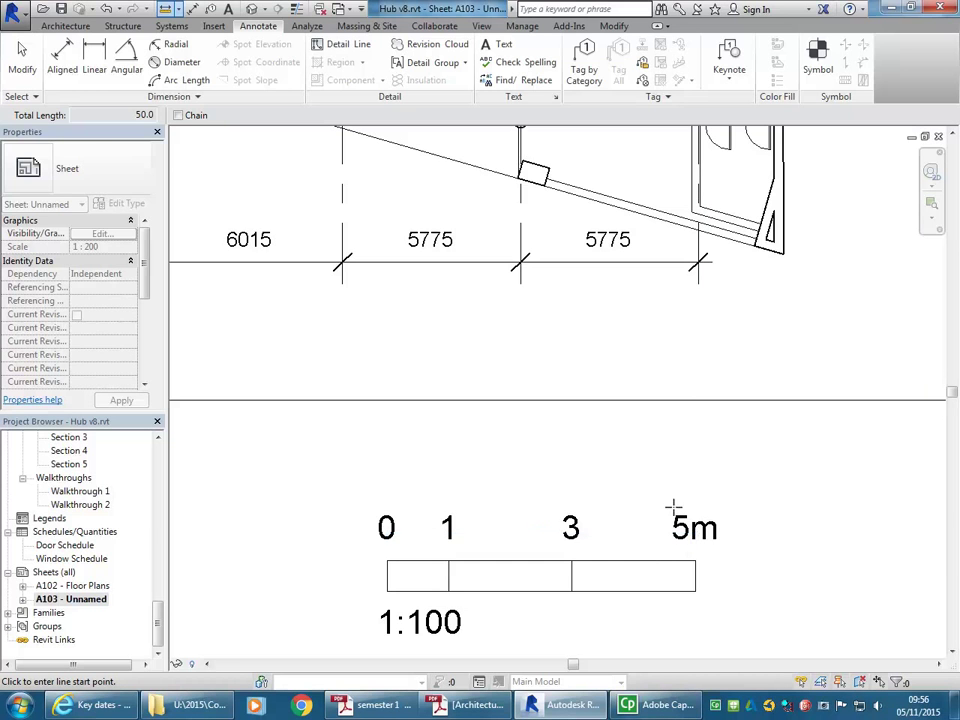
{"action": "left_click", "coordinate": [696, 580]}
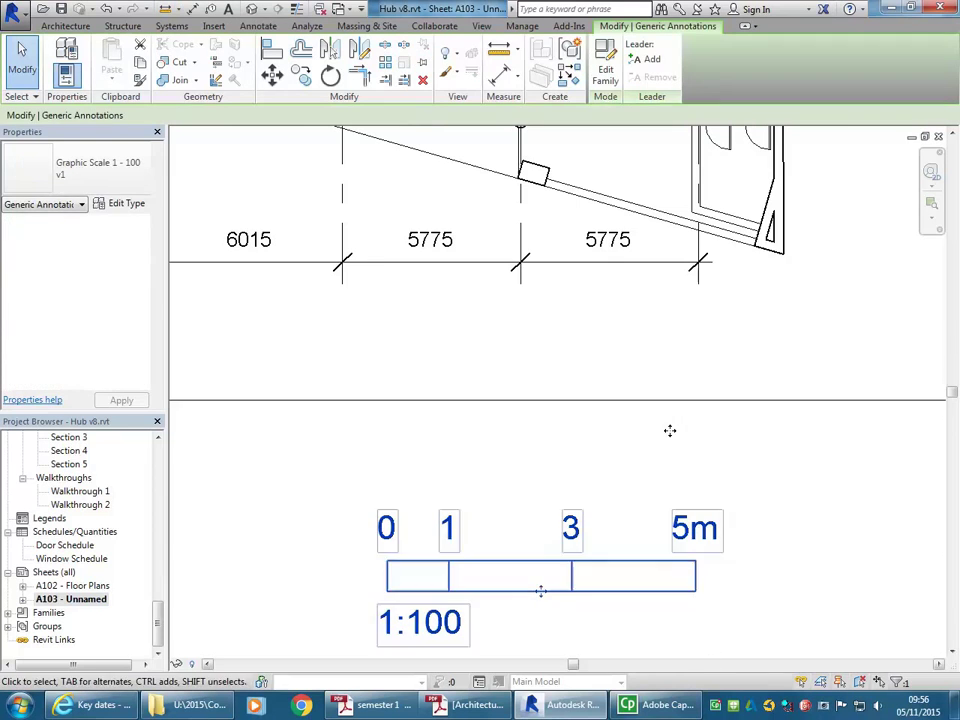
{"action": "left_click", "coordinate": [606, 66]}
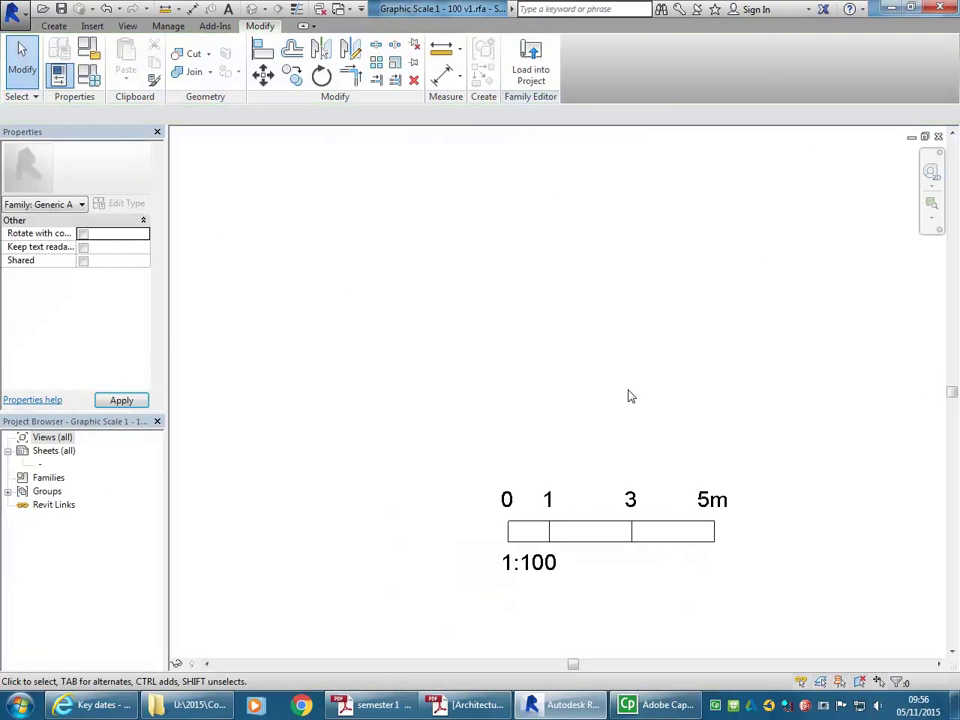
Step: Change the scale bar's 5m label to 10m
{"action": "scroll", "coordinate": [622, 396], "scroll_direction": "up", "scroll_amount": 2}
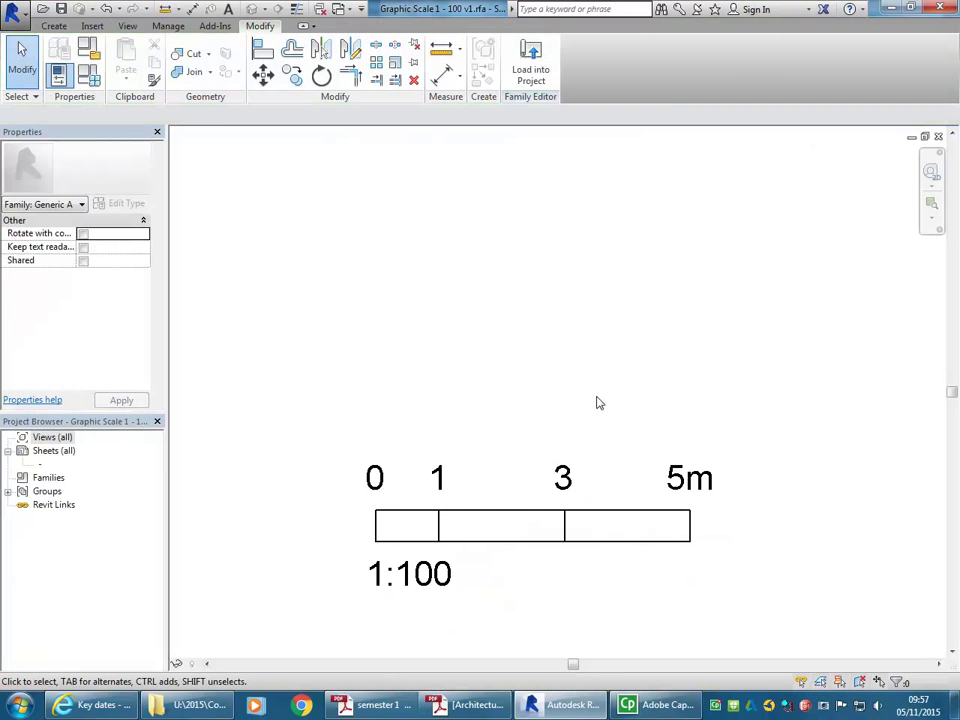
{"action": "scroll", "coordinate": [678, 505], "scroll_direction": "up", "scroll_amount": 2}
{"action": "left_click", "coordinate": [677, 459]}
{"action": "left_click", "coordinate": [678, 459]}
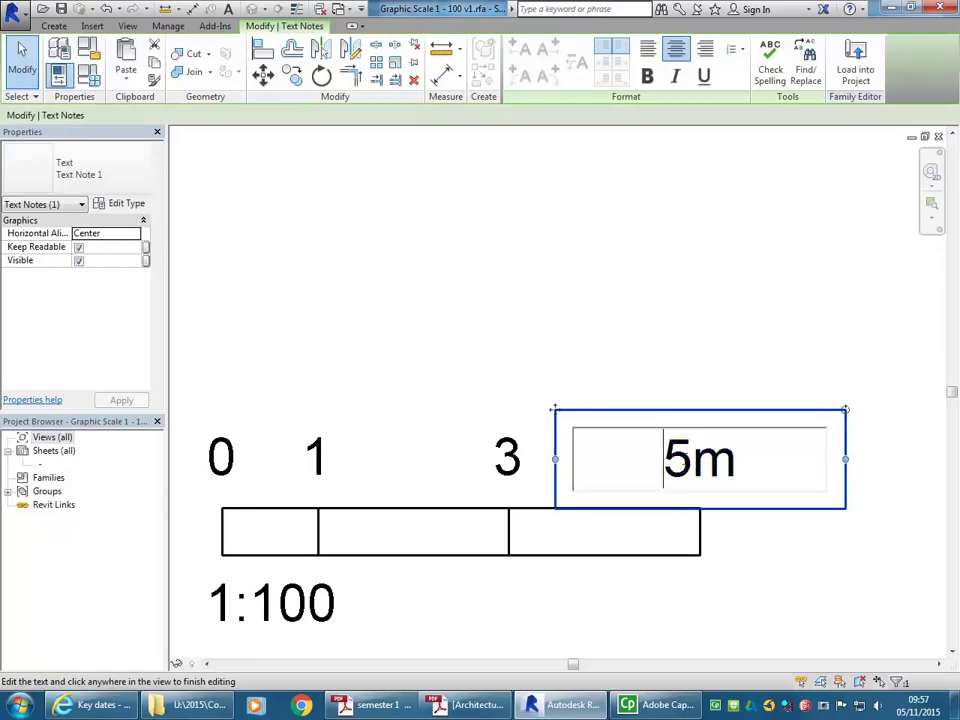
{"action": "left_click_drag", "start_coordinate": [692, 459], "coordinate": [656, 457]}
{"action": "type", "text": "10"}
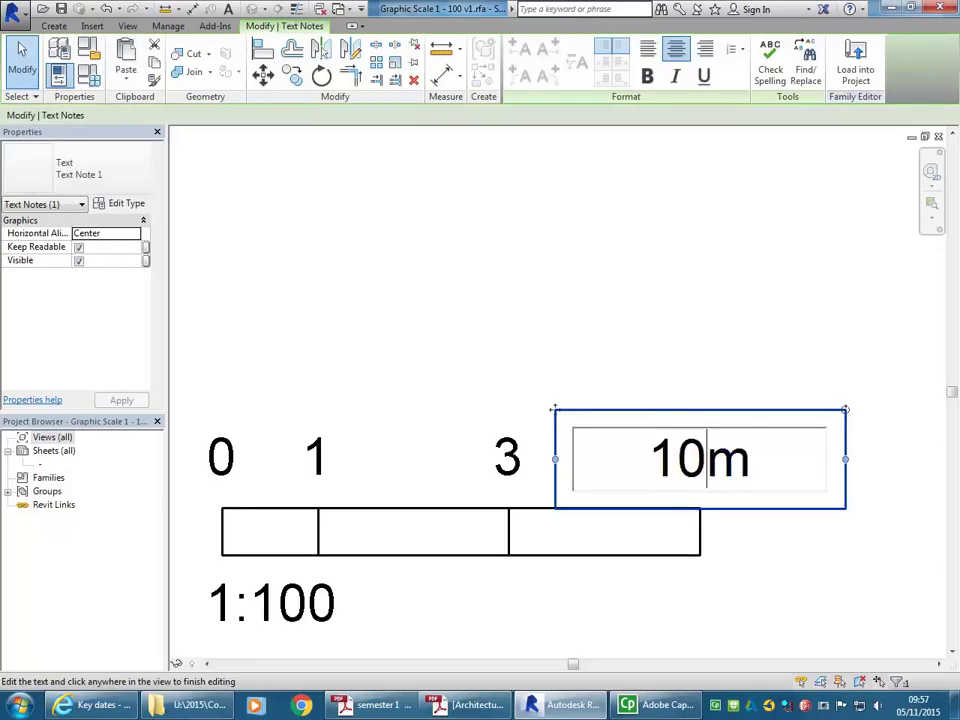
{"action": "left_click", "coordinate": [505, 455]}
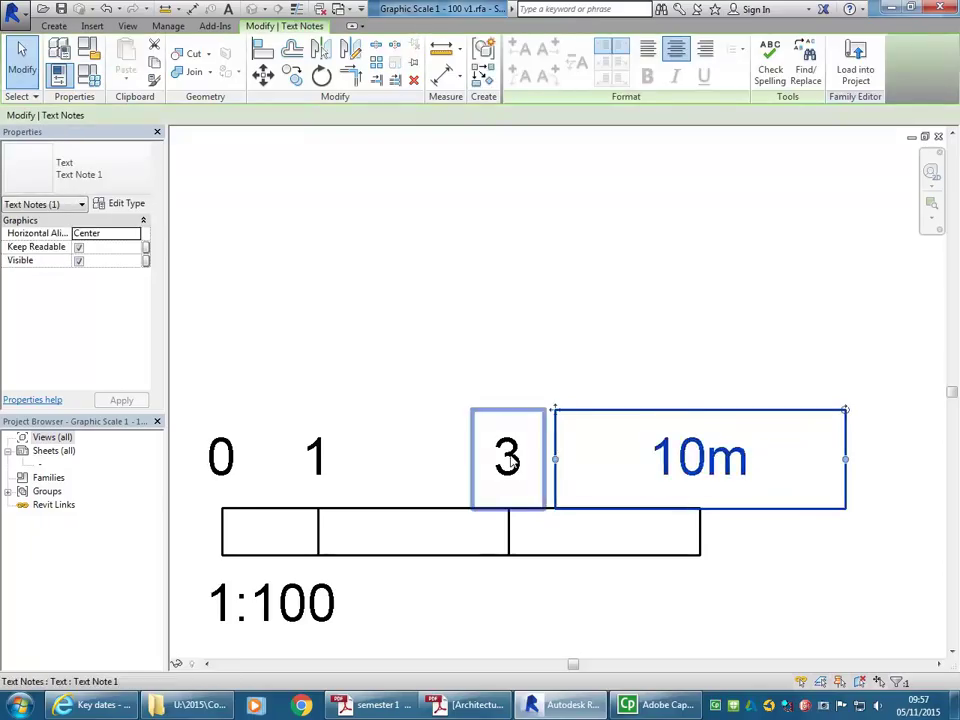
Step: Change the 3 label to 6 and the 1 label to 2
{"action": "left_click", "coordinate": [508, 470]}
{"action": "left_click", "coordinate": [514, 474]}
{"action": "left_click_drag", "start_coordinate": [519, 464], "coordinate": [484, 459]}
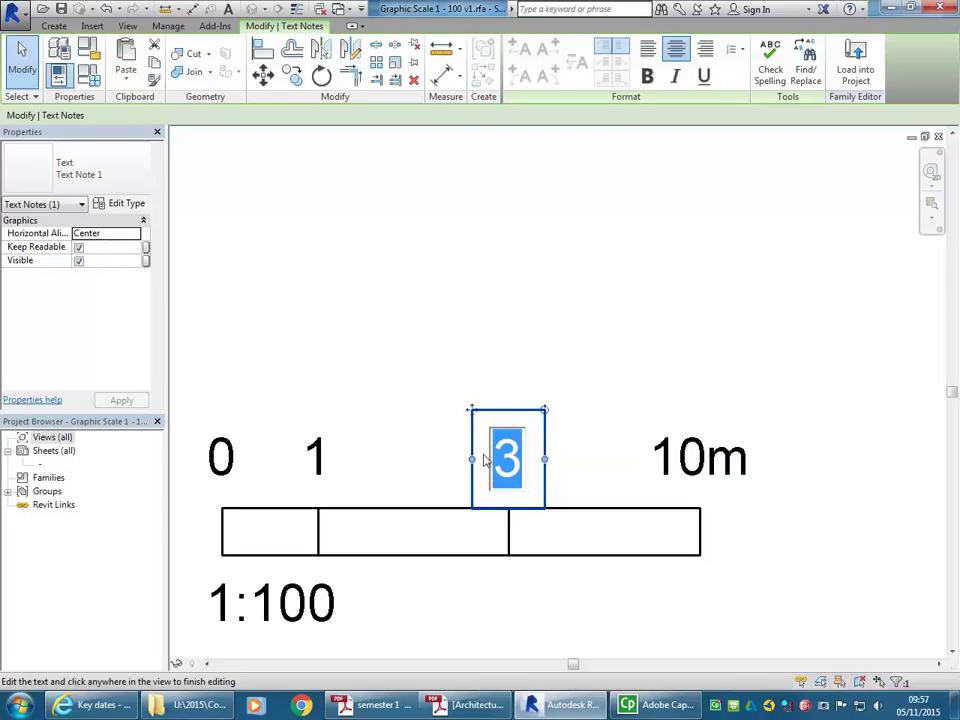
{"action": "type", "text": "6"}
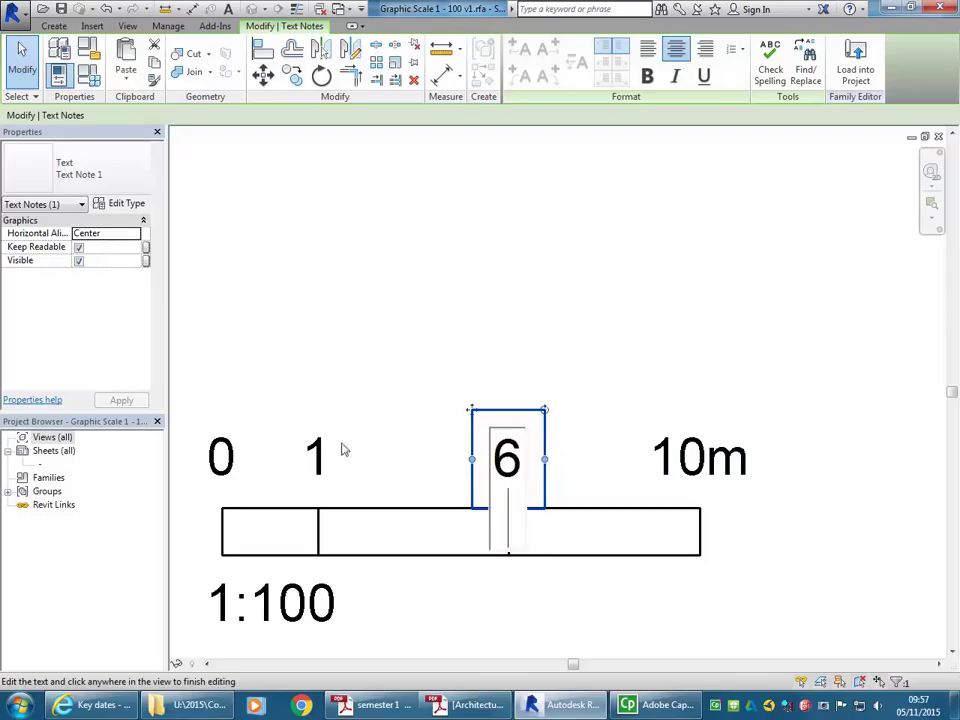
{"action": "left_click", "coordinate": [363, 405]}
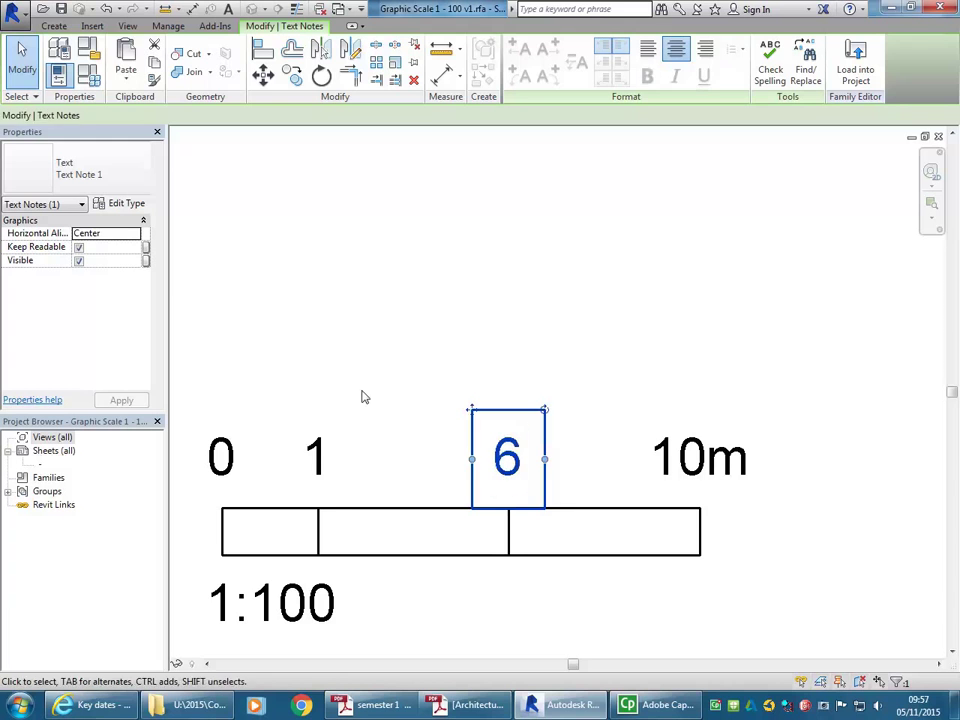
{"action": "left_click", "coordinate": [317, 456]}
{"action": "left_click", "coordinate": [316, 460]}
{"action": "left_click_drag", "start_coordinate": [325, 460], "coordinate": [307, 466]}
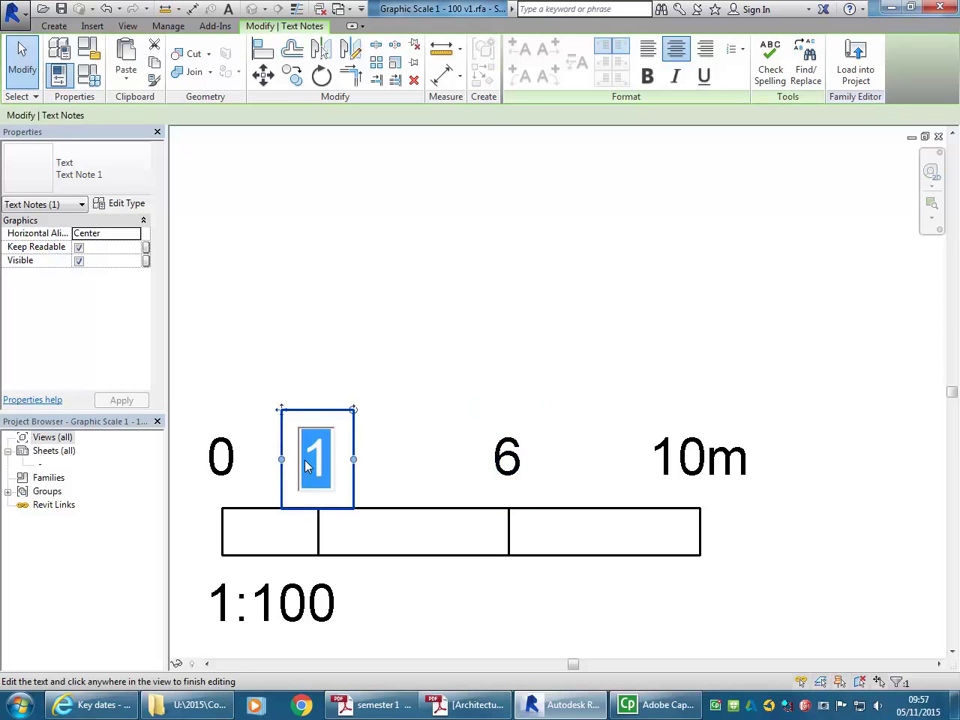
{"action": "type", "text": "2"}
{"action": "left_click", "coordinate": [431, 332]}
{"action": "scroll", "coordinate": [450, 381], "scroll_direction": "down", "scroll_amount": 2}
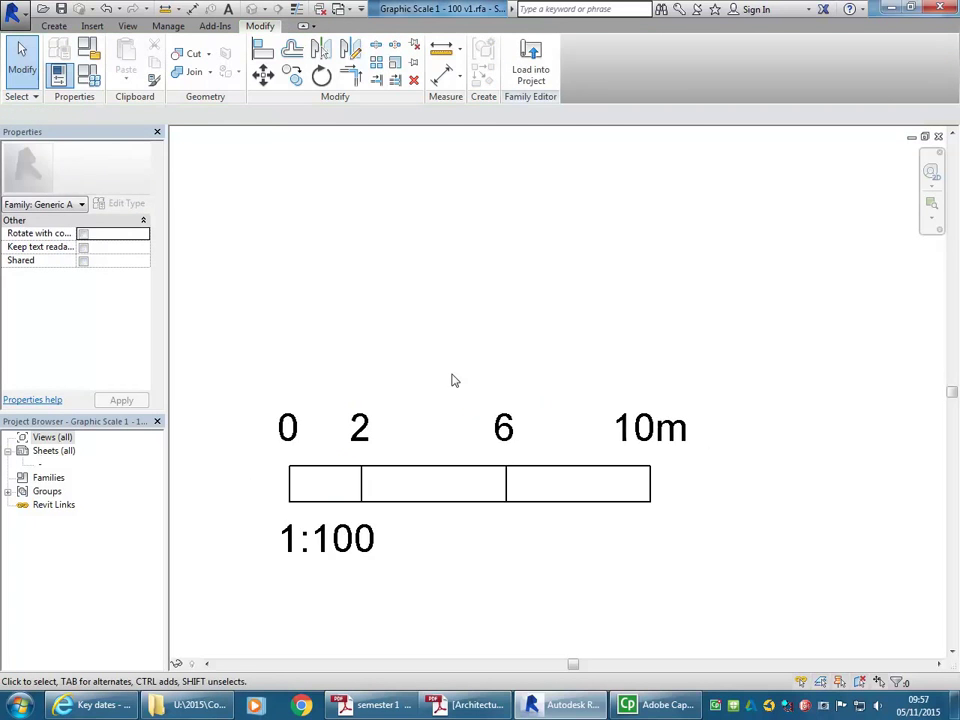
{"action": "scroll", "coordinate": [452, 380], "scroll_direction": "up", "scroll_amount": 1}
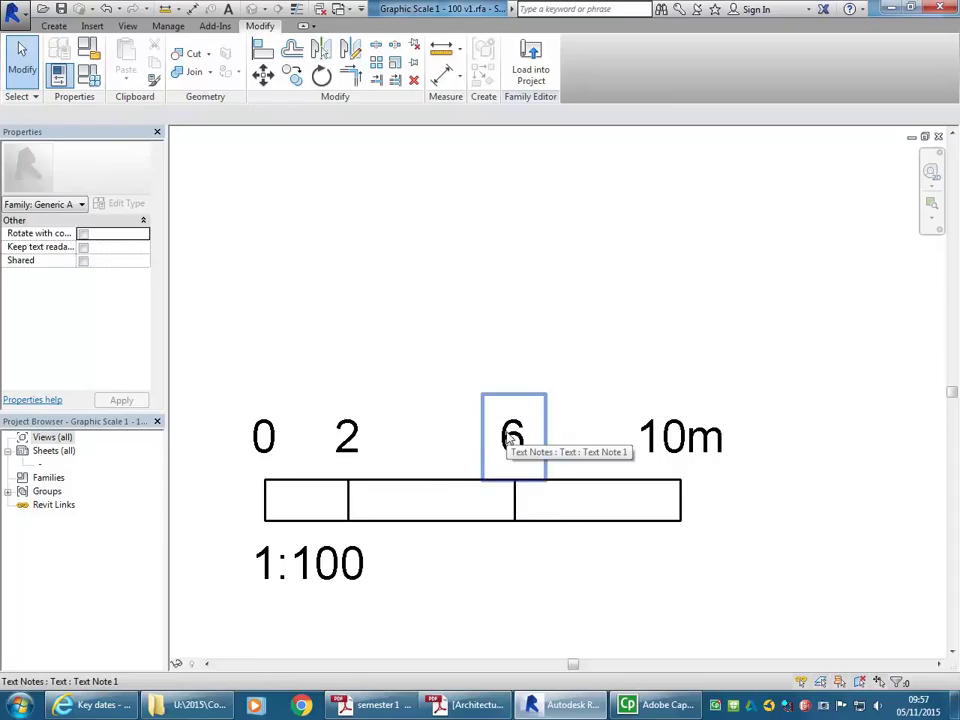
Step: Move the 6 division line and its label further left along the bar
{"action": "right_click", "coordinate": [490, 524]}
{"action": "key", "text": "Escape"}
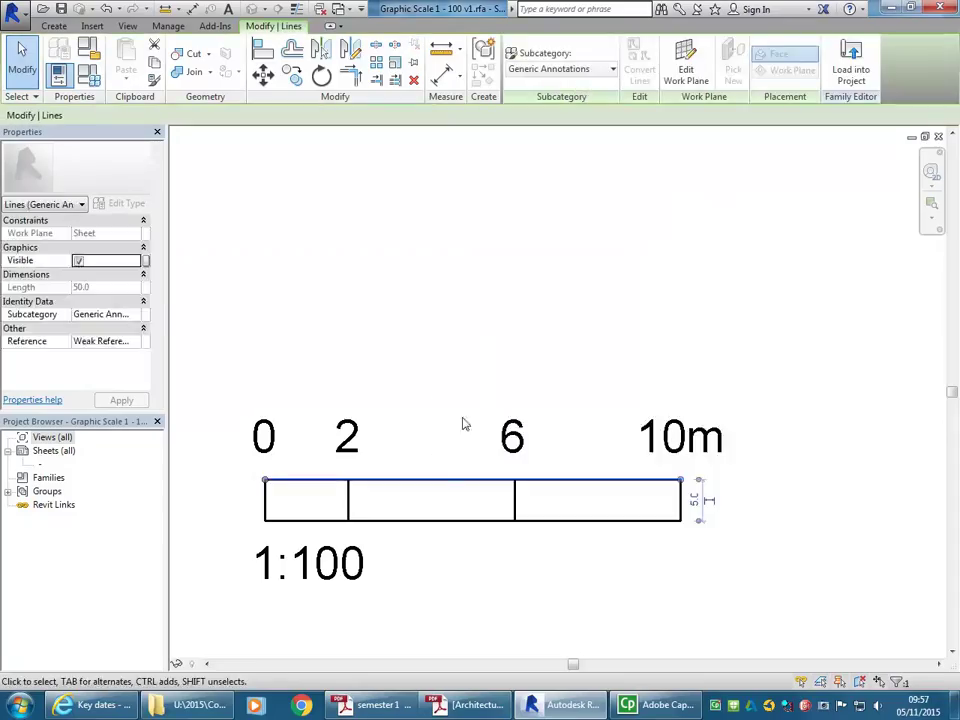
{"action": "key", "text": "Escape"}
{"action": "left_click", "coordinate": [517, 510]}
{"action": "scroll", "coordinate": [515, 507], "scroll_direction": "up", "scroll_amount": 2}
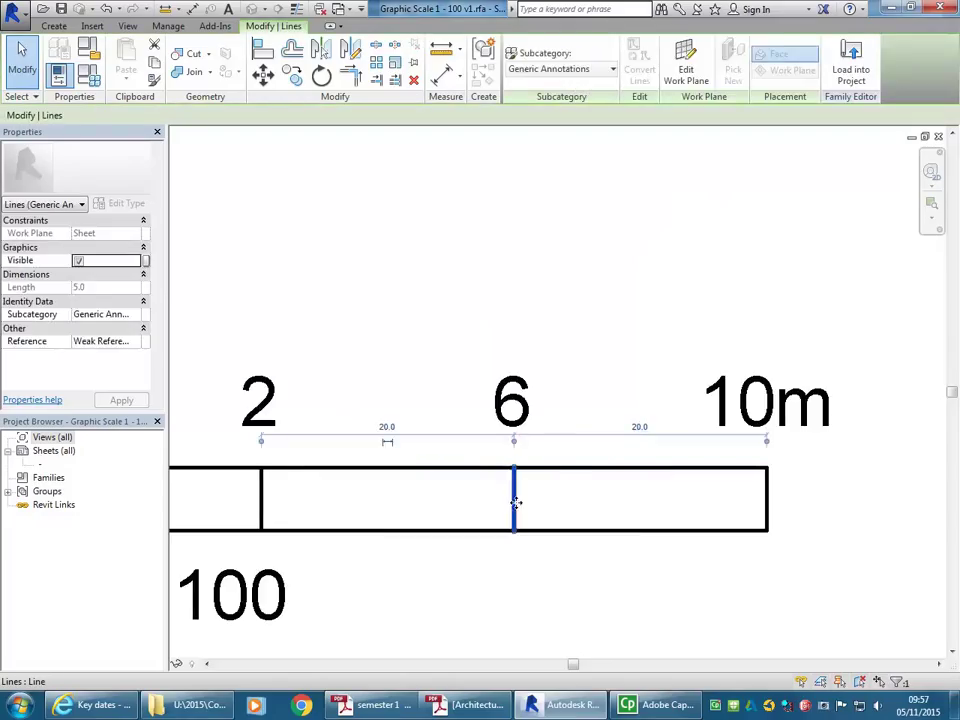
{"action": "left_click", "coordinate": [512, 400], "text": "ctrl"}
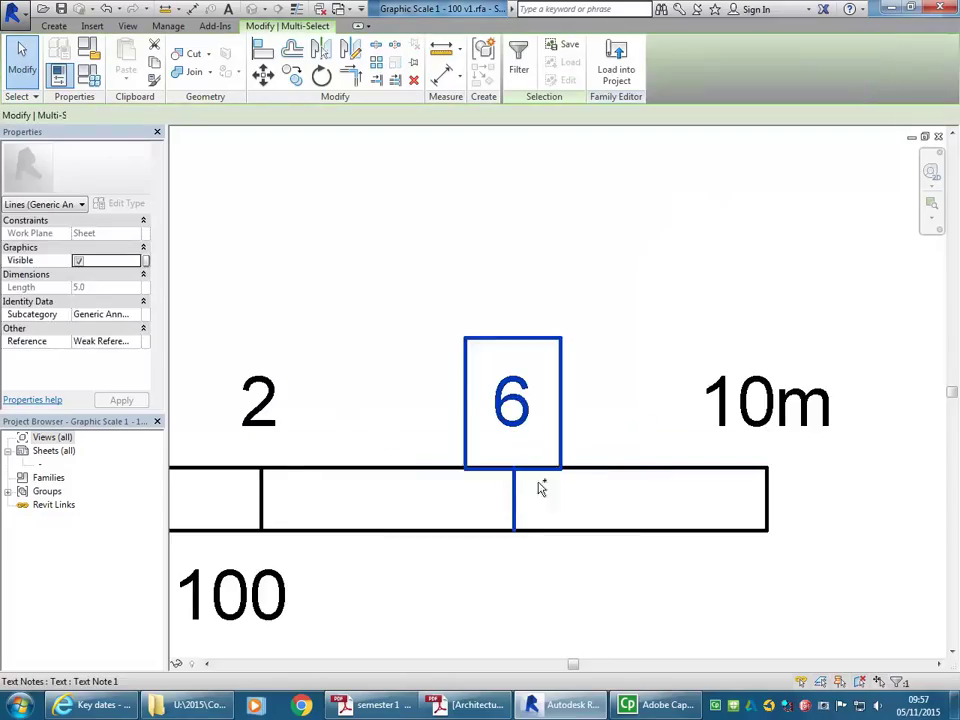
{"action": "left_click", "coordinate": [263, 77]}
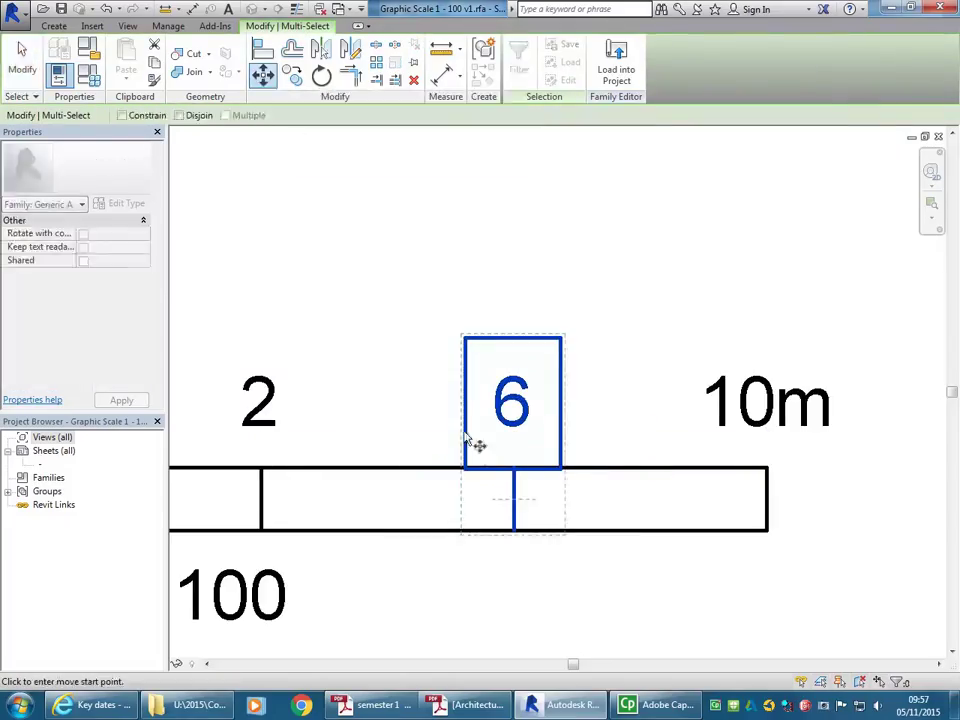
{"action": "left_click", "coordinate": [513, 468]}
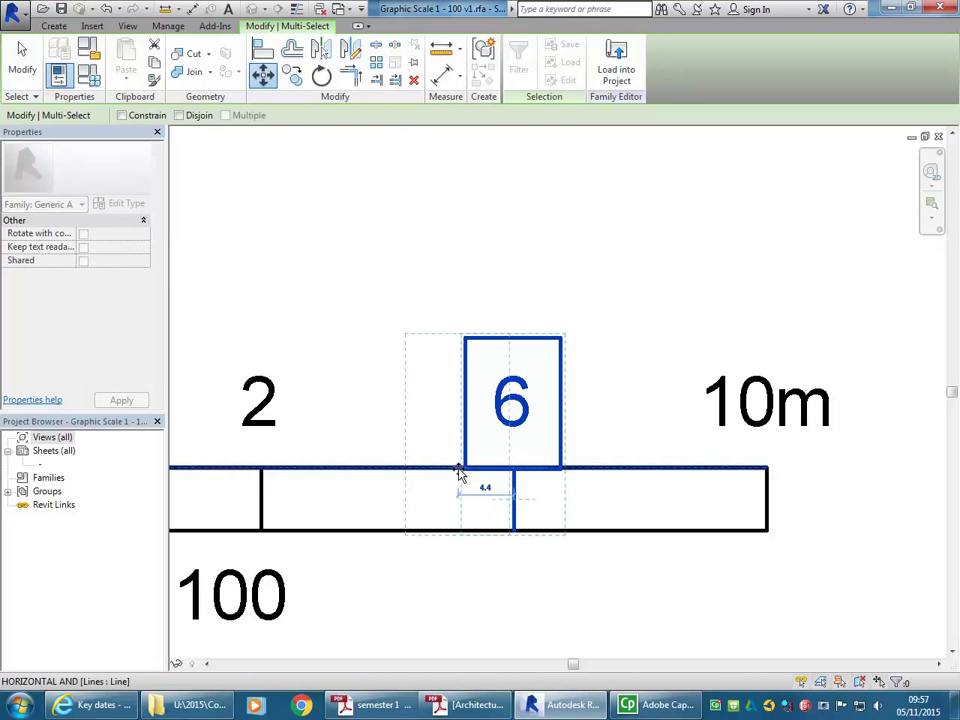
{"action": "left_click", "coordinate": [450, 468]}
{"action": "scroll", "coordinate": [425, 336], "scroll_direction": "down", "scroll_amount": 2}
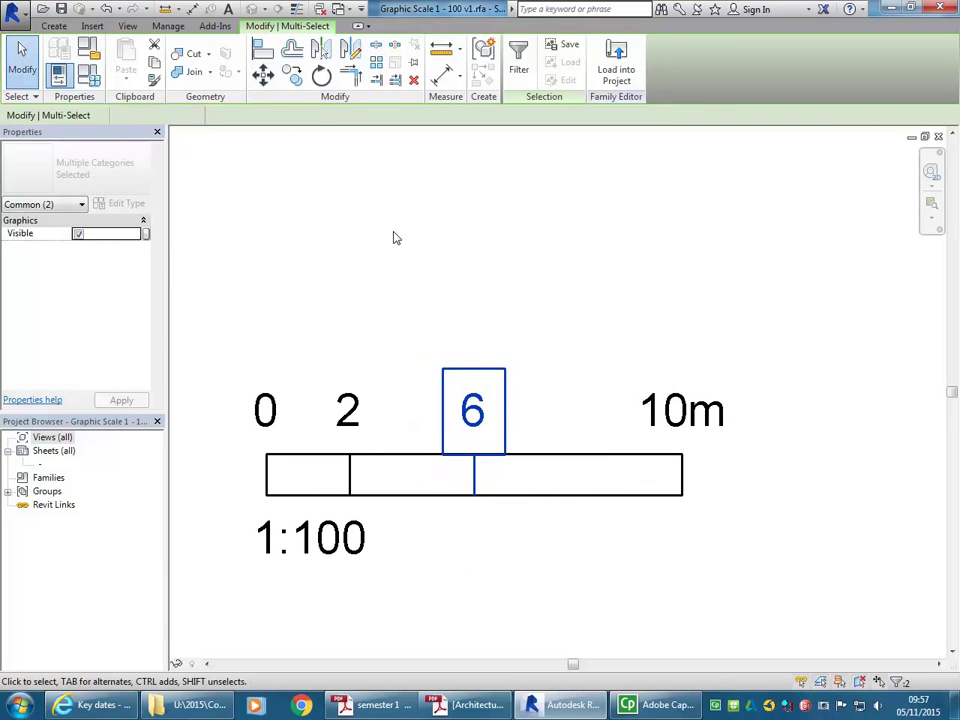
{"action": "key", "text": "Escape"}
Step: Measure the moved division from the bar's left end and relabel it 5
{"action": "left_click", "coordinate": [441, 48]}
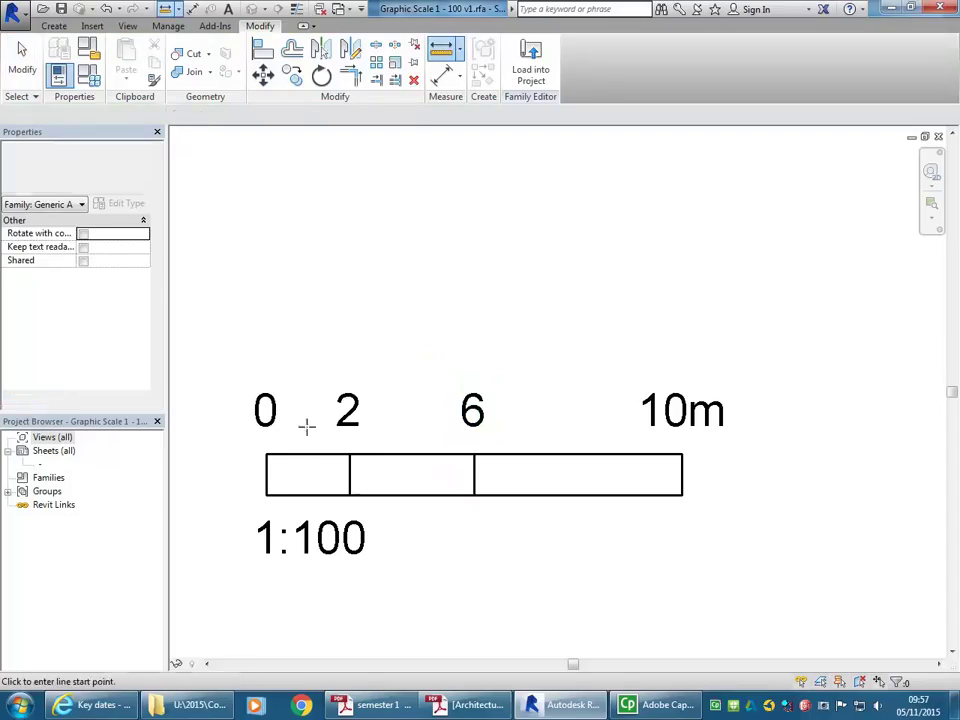
{"action": "left_click", "coordinate": [266, 454]}
{"action": "left_click", "coordinate": [474, 450]}
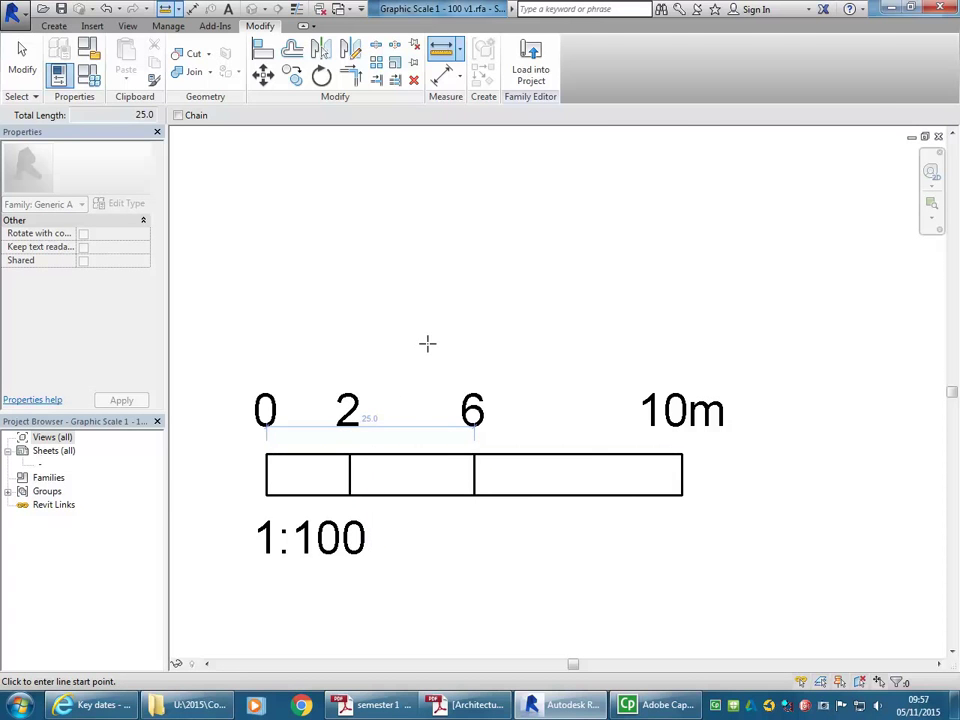
{"action": "key", "text": "Escape"}
{"action": "key", "text": "Escape"}
{"action": "double_click", "coordinate": [472, 410]}
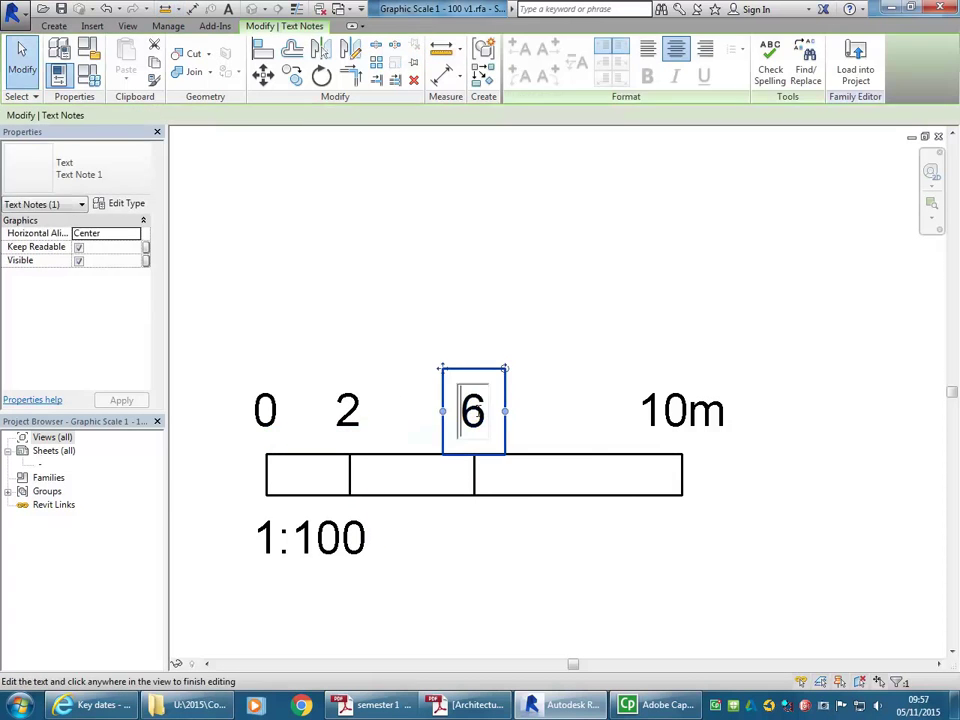
{"action": "double_click", "coordinate": [472, 412]}
{"action": "type", "text": "5"}
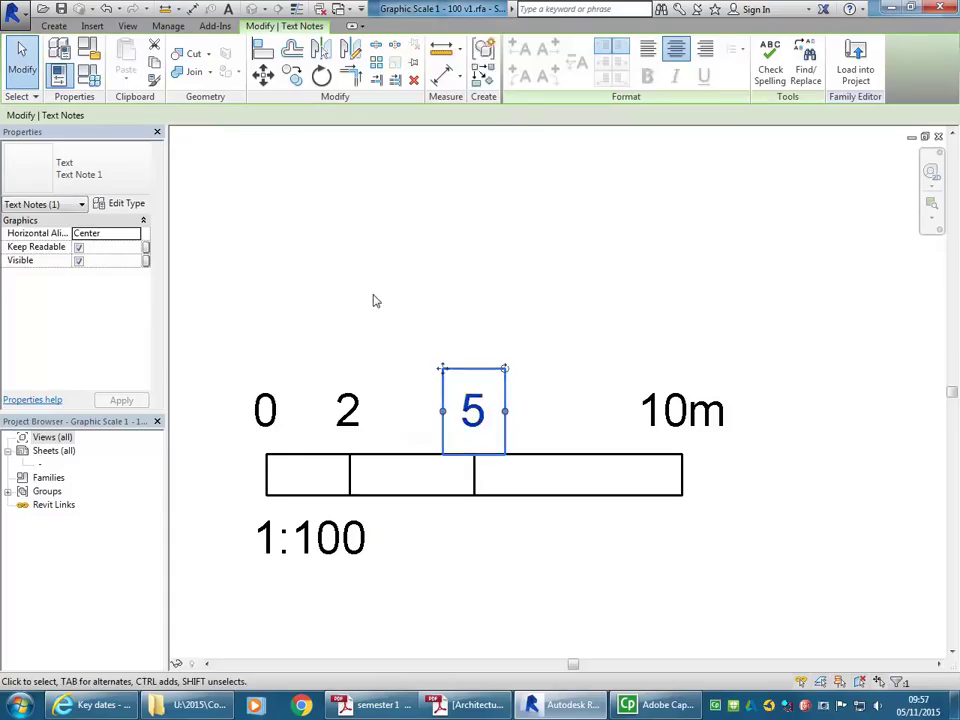
{"action": "left_click", "coordinate": [390, 305]}
Step: Change the scale note beneath the bar from 1:100 to 1:200
{"action": "scroll", "coordinate": [405, 305], "scroll_direction": "up", "scroll_amount": 2}
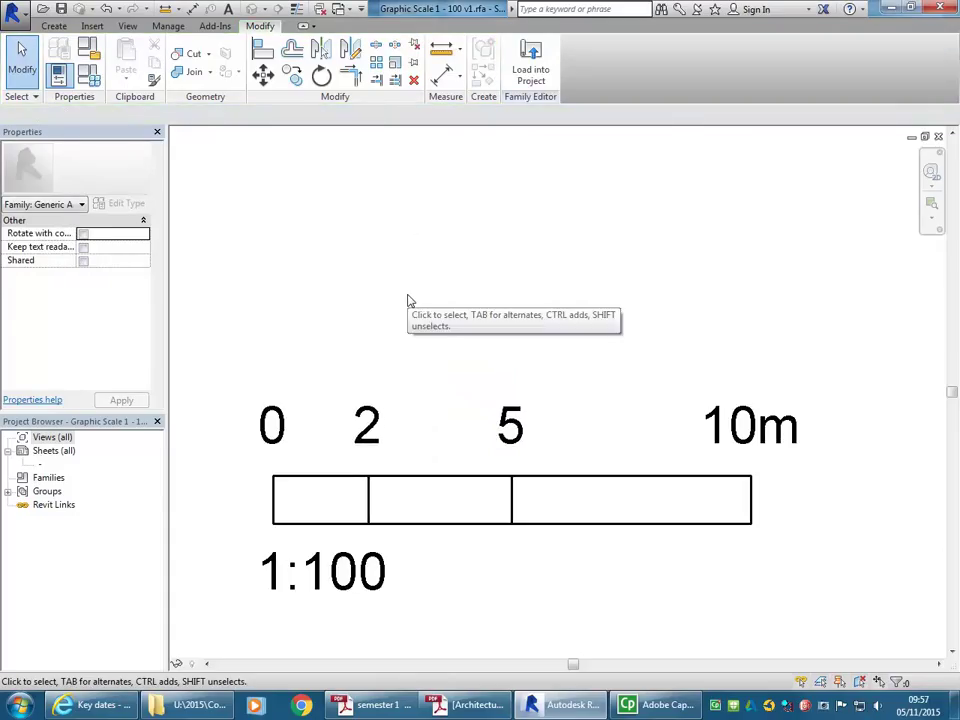
{"action": "double_click", "coordinate": [360, 578]}
{"action": "left_click_drag", "start_coordinate": [331, 570], "coordinate": [313, 569]}
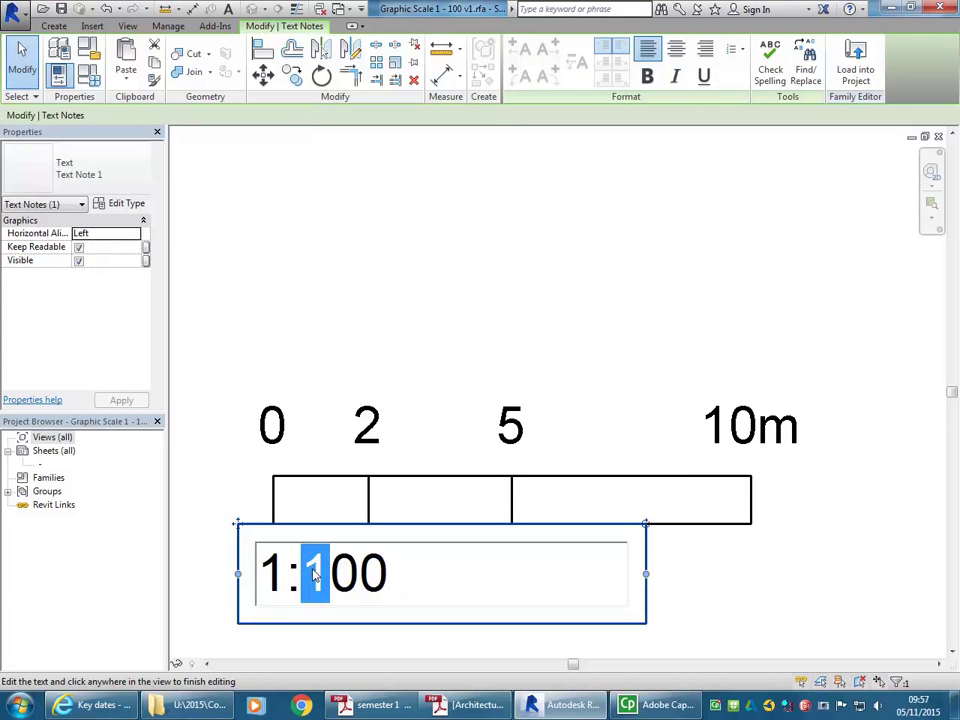
{"action": "type", "text": "2"}
{"action": "left_click", "coordinate": [384, 279]}
{"action": "scroll", "coordinate": [386, 281], "scroll_direction": "down", "scroll_amount": 2}
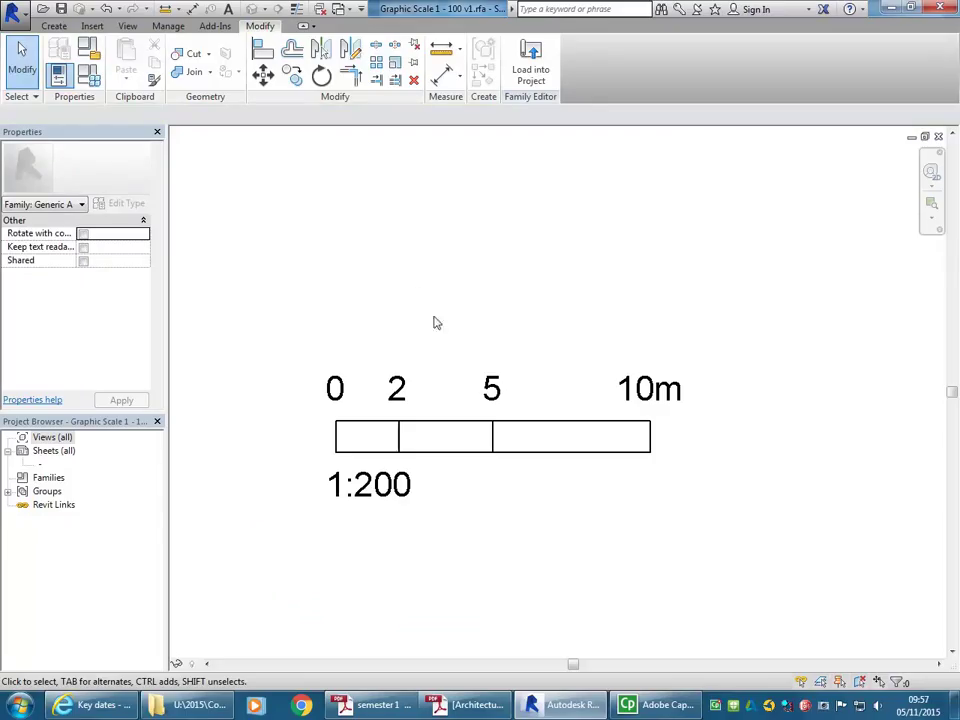
{"action": "middle_click_drag", "start_coordinate": [446, 295], "coordinate": [418, 324]}
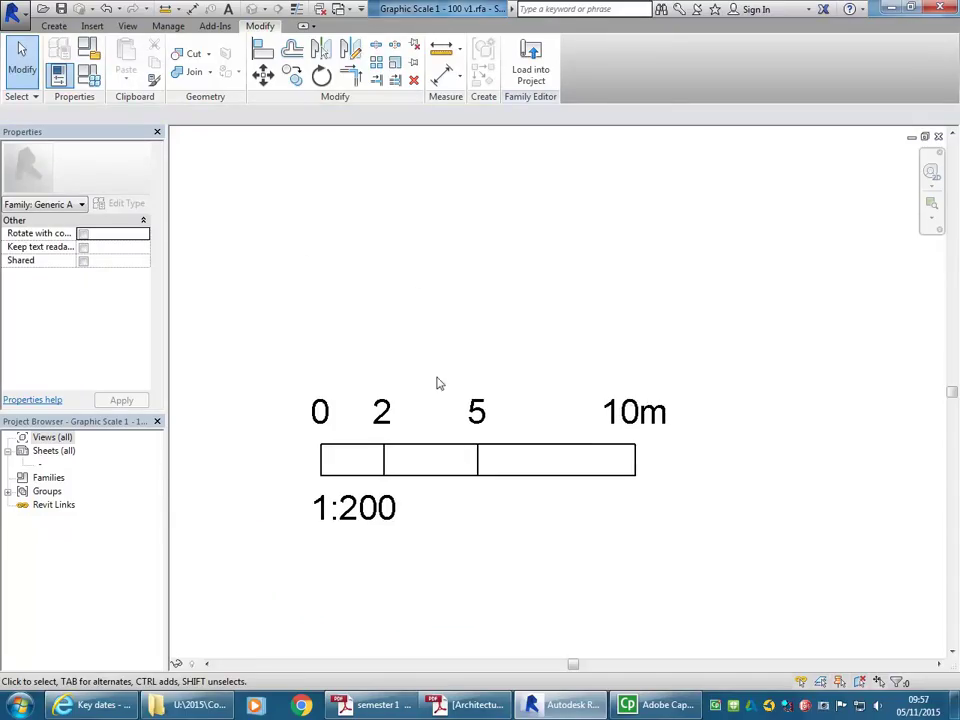
{"action": "left_click", "coordinate": [12, 10]}
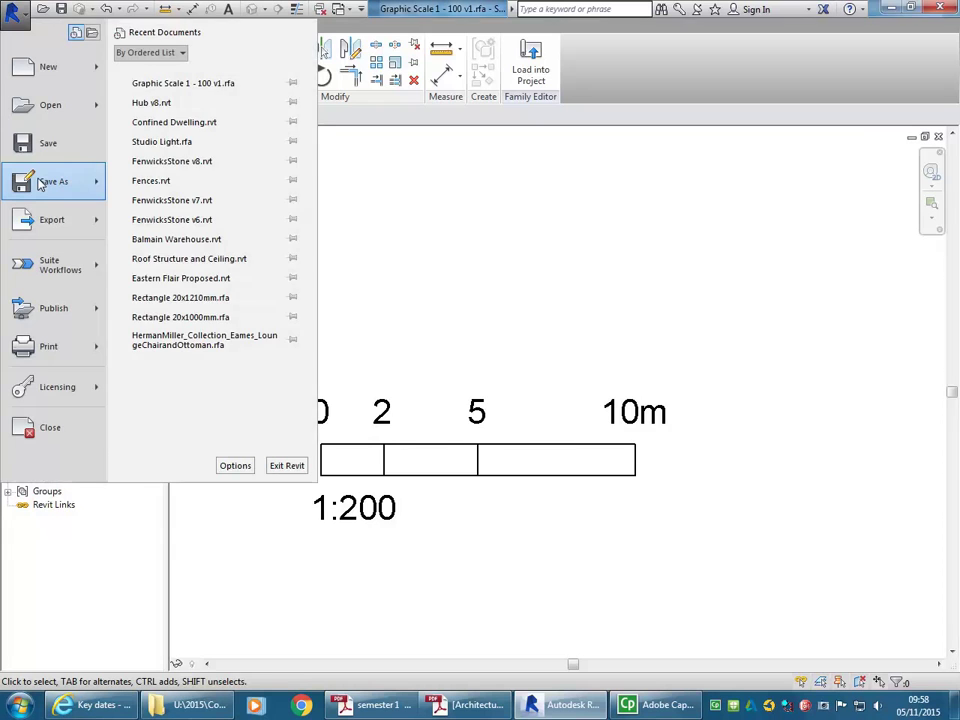
Step: Save the family as 'Graphic Scale 1 - 200 v1.rfa' in the Architectural annotations folder
{"action": "mouse_move", "coordinate": [45, 182]}
{"action": "left_click", "coordinate": [155, 127]}
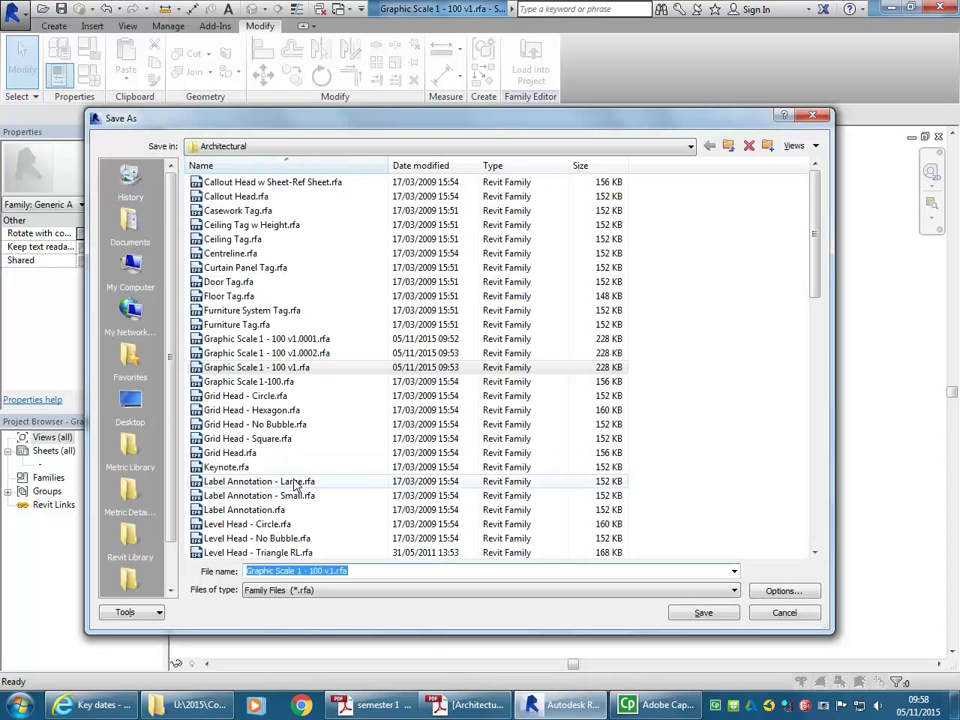
{"action": "left_click", "coordinate": [283, 147]}
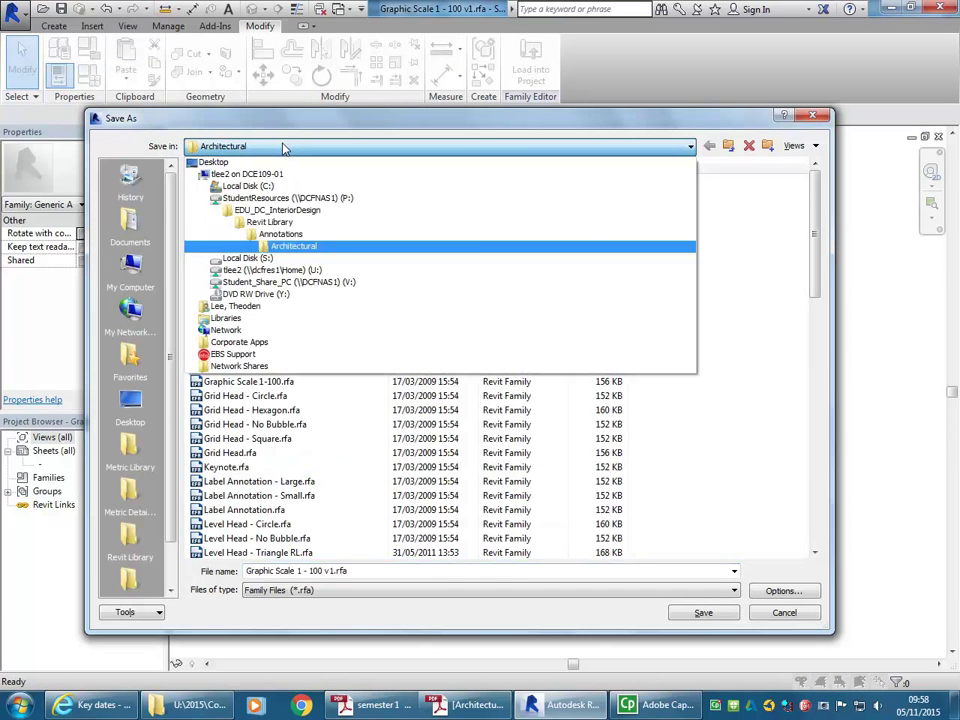
{"action": "left_click", "coordinate": [293, 245]}
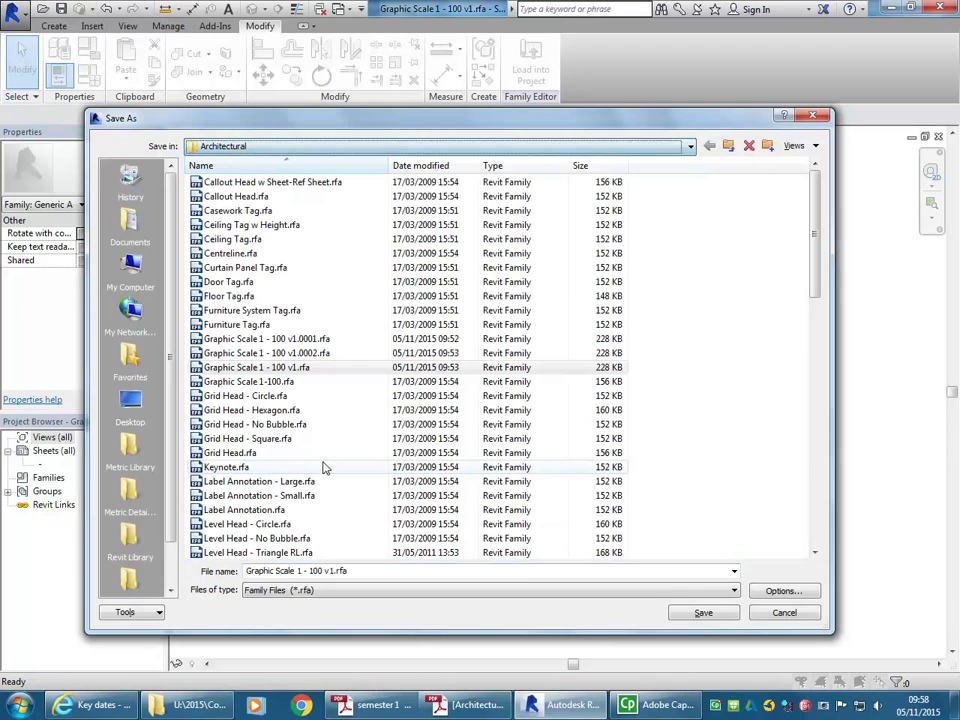
{"action": "double_click", "coordinate": [313, 570]}
{"action": "left_click", "coordinate": [313, 570]}
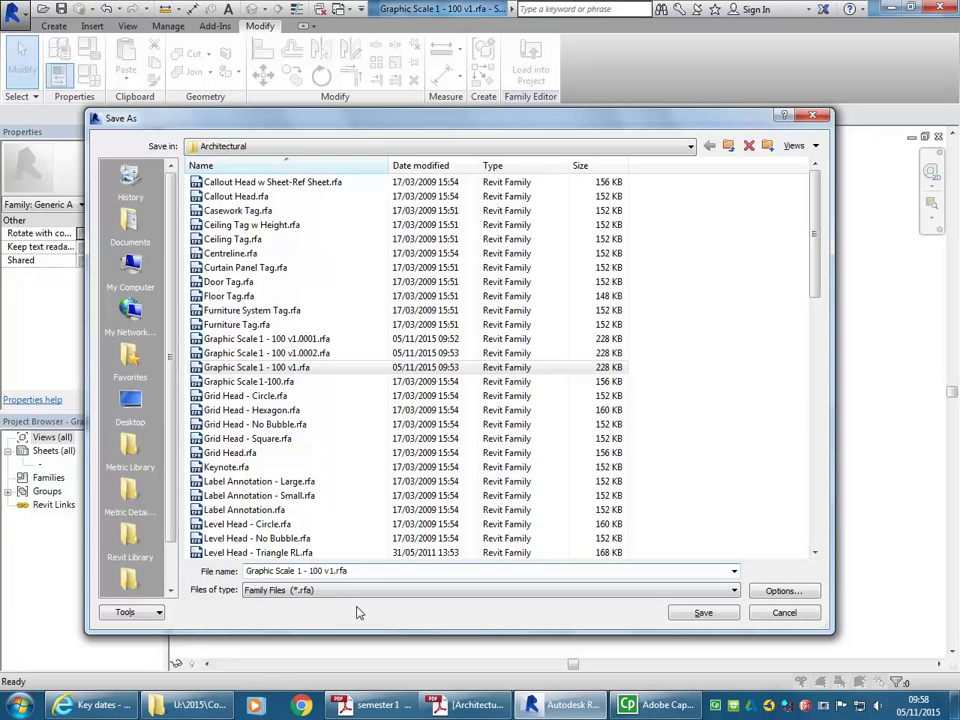
{"action": "left_click", "coordinate": [703, 612]}
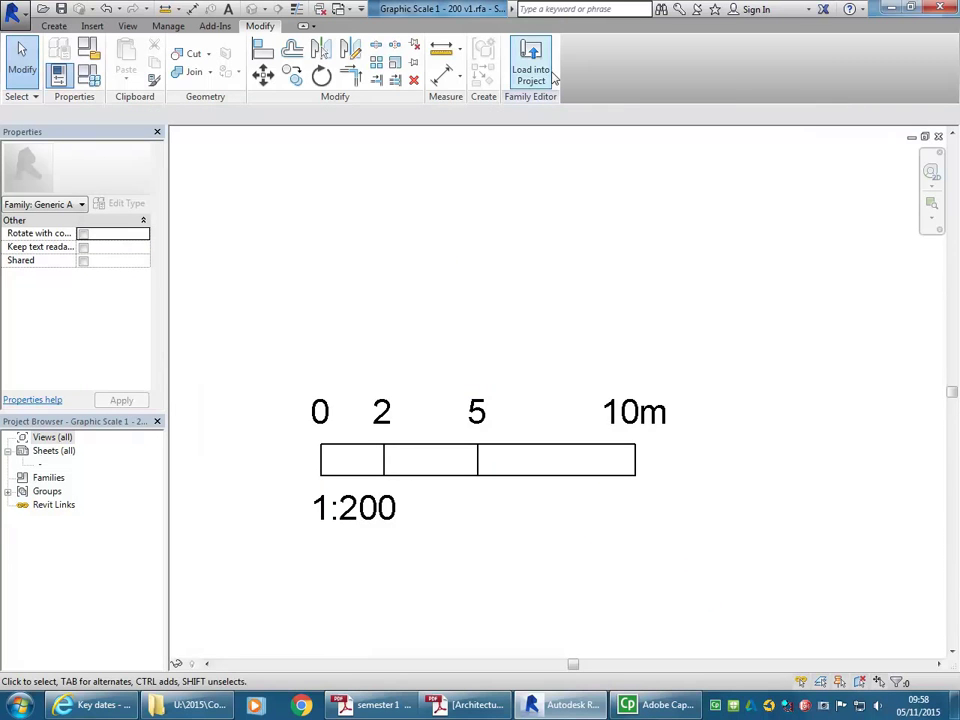
Step: Place the 1:200 scale bar on sheet A102 and delete the 1:100 bar
{"action": "left_click", "coordinate": [531, 62]}
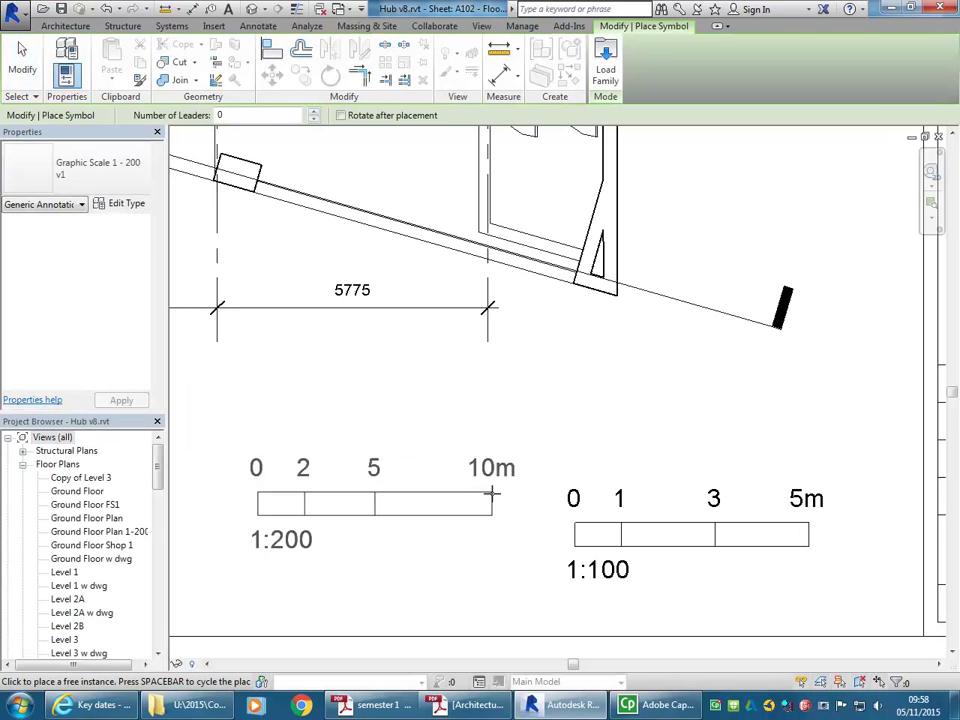
{"action": "left_click", "coordinate": [509, 519]}
{"action": "key", "text": "Escape"}
{"action": "key", "text": "Escape"}
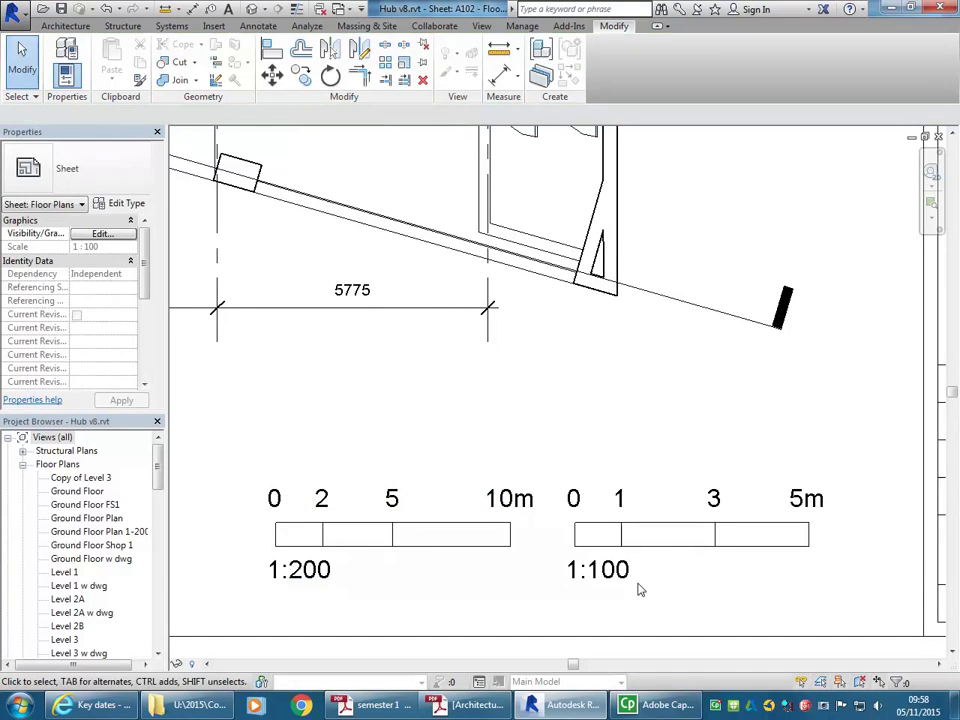
{"action": "left_click", "coordinate": [620, 562]}
{"action": "key", "text": "Delete"}
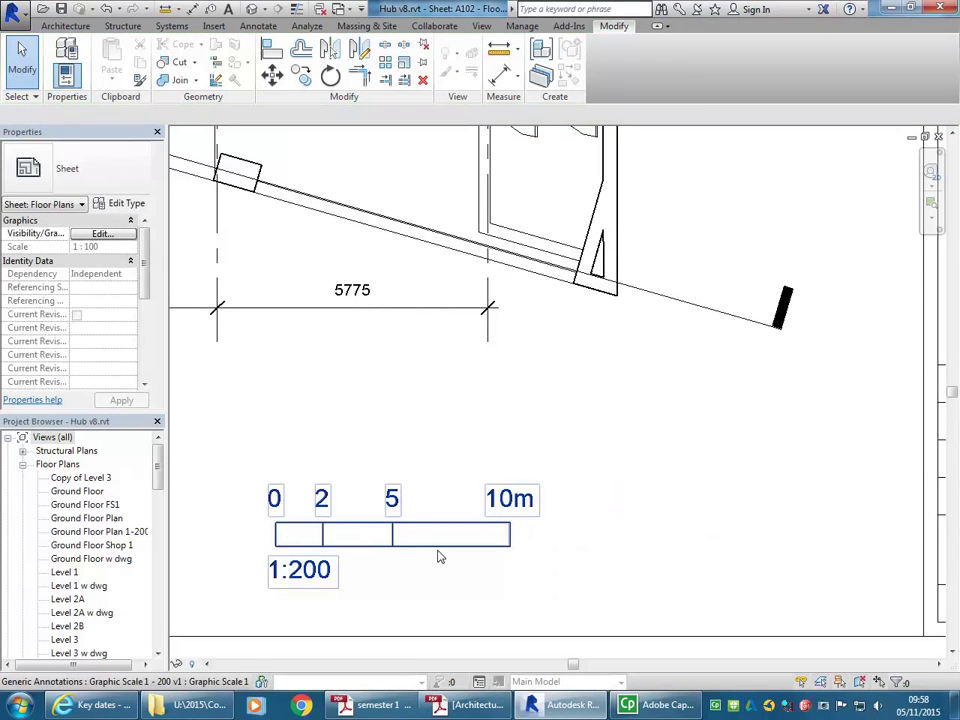
Step: Move the 1:200 scale bar right, beside the title block
{"action": "left_click_drag", "start_coordinate": [490, 553], "coordinate": [786, 553]}
{"action": "left_click", "coordinate": [564, 454]}
{"action": "scroll", "coordinate": [529, 437], "scroll_direction": "down", "scroll_amount": 2}
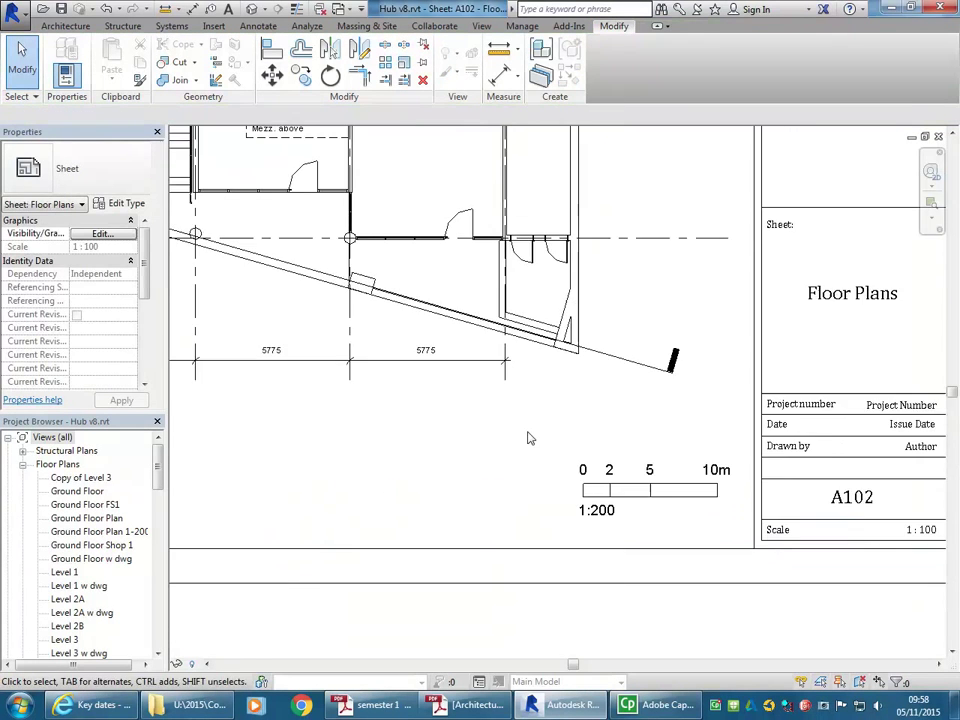
{"action": "middle_click_drag", "start_coordinate": [529, 437], "coordinate": [586, 467]}
{"action": "scroll", "coordinate": [590, 497], "scroll_direction": "up", "scroll_amount": 1}
{"action": "scroll", "coordinate": [709, 598], "scroll_direction": "down", "scroll_amount": 2}
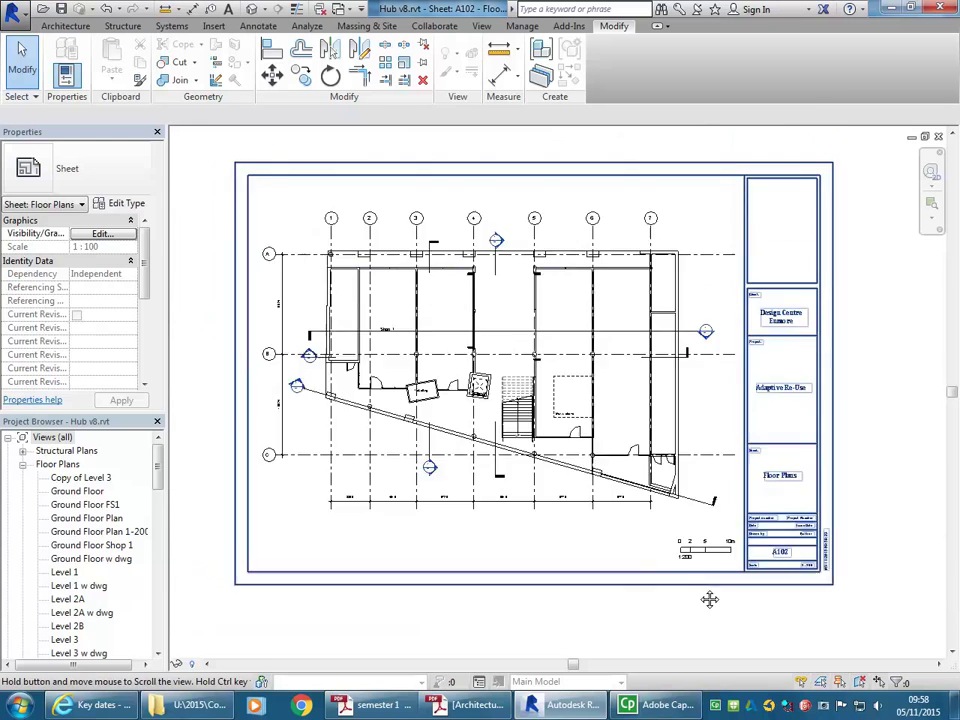
{"action": "scroll", "coordinate": [633, 535], "scroll_direction": "up", "scroll_amount": 3}
{"action": "scroll", "coordinate": [633, 535], "scroll_direction": "up", "scroll_amount": 2}
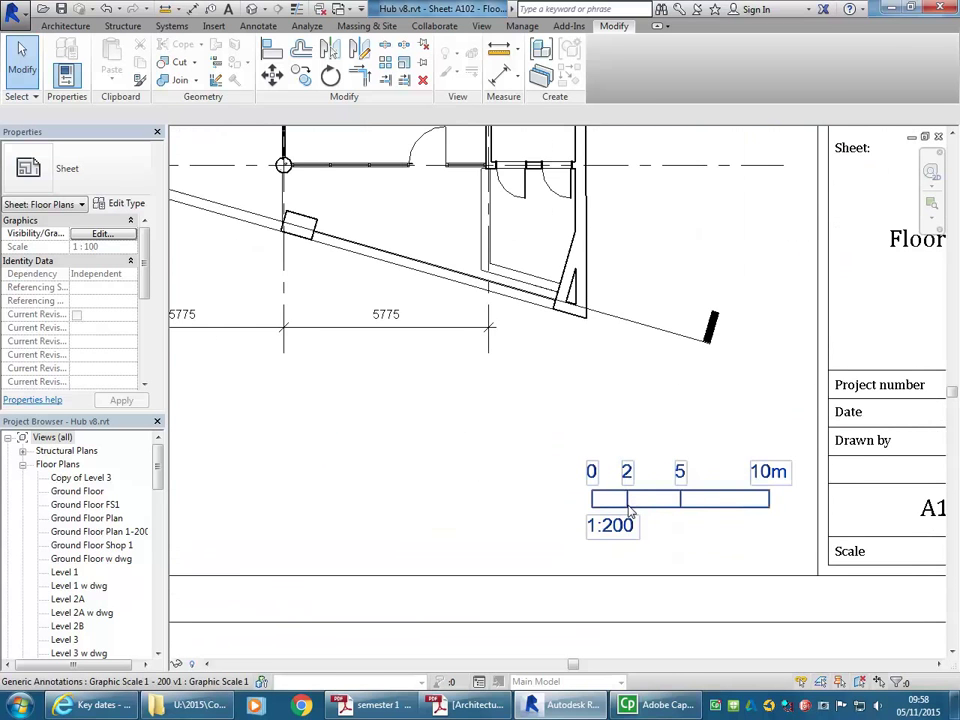
{"action": "scroll", "coordinate": [474, 506], "scroll_direction": "down", "scroll_amount": 1}
{"action": "scroll", "coordinate": [486, 521], "scroll_direction": "up", "scroll_amount": 1}
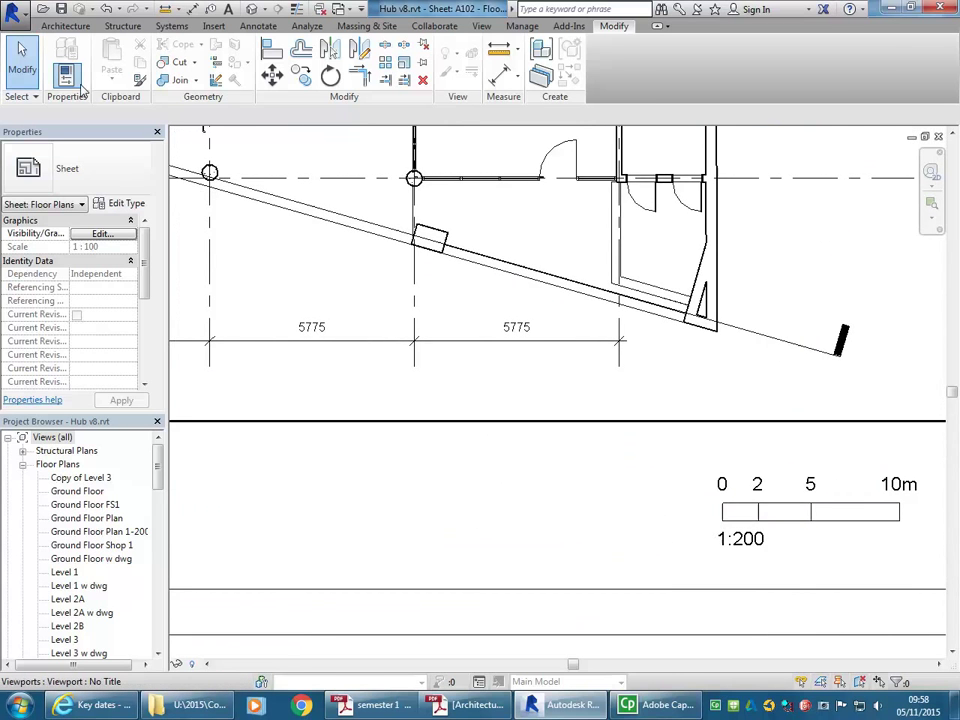
Step: Open sheet A103 and select its 1:100 scale bar
{"action": "left_click", "coordinate": [66, 26]}
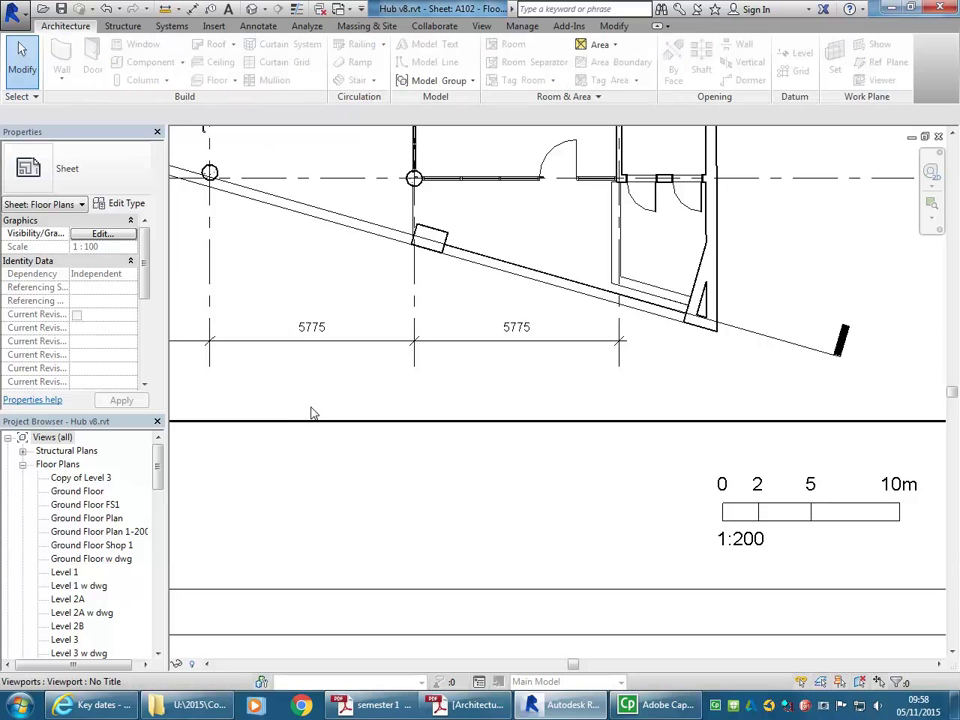
{"action": "right_click", "coordinate": [317, 195]}
{"action": "left_click", "coordinate": [371, 207]}
{"action": "left_click_drag", "start_coordinate": [158, 458], "coordinate": [163, 620]}
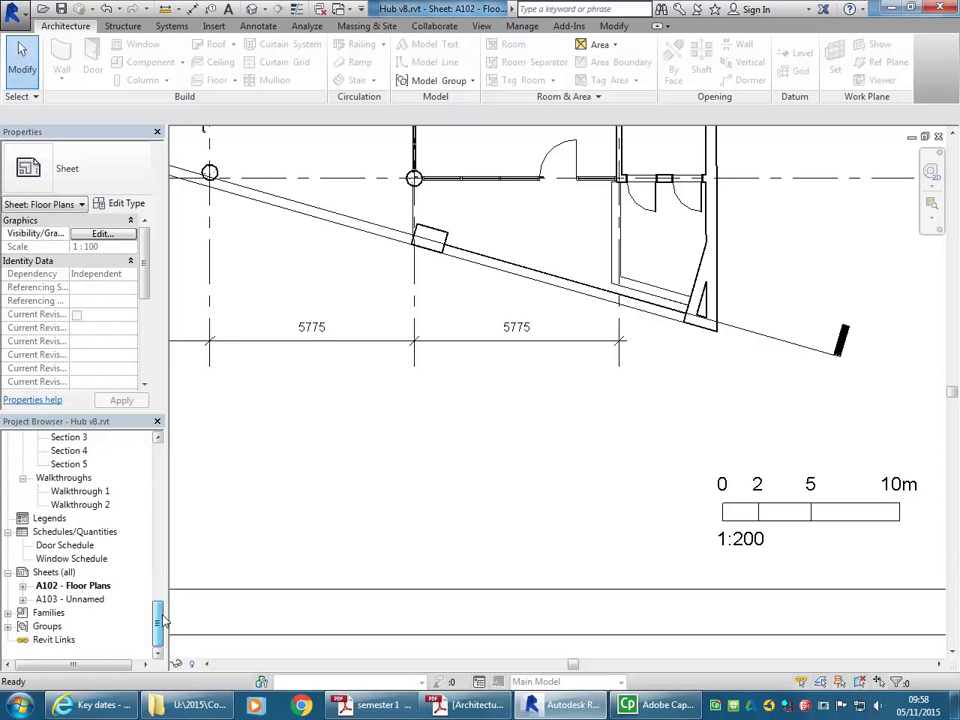
{"action": "double_click", "coordinate": [78, 599]}
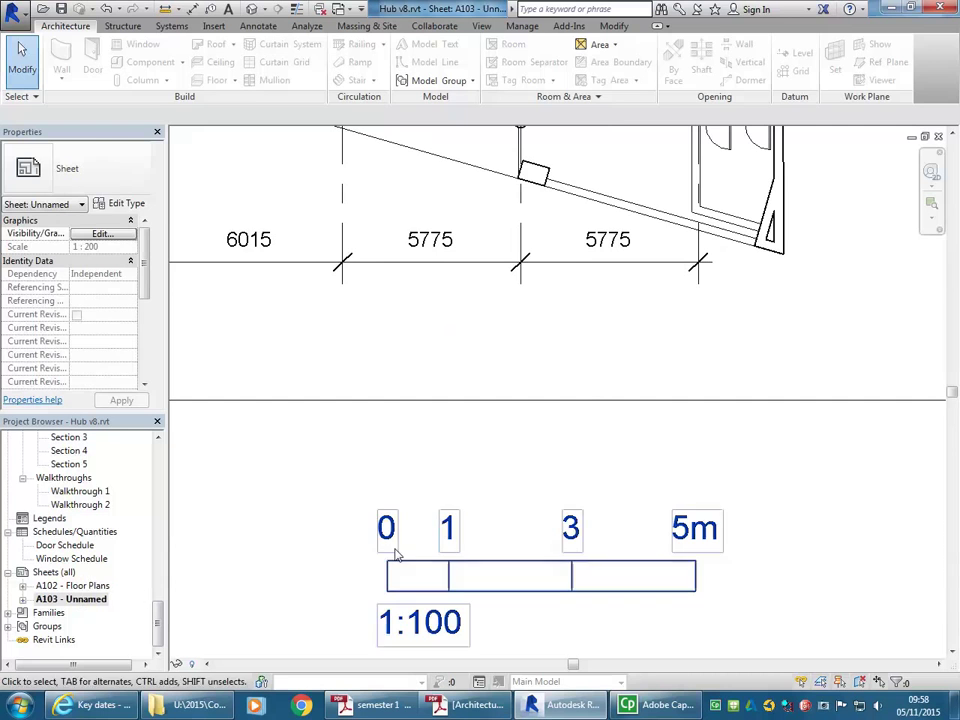
{"action": "left_click", "coordinate": [540, 589]}
{"action": "middle_click_drag", "start_coordinate": [352, 494], "coordinate": [335, 466]}
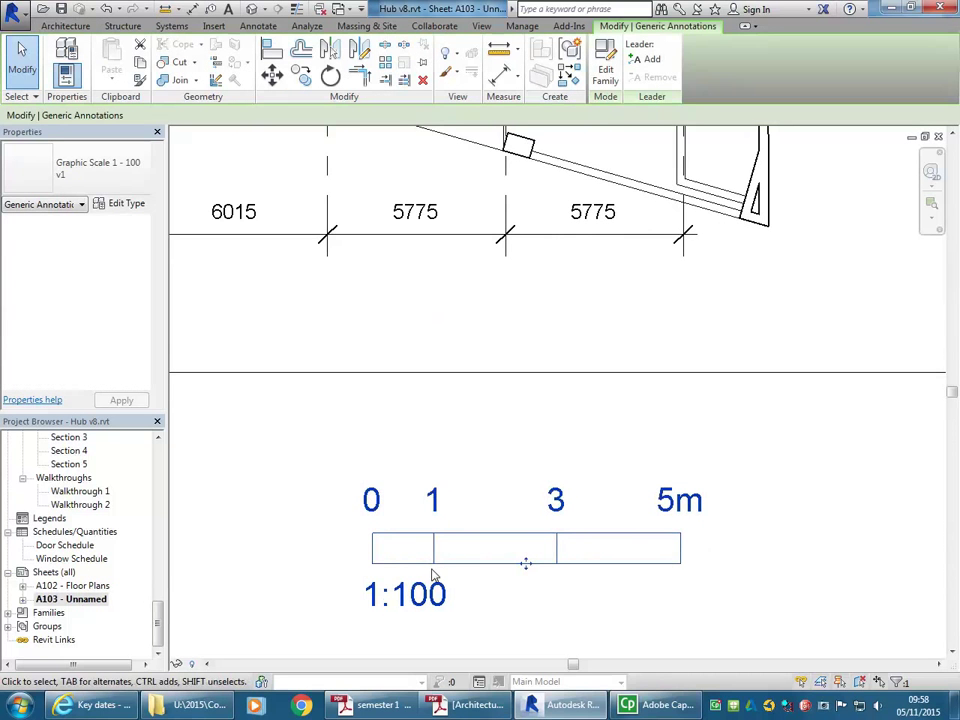
Step: Open the 1:100 scale family and change its 5m end label to 2.5m
{"action": "left_click", "coordinate": [606, 68]}
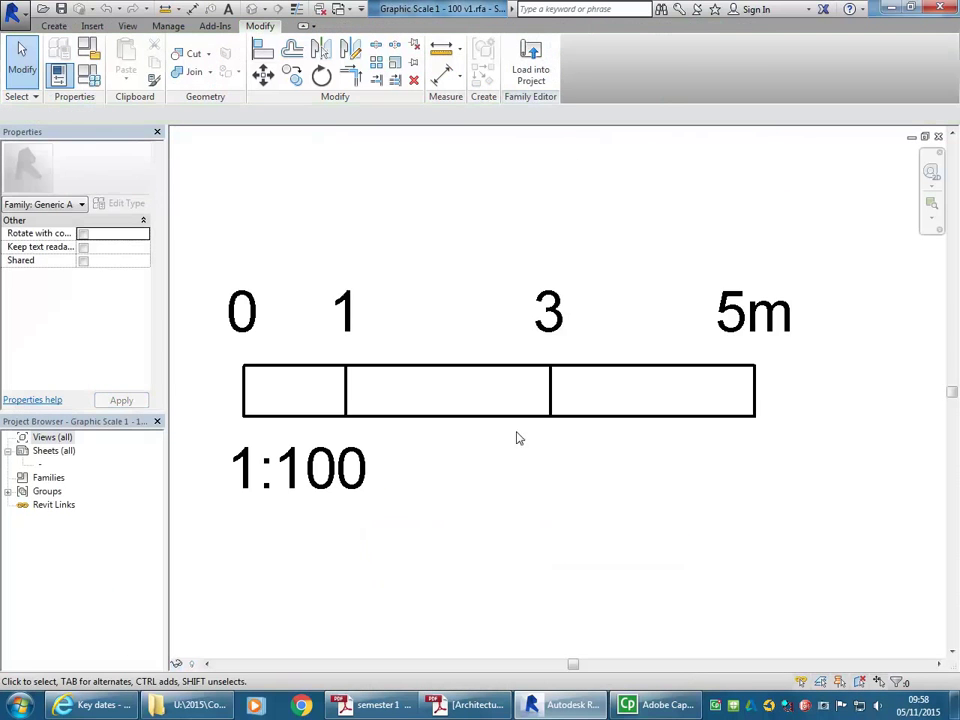
{"action": "scroll", "coordinate": [516, 437], "scroll_direction": "down", "scroll_amount": 2}
{"action": "scroll", "coordinate": [750, 425], "scroll_direction": "down", "scroll_amount": 1}
{"action": "double_click", "coordinate": [750, 425]}
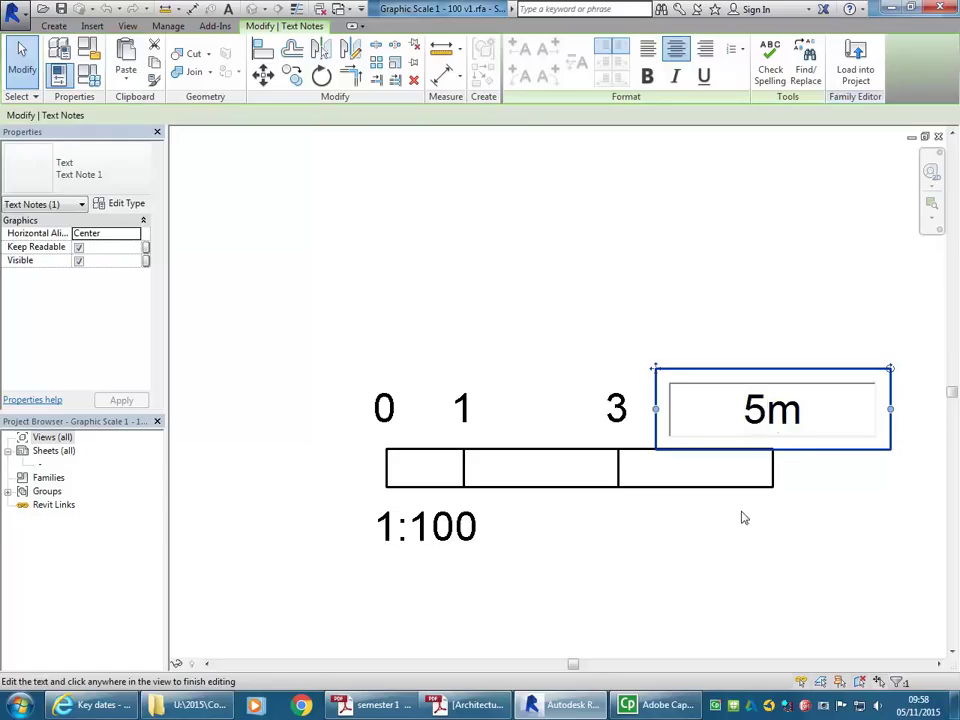
{"action": "type", "text": "2"}
{"action": "key", "text": "BackSpace"}
{"action": "type", "text": "2."}
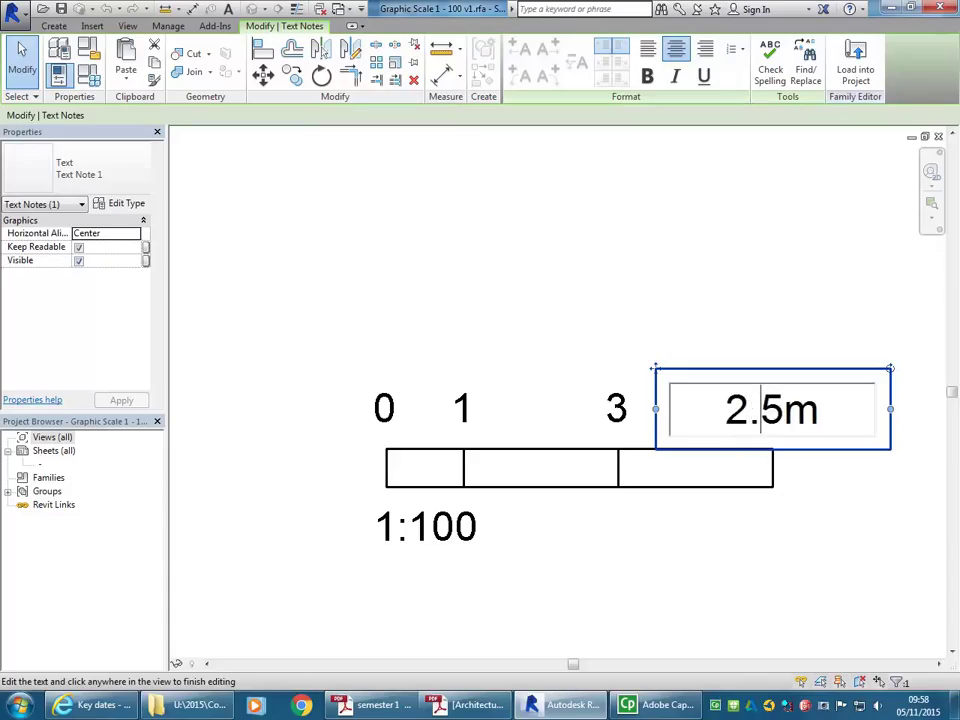
{"action": "left_click", "coordinate": [641, 578]}
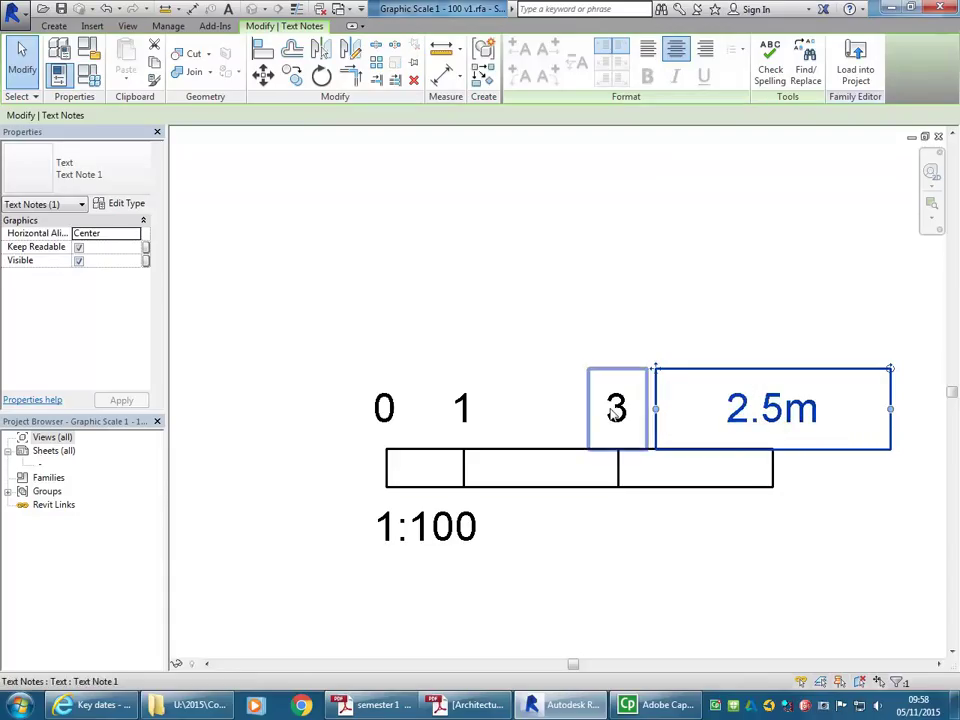
Step: Select the 3 label together with its tick line, leaving them unmoved
{"action": "left_click", "coordinate": [613, 414]}
{"action": "left_click", "coordinate": [613, 413]}
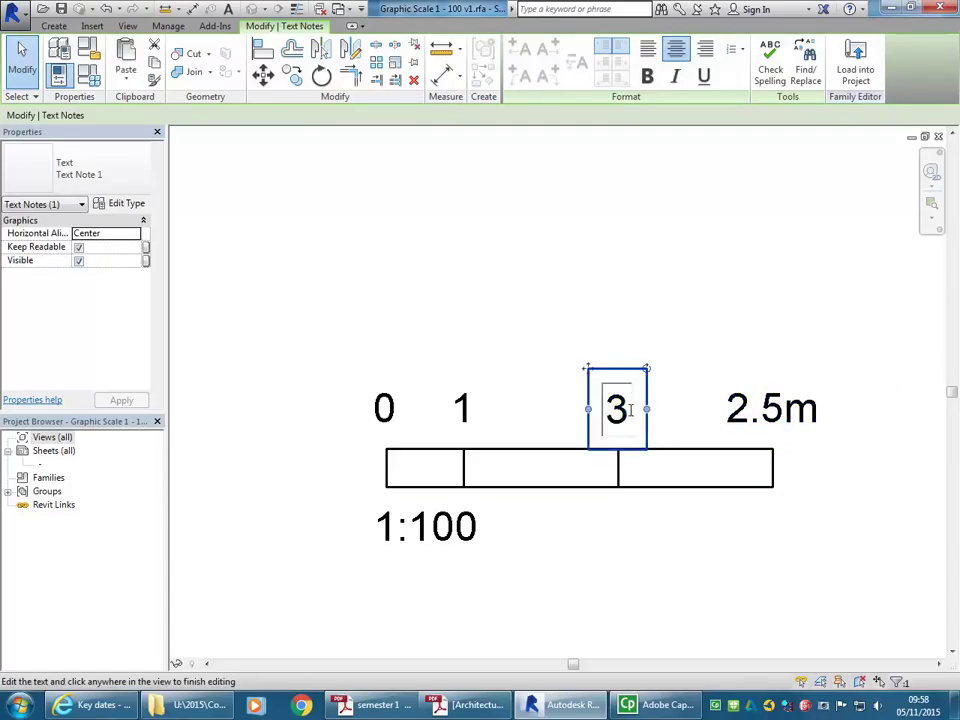
{"action": "left_click_drag", "start_coordinate": [629, 410], "coordinate": [611, 401]}
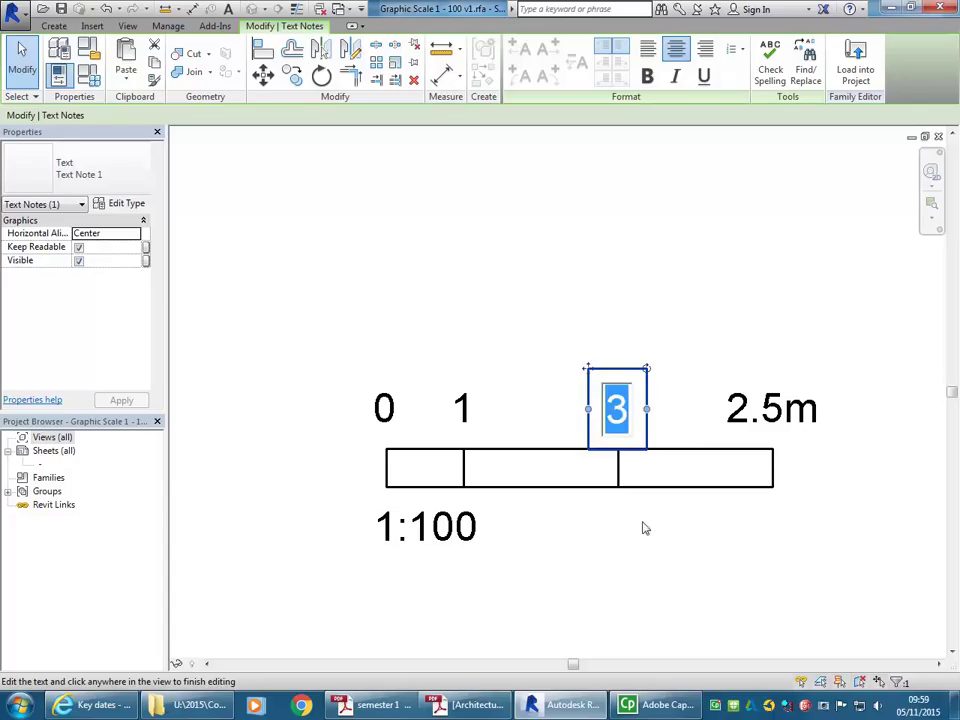
{"action": "left_click", "coordinate": [660, 590]}
{"action": "left_click", "coordinate": [630, 580]}
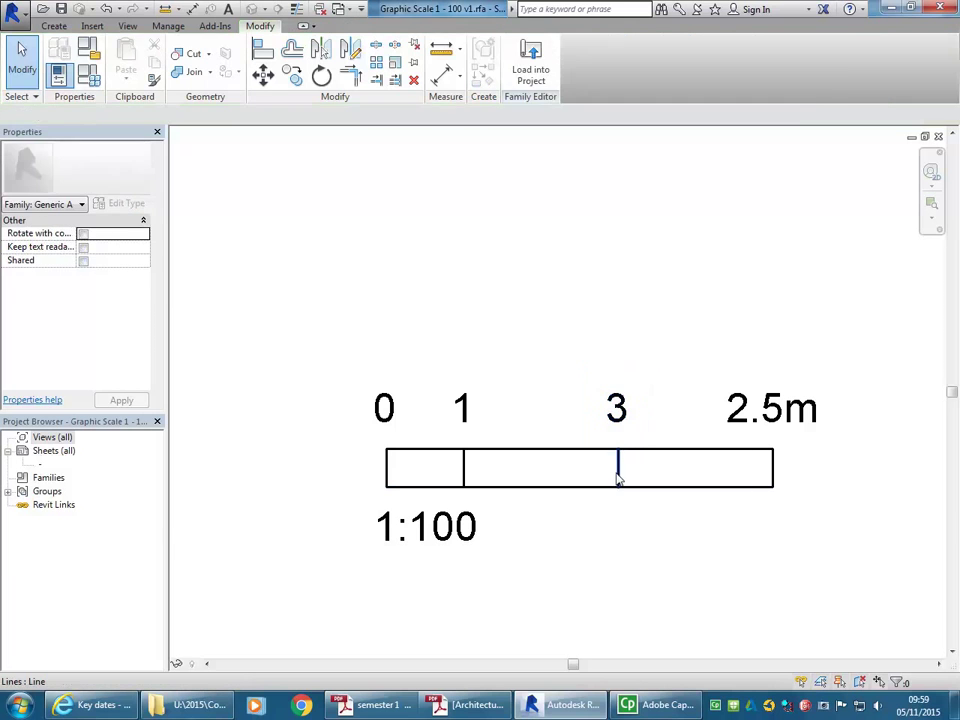
{"action": "left_click", "coordinate": [619, 474]}
{"action": "left_click", "coordinate": [618, 426], "text": "ctrl"}
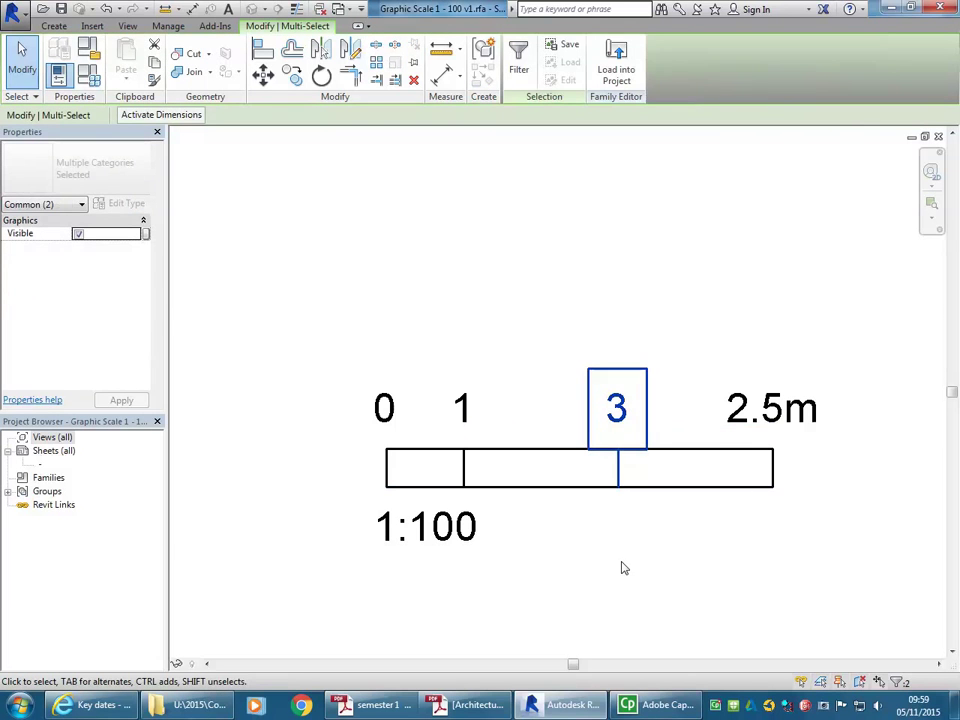
{"action": "scroll", "coordinate": [600, 395], "scroll_direction": "up", "scroll_amount": 3}
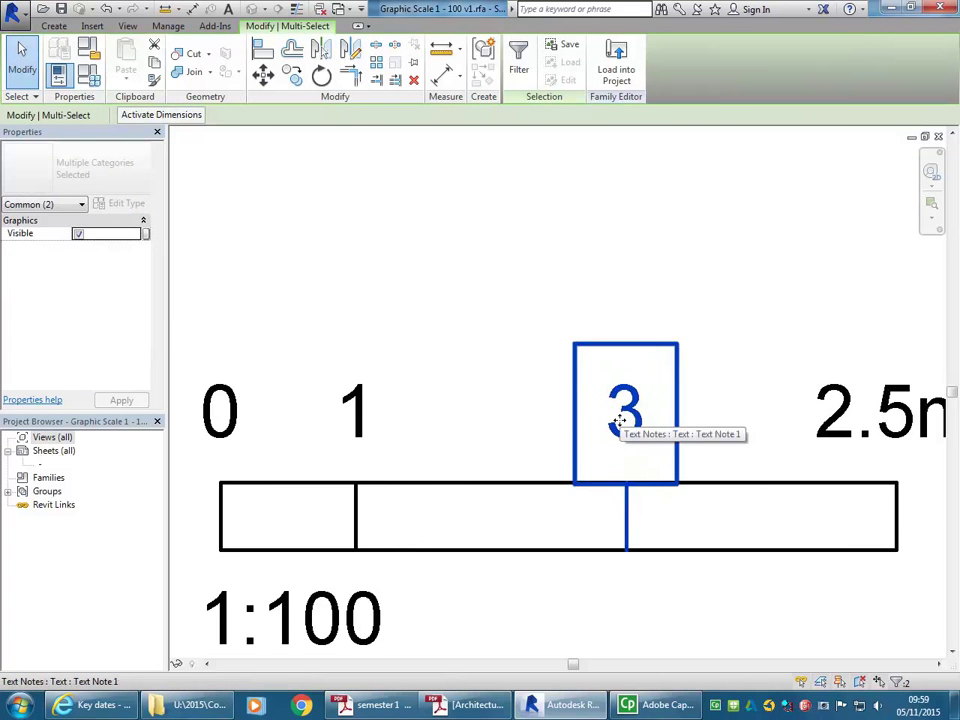
{"action": "scroll", "coordinate": [617, 424], "scroll_direction": "down", "scroll_amount": 2}
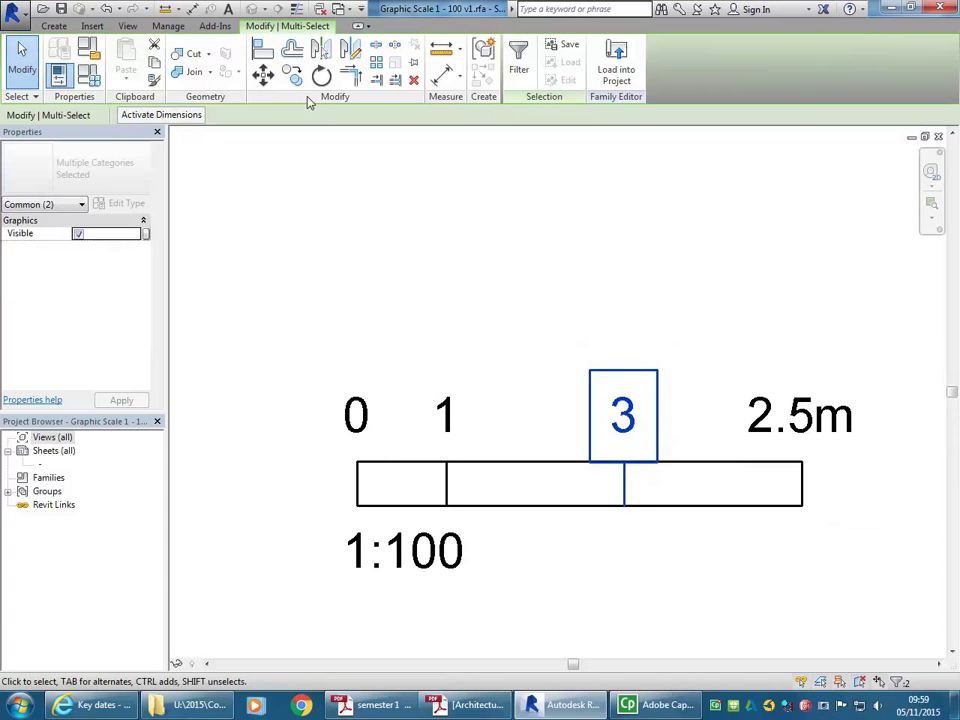
{"action": "left_click", "coordinate": [263, 73]}
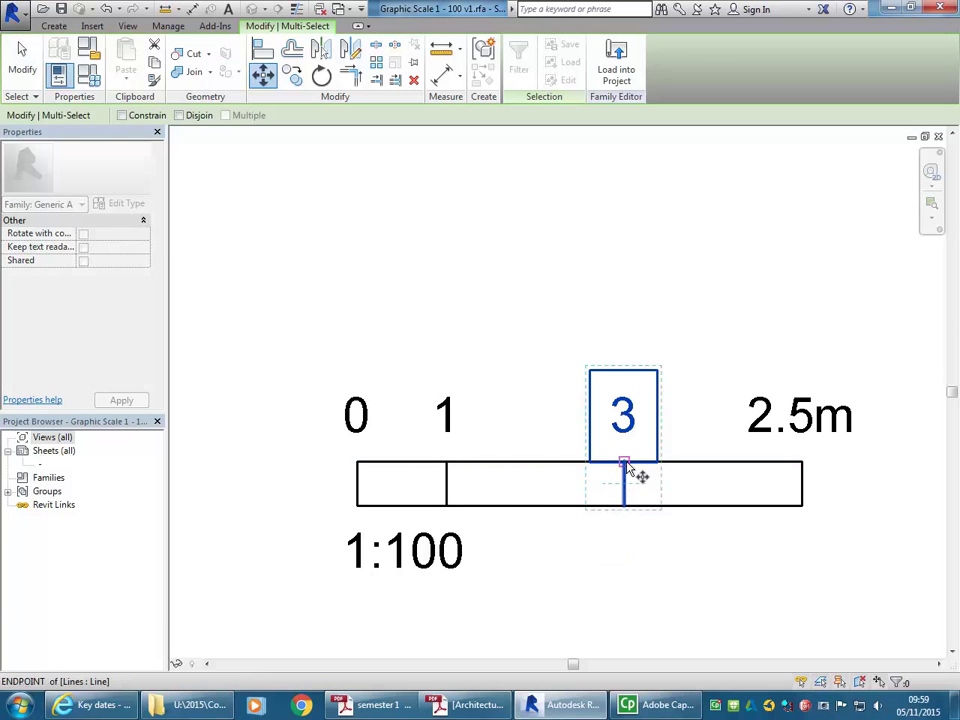
{"action": "key", "text": "Escape"}
{"action": "key", "text": "Escape"}
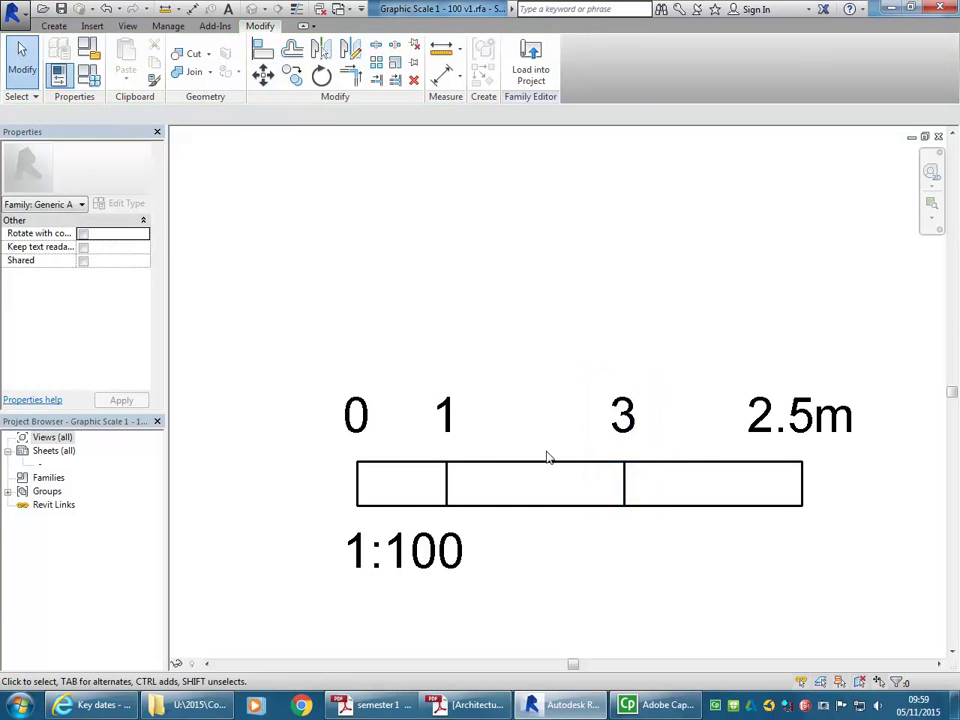
{"action": "scroll", "coordinate": [606, 452], "scroll_direction": "down", "scroll_amount": 1}
{"action": "middle_click_drag", "start_coordinate": [615, 454], "coordinate": [611, 484]}
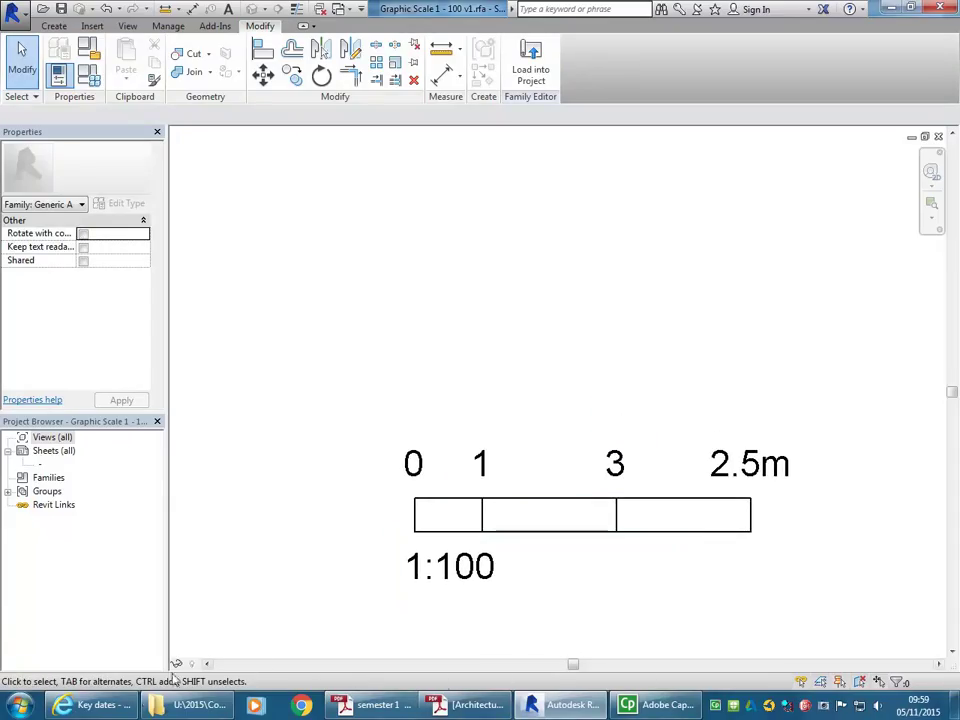
Step: Measure the distance from the scale bar's left end to the 3 tick
{"action": "key", "text": "super"}
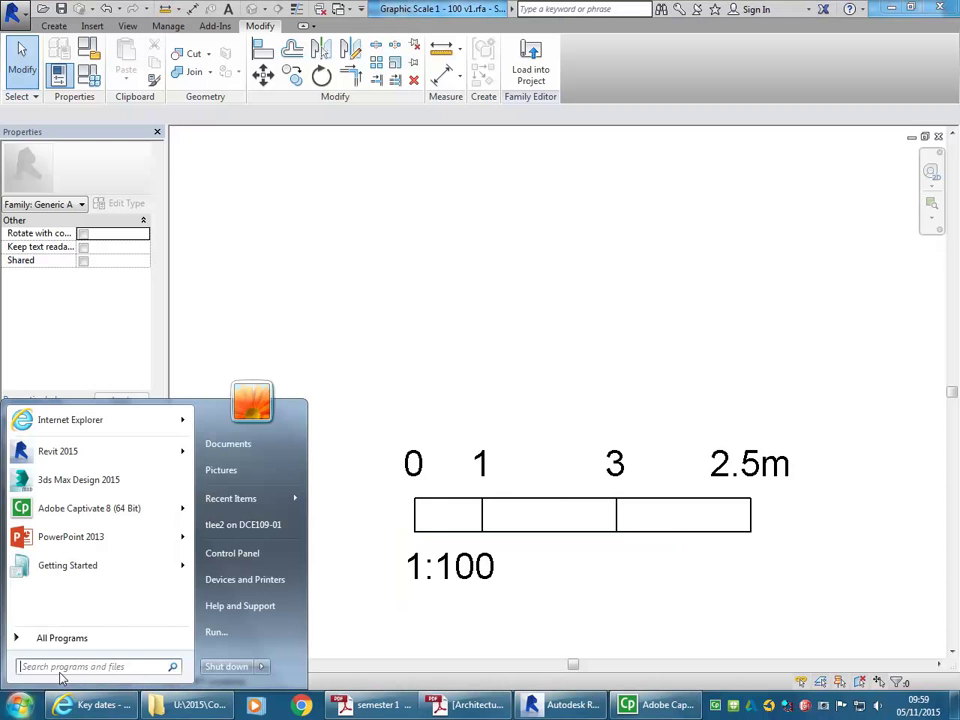
{"action": "key", "text": "super"}
{"action": "scroll", "coordinate": [522, 408], "scroll_direction": "up", "scroll_amount": 1}
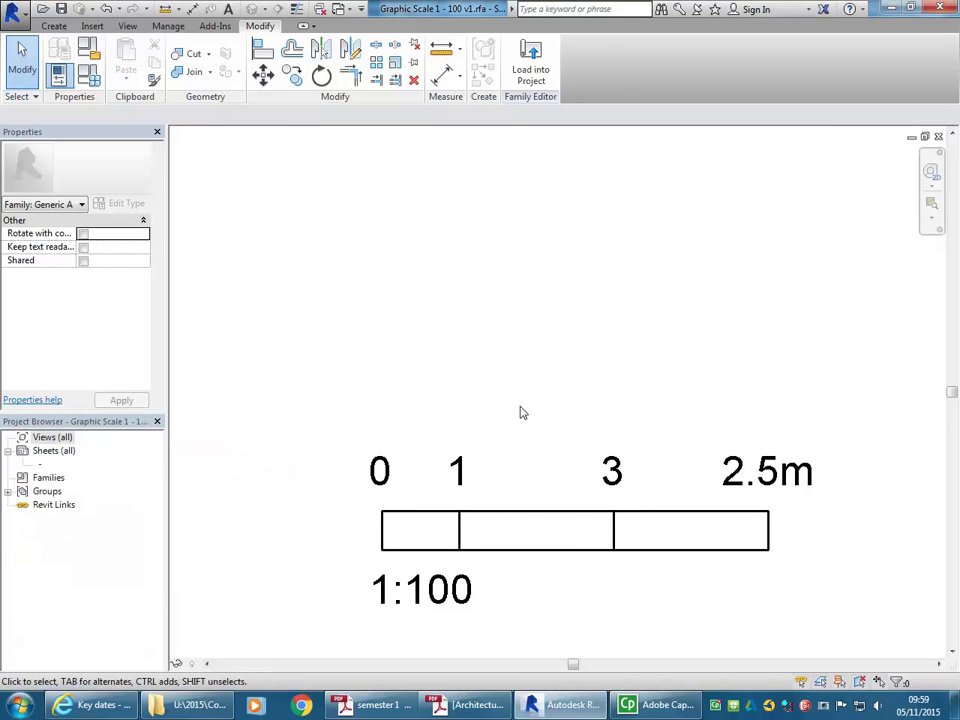
{"action": "middle_click_drag", "start_coordinate": [502, 335], "coordinate": [464, 315]}
{"action": "left_click", "coordinate": [441, 47]}
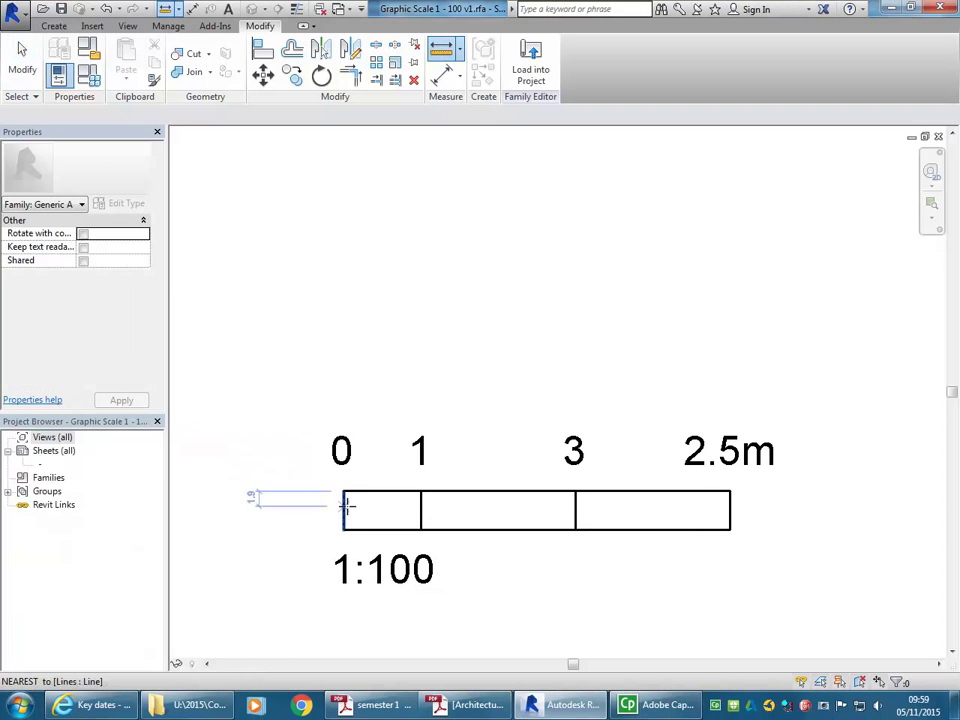
{"action": "left_click", "coordinate": [340, 490]}
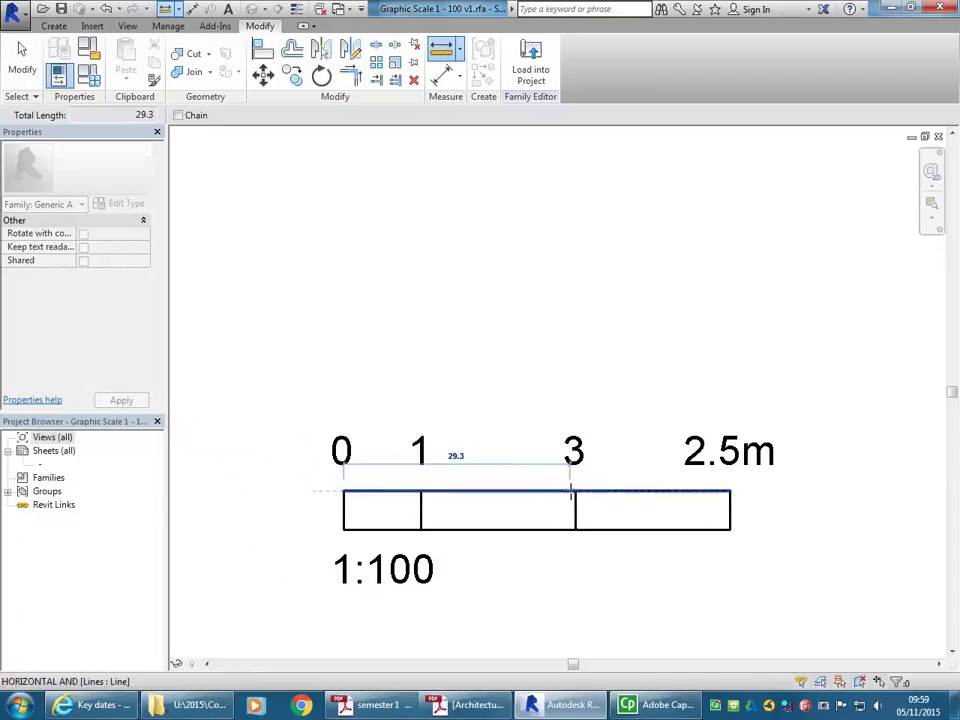
{"action": "left_click", "coordinate": [575, 490]}
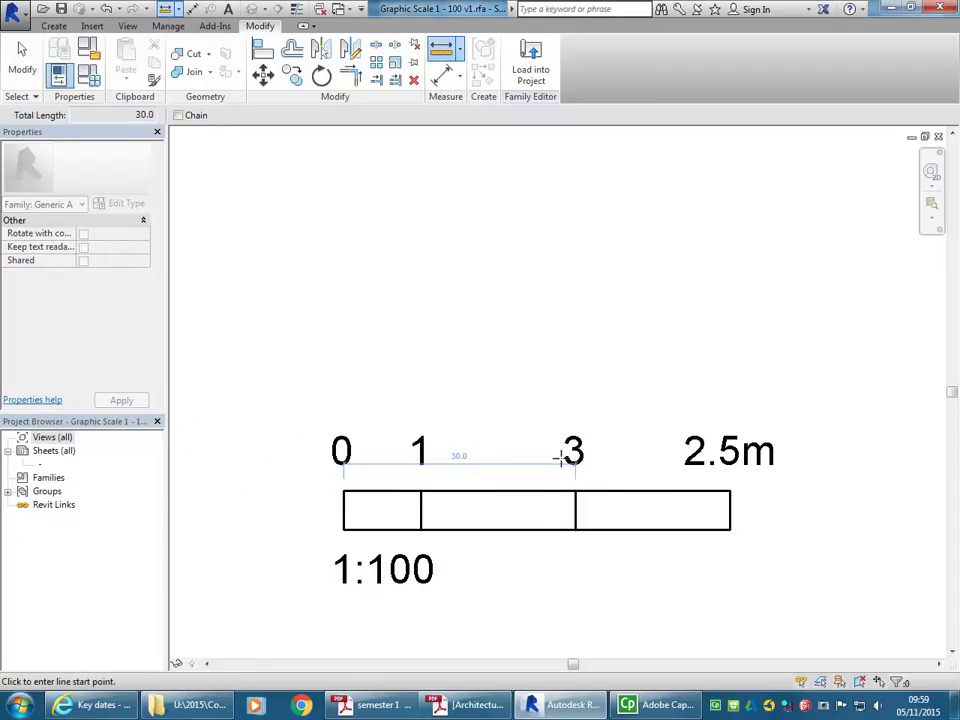
{"action": "key", "text": "Escape"}
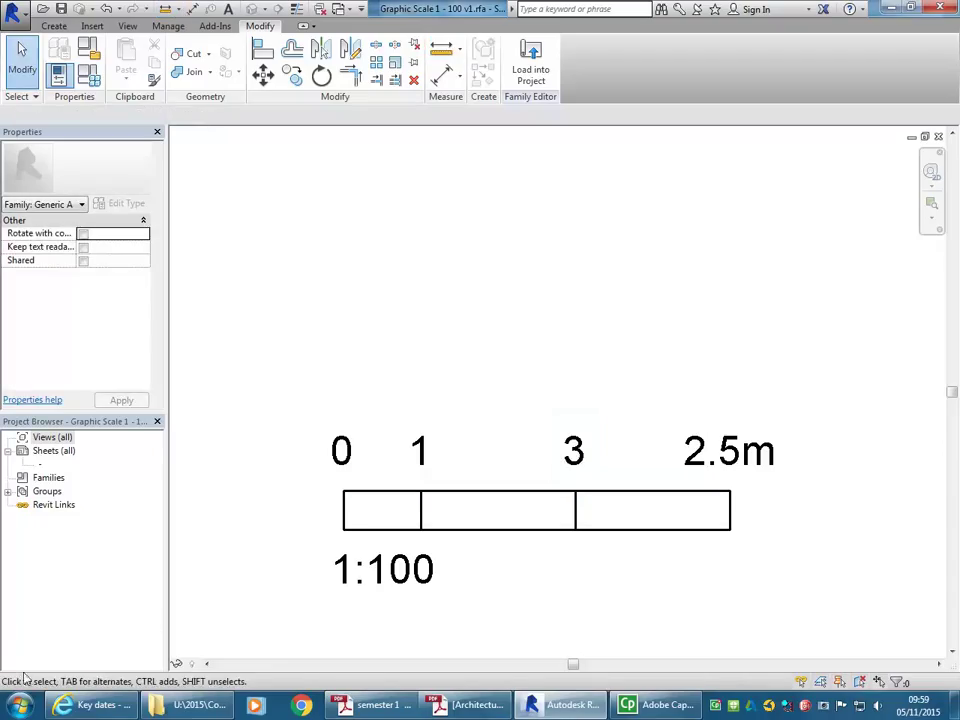
Step: Bring up the Windows Start menu
{"action": "left_click", "coordinate": [20, 705]}
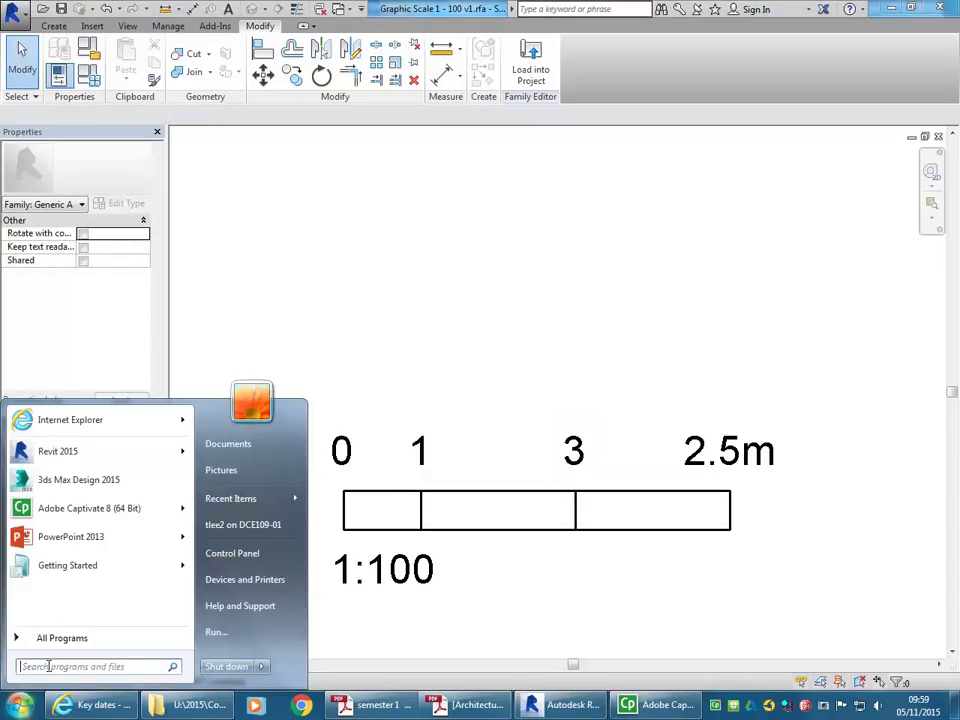
{"action": "left_click", "coordinate": [478, 418]}
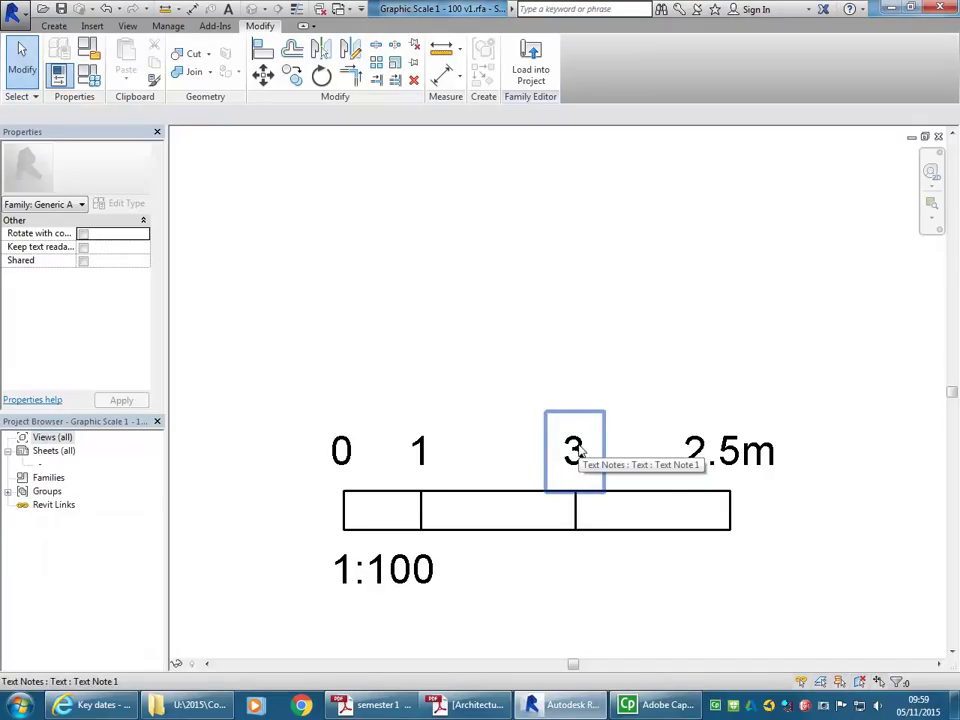
{"action": "left_click", "coordinate": [20, 705]}
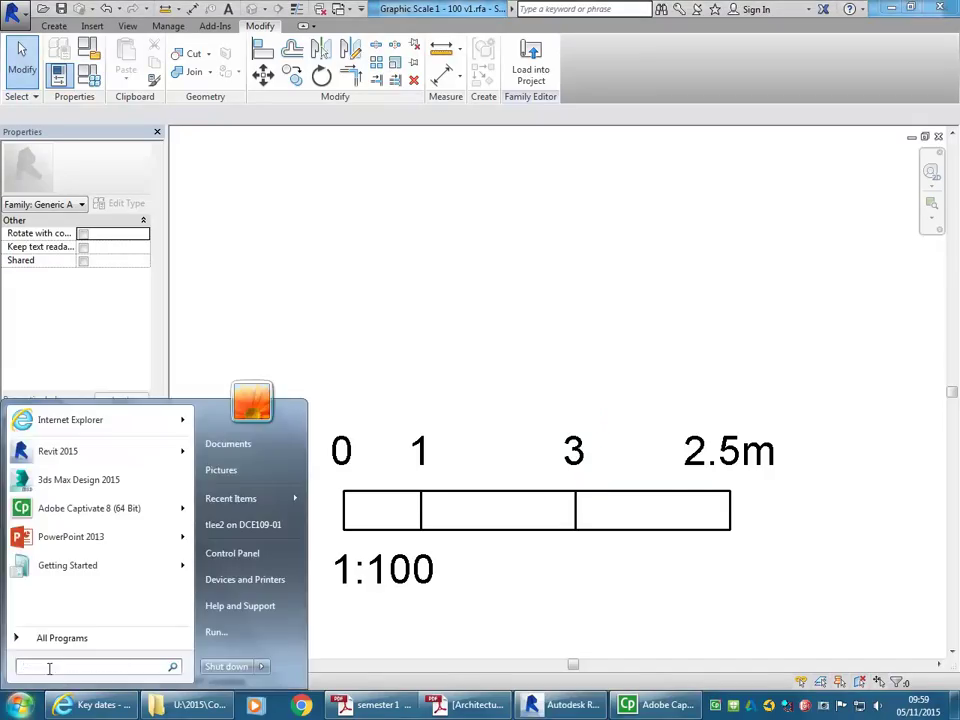
Step: Search 'cal' to reopen Calculator and move its window aside
{"action": "mouse_move", "coordinate": [86, 508]}
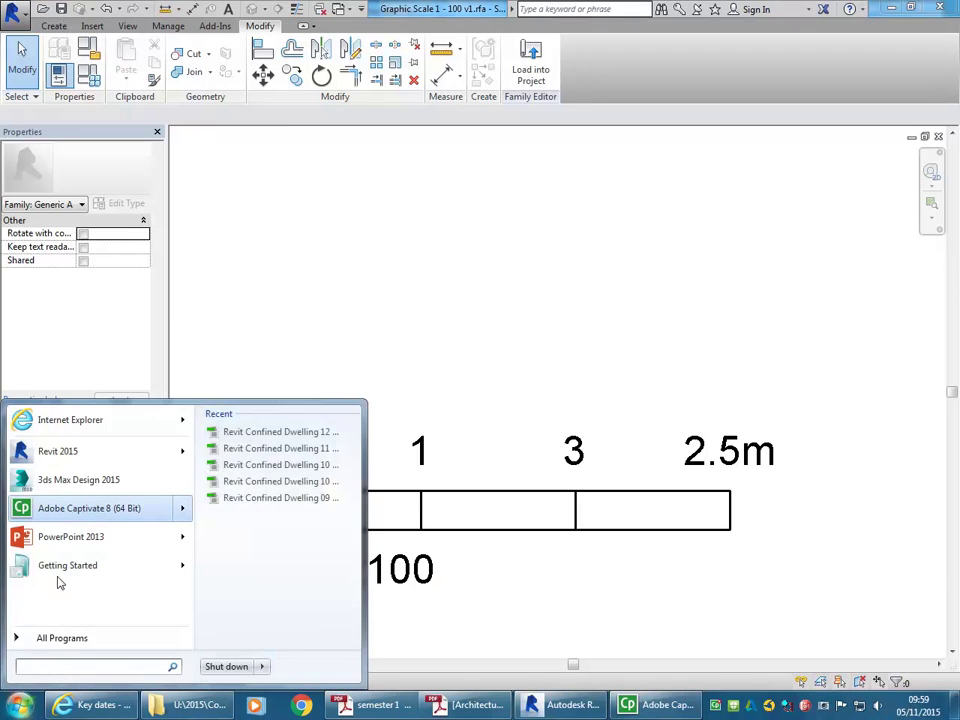
{"action": "type", "text": "cal"}
{"action": "left_click", "coordinate": [38, 442]}
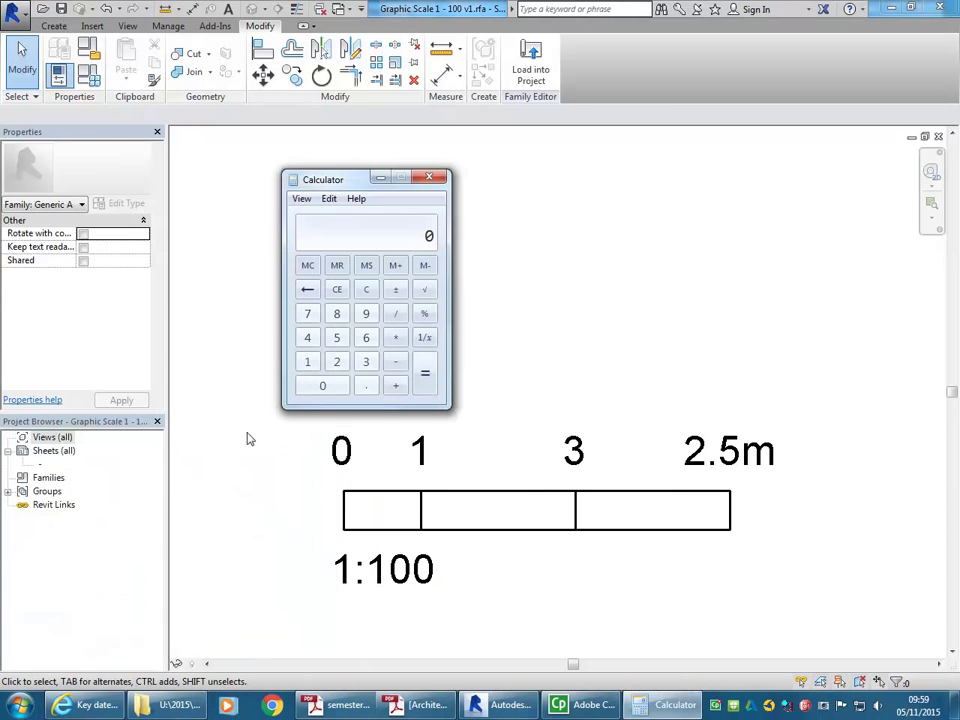
{"action": "left_click_drag", "start_coordinate": [350, 184], "coordinate": [292, 165]}
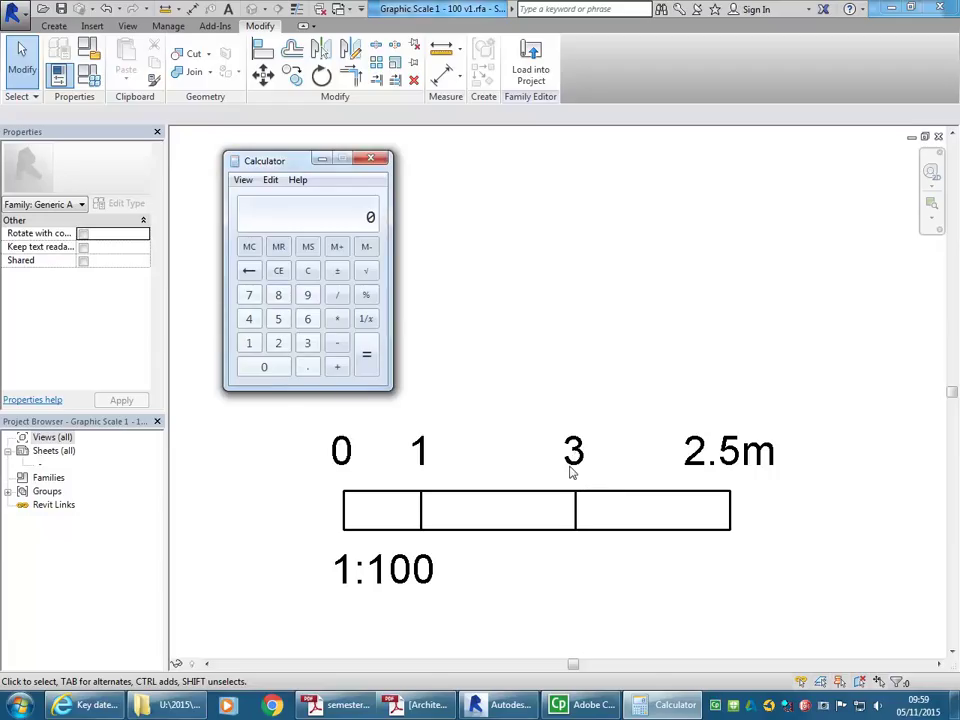
Step: Compute 2000 ÷ 50 in Calculator, giving 40
{"action": "left_click", "coordinate": [279, 344]}
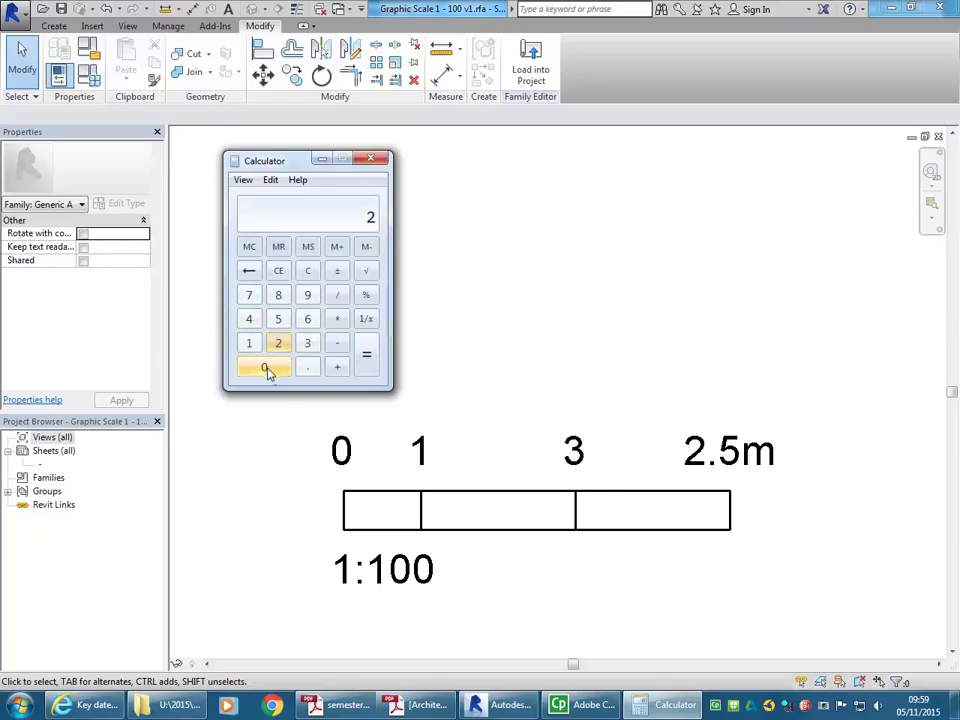
{"action": "double_click", "coordinate": [265, 369]}
{"action": "left_click", "coordinate": [265, 369]}
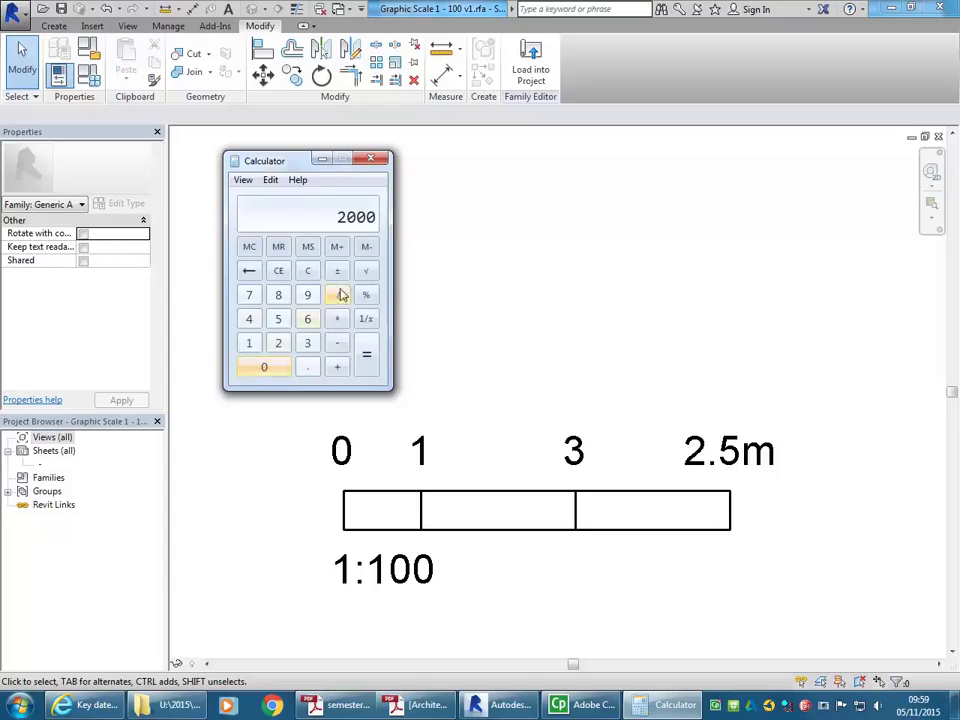
{"action": "left_click", "coordinate": [341, 294]}
{"action": "left_click", "coordinate": [279, 319]}
{"action": "left_click", "coordinate": [264, 367]}
{"action": "left_click", "coordinate": [366, 353]}
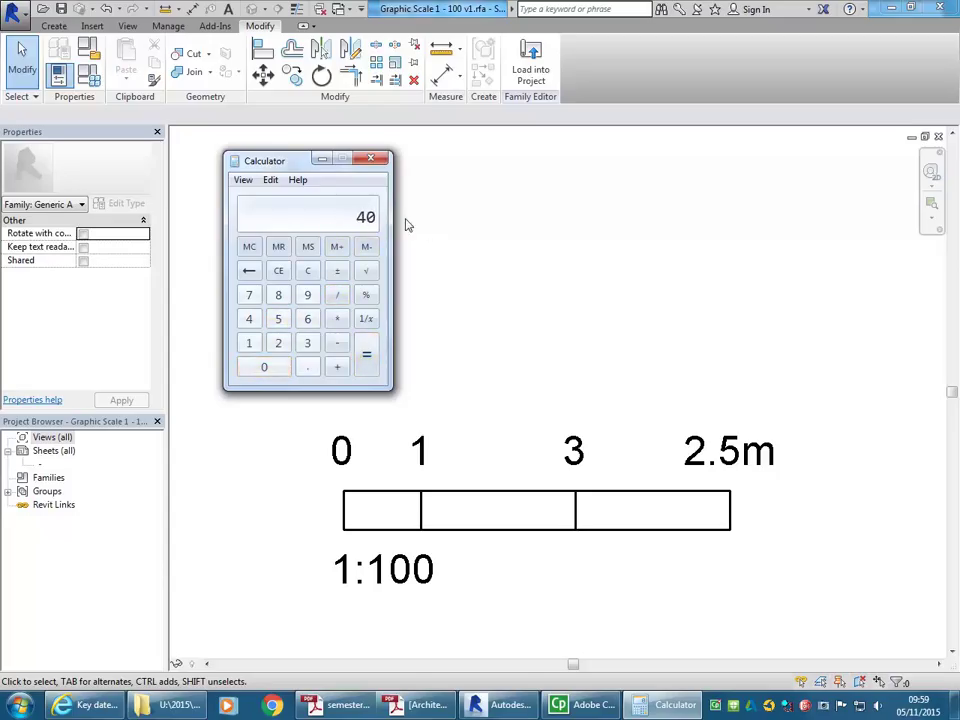
Step: Dimension the divider under 3 from the bar's left end and set that distance to 20
{"action": "left_click", "coordinate": [585, 516]}
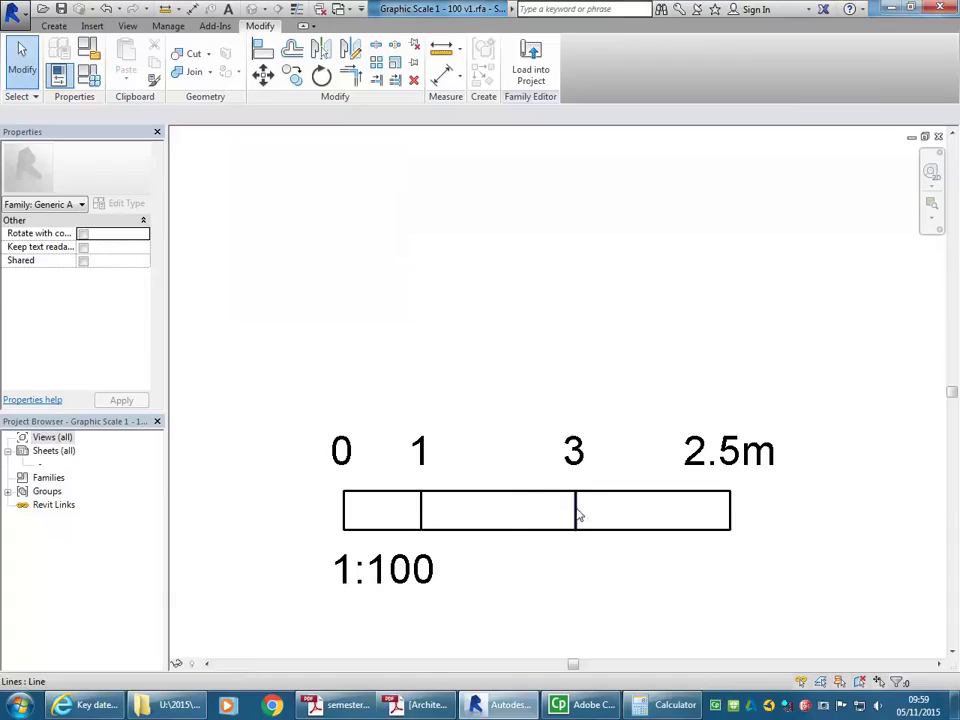
{"action": "left_click", "coordinate": [577, 514]}
{"action": "left_click_drag", "start_coordinate": [423, 478], "coordinate": [345, 499]}
{"action": "left_click", "coordinate": [460, 463]}
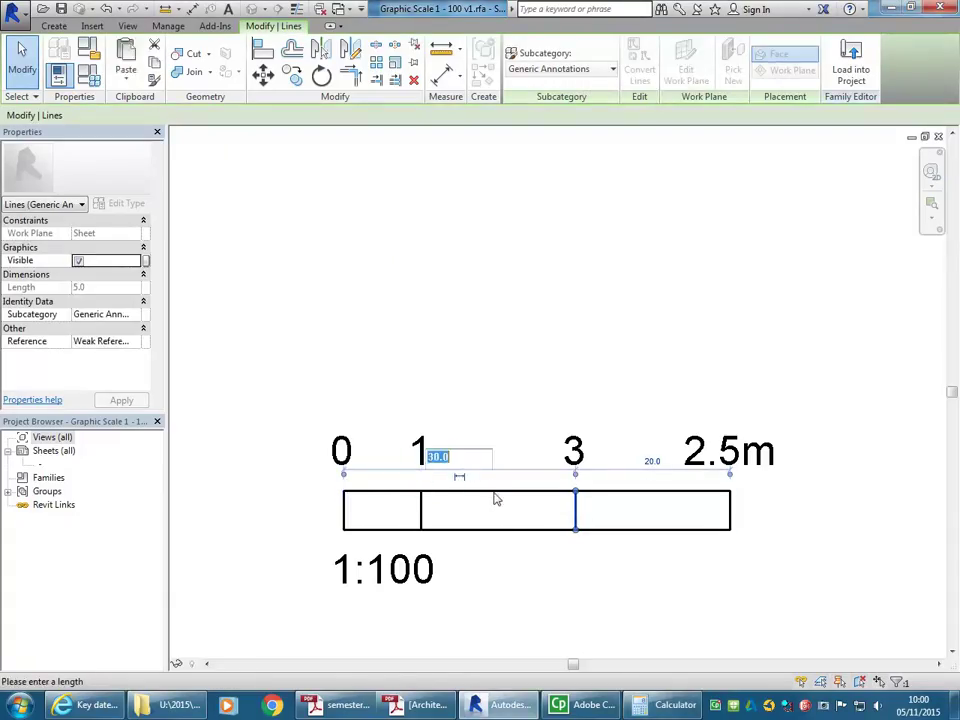
{"action": "type", "text": "40"}
{"action": "key", "text": "Return"}
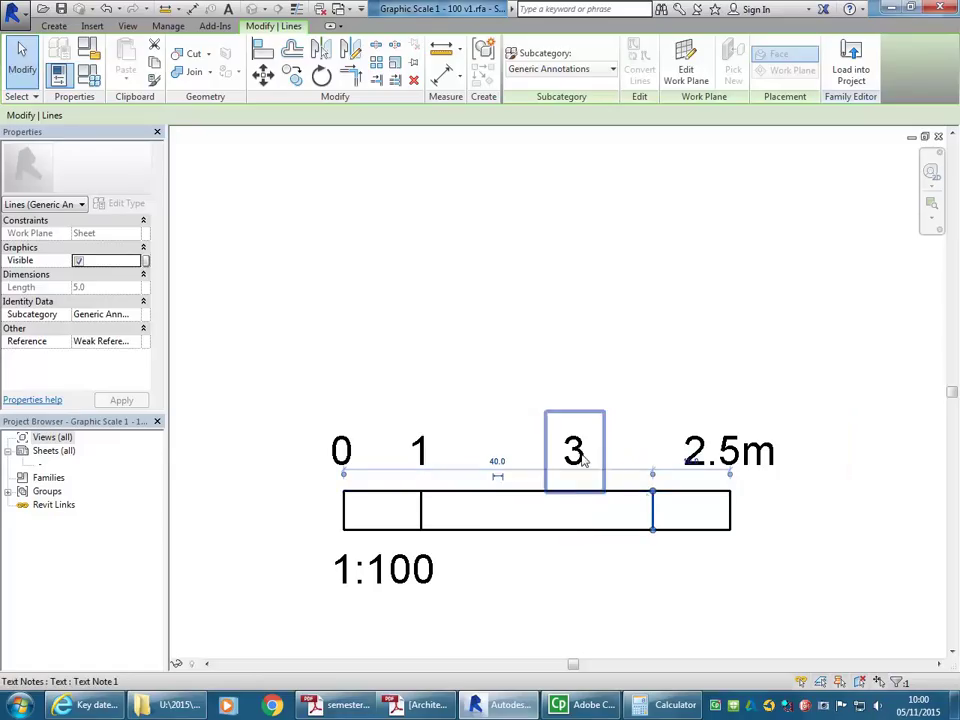
{"action": "left_click", "coordinate": [498, 461]}
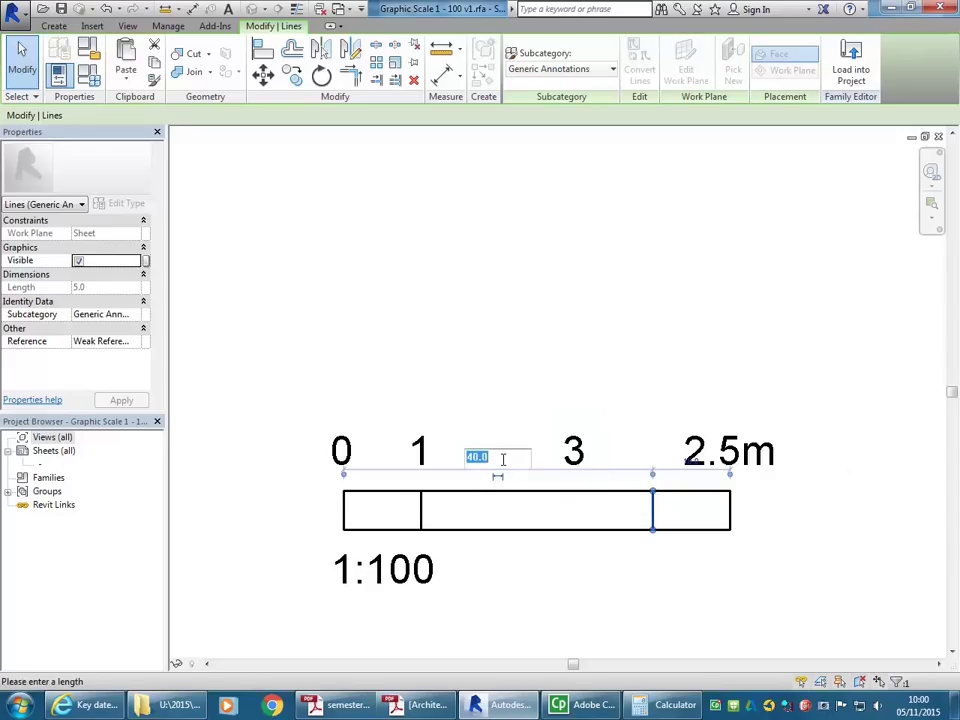
{"action": "type", "text": "20"}
{"action": "key", "text": "Return"}
{"action": "key", "text": "Escape"}
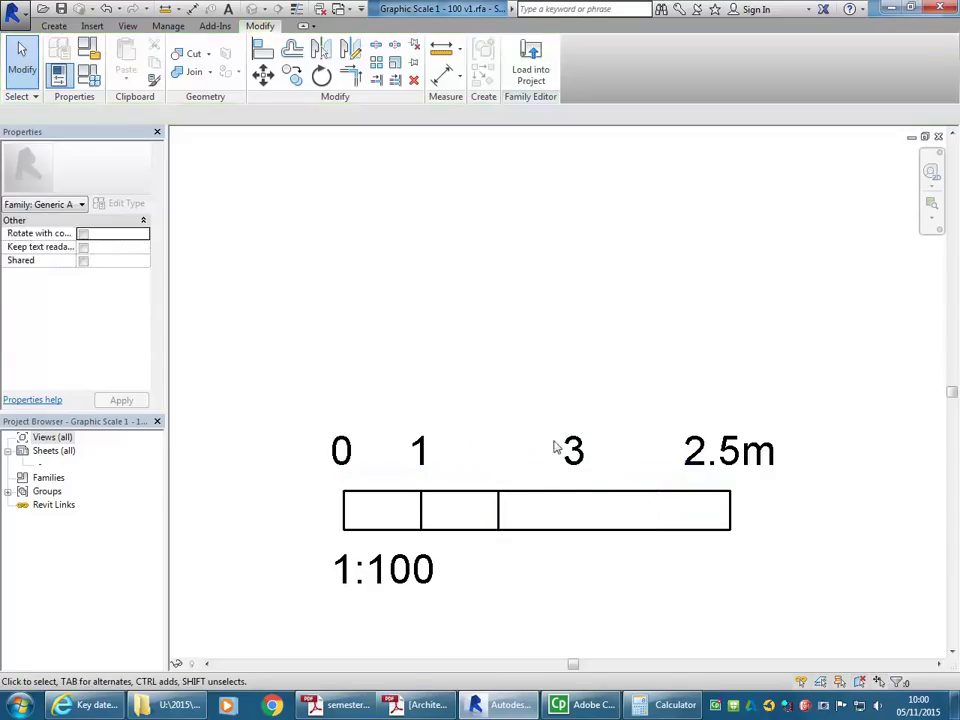
Step: Move the 1 label so it sits above the relocated divider
{"action": "left_click", "coordinate": [422, 466]}
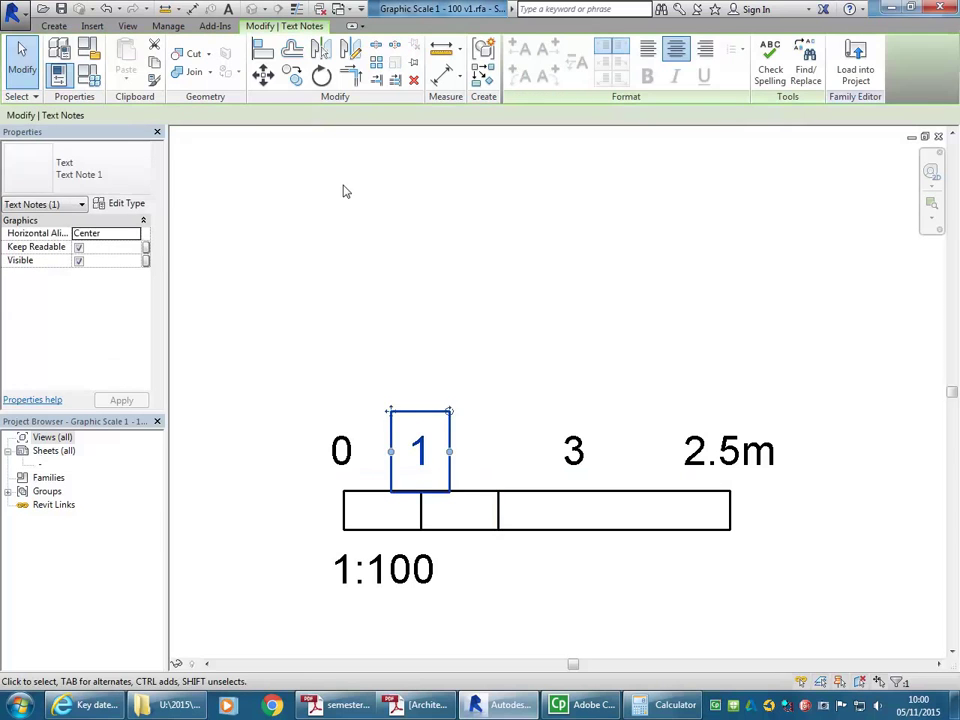
{"action": "left_click", "coordinate": [263, 73]}
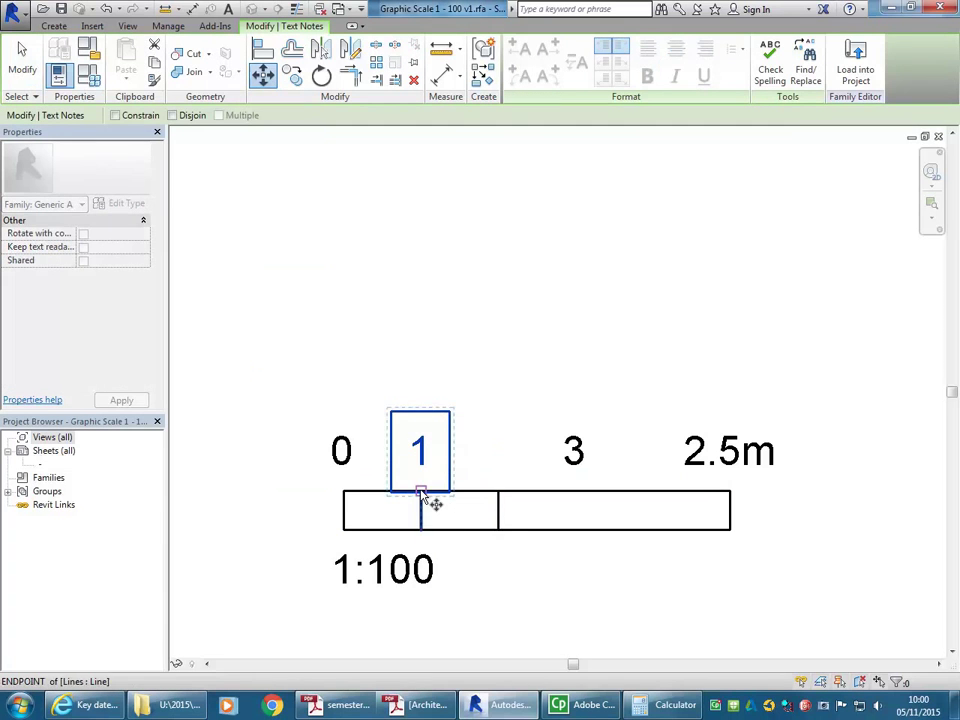
{"action": "left_click", "coordinate": [430, 500]}
{"action": "left_click", "coordinate": [498, 492]}
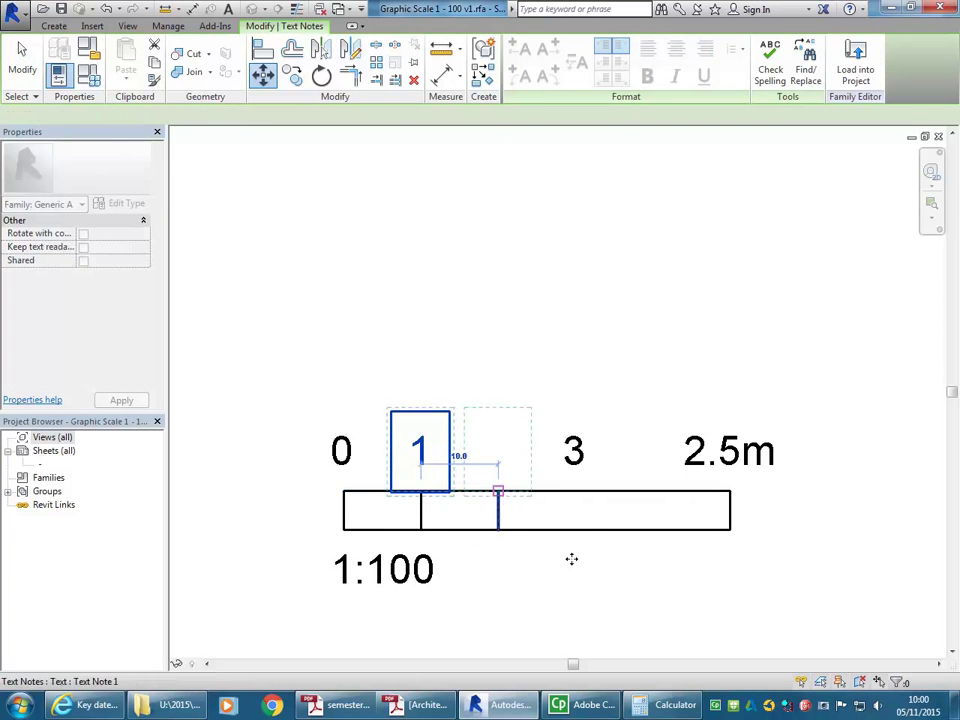
{"action": "key", "text": "Escape"}
Step: Delete the 3 label and the old first divider line
{"action": "left_click", "coordinate": [576, 476]}
{"action": "key", "text": "Delete"}
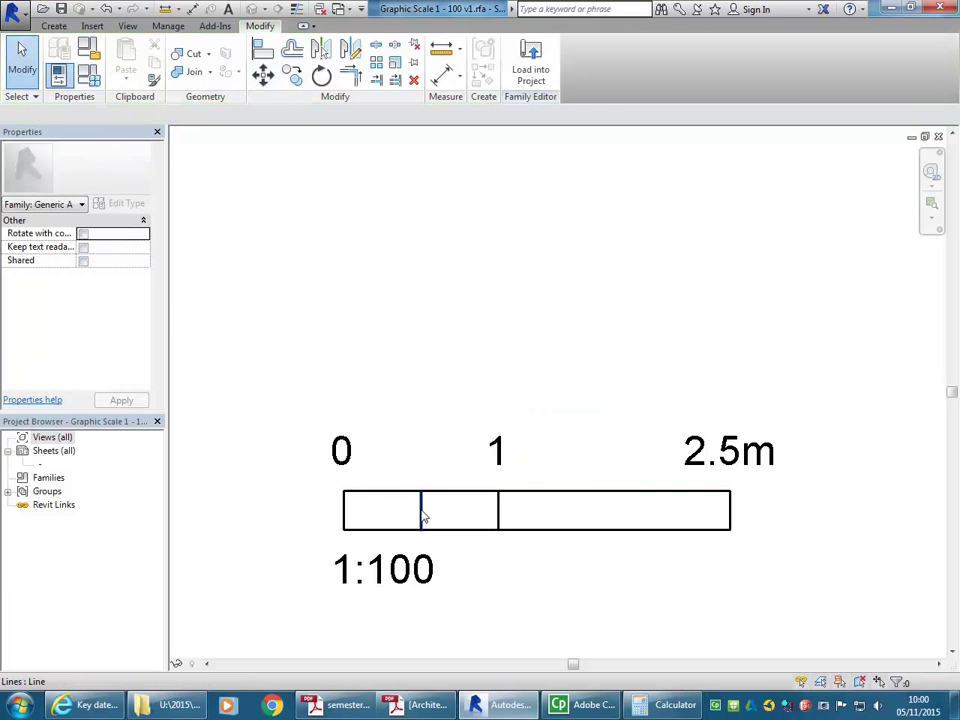
{"action": "left_click", "coordinate": [421, 516]}
{"action": "key", "text": "Delete"}
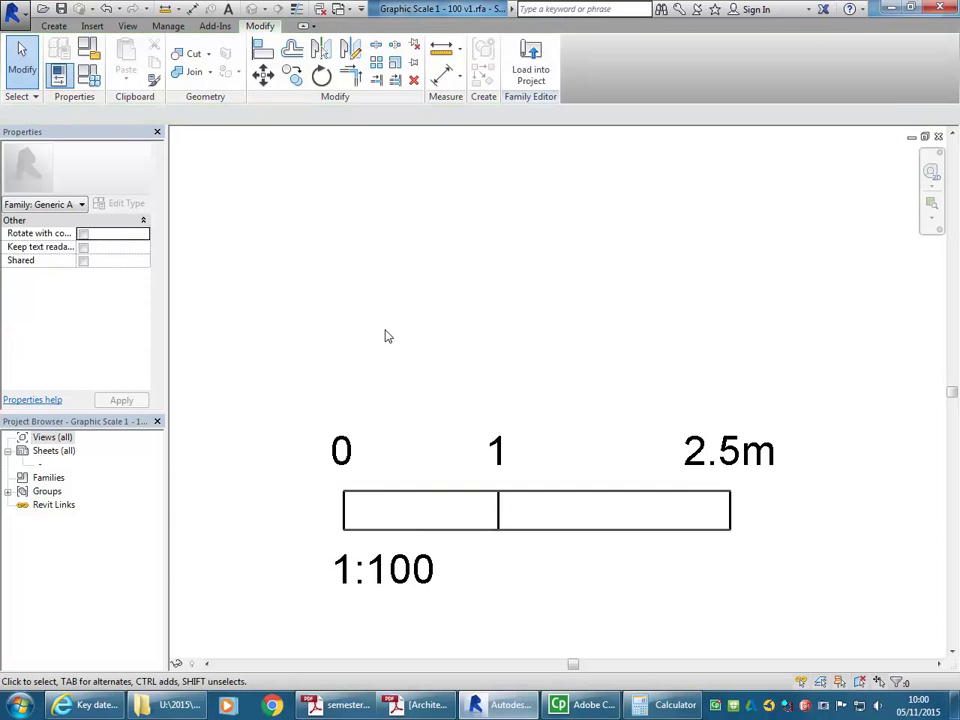
{"action": "scroll", "coordinate": [388, 336], "scroll_direction": "down", "scroll_amount": 1}
{"action": "scroll", "coordinate": [388, 336], "scroll_direction": "up", "scroll_amount": 1}
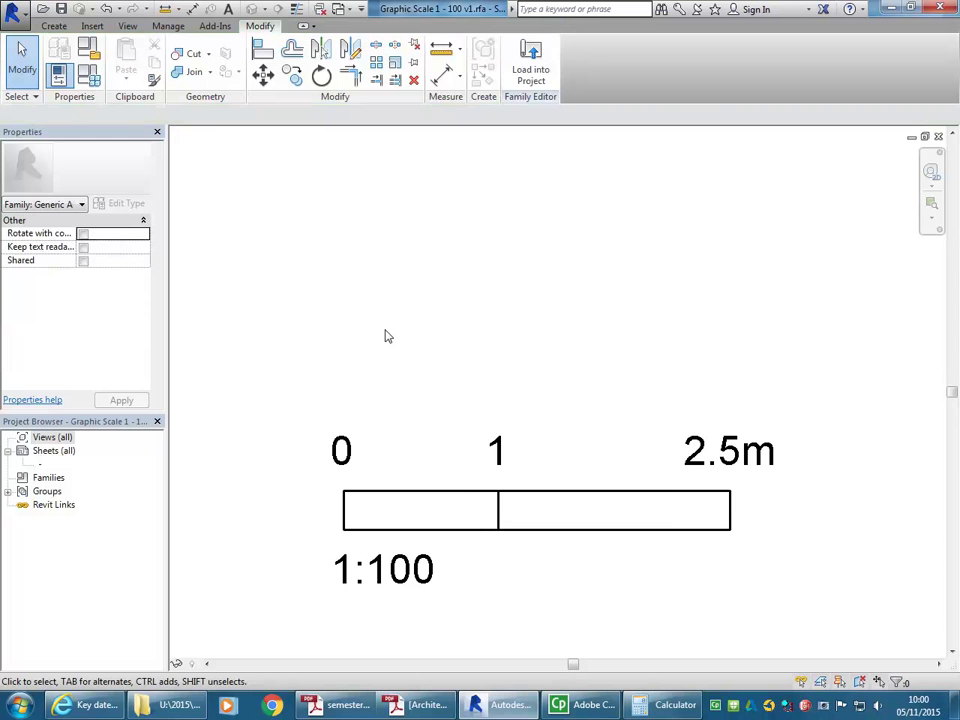
Step: Copy the middle divider and its 1 label one division further right
{"action": "left_click", "coordinate": [499, 515]}
{"action": "left_click", "coordinate": [497, 435], "text": "ctrl"}
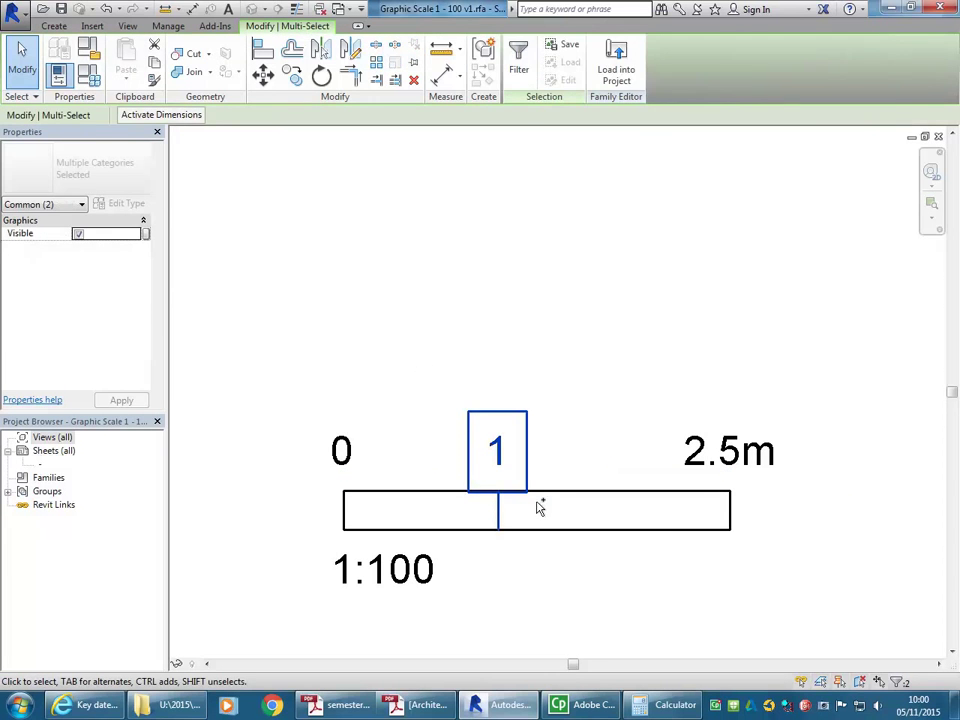
{"action": "left_click", "coordinate": [291, 75]}
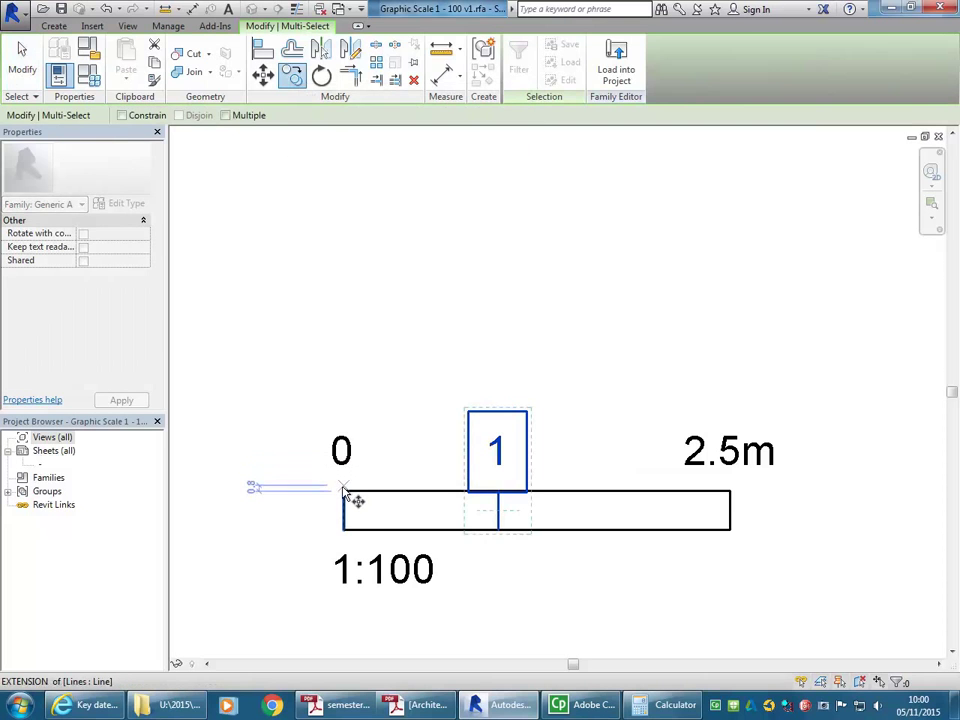
{"action": "left_click", "coordinate": [343, 492]}
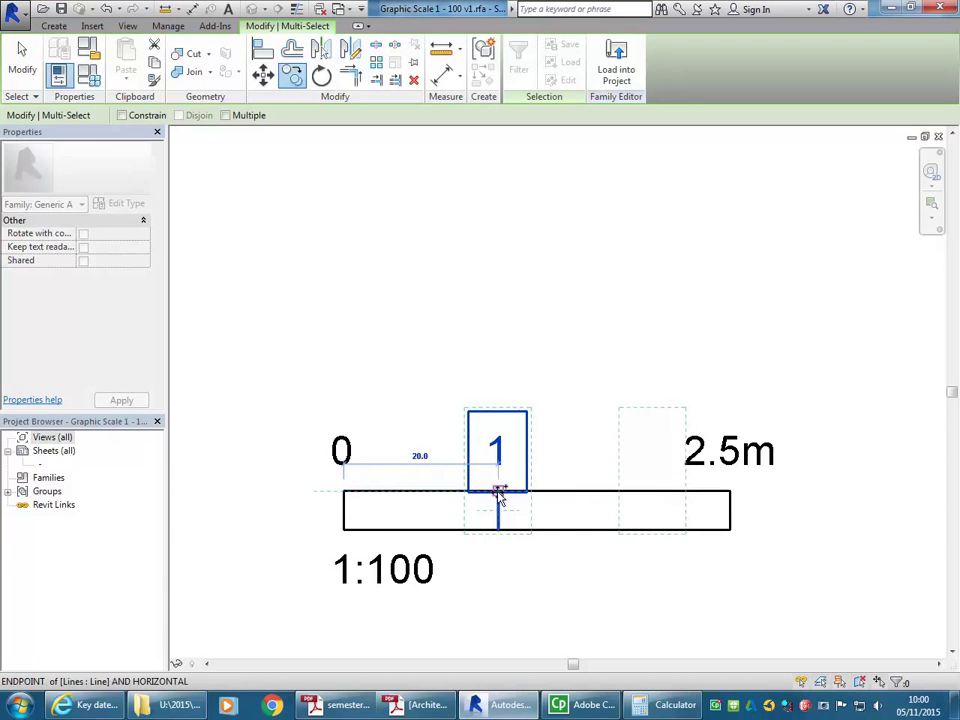
{"action": "left_click", "coordinate": [498, 491]}
{"action": "key", "text": "Escape"}
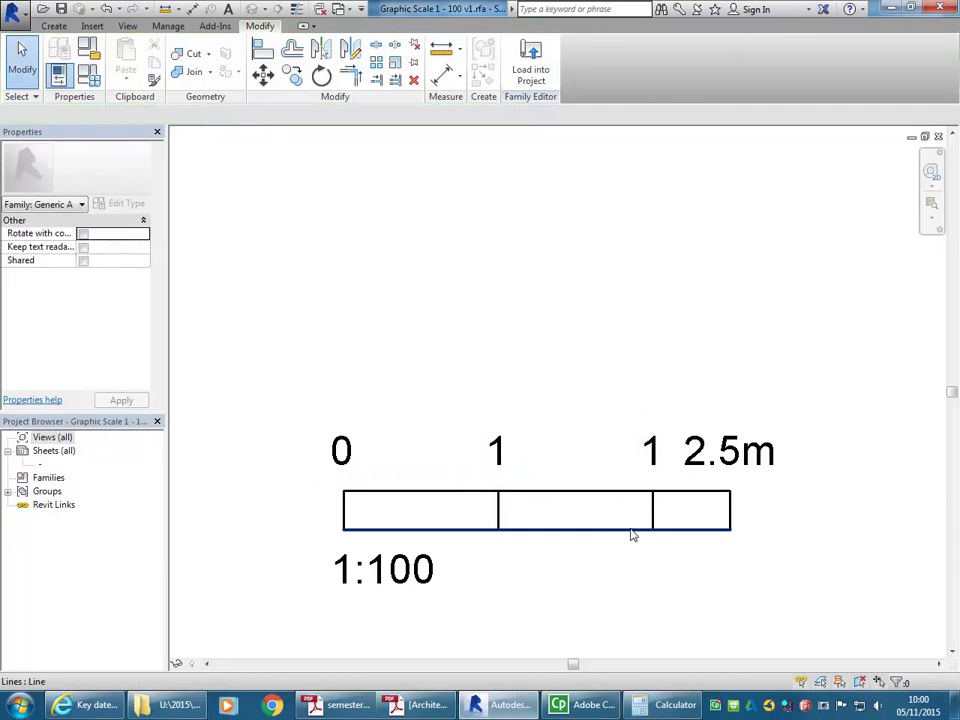
Step: Nudge the 2.5m label slightly to the right
{"action": "left_click", "coordinate": [704, 462]}
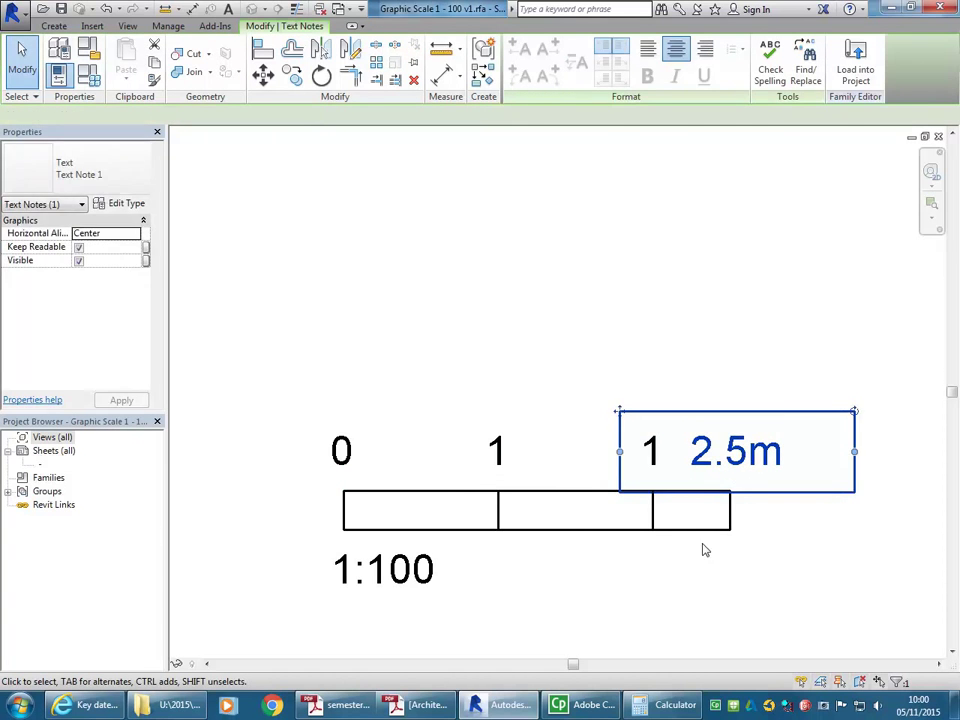
{"action": "key", "text": "Right"}
{"action": "key", "text": "Right"}
{"action": "key", "text": "Right"}
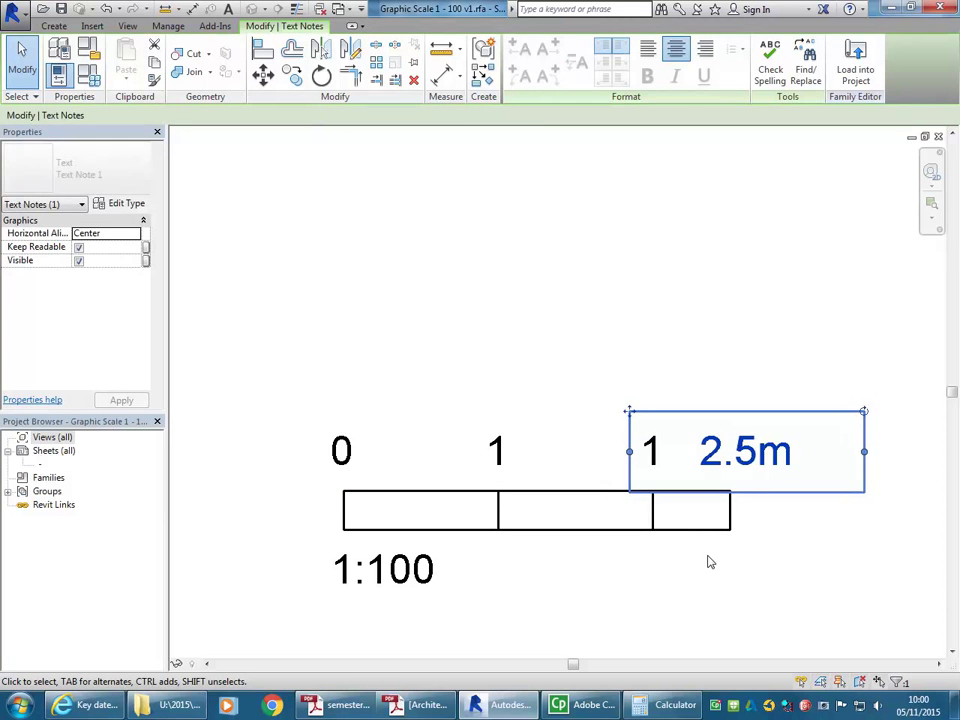
{"action": "left_click", "coordinate": [568, 422]}
Step: Change the copied 1 label so it reads 2
{"action": "double_click", "coordinate": [655, 456]}
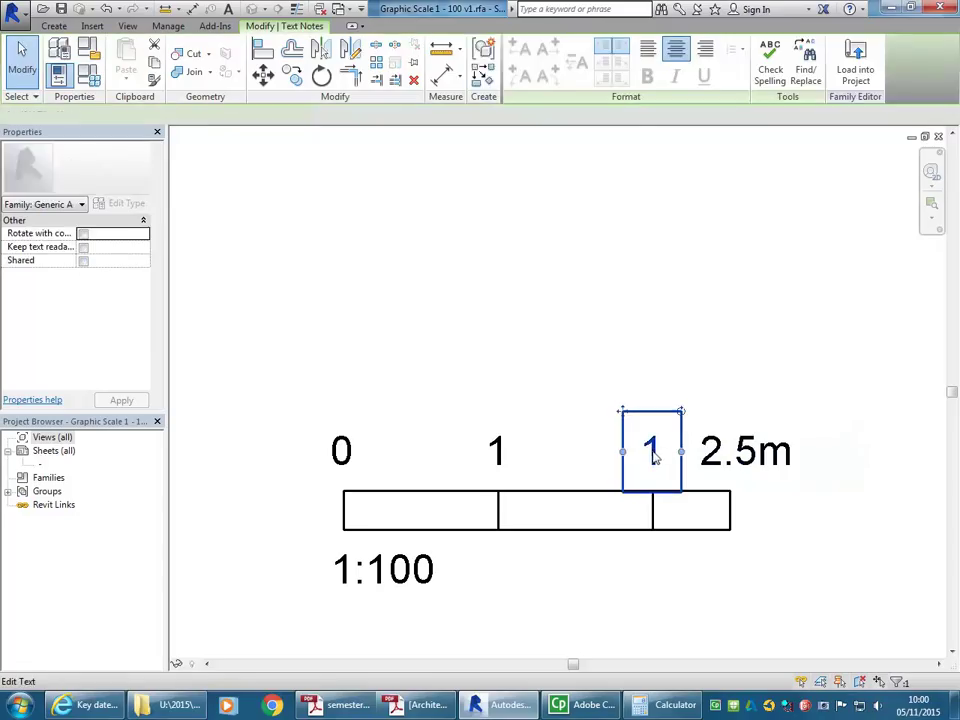
{"action": "type", "text": "2"}
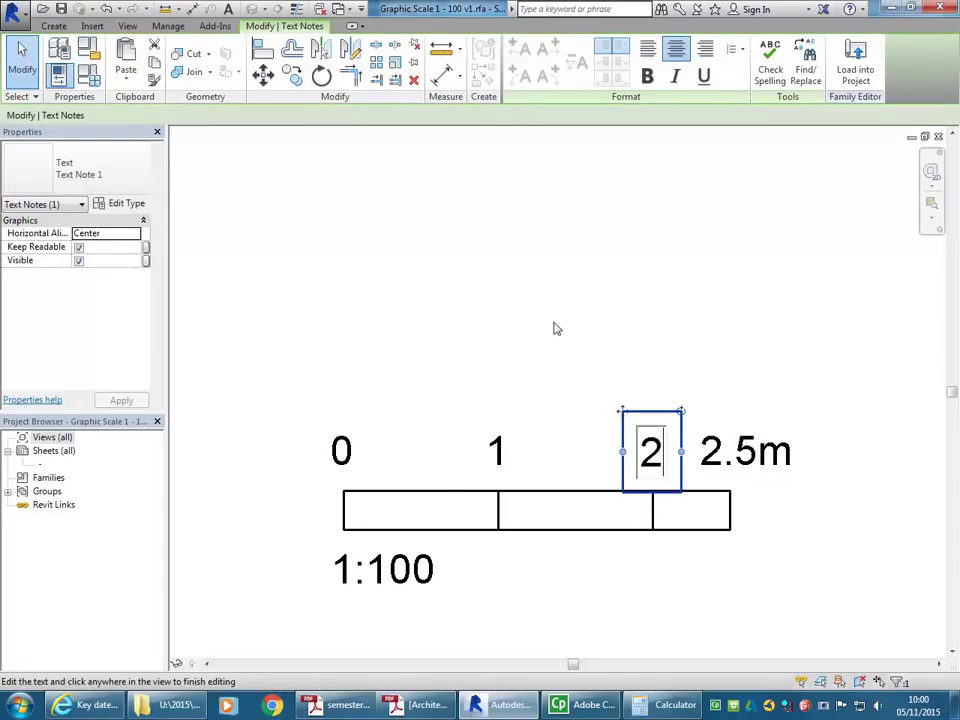
{"action": "left_click", "coordinate": [574, 336]}
{"action": "scroll", "coordinate": [583, 341], "scroll_direction": "down", "scroll_amount": 3}
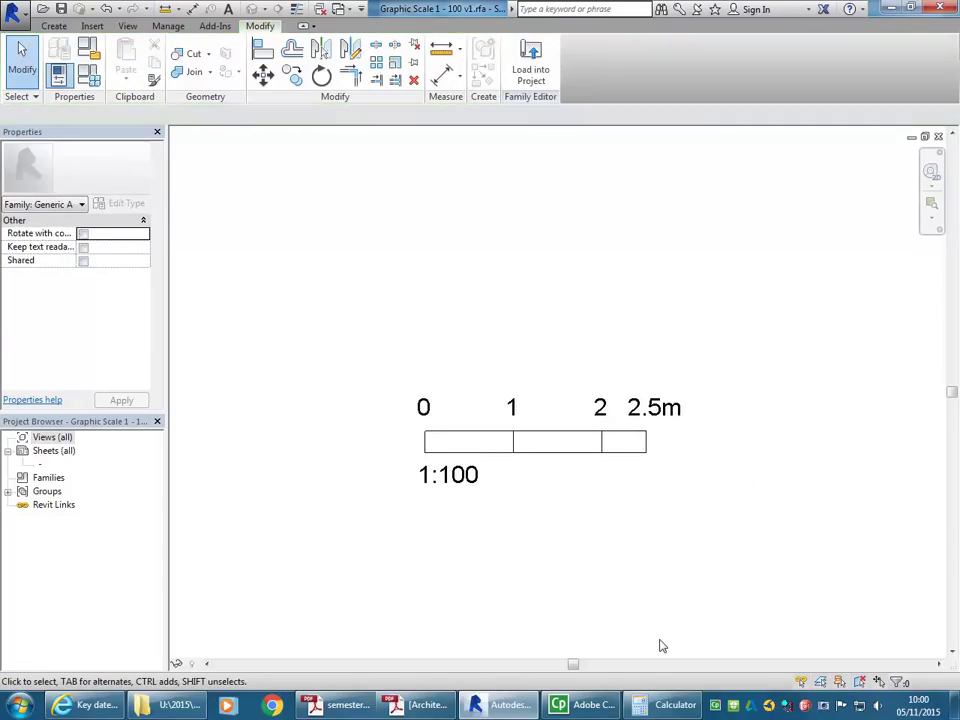
{"action": "scroll", "coordinate": [620, 388], "scroll_direction": "up", "scroll_amount": 2}
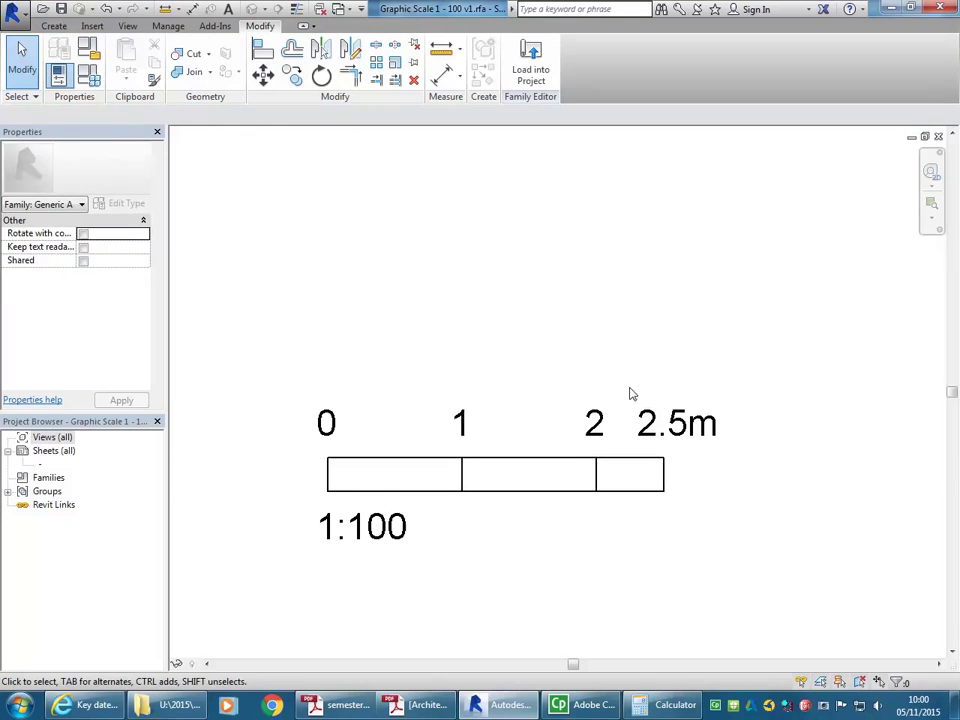
{"action": "left_click", "coordinate": [657, 440]}
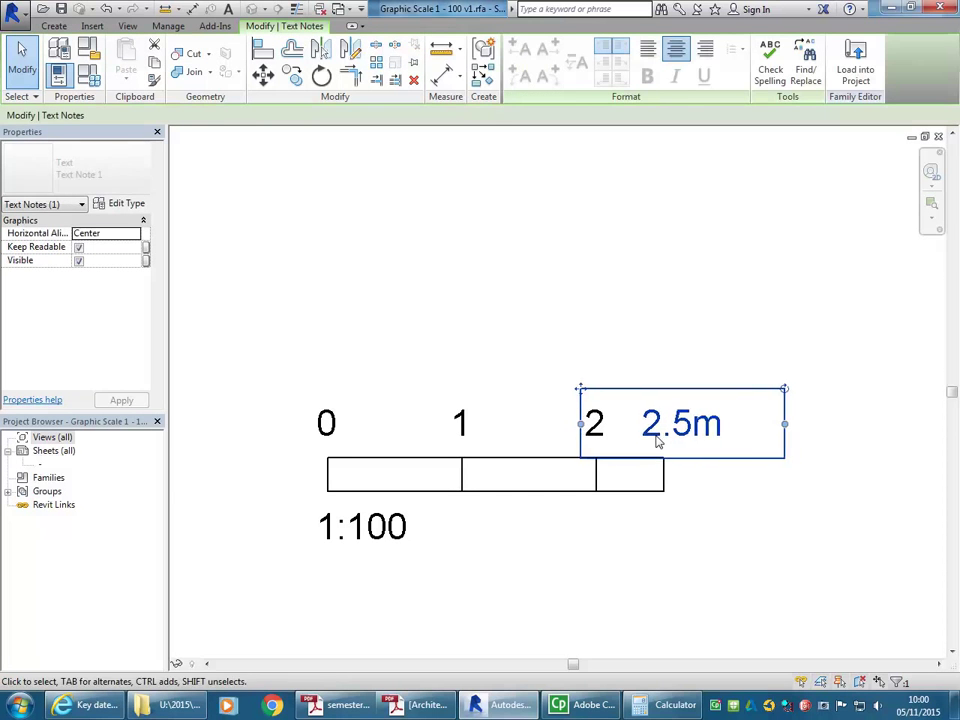
{"action": "left_click", "coordinate": [641, 530]}
Step: Edit the ratio note beneath the bar from 1:100 to 1:50
{"action": "scroll", "coordinate": [641, 530], "scroll_direction": "down", "scroll_amount": 2}
{"action": "mouse_move", "coordinate": [615, 575]}
{"action": "middle_mouse_down"}
{"action": "mouse_move", "coordinate": [606, 581]}
{"action": "mouse_move", "coordinate": [605, 568]}
{"action": "middle_mouse_up"}
{"action": "scroll", "coordinate": [643, 525], "scroll_direction": "up", "scroll_amount": 1}
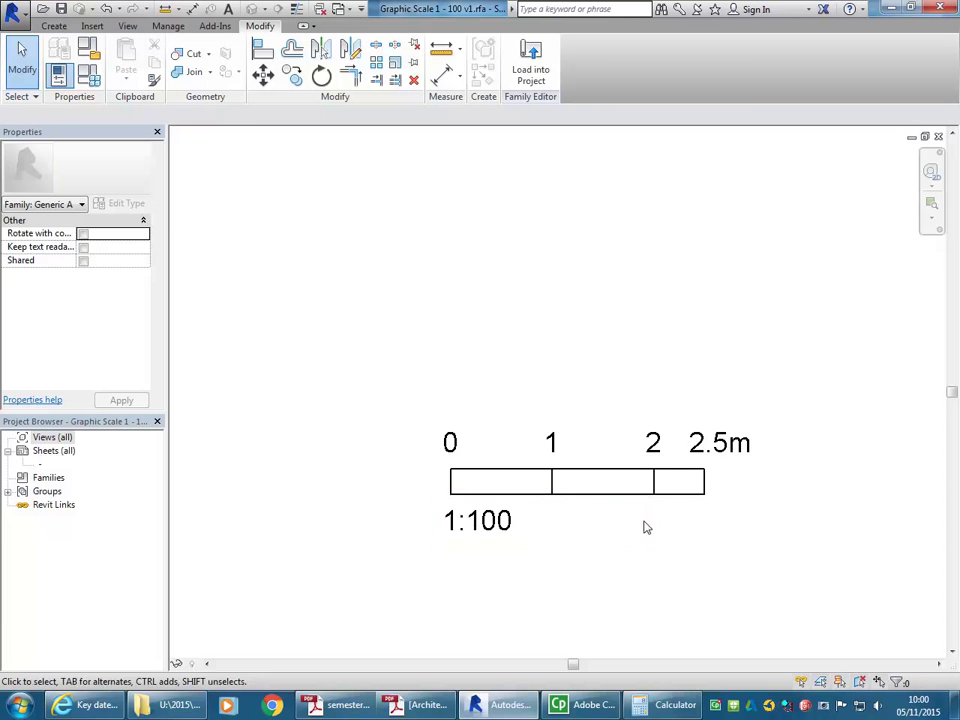
{"action": "middle_click_drag", "start_coordinate": [643, 525], "coordinate": [628, 548]}
{"action": "double_click", "coordinate": [472, 545]}
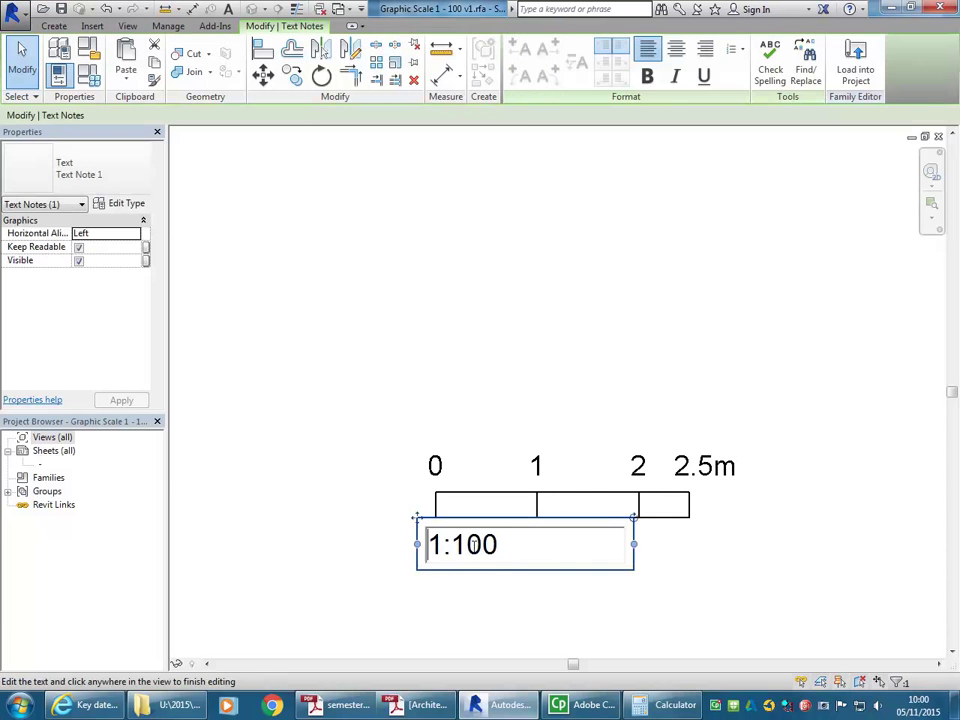
{"action": "key", "text": "BackSpace"}
{"action": "key", "text": "BackSpace"}
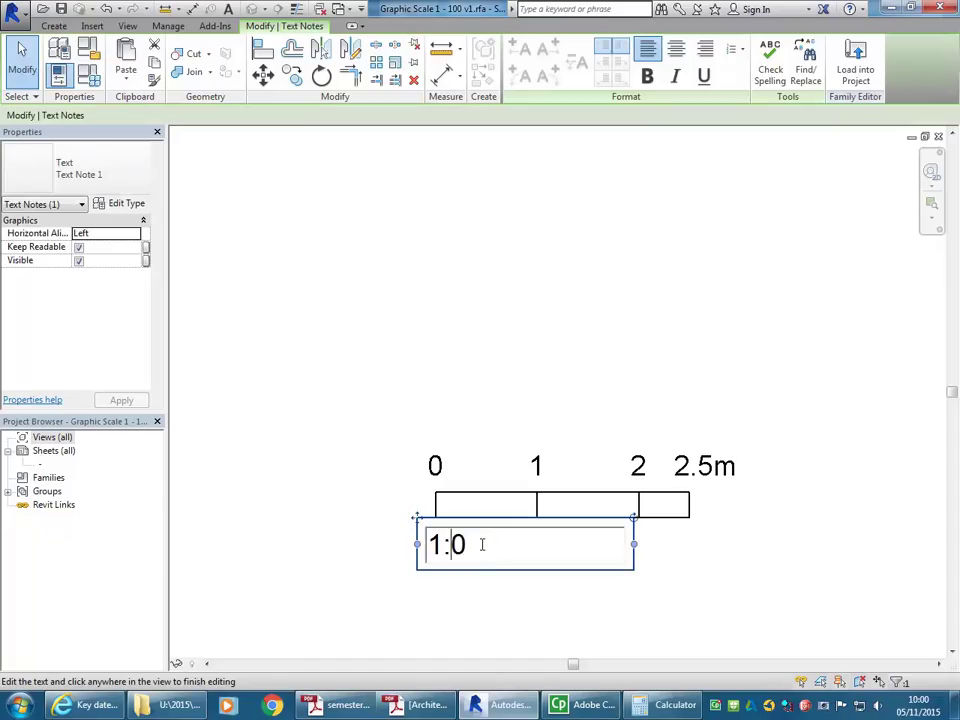
{"action": "type", "text": "5"}
{"action": "left_click", "coordinate": [411, 343]}
{"action": "left_click", "coordinate": [551, 354]}
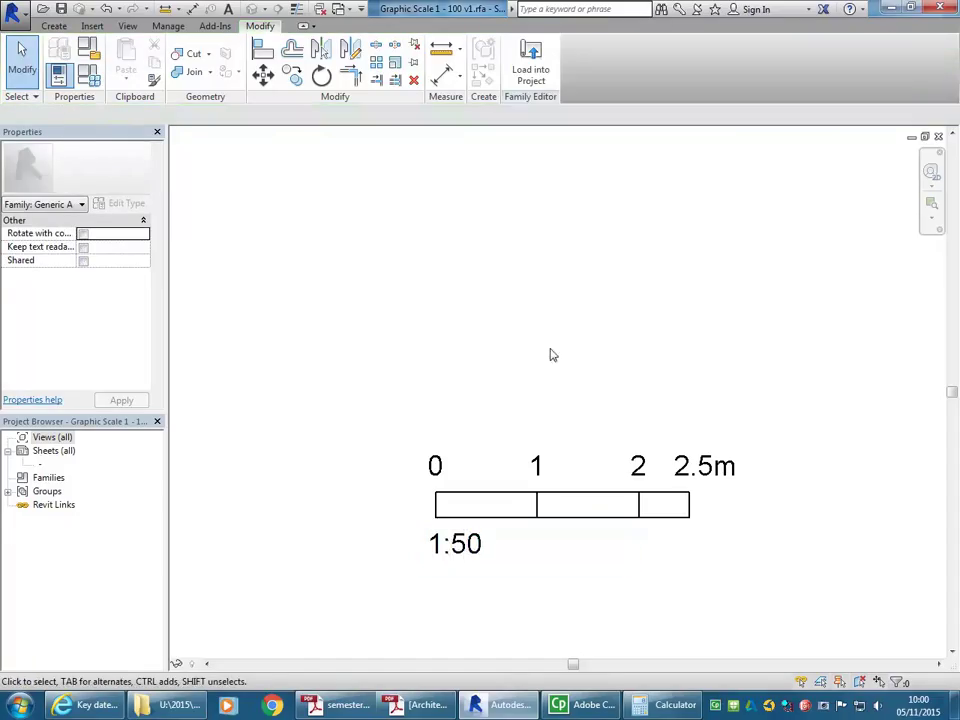
{"action": "middle_click_drag", "start_coordinate": [551, 354], "coordinate": [500, 333]}
{"action": "scroll", "coordinate": [500, 333], "scroll_direction": "up", "scroll_amount": 1}
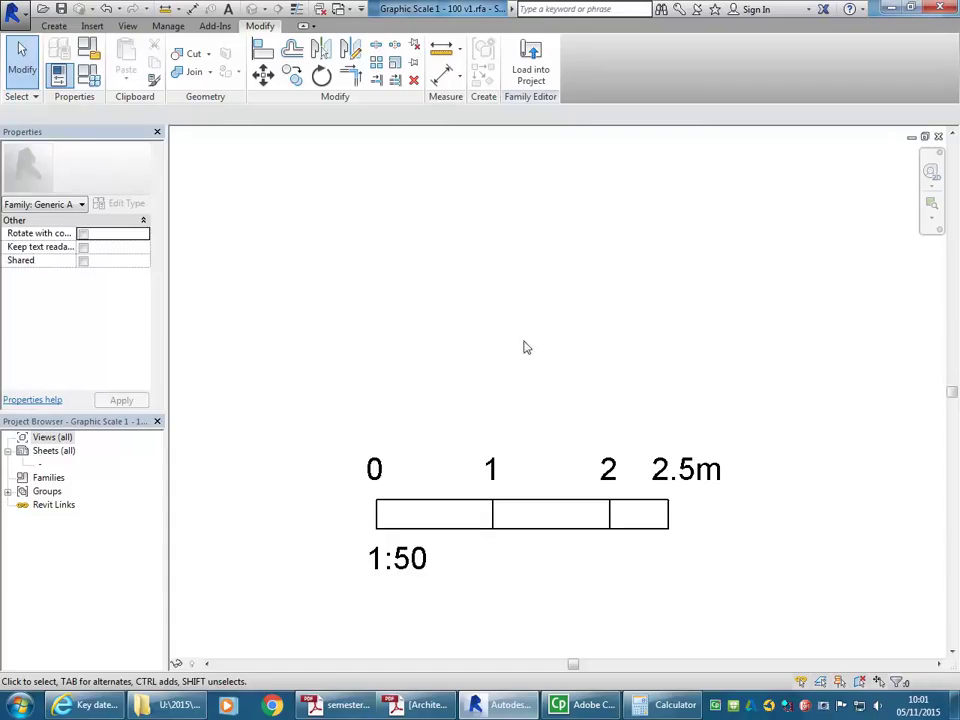
{"action": "scroll", "coordinate": [495, 337], "scroll_direction": "down", "scroll_amount": 1}
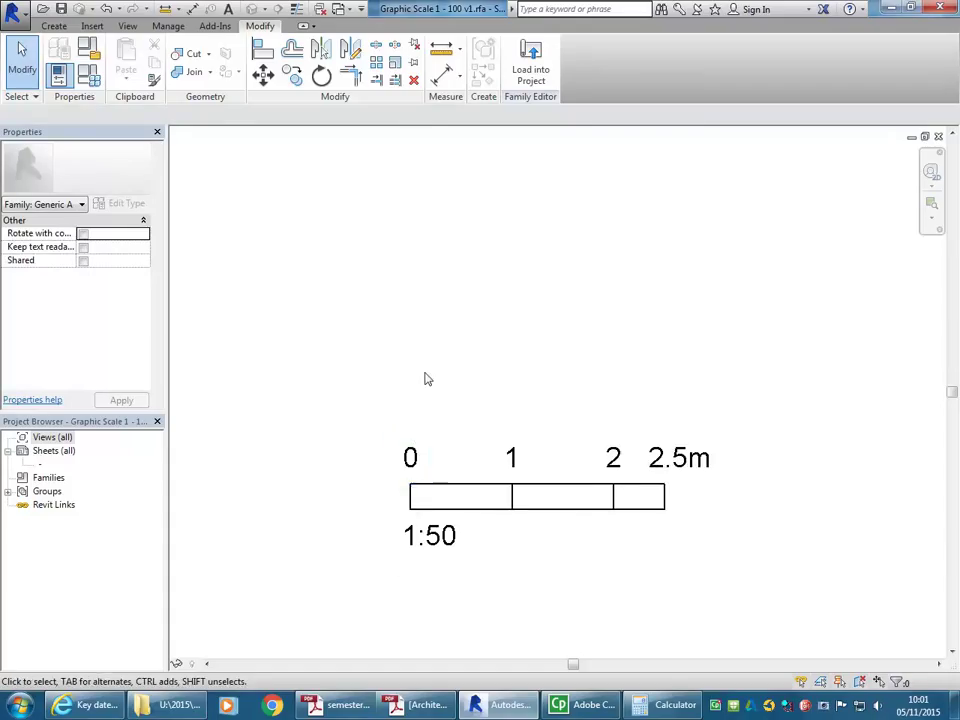
{"action": "scroll", "coordinate": [424, 379], "scroll_direction": "up", "scroll_amount": 1}
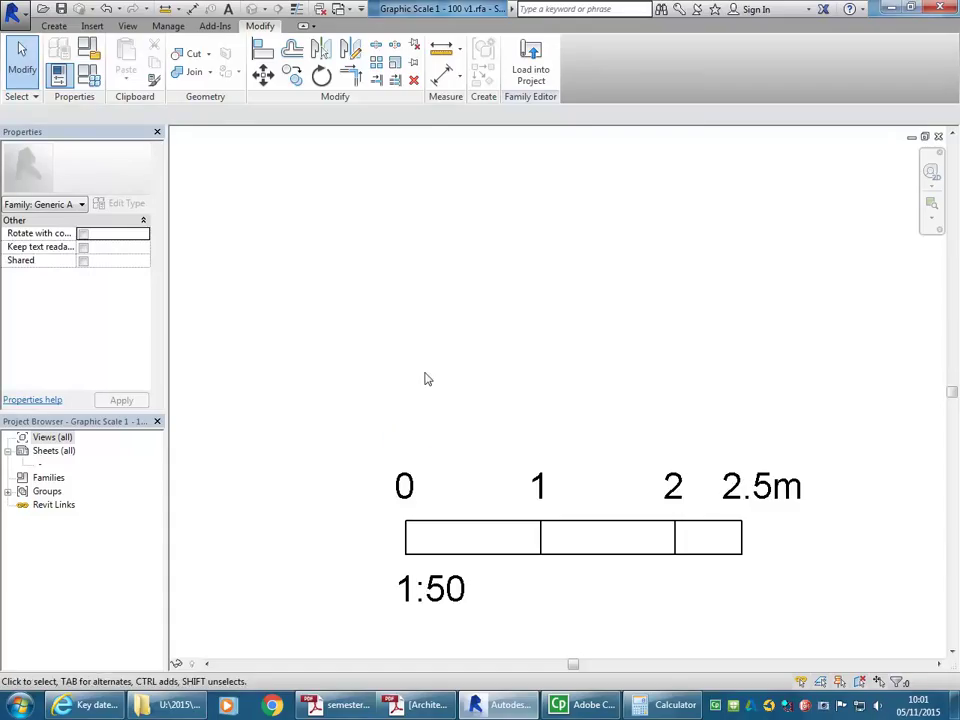
Step: Delete the 2 label and its divider line
{"action": "left_click", "coordinate": [674, 540]}
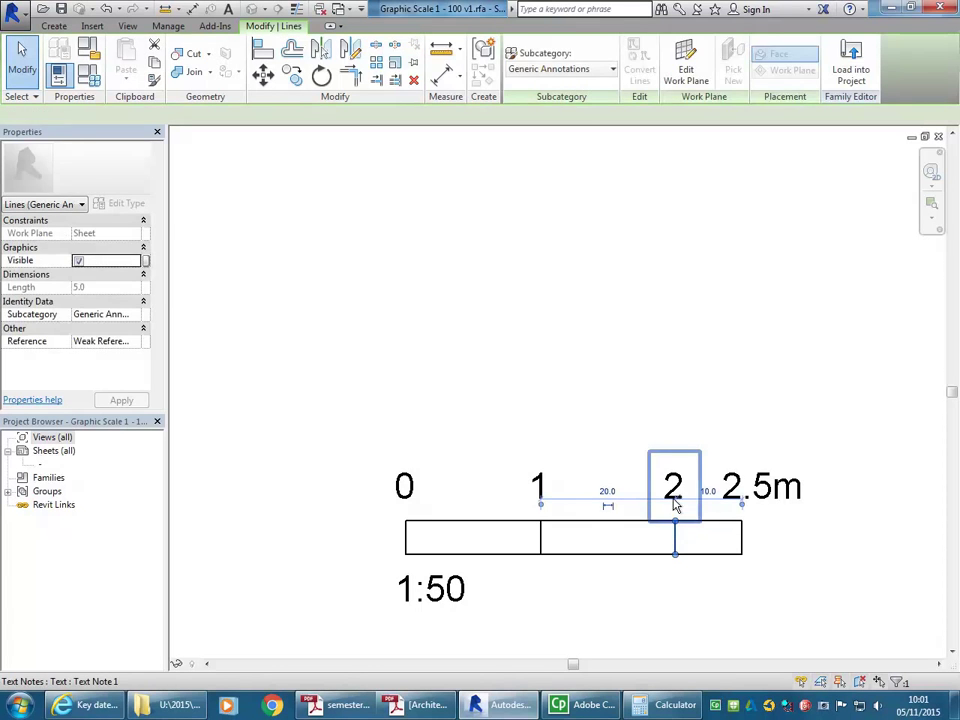
{"action": "left_click", "coordinate": [674, 500], "text": "ctrl"}
{"action": "key", "text": "Delete"}
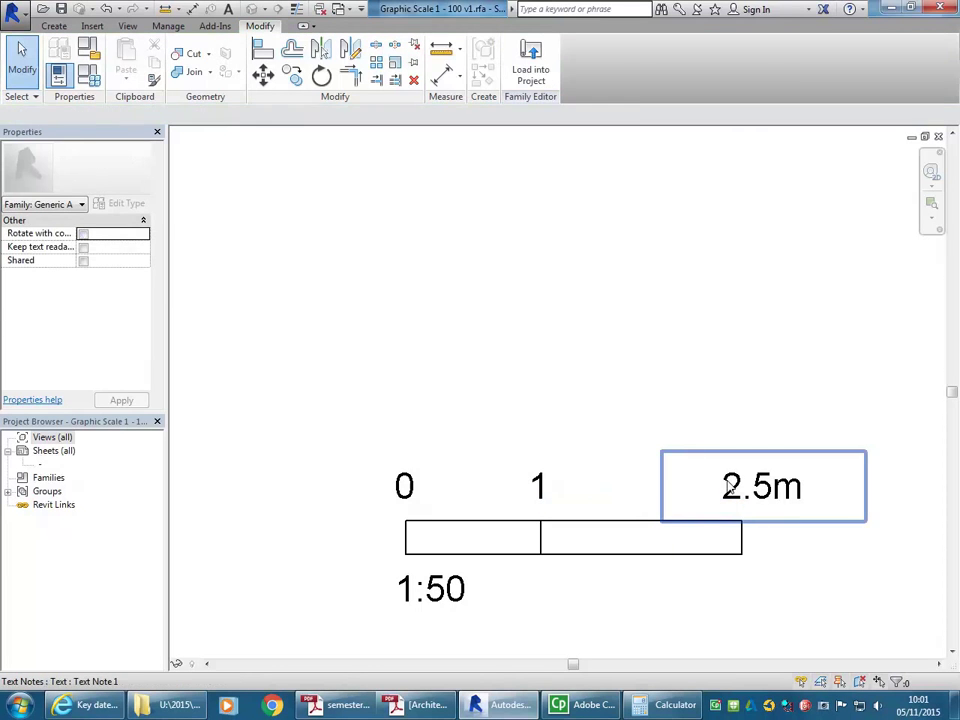
{"action": "left_click", "coordinate": [724, 486]}
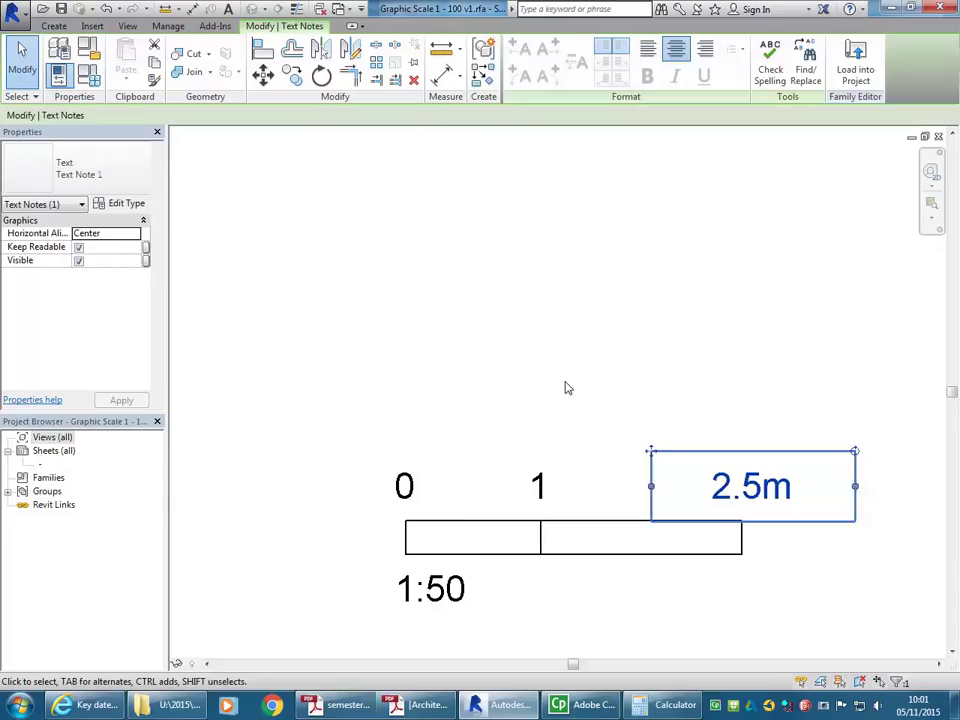
{"action": "key", "text": "Escape"}
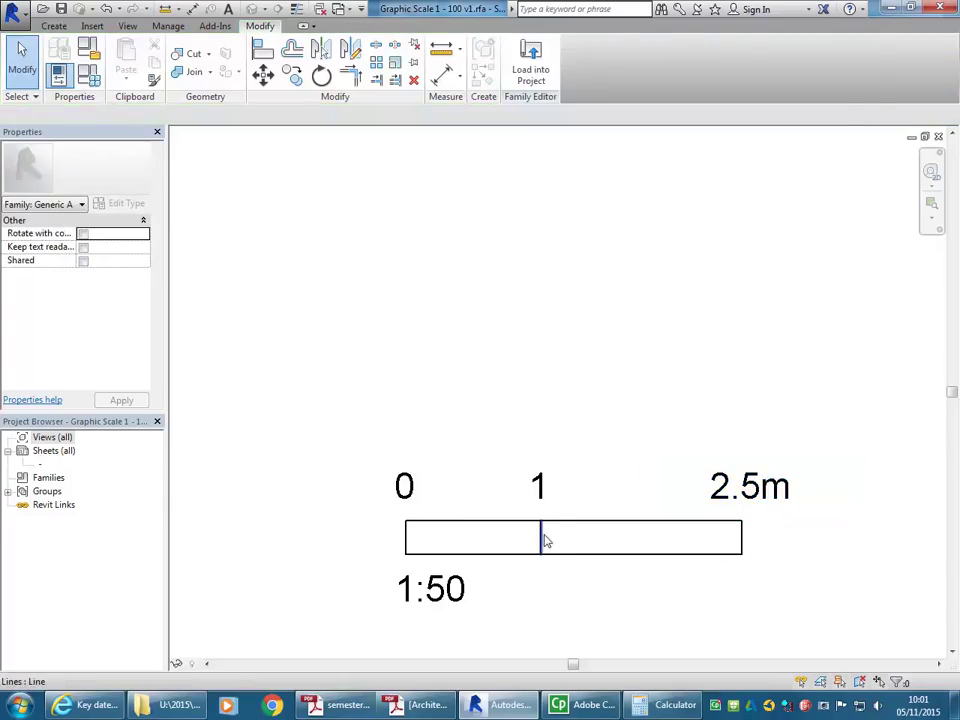
Step: Copy the 1 divider into the first segment, placing it 10 from the 0 end
{"action": "left_click", "coordinate": [540, 542]}
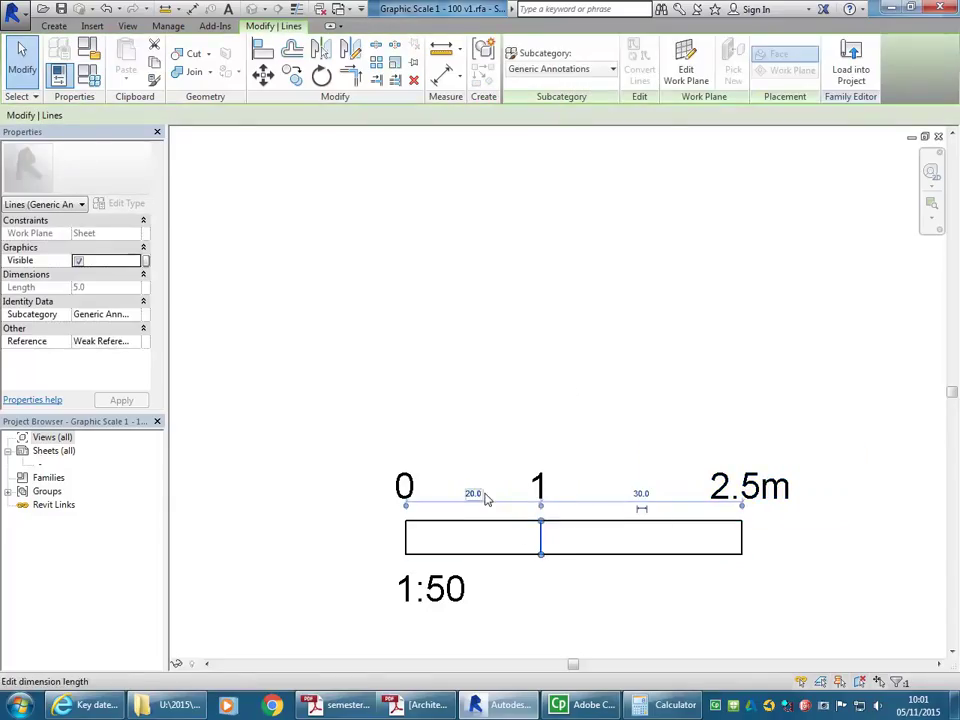
{"action": "left_click", "coordinate": [295, 78]}
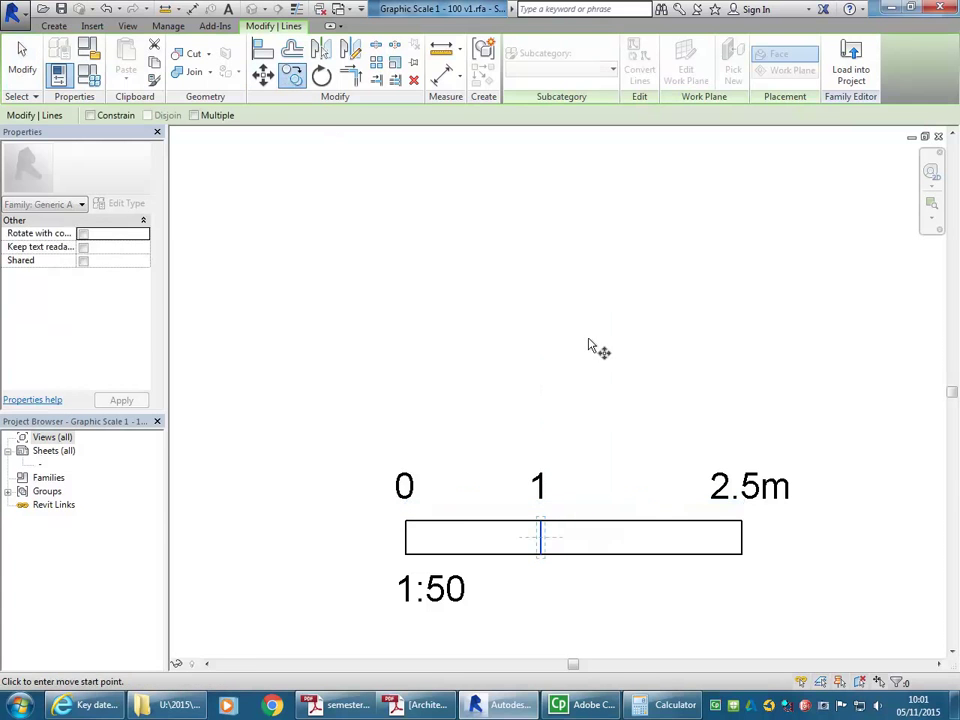
{"action": "left_click", "coordinate": [590, 338]}
{"action": "left_click", "coordinate": [510, 337]}
{"action": "key", "text": "Escape"}
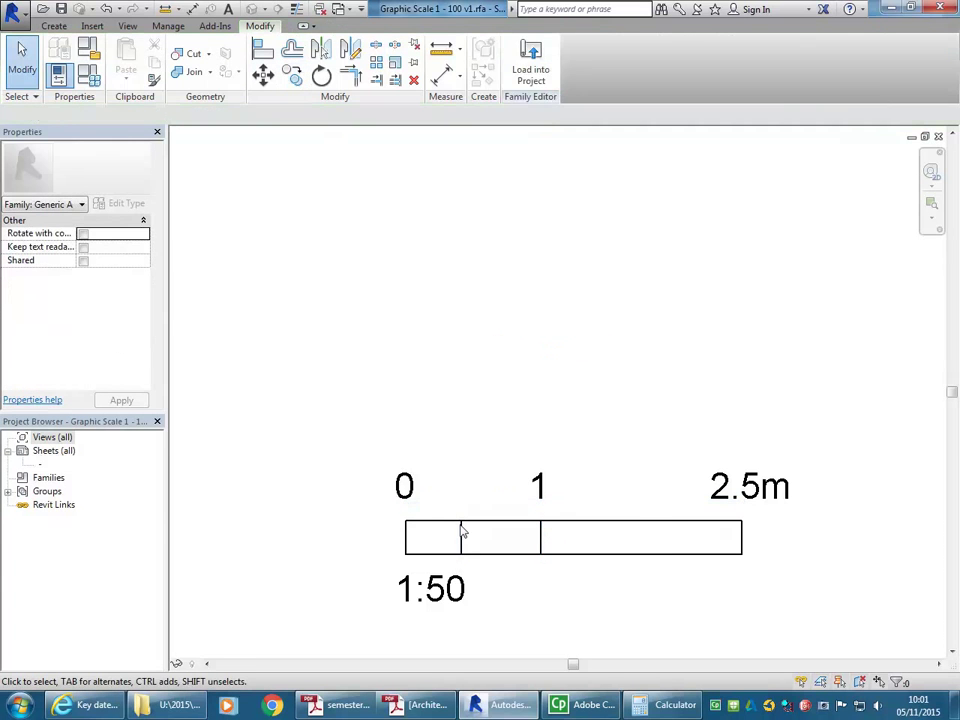
{"action": "left_click", "coordinate": [463, 540]}
{"action": "scroll", "coordinate": [455, 515], "scroll_direction": "up", "scroll_amount": 2}
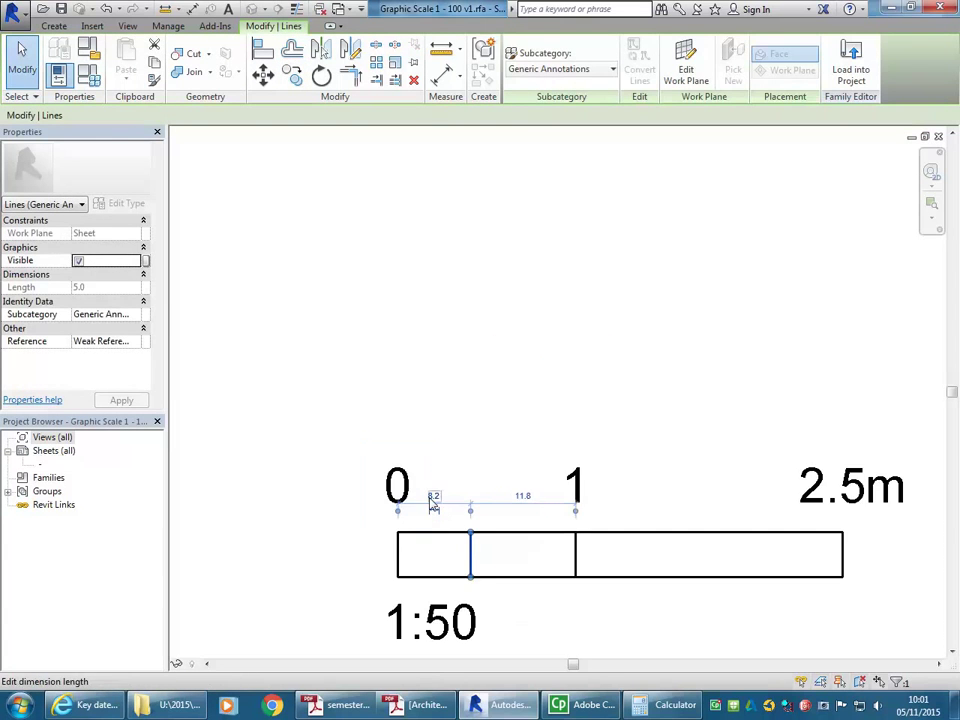
{"action": "left_click", "coordinate": [434, 496]}
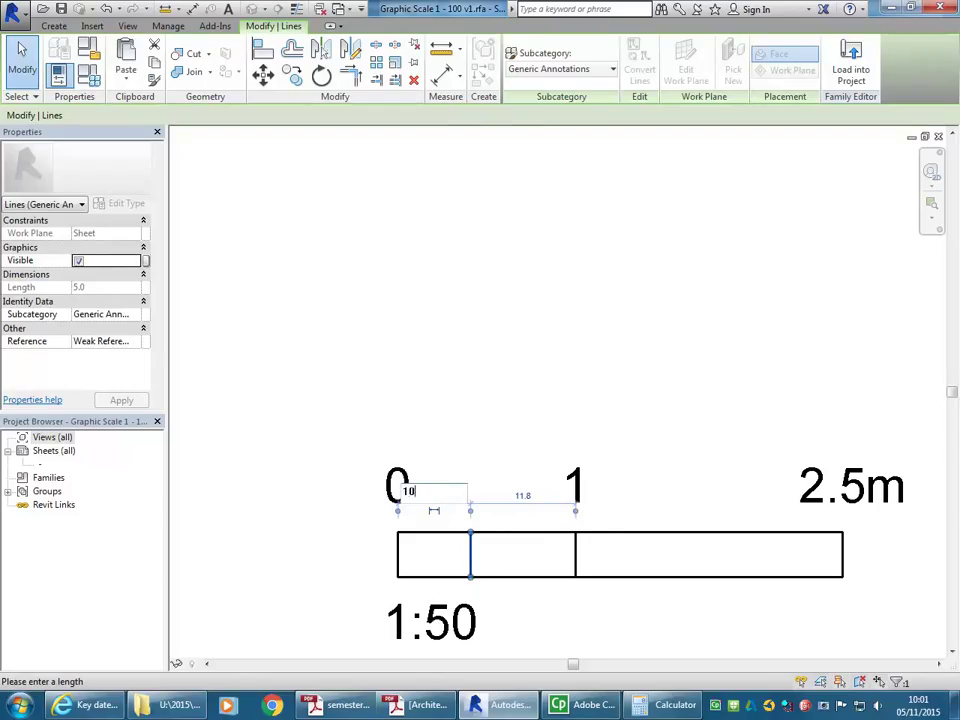
{"action": "key", "text": "Return"}
Step: Copy the 1 label above the new divider and change it to 0.5
{"action": "left_click", "coordinate": [568, 506]}
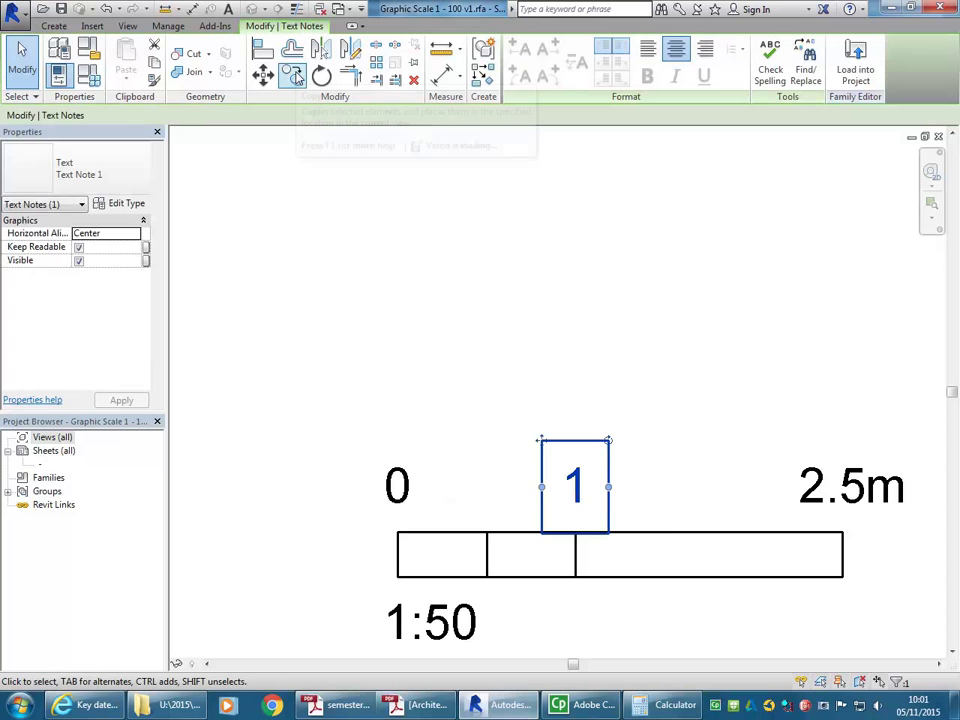
{"action": "left_click", "coordinate": [292, 75]}
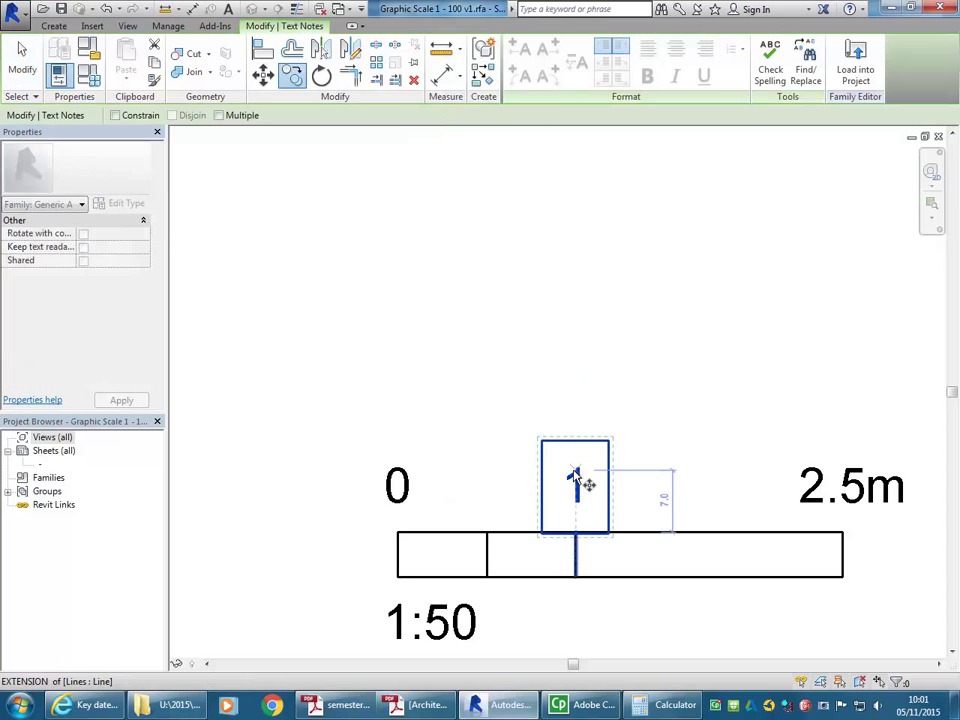
{"action": "left_click", "coordinate": [576, 534]}
{"action": "left_click", "coordinate": [486, 535]}
{"action": "key", "text": "Escape"}
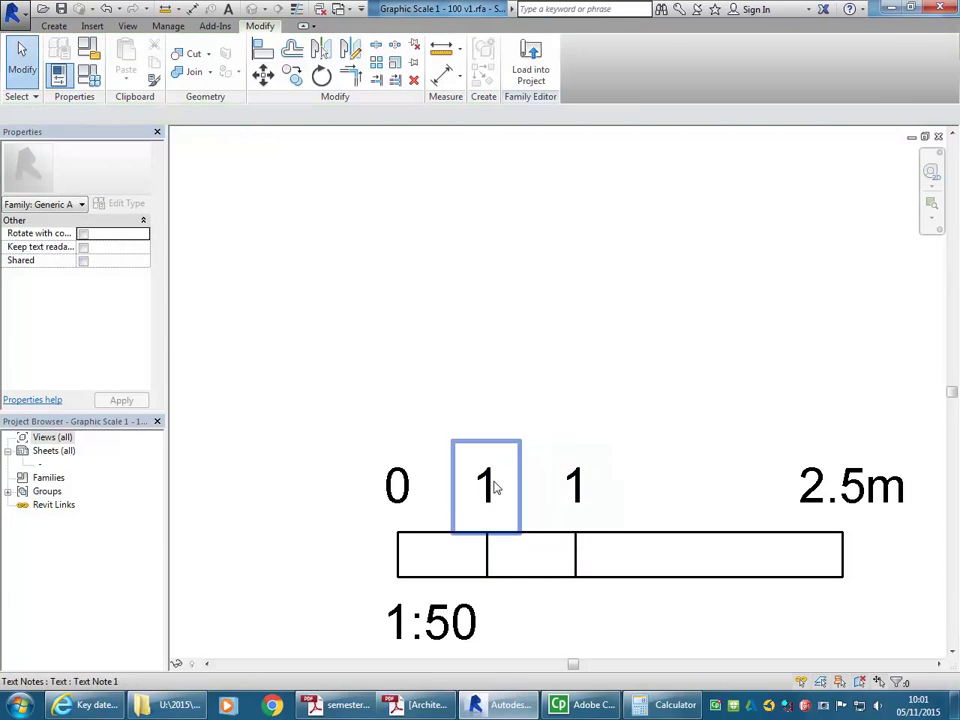
{"action": "double_click", "coordinate": [490, 490]}
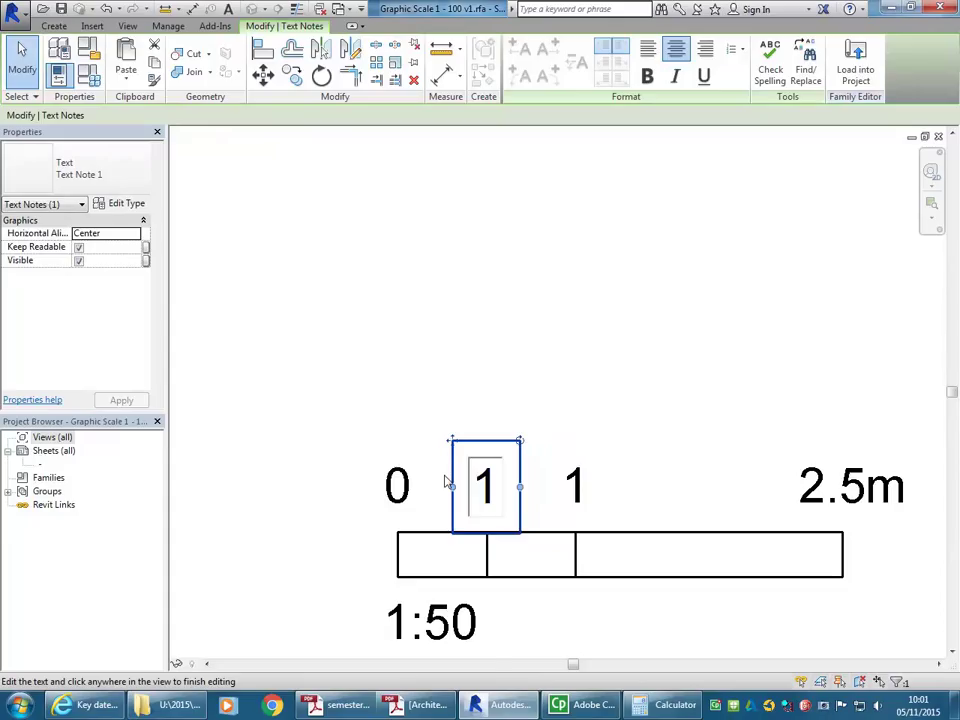
{"action": "type", "text": "0."}
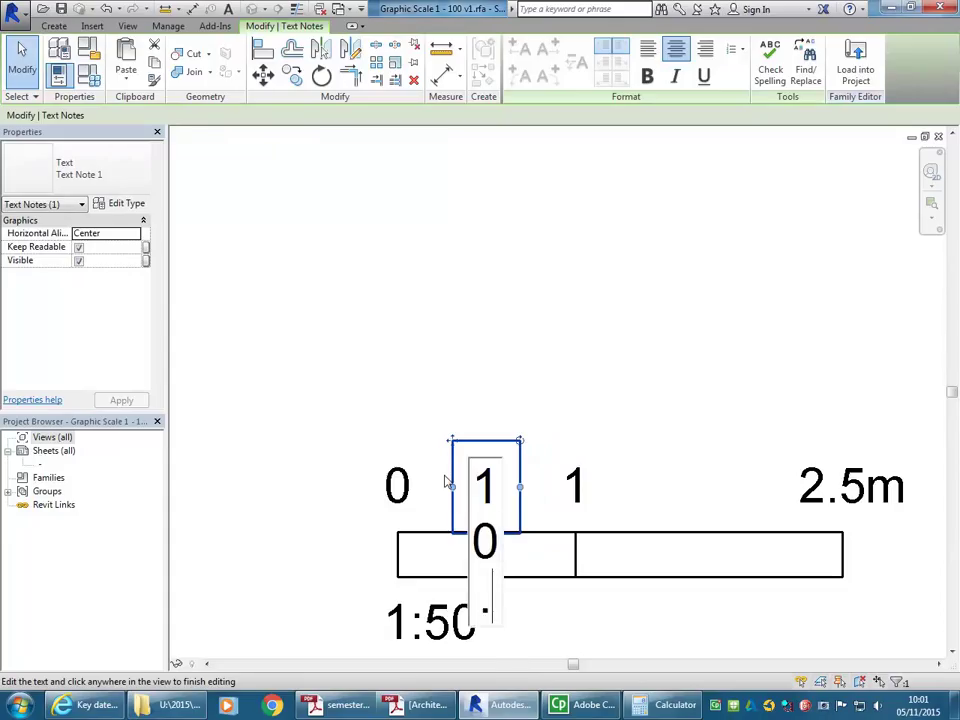
{"action": "type", "text": "5"}
{"action": "left_click", "coordinate": [440, 368]}
Step: Clean up the 0.5 label text and widen it so it fits on one line
{"action": "scroll", "coordinate": [448, 371], "scroll_direction": "down", "scroll_amount": 2}
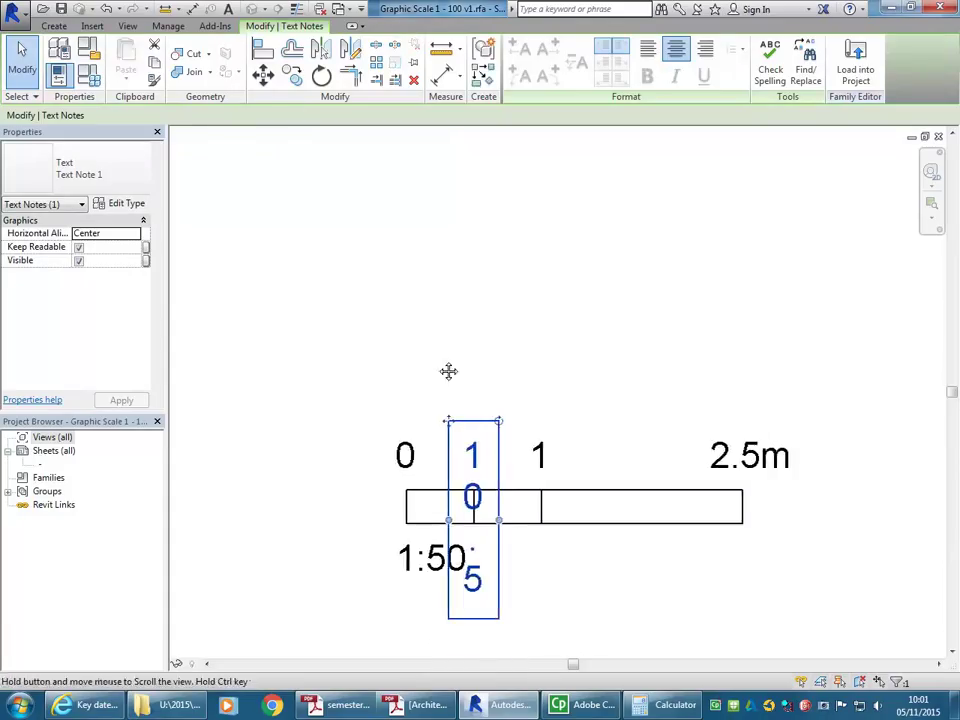
{"action": "double_click", "coordinate": [490, 518]}
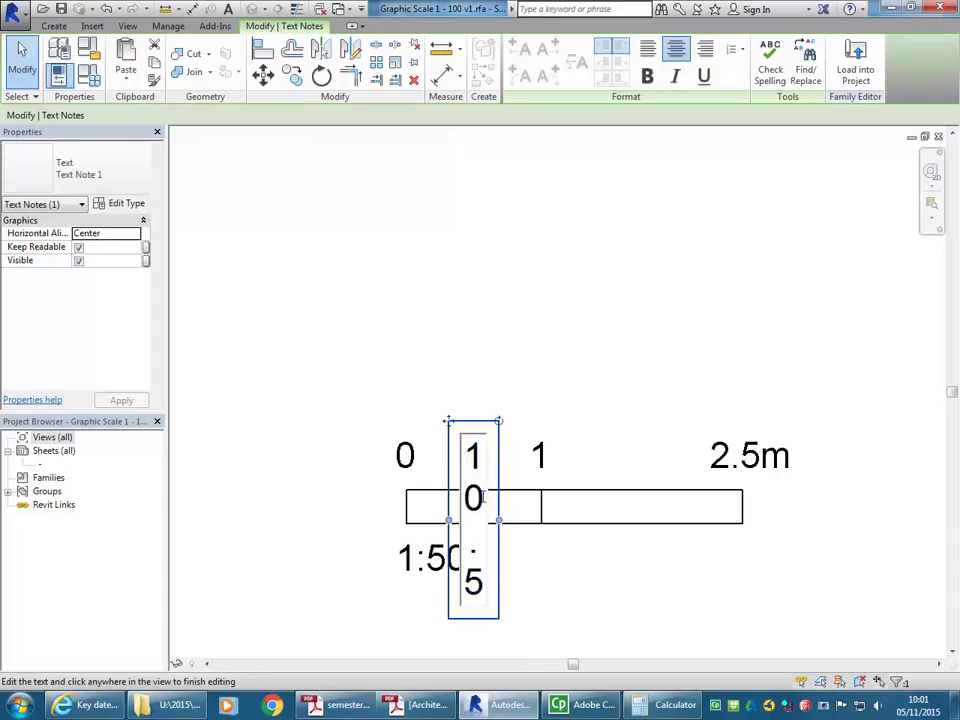
{"action": "left_click_drag", "start_coordinate": [483, 497], "coordinate": [451, 461]}
{"action": "left_click", "coordinate": [499, 519]}
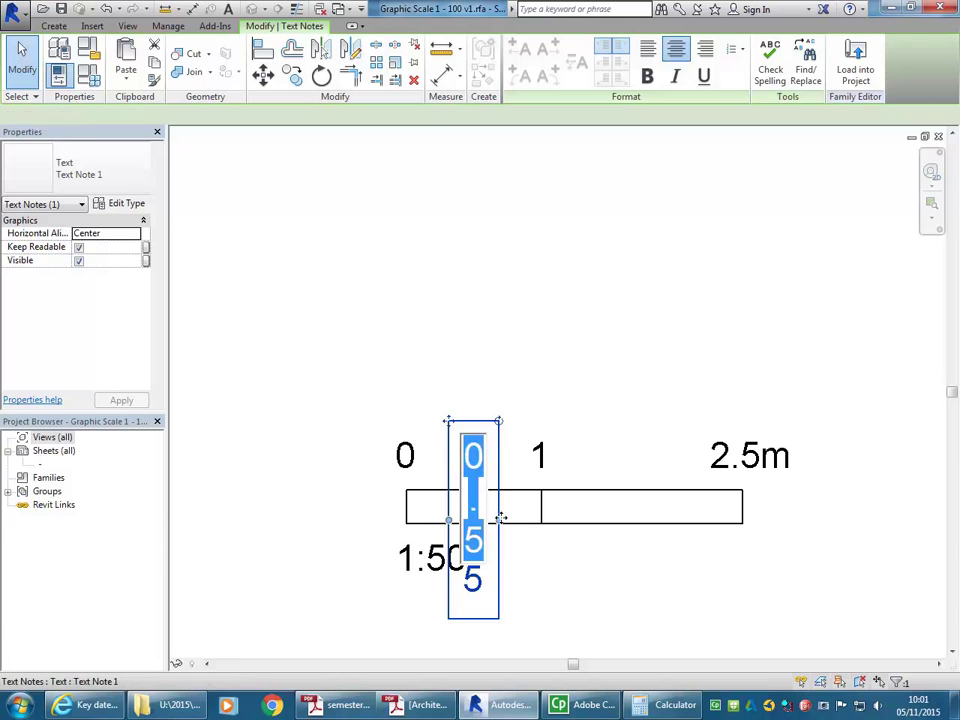
{"action": "left_click_drag", "start_coordinate": [499, 506], "coordinate": [537, 475]}
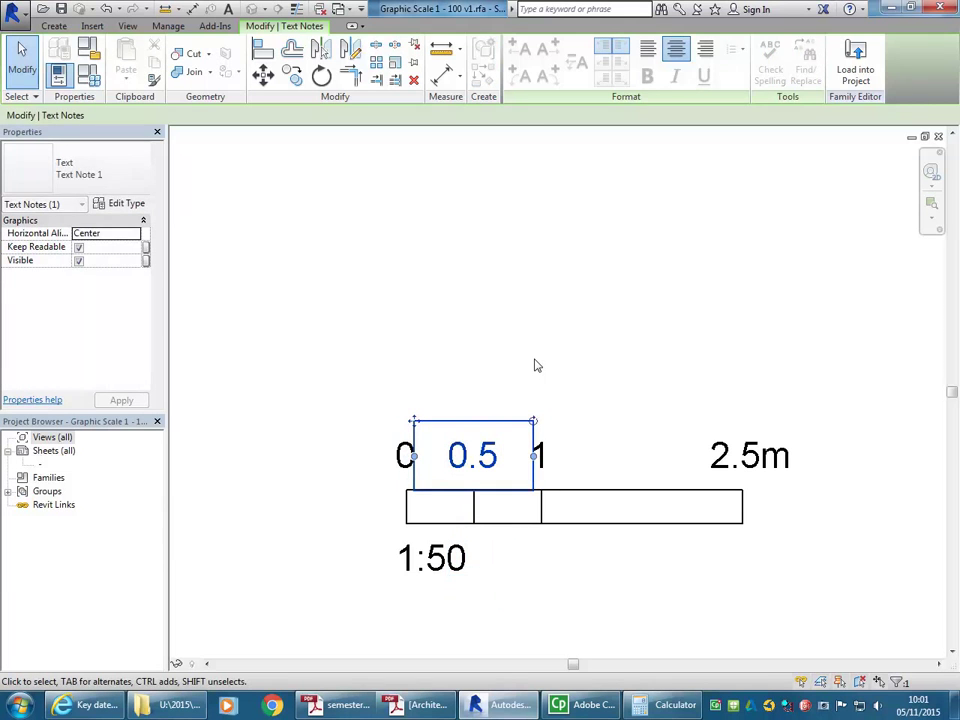
{"action": "left_click", "coordinate": [536, 364]}
{"action": "scroll", "coordinate": [536, 364], "scroll_direction": "down", "scroll_amount": 2}
{"action": "middle_click_drag", "start_coordinate": [536, 364], "coordinate": [525, 326]}
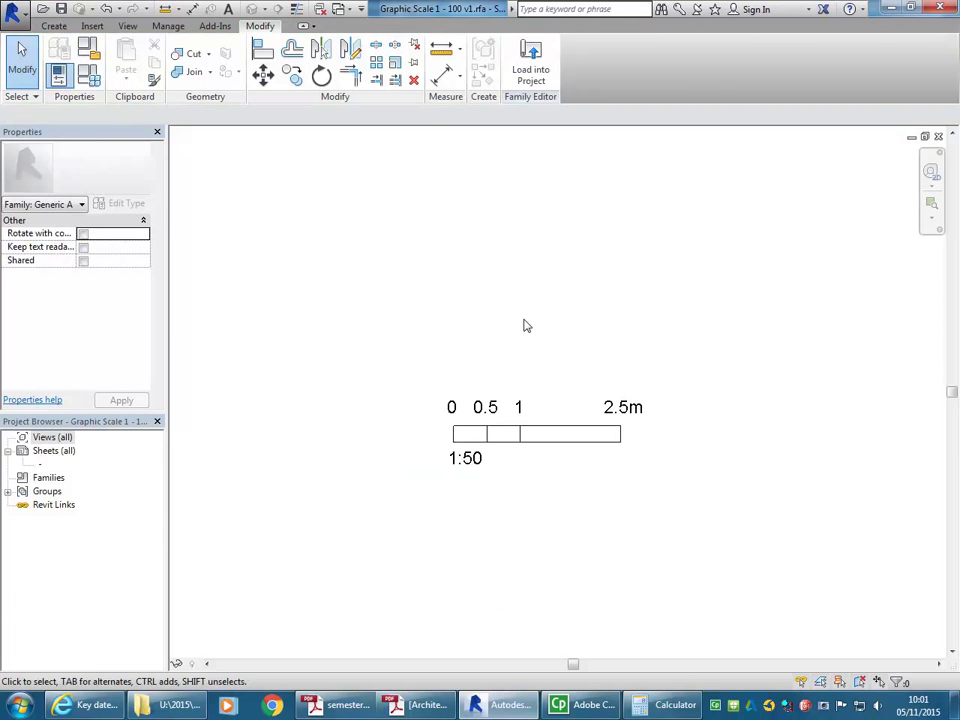
{"action": "scroll", "coordinate": [525, 326], "scroll_direction": "up", "scroll_amount": 2}
{"action": "left_click", "coordinate": [418, 508]}
{"action": "mouse_move", "coordinate": [418, 567]}
{"action": "middle_mouse_down"}
{"action": "mouse_move", "coordinate": [418, 508]}
{"action": "mouse_move", "coordinate": [404, 481]}
{"action": "middle_mouse_up"}
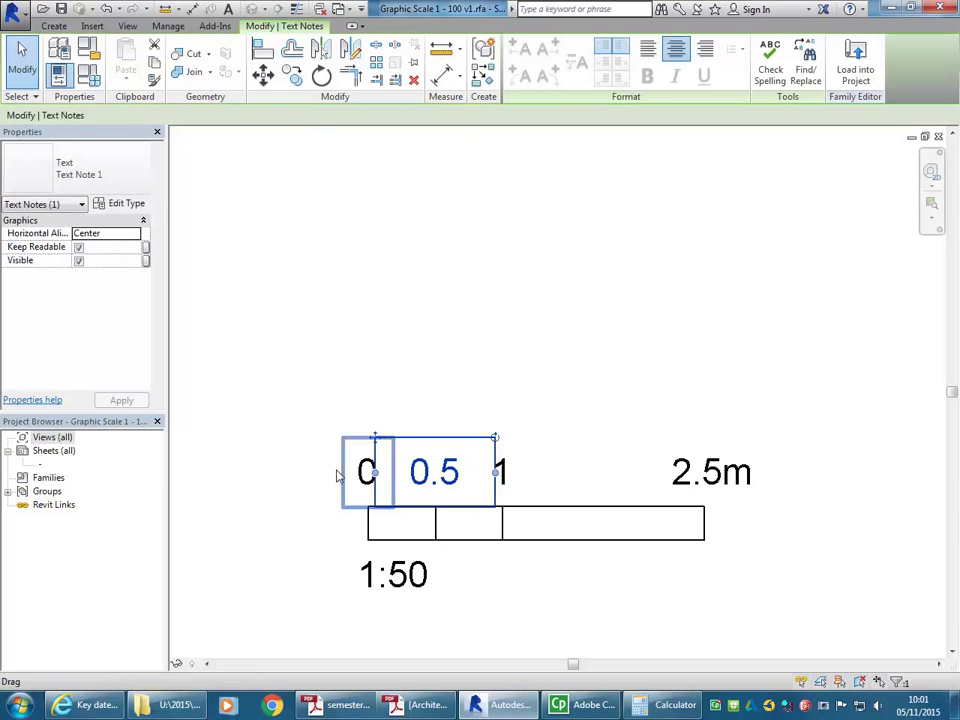
{"action": "left_click", "coordinate": [318, 482]}
{"action": "middle_click_drag", "start_coordinate": [318, 482], "coordinate": [345, 405]}
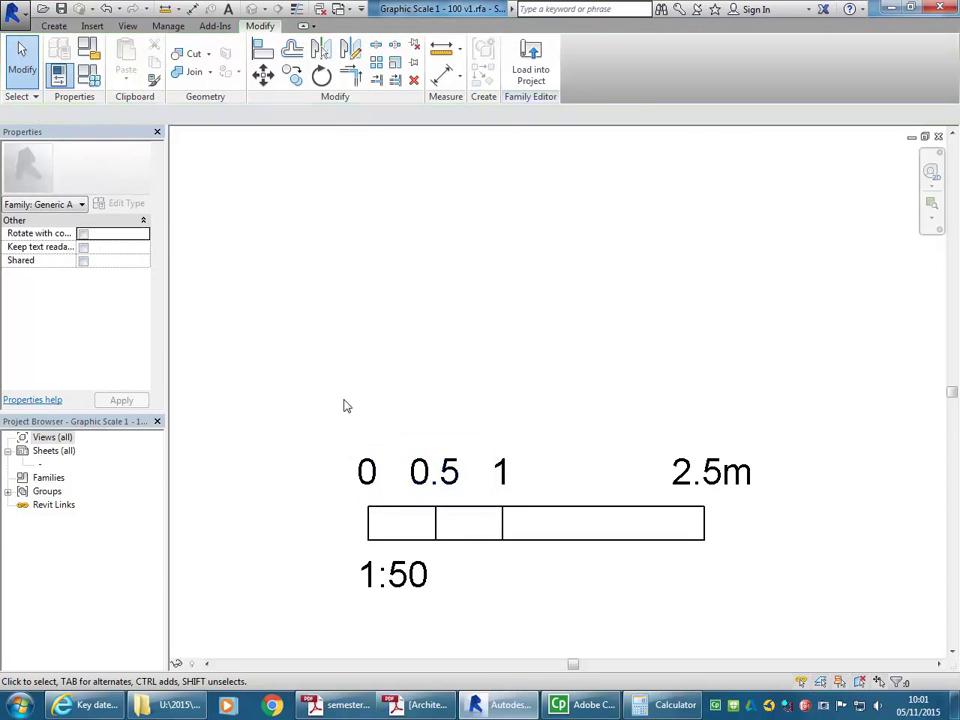
{"action": "scroll", "coordinate": [379, 332], "scroll_direction": "down", "scroll_amount": 2}
{"action": "middle_click_drag", "start_coordinate": [379, 332], "coordinate": [455, 372]}
{"action": "scroll", "coordinate": [443, 364], "scroll_direction": "down", "scroll_amount": 2}
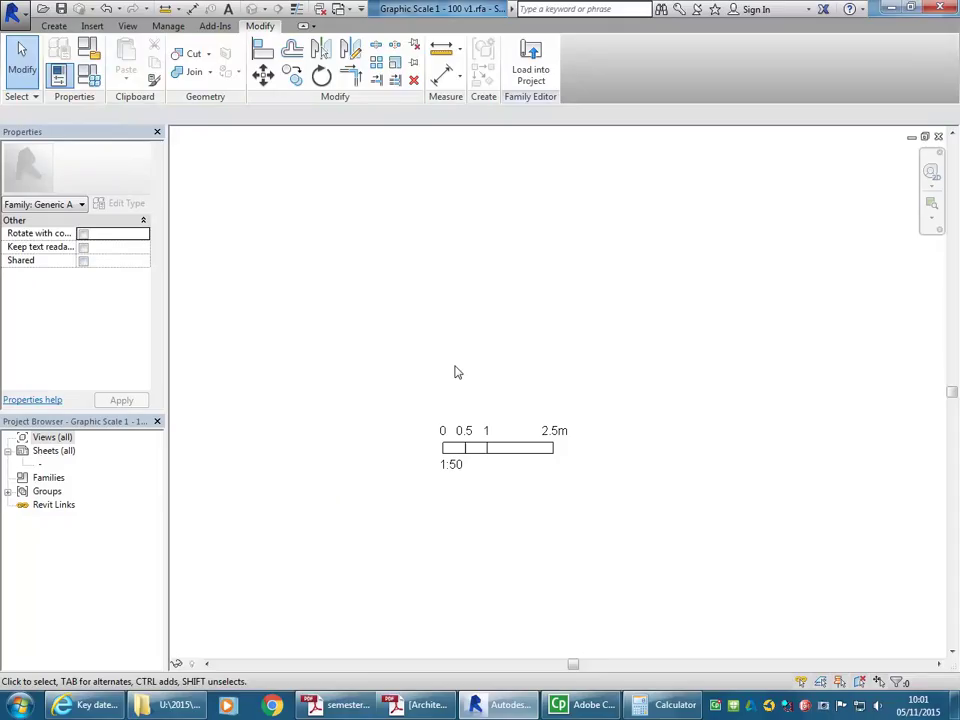
Step: Undo the half-metre mark edits, restoring the 0, 1, 2, 2.5m bar
{"action": "left_click", "coordinate": [106, 9]}
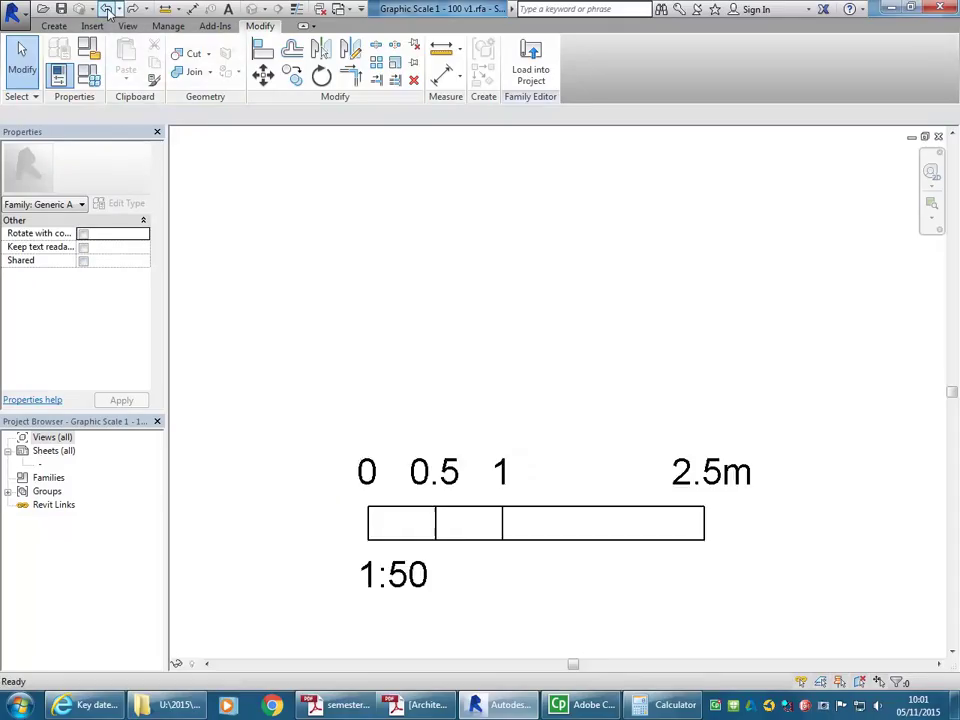
{"action": "left_click", "coordinate": [106, 9]}
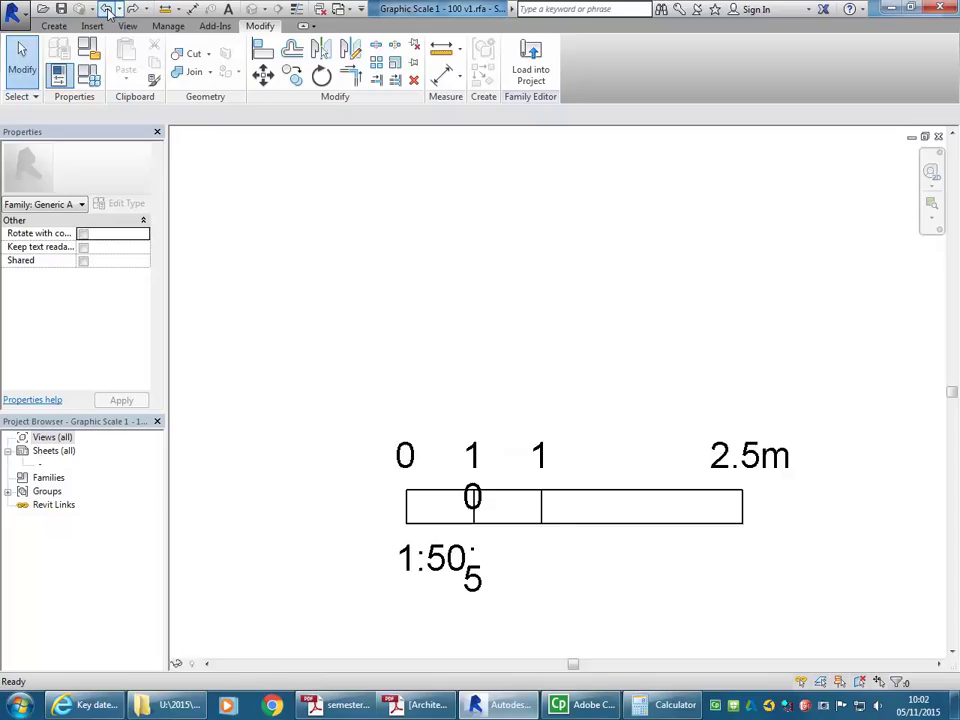
{"action": "left_click", "coordinate": [106, 9]}
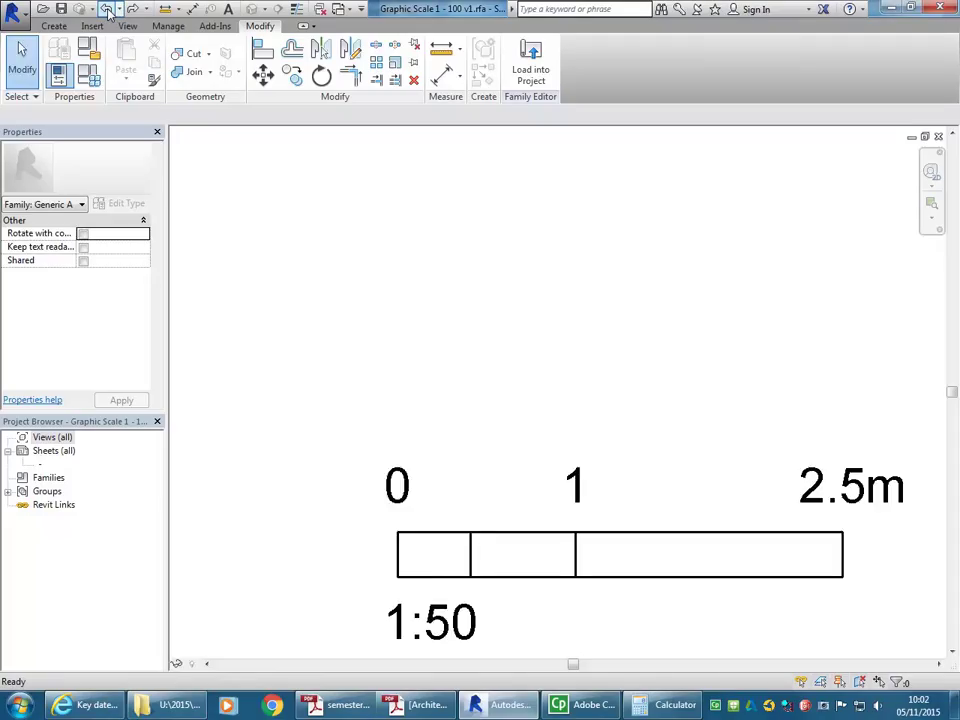
{"action": "left_click", "coordinate": [106, 9]}
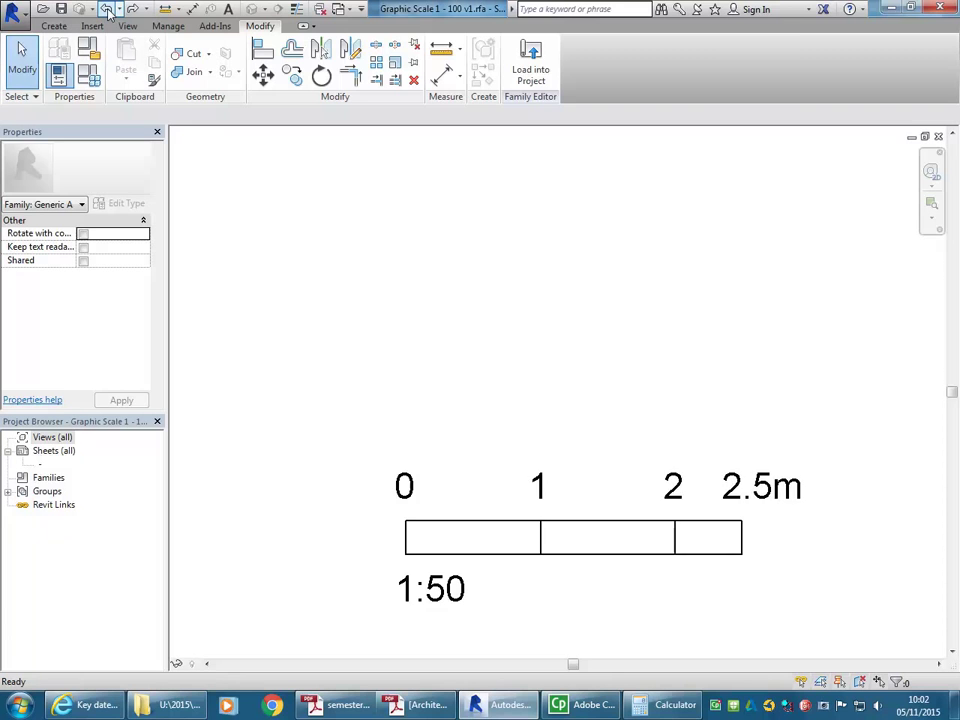
{"action": "left_click", "coordinate": [106, 9]}
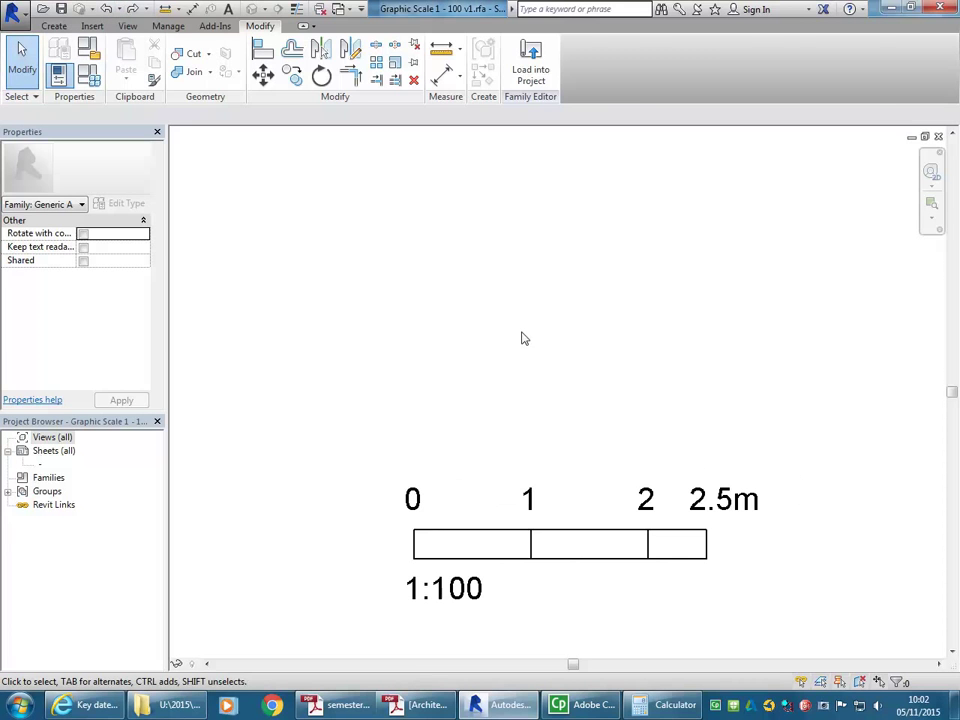
Step: Edit the ratio note beneath the bar so it reads 1:50
{"action": "double_click", "coordinate": [456, 589]}
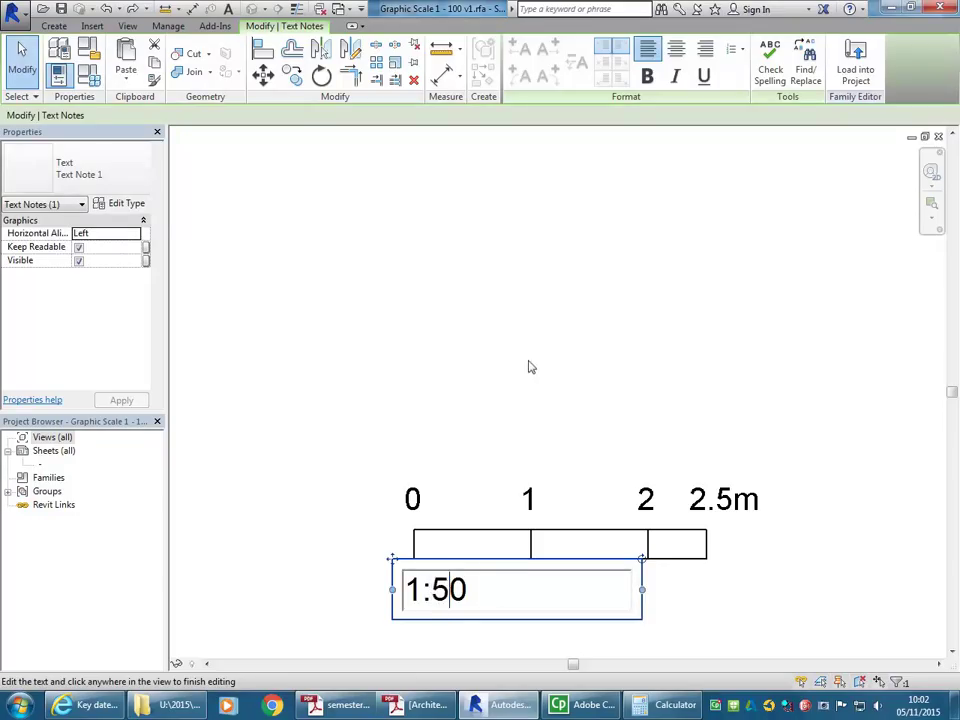
{"action": "left_click", "coordinate": [450, 349]}
{"action": "scroll", "coordinate": [489, 366], "scroll_direction": "down", "scroll_amount": 2}
{"action": "left_click", "coordinate": [475, 337]}
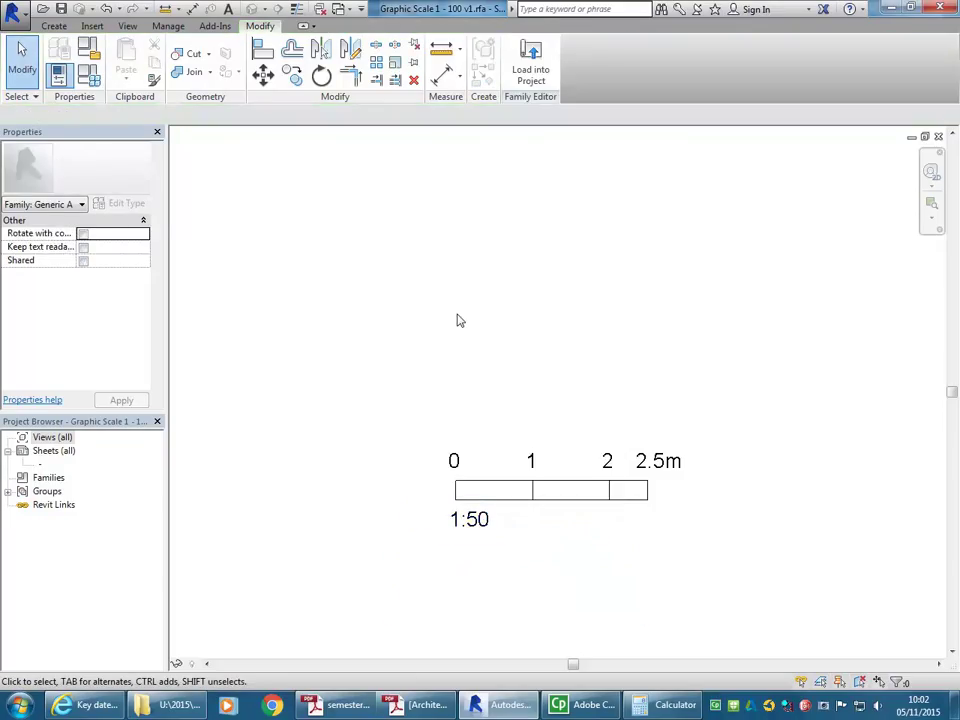
{"action": "scroll", "coordinate": [457, 320], "scroll_direction": "up", "scroll_amount": 1}
Step: Save the family as Graphic Scale 1 - 50 v1.rfa and start loading it into a project
{"action": "left_click", "coordinate": [12, 10]}
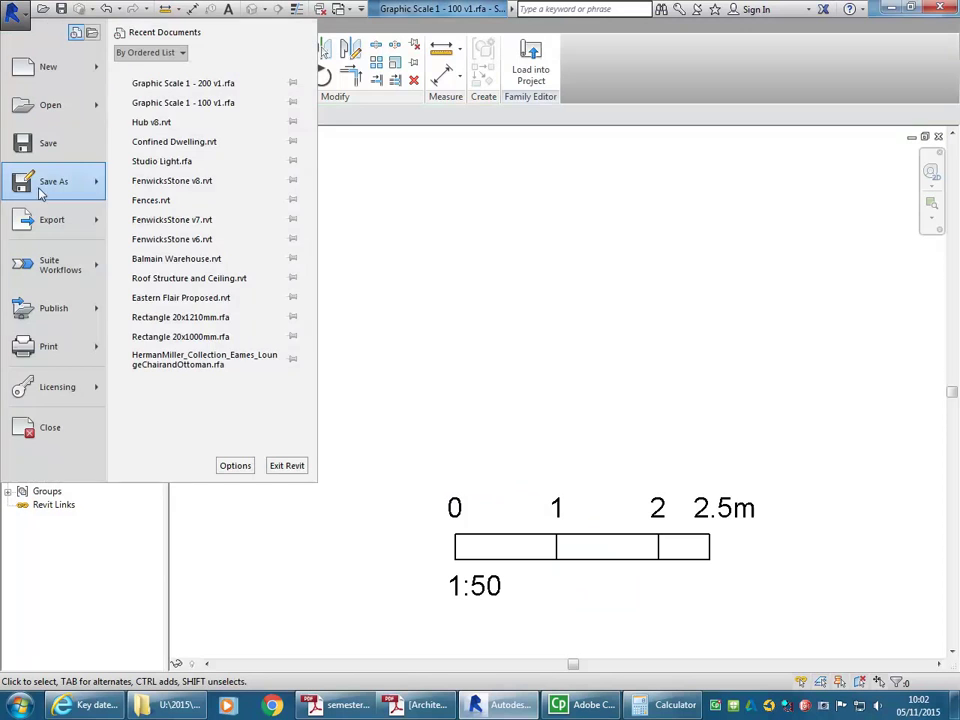
{"action": "mouse_move", "coordinate": [46, 201]}
{"action": "left_click", "coordinate": [216, 133]}
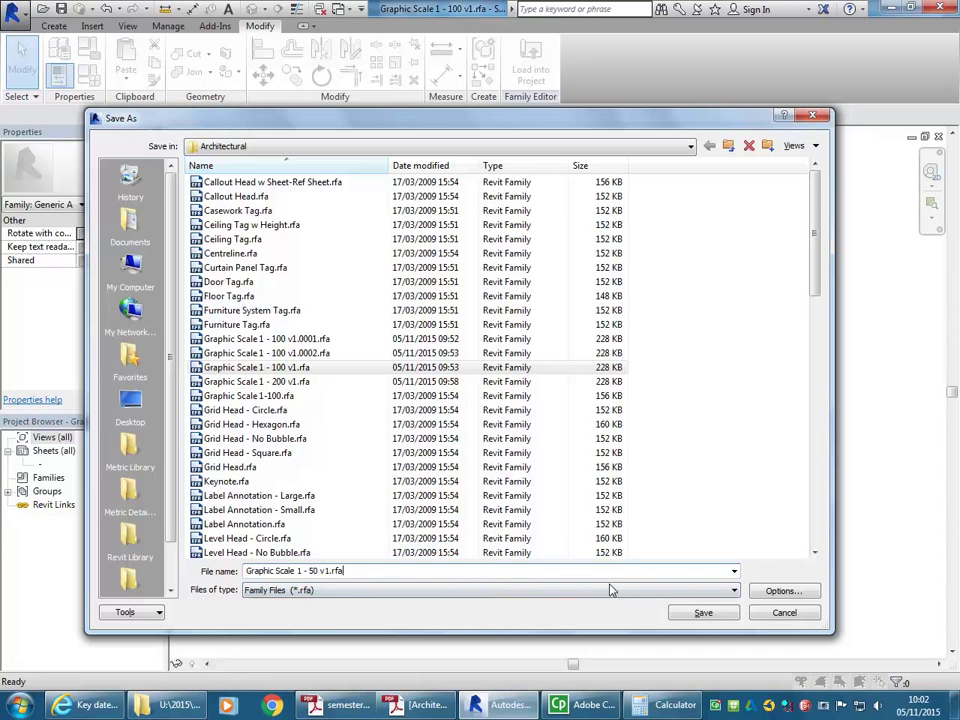
{"action": "left_click", "coordinate": [712, 616]}
{"action": "left_click", "coordinate": [531, 65]}
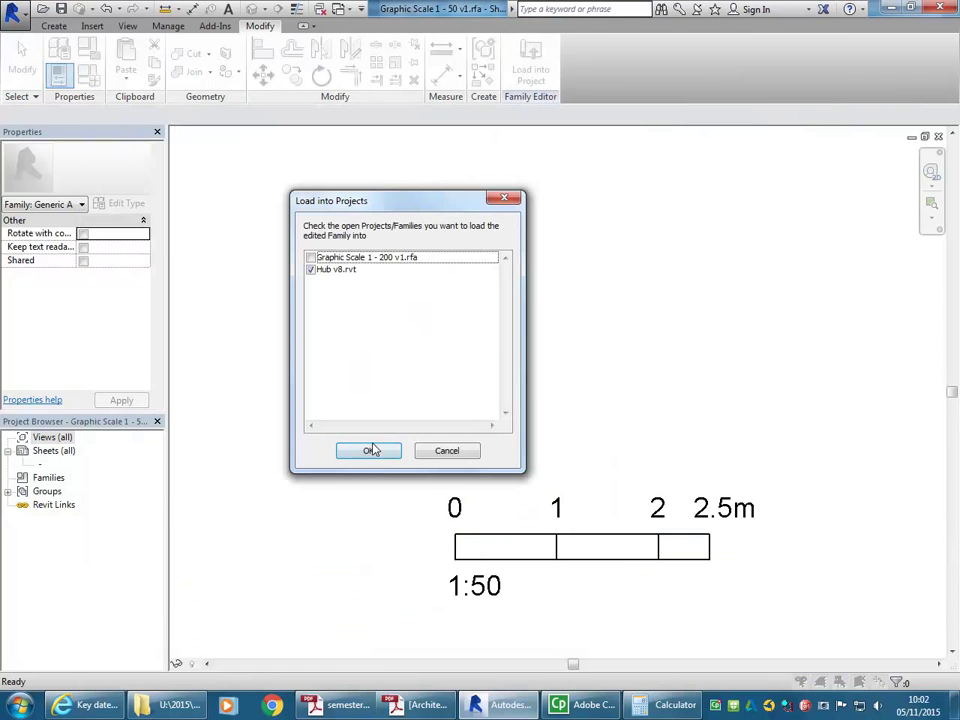
Step: Load the family into Hub v8.rvt and place the 1:50 scale bar on sheet A102
{"action": "left_click", "coordinate": [369, 450]}
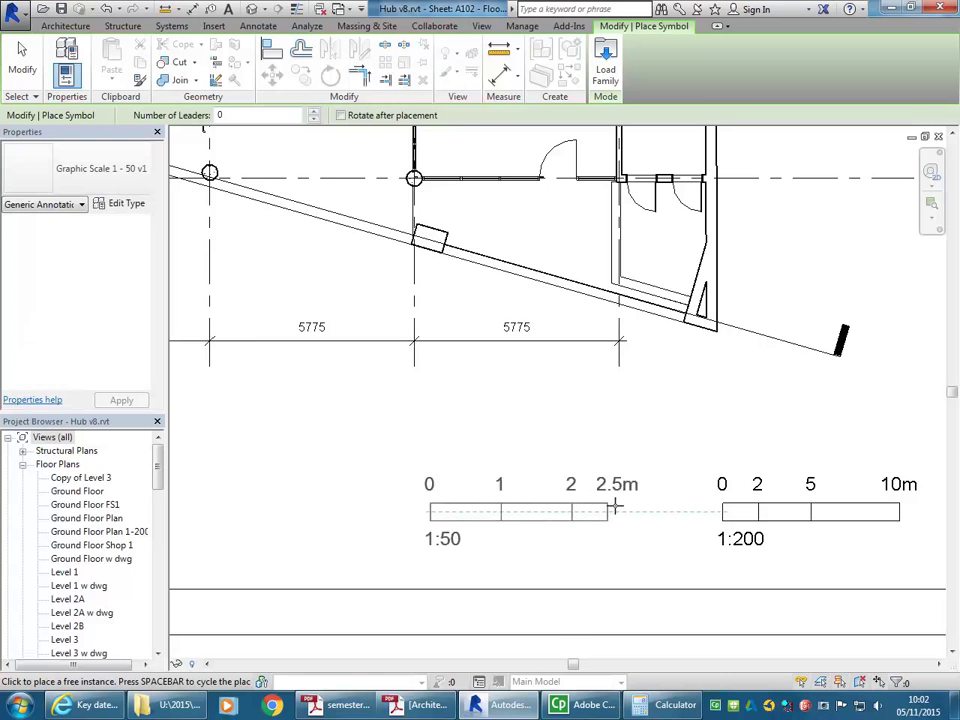
{"action": "scroll", "coordinate": [617, 505], "scroll_direction": "down", "scroll_amount": 2}
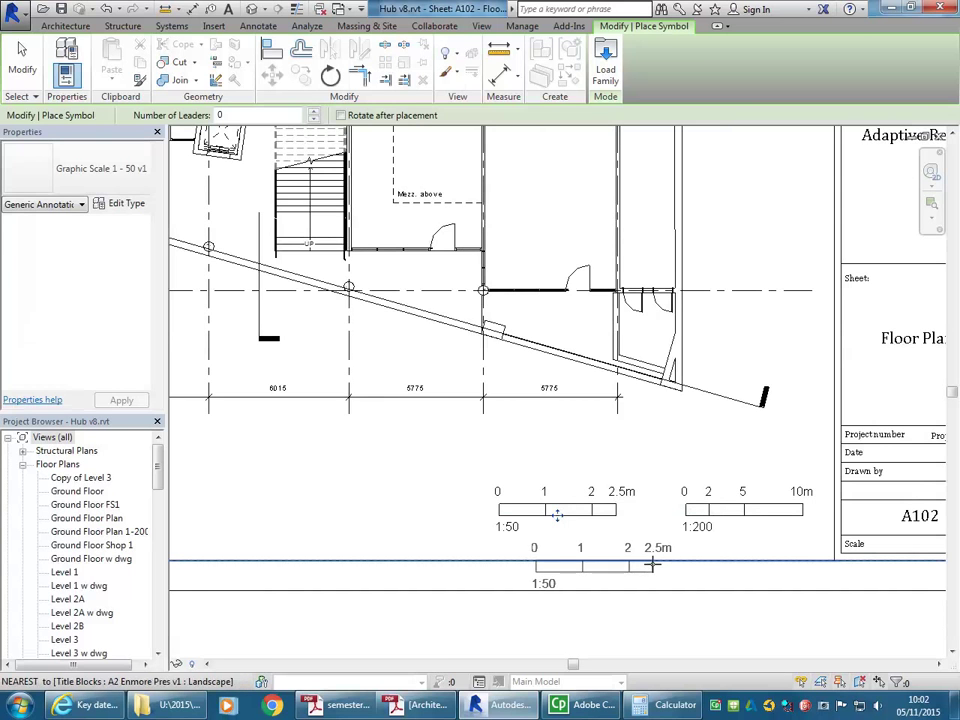
{"action": "key", "text": "Escape"}
{"action": "scroll", "coordinate": [654, 570], "scroll_direction": "up", "scroll_amount": 1}
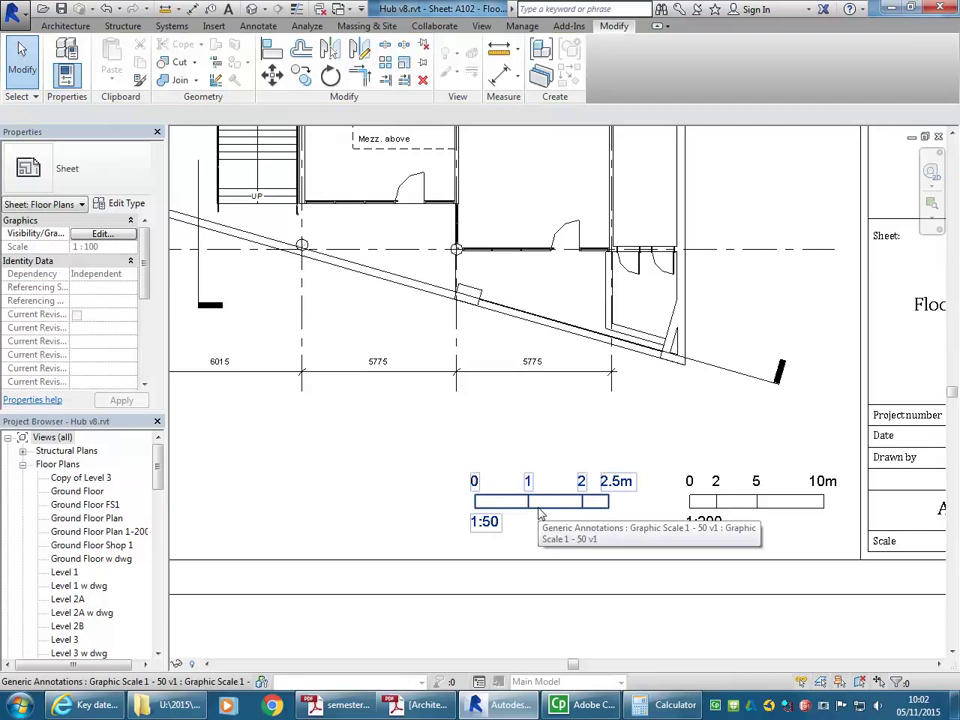
{"action": "scroll", "coordinate": [540, 514], "scroll_direction": "down", "scroll_amount": 4}
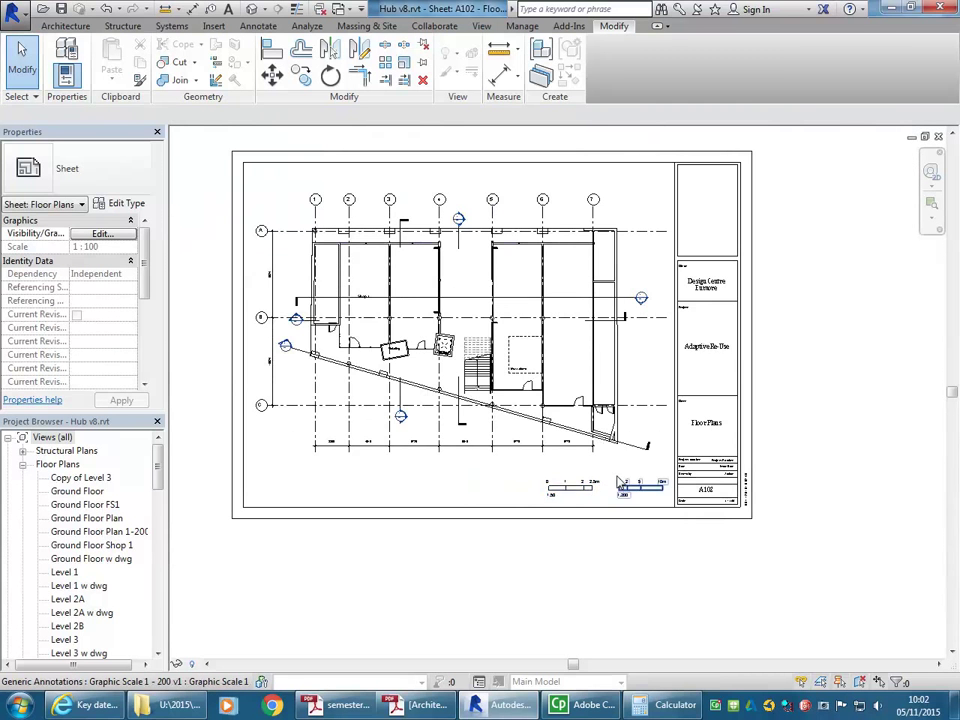
{"action": "scroll", "coordinate": [620, 483], "scroll_direction": "up", "scroll_amount": 3}
{"action": "left_click", "coordinate": [620, 476]}
{"action": "scroll", "coordinate": [620, 476], "scroll_direction": "up", "scroll_amount": 1}
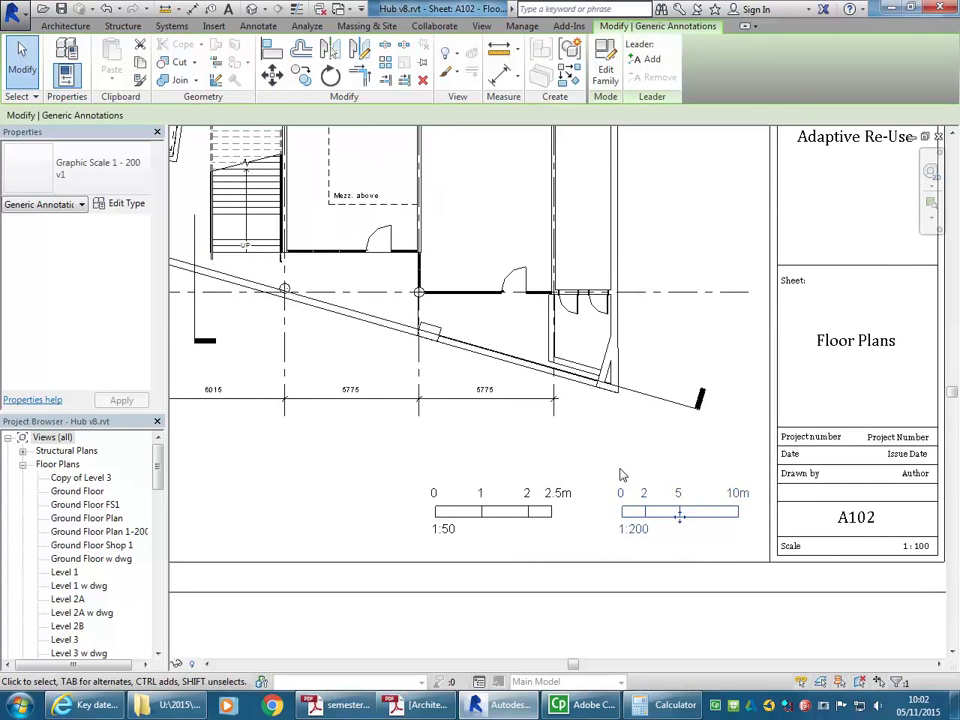
{"action": "scroll", "coordinate": [660, 505], "scroll_direction": "down", "scroll_amount": 4}
Step: Change the sheet's 1:200 scale bar to the Graphic Scale 1 - 100 v1 type
{"action": "scroll", "coordinate": [660, 515], "scroll_direction": "up", "scroll_amount": 5}
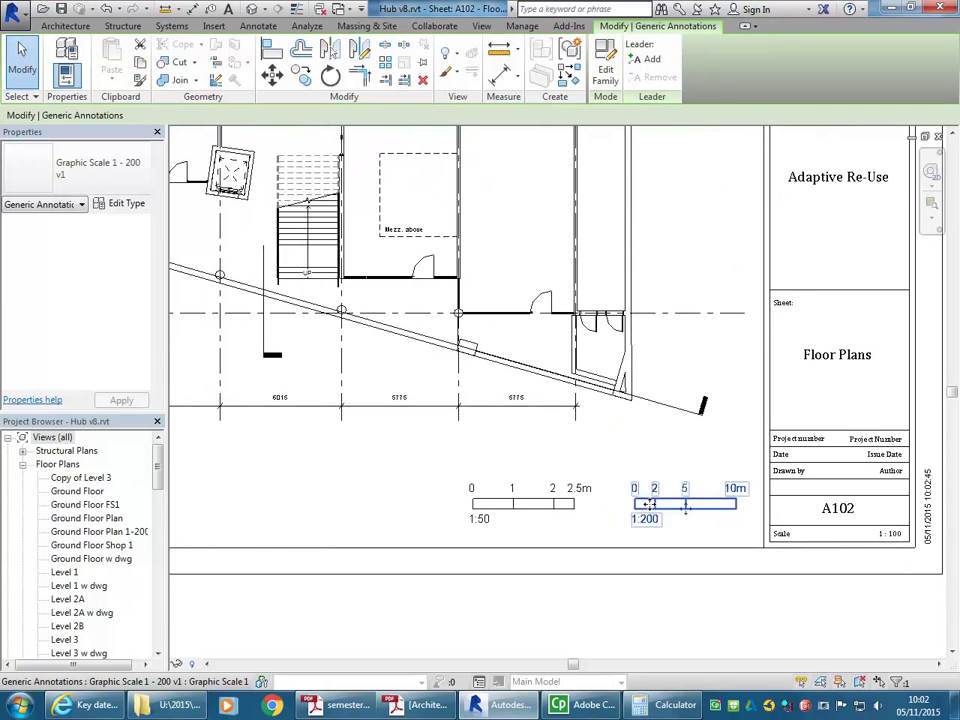
{"action": "scroll", "coordinate": [660, 520], "scroll_direction": "up", "scroll_amount": 2}
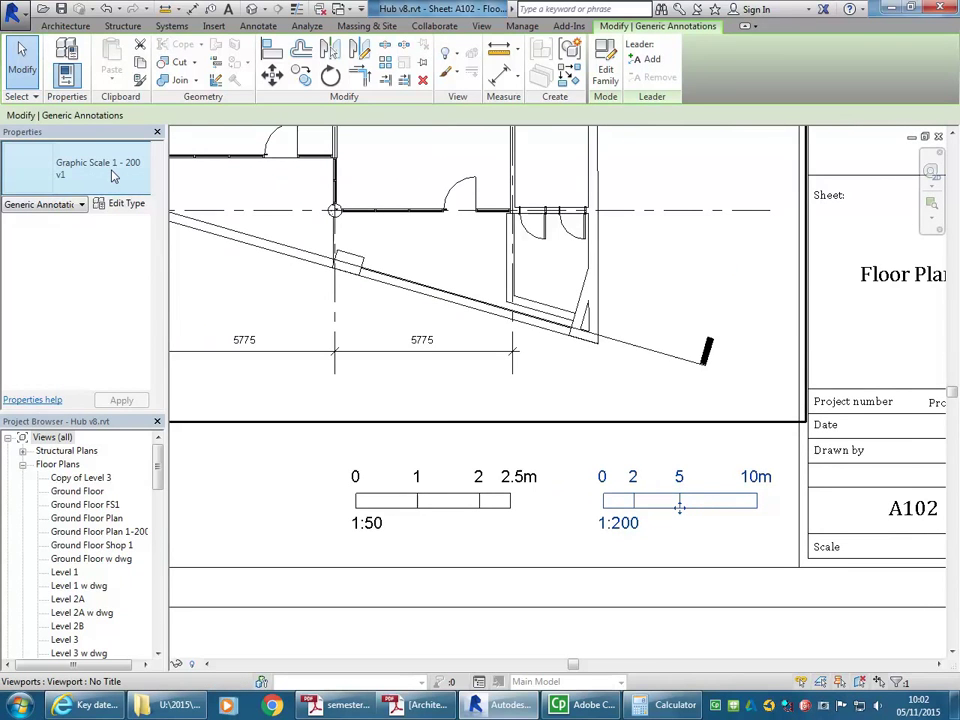
{"action": "left_click", "coordinate": [118, 176]}
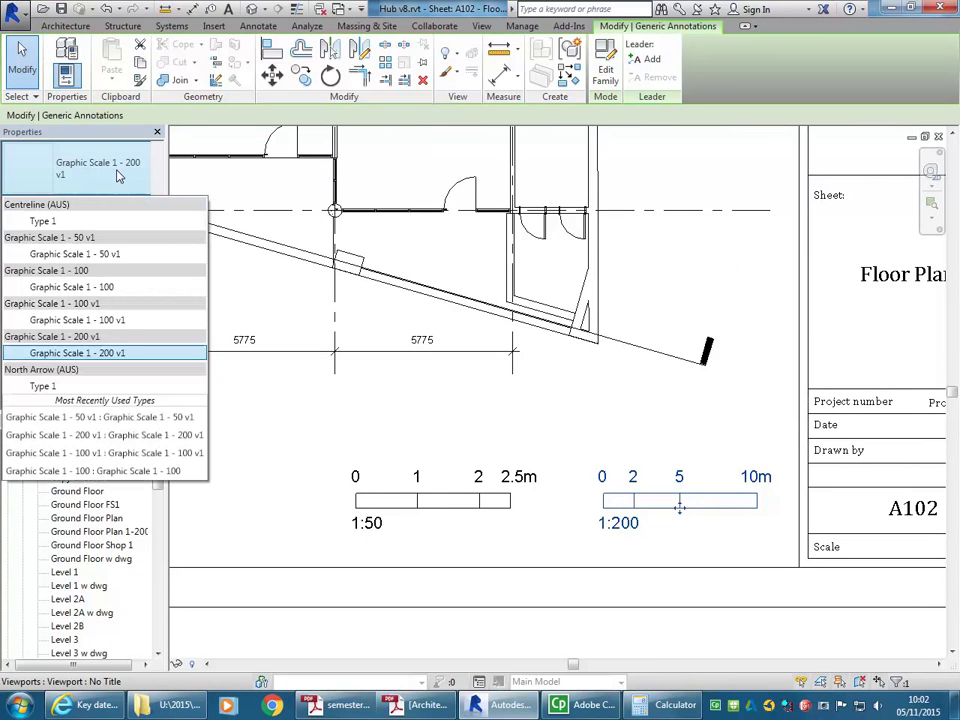
{"action": "left_click", "coordinate": [84, 322]}
{"action": "left_click", "coordinate": [289, 478]}
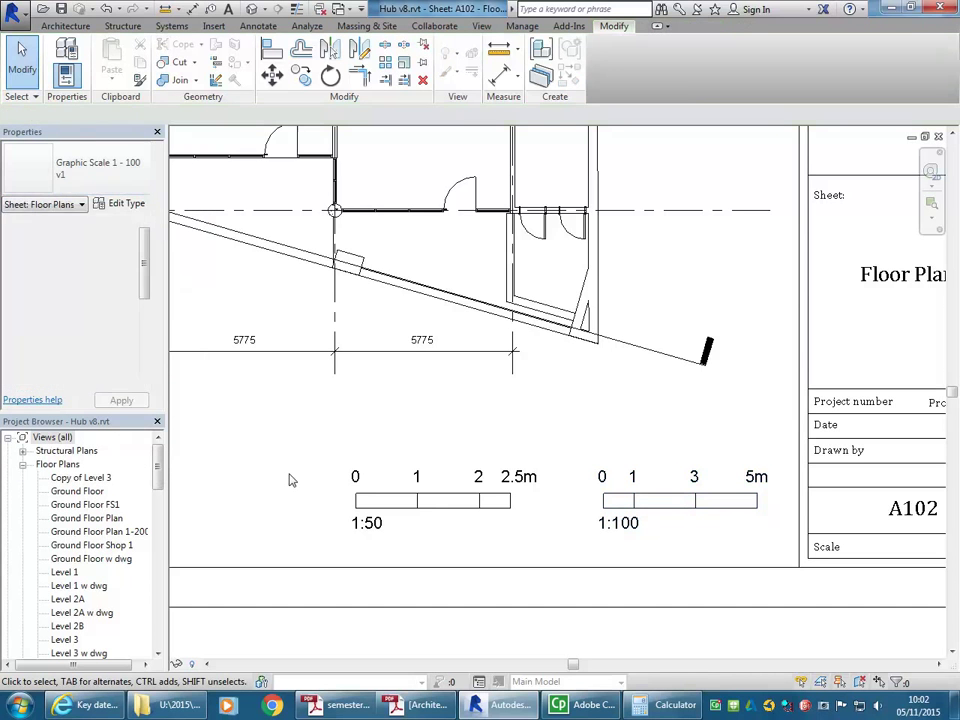
{"action": "left_click", "coordinate": [393, 514]}
{"action": "left_click", "coordinate": [336, 461]}
{"action": "scroll", "coordinate": [478, 469], "scroll_direction": "down", "scroll_amount": 4}
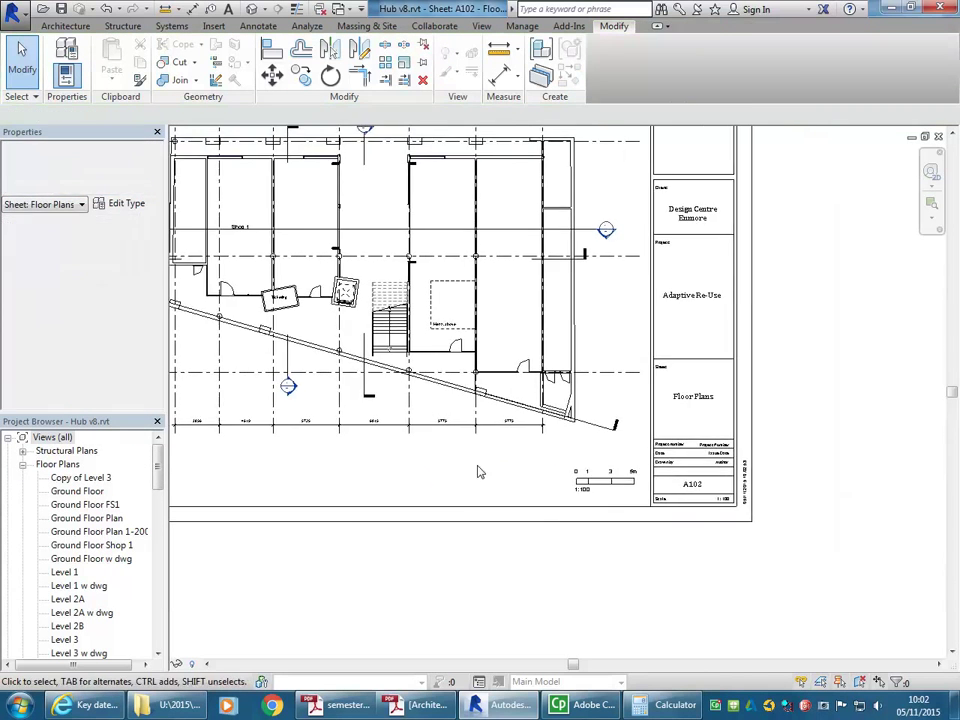
{"action": "middle_click_drag", "start_coordinate": [557, 546], "coordinate": [586, 554]}
{"action": "scroll", "coordinate": [157, 481], "scroll_direction": "down", "scroll_amount": 1}
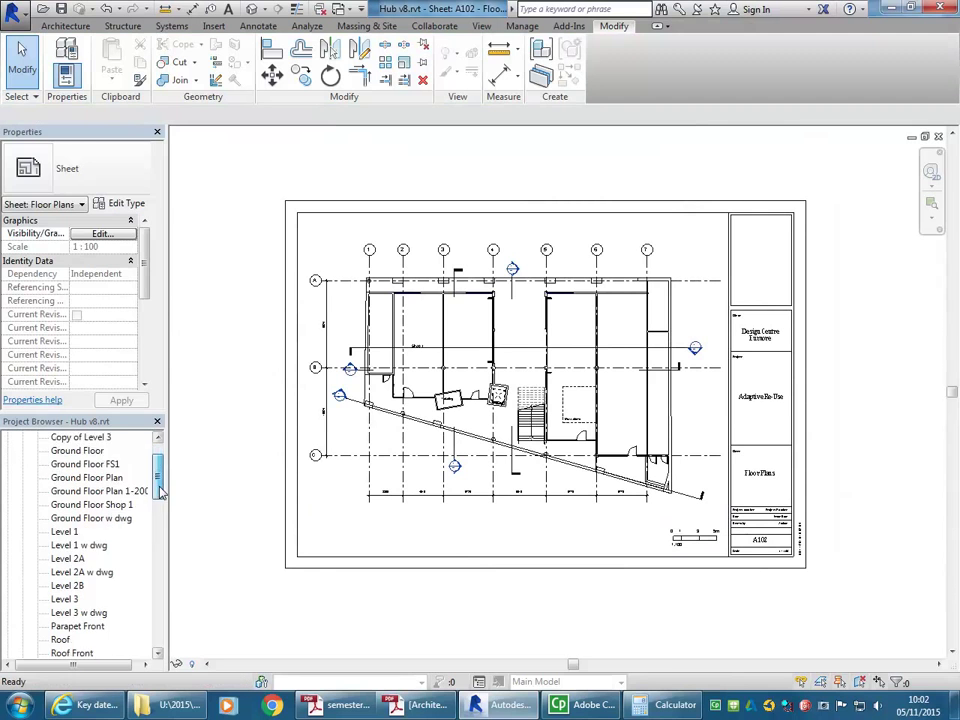
{"action": "scroll", "coordinate": [140, 500], "scroll_direction": "up", "scroll_amount": 1}
Step: Duplicate the Ground Floor Plan view and set the copy's scale to 1:50
{"action": "double_click", "coordinate": [88, 518]}
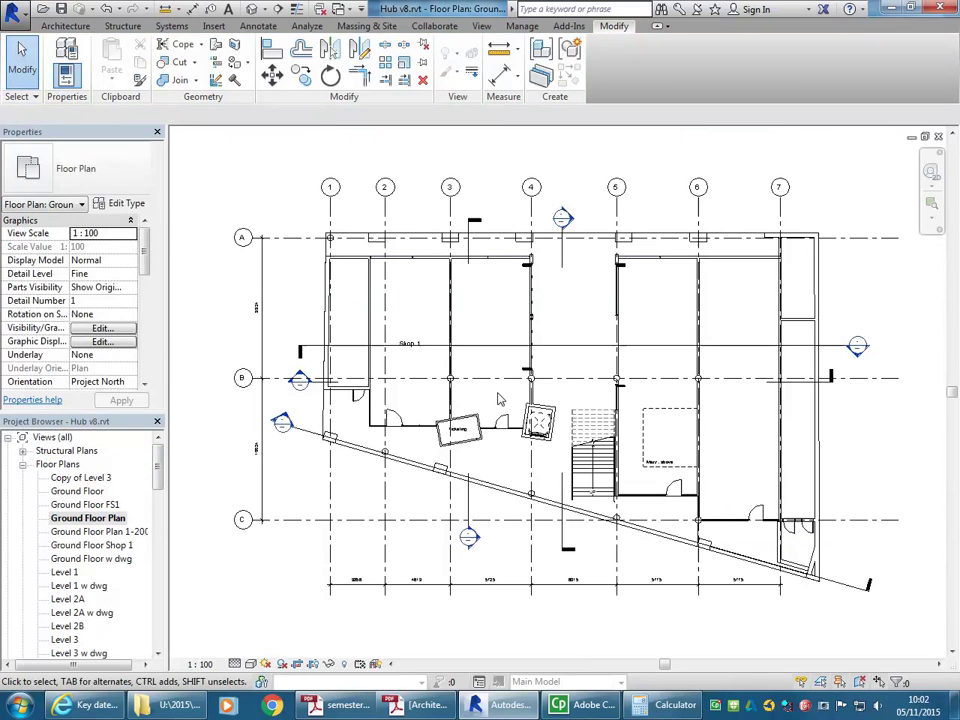
{"action": "right_click", "coordinate": [88, 518]}
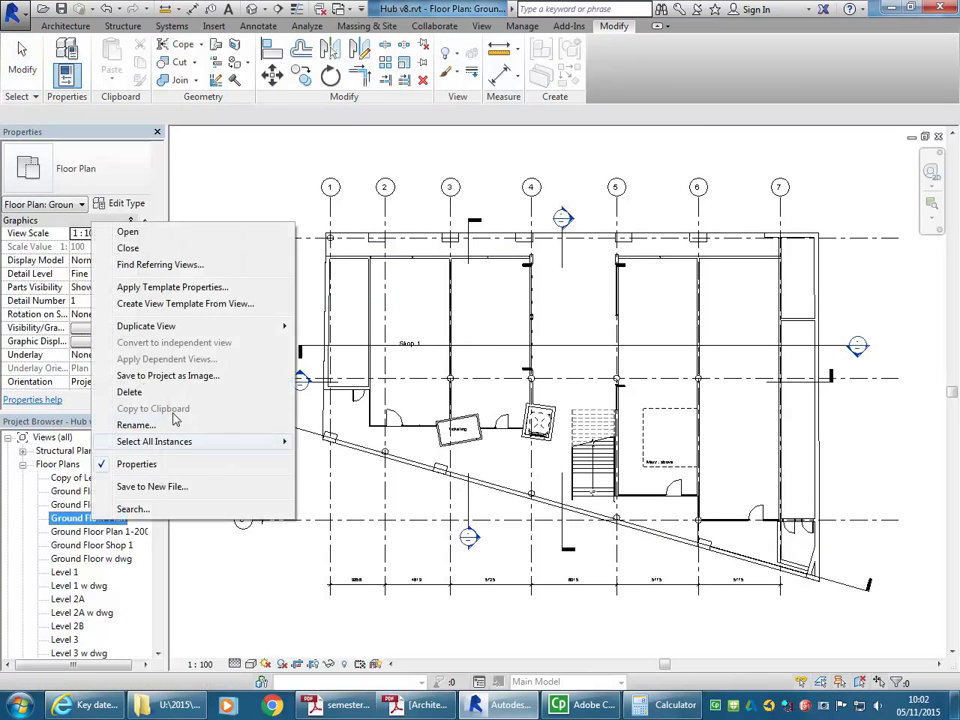
{"action": "mouse_move", "coordinate": [226, 330]}
{"action": "left_click", "coordinate": [364, 342]}
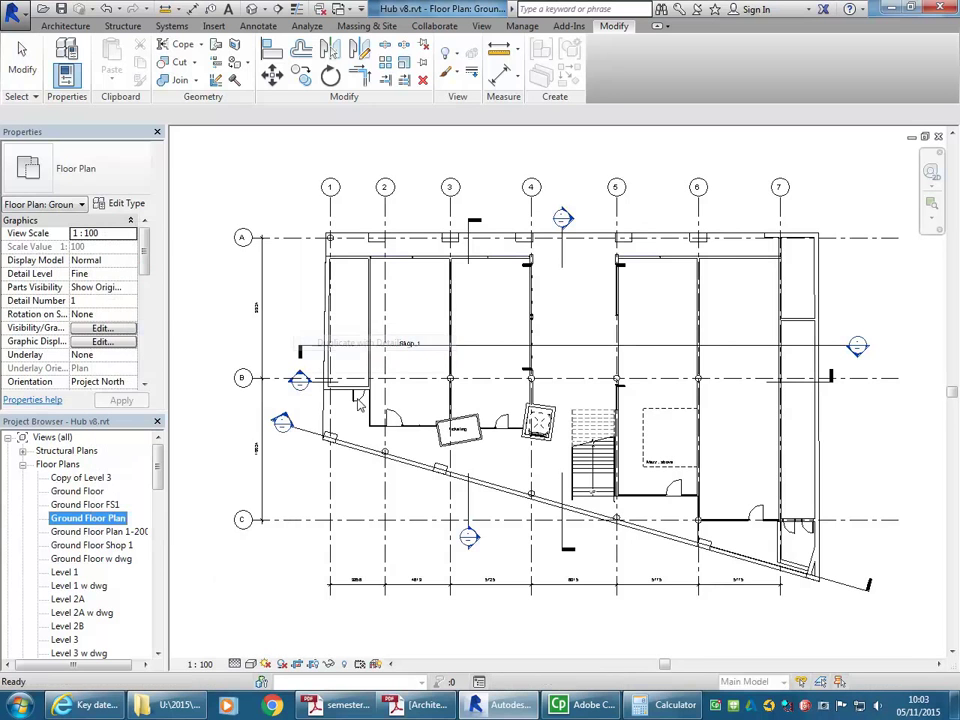
{"action": "left_click", "coordinate": [200, 664]}
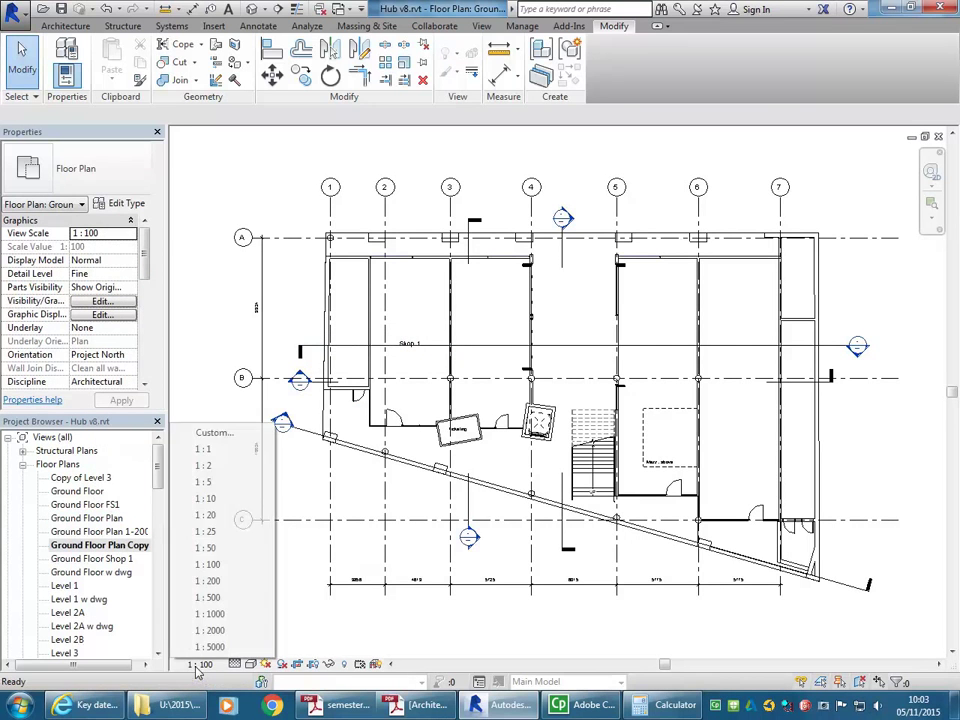
{"action": "left_click", "coordinate": [236, 546]}
Step: Show the crop region and pull all four edges in around the stair area
{"action": "scroll", "coordinate": [450, 462], "scroll_direction": "down", "scroll_amount": 2}
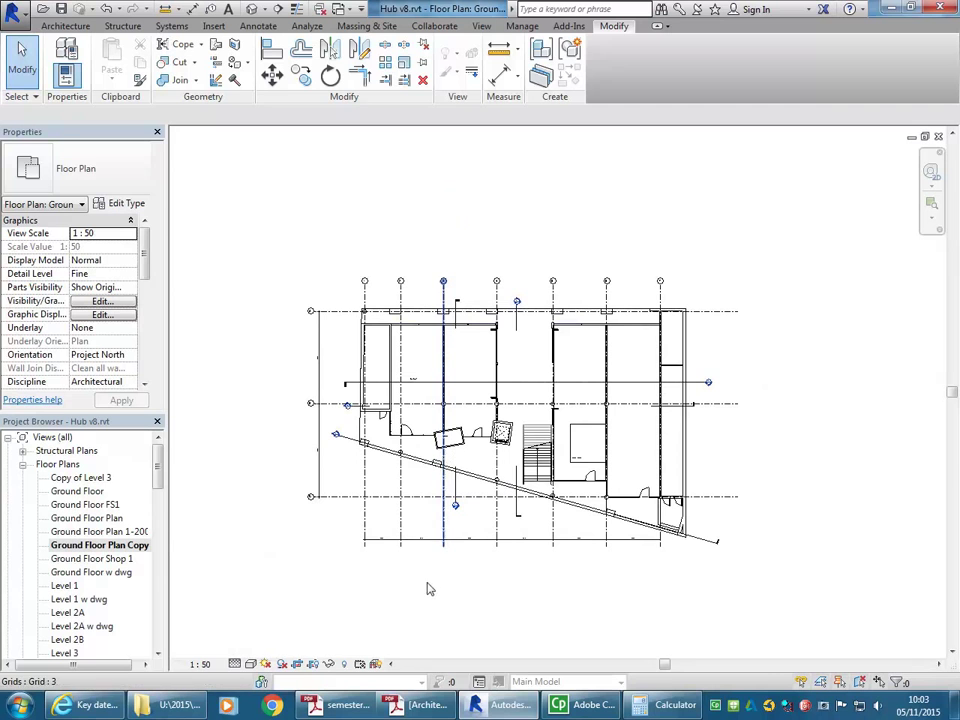
{"action": "left_click", "coordinate": [314, 665]}
{"action": "left_click", "coordinate": [328, 562]}
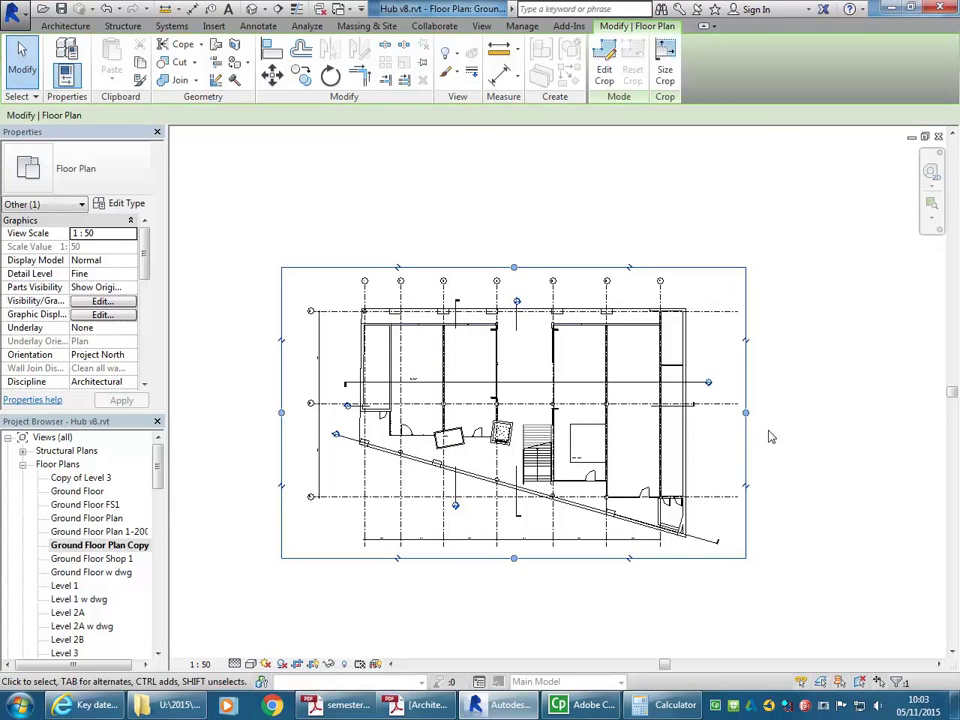
{"action": "left_click_drag", "start_coordinate": [747, 413], "coordinate": [607, 436]}
{"action": "left_click", "coordinate": [270, 420]}
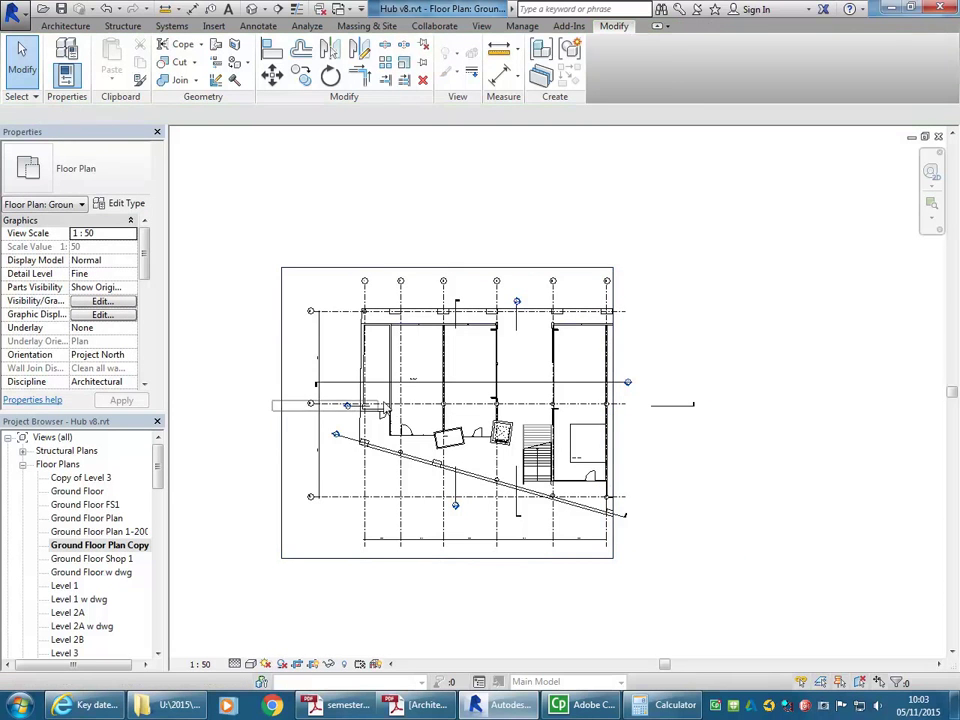
{"action": "left_click", "coordinate": [281, 421]}
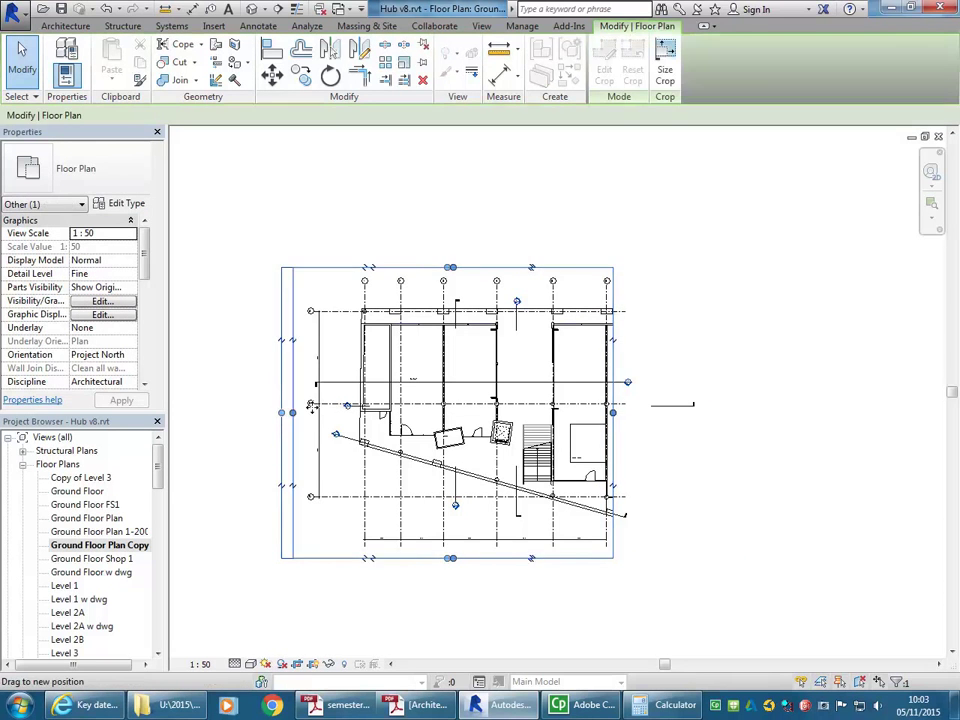
{"action": "left_click_drag", "start_coordinate": [281, 412], "coordinate": [322, 412]}
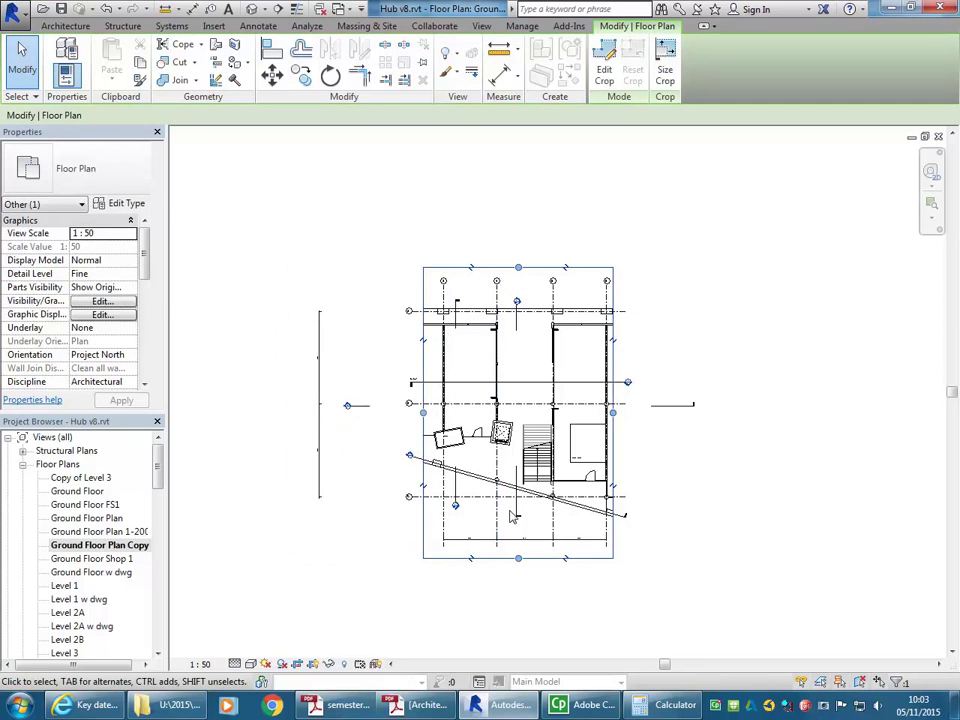
{"action": "scroll", "coordinate": [518, 582], "scroll_direction": "up", "scroll_amount": 2}
{"action": "left_click_drag", "start_coordinate": [520, 575], "coordinate": [521, 522]}
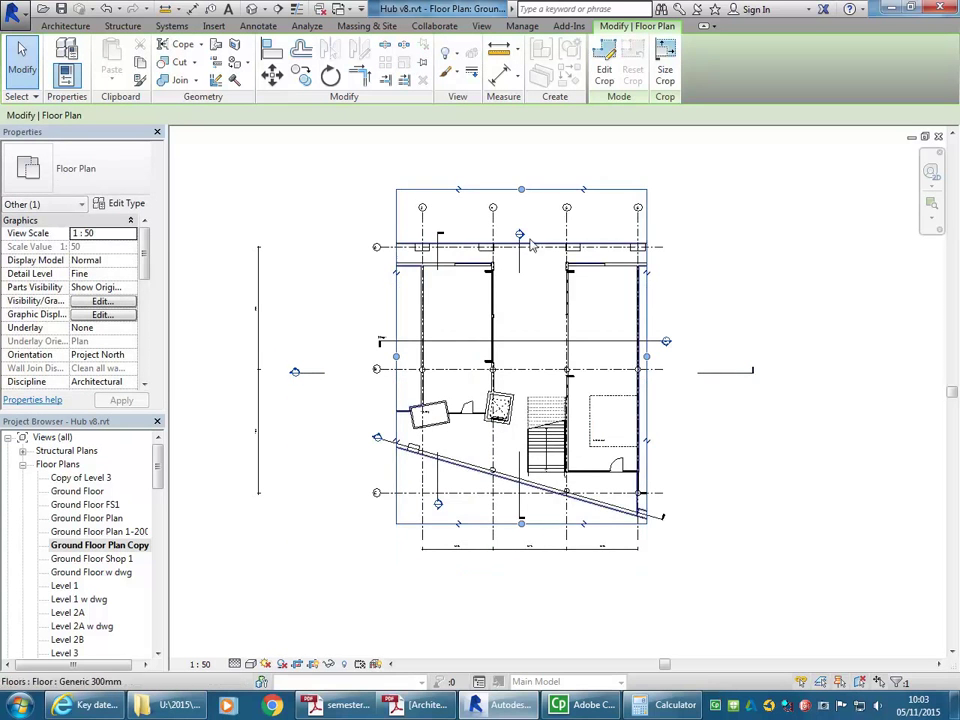
{"action": "left_click_drag", "start_coordinate": [532, 190], "coordinate": [513, 343]}
Step: Hide the section markers and the left vertical dimension in this plan view
{"action": "left_click", "coordinate": [328, 454]}
{"action": "scroll", "coordinate": [285, 428], "scroll_direction": "up", "scroll_amount": 1}
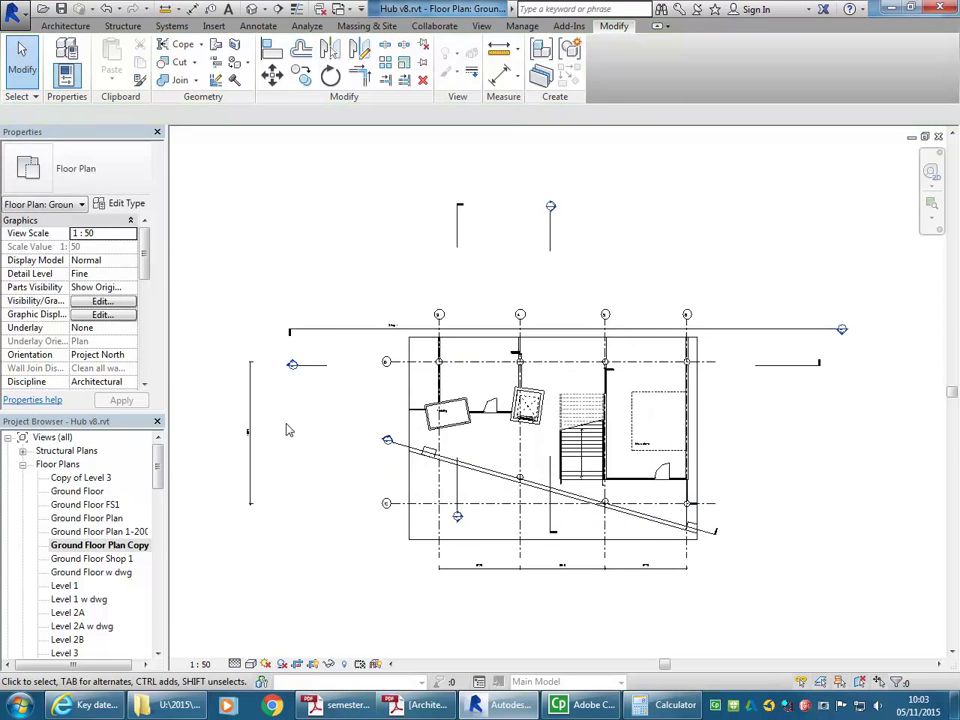
{"action": "left_click", "coordinate": [250, 437]}
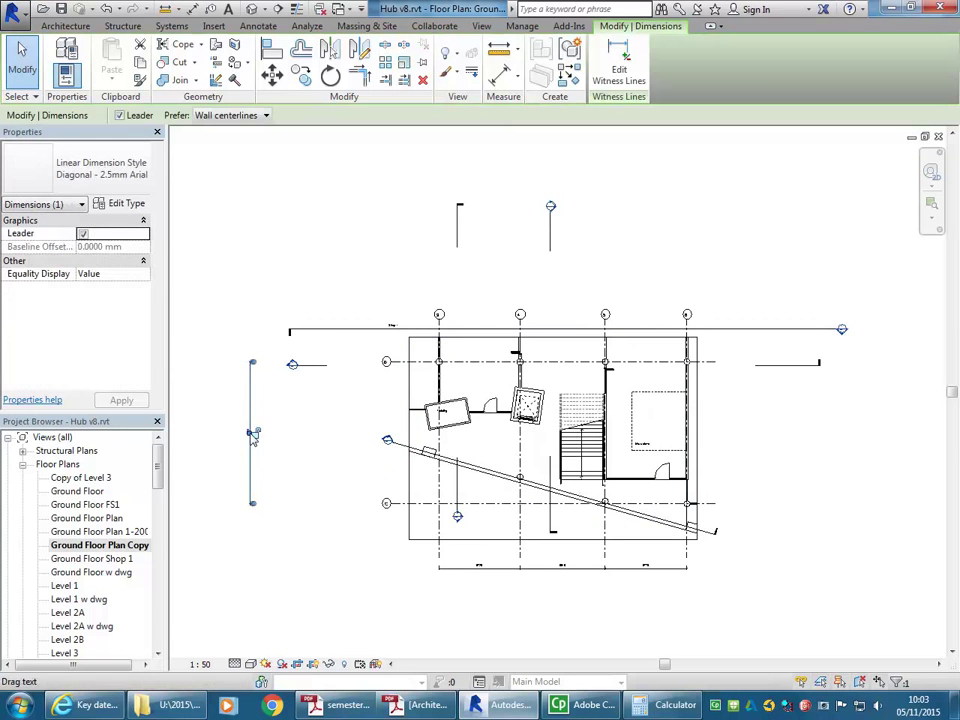
{"action": "left_click", "coordinate": [317, 331], "text": "ctrl"}
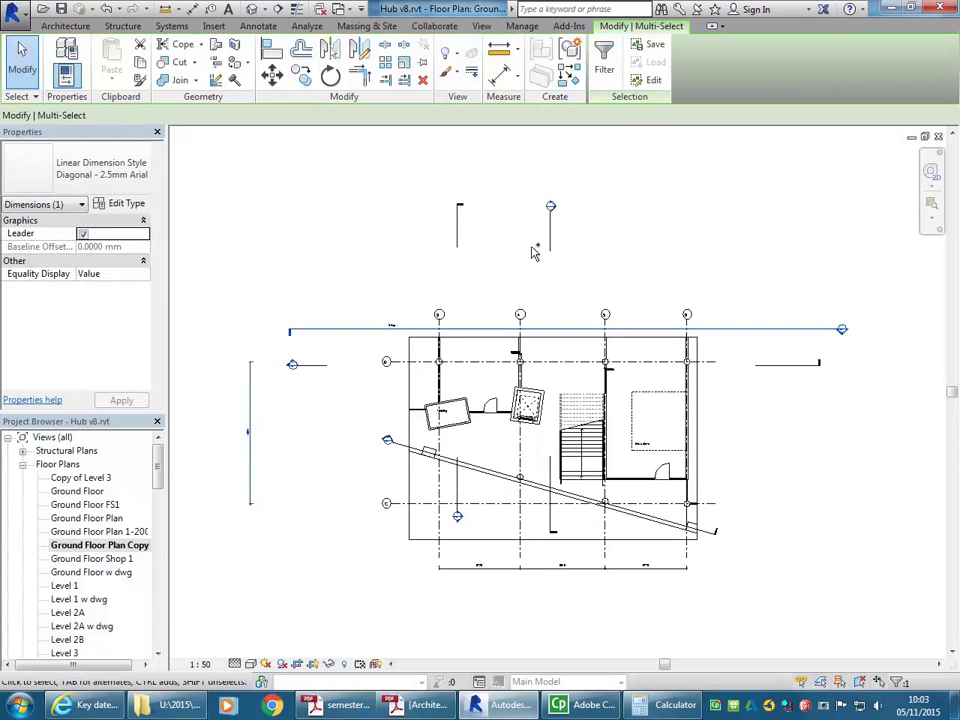
{"action": "left_click", "coordinate": [772, 368], "text": "ctrl"}
{"action": "left_click", "coordinate": [550, 240], "text": "ctrl"}
{"action": "left_click", "coordinate": [458, 225], "text": "ctrl"}
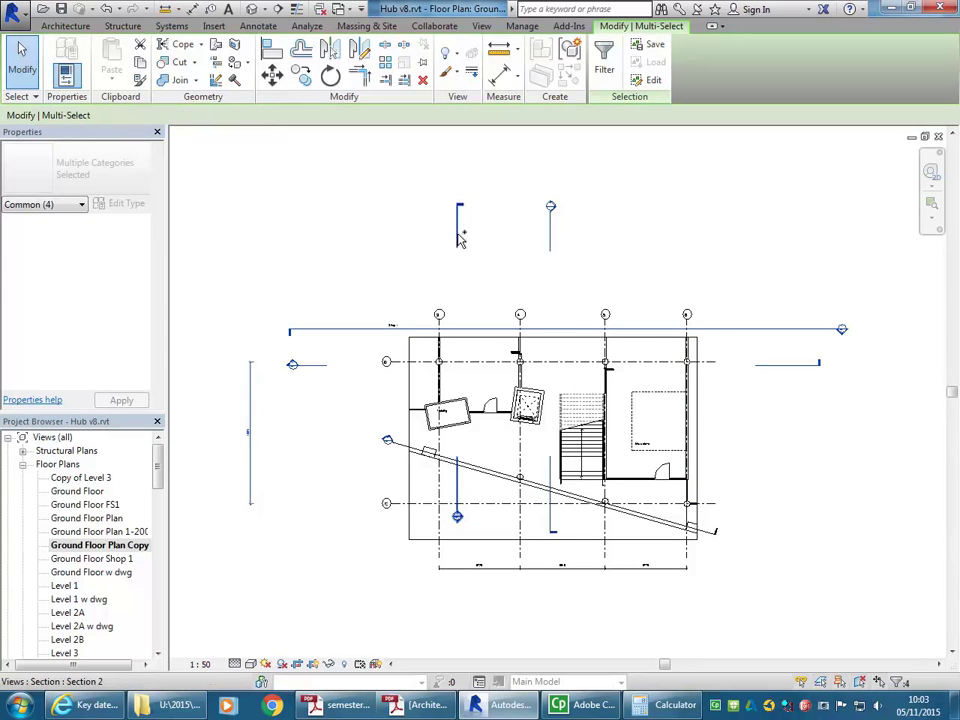
{"action": "right_click", "coordinate": [403, 224]}
{"action": "mouse_move", "coordinate": [540, 290]}
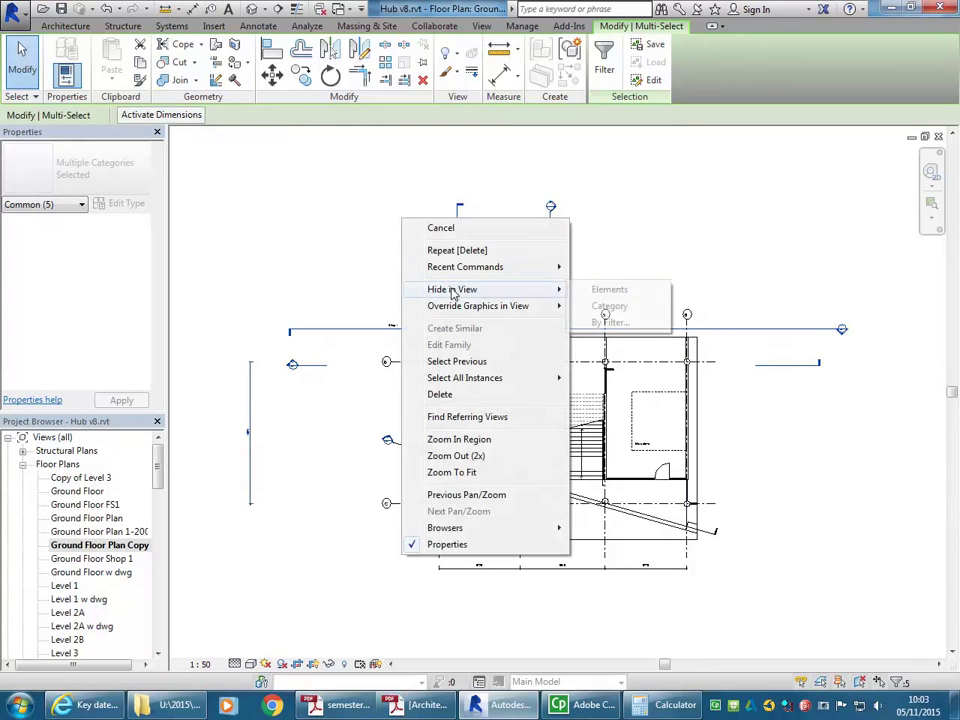
{"action": "left_click", "coordinate": [638, 296]}
Step: Move the lower grid dimension string up, closer to the plan inside the crop
{"action": "scroll", "coordinate": [500, 298], "scroll_direction": "up", "scroll_amount": 2}
{"action": "left_click", "coordinate": [343, 339]}
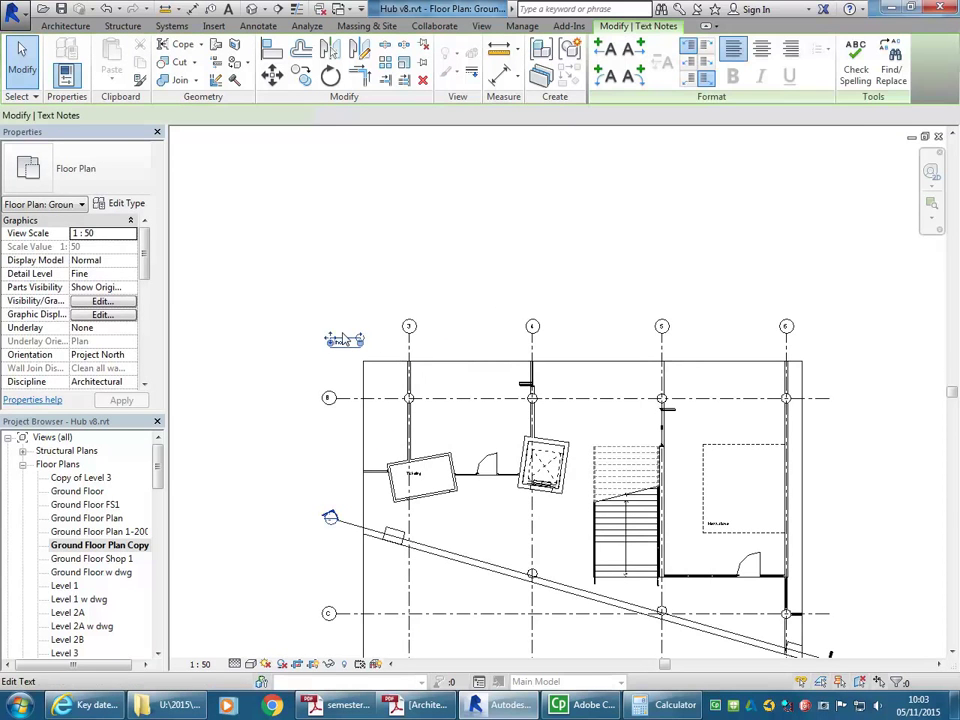
{"action": "left_click", "coordinate": [347, 300]}
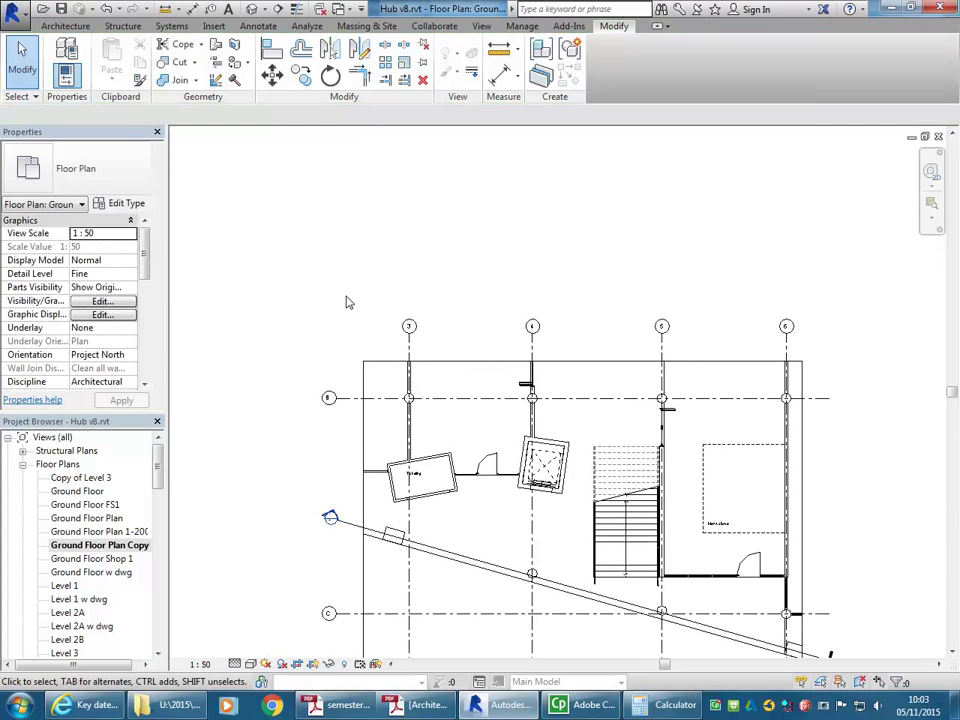
{"action": "scroll", "coordinate": [418, 268], "scroll_direction": "down", "scroll_amount": 3}
{"action": "scroll", "coordinate": [490, 502], "scroll_direction": "up", "scroll_amount": 2}
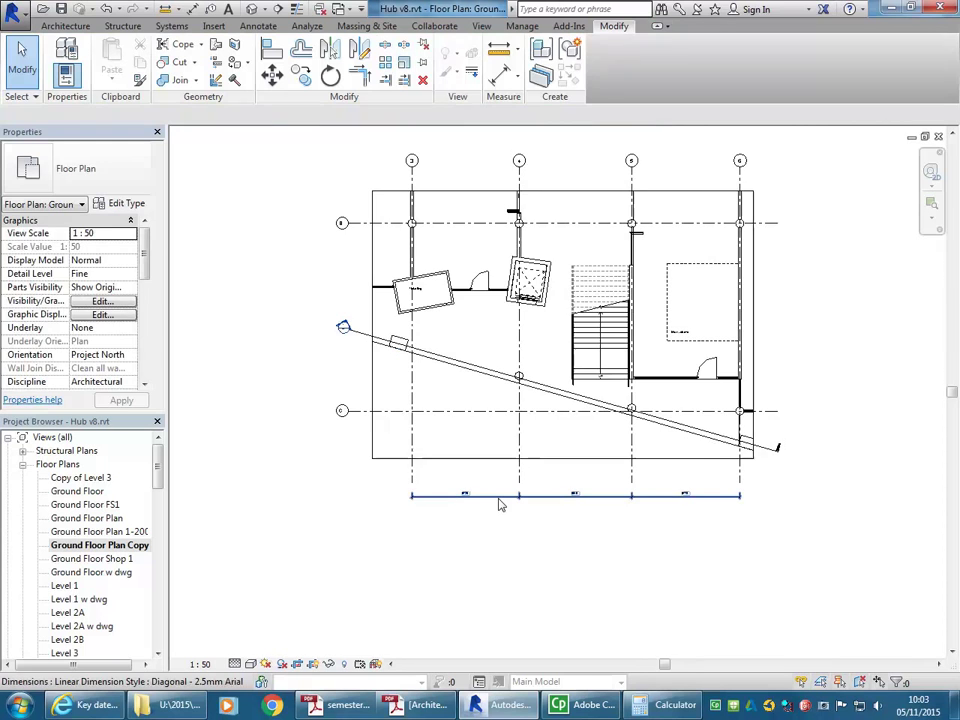
{"action": "left_click", "coordinate": [500, 504]}
{"action": "scroll", "coordinate": [518, 510], "scroll_direction": "up", "scroll_amount": 2}
{"action": "left_click_drag", "start_coordinate": [499, 490], "coordinate": [508, 428]}
{"action": "left_click", "coordinate": [471, 561]}
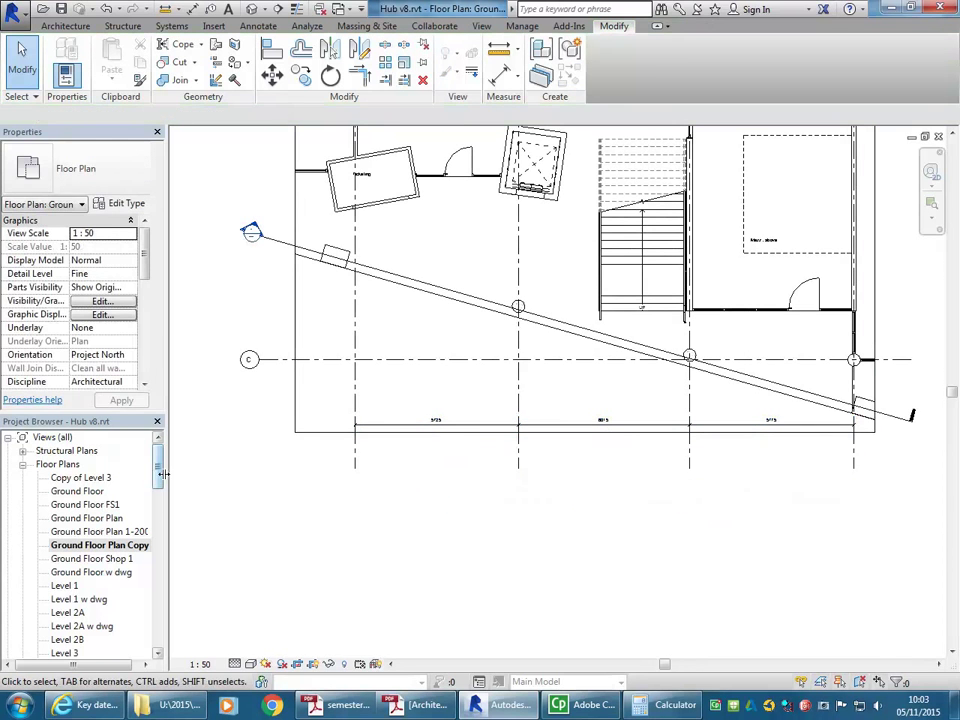
{"action": "left_click_drag", "start_coordinate": [162, 474], "coordinate": [160, 627]}
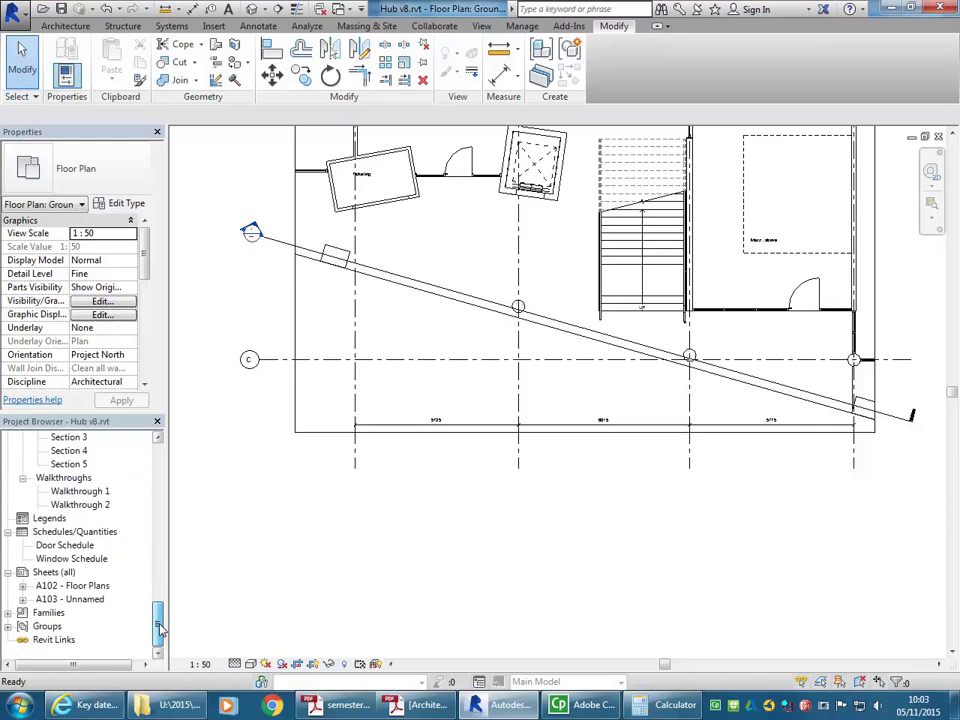
{"action": "left_click", "coordinate": [44, 573]}
Step: Create new sheet A104 with the default titleblock
{"action": "right_click", "coordinate": [44, 574]}
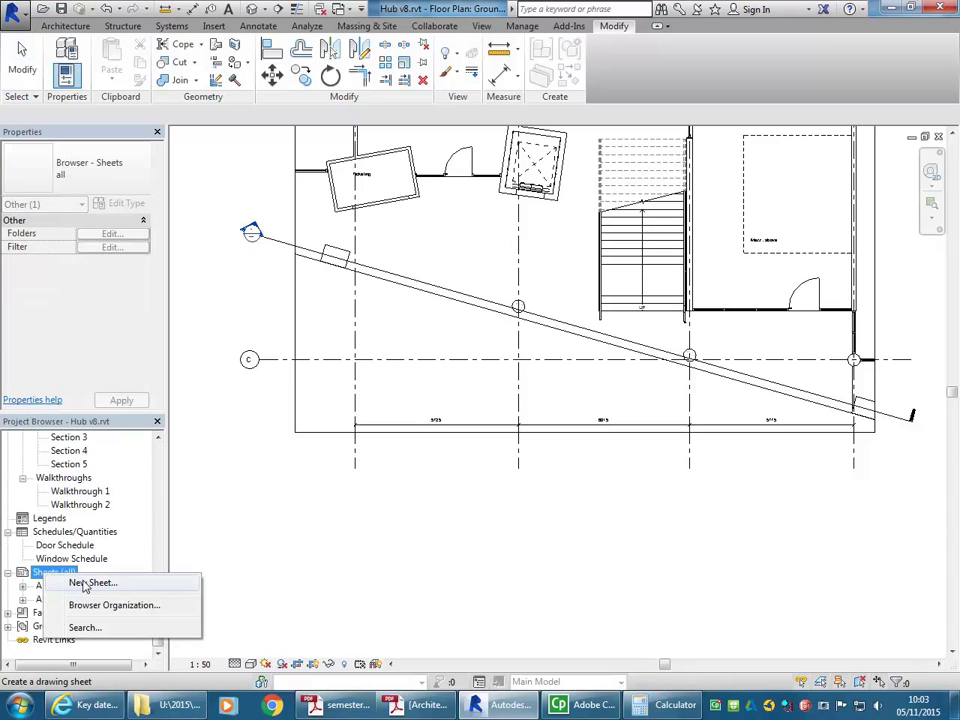
{"action": "left_click", "coordinate": [90, 583]}
{"action": "left_click", "coordinate": [380, 478]}
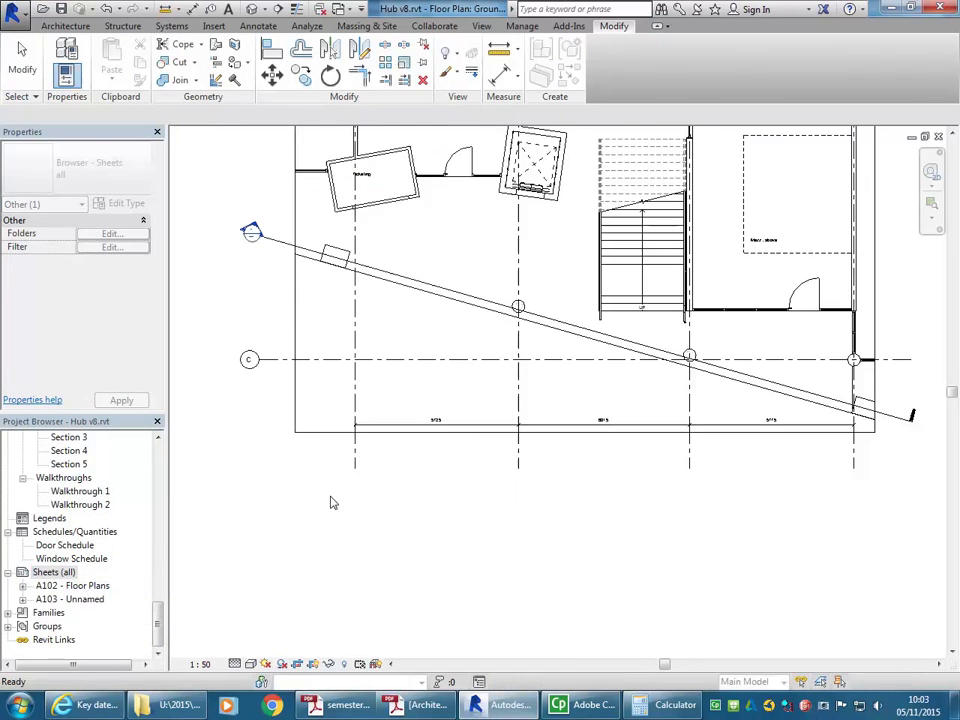
{"action": "left_click_drag", "start_coordinate": [158, 615], "coordinate": [166, 462]}
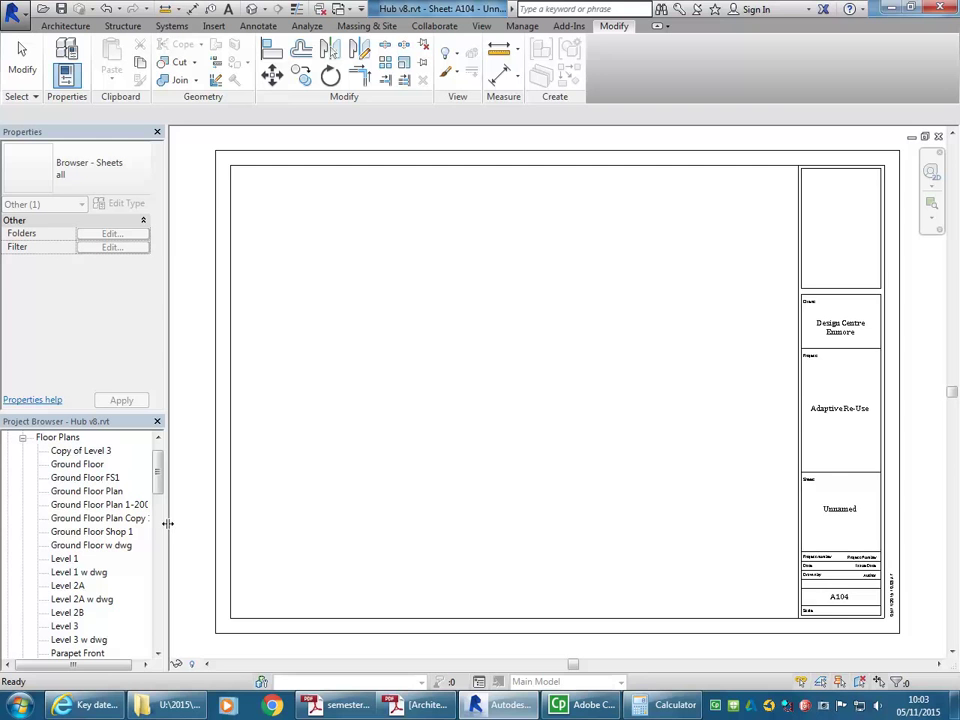
{"action": "left_click_drag", "start_coordinate": [167, 523], "coordinate": [191, 515]}
Step: Place Ground Floor Plan Copy 1 on A104 with viewport type No Title
{"action": "left_click_drag", "start_coordinate": [103, 524], "coordinate": [459, 444]}
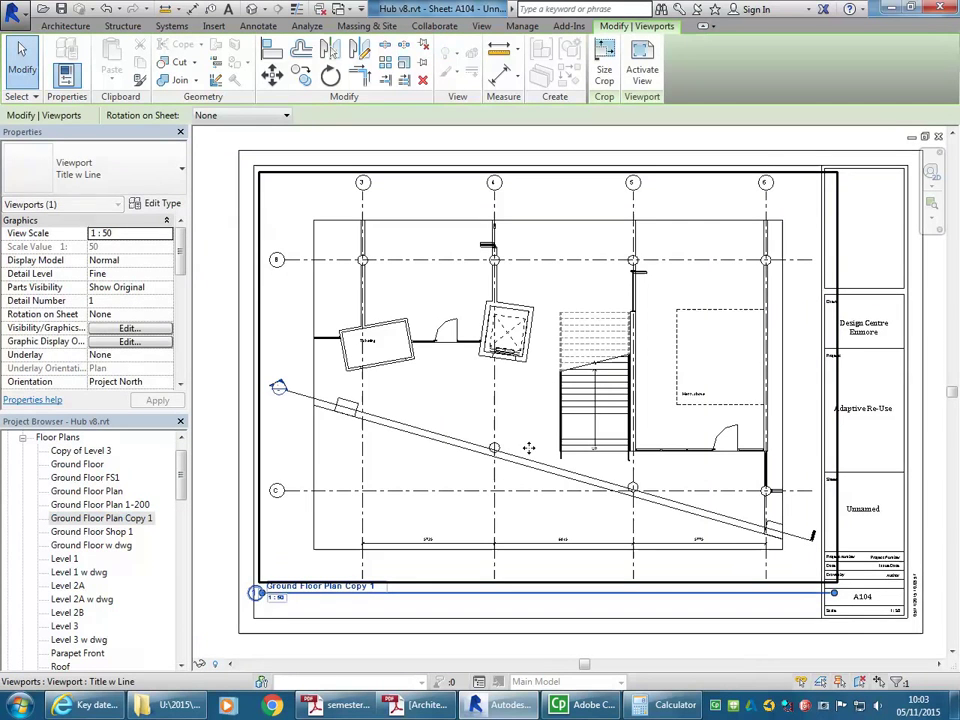
{"action": "left_click", "coordinate": [521, 442]}
{"action": "left_click", "coordinate": [521, 428]}
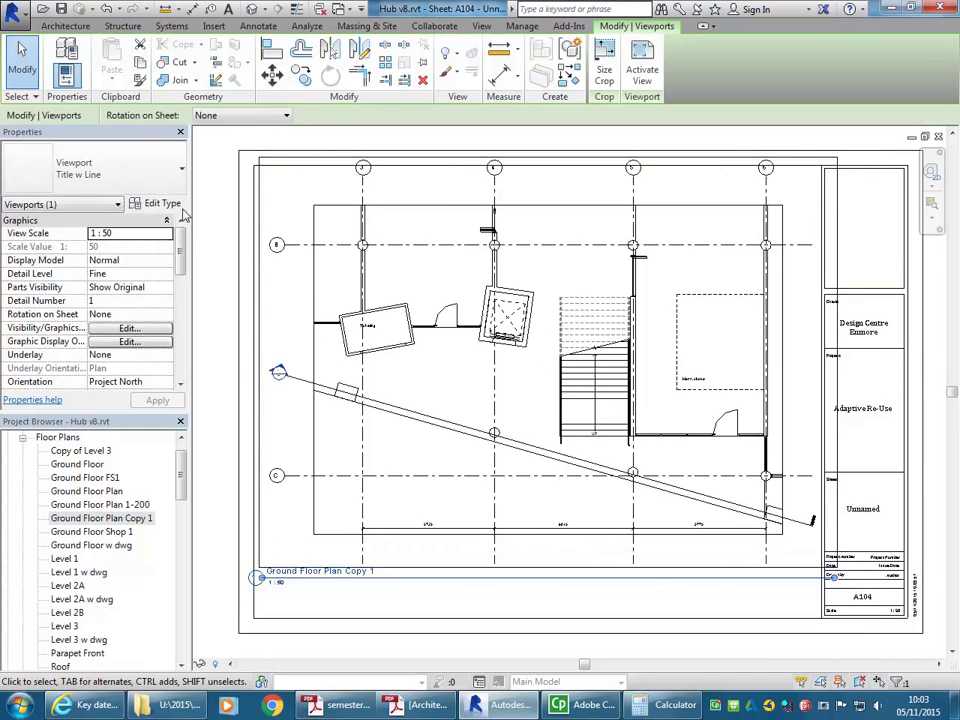
{"action": "left_click", "coordinate": [90, 168]}
{"action": "left_click", "coordinate": [68, 222]}
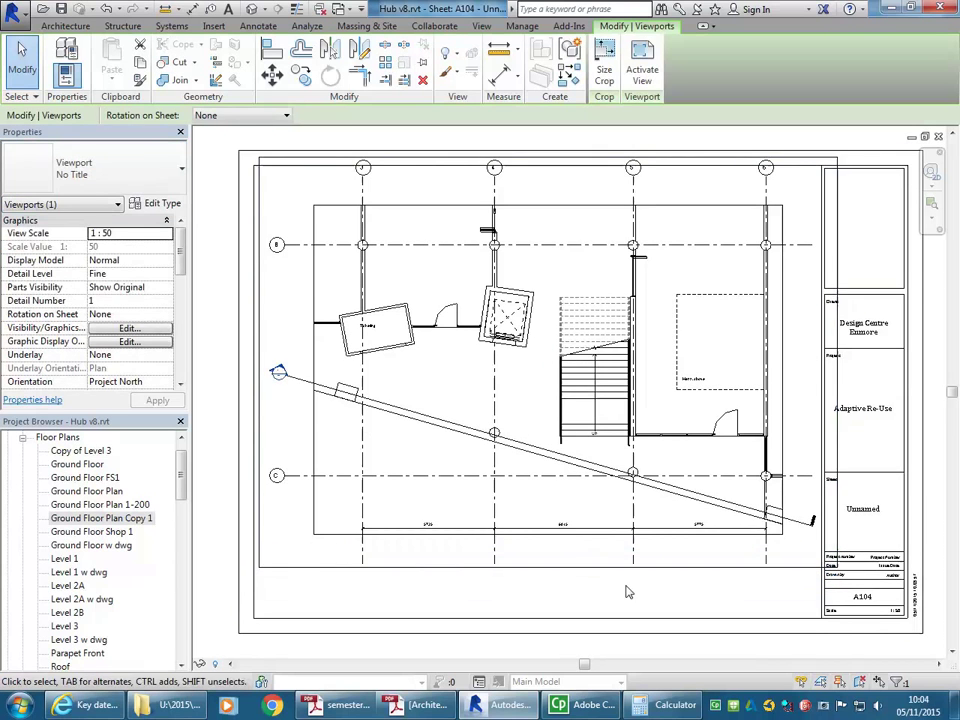
{"action": "left_click", "coordinate": [628, 591]}
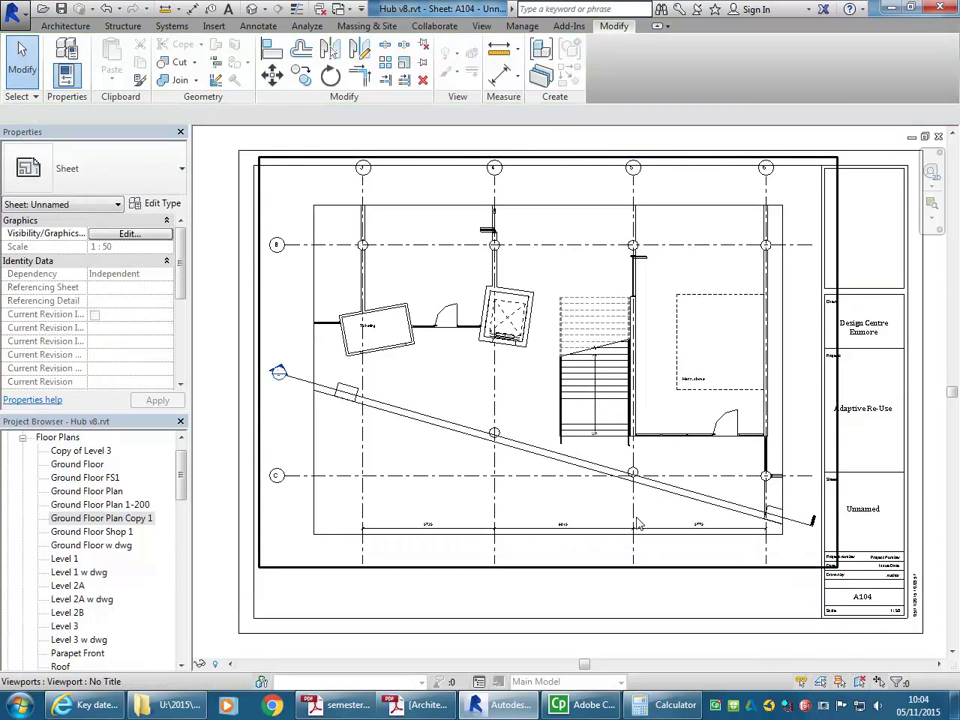
Step: Place the Graphic Scale 1-50 symbol on sheet A104
{"action": "left_click", "coordinate": [259, 27]}
{"action": "left_click", "coordinate": [814, 66]}
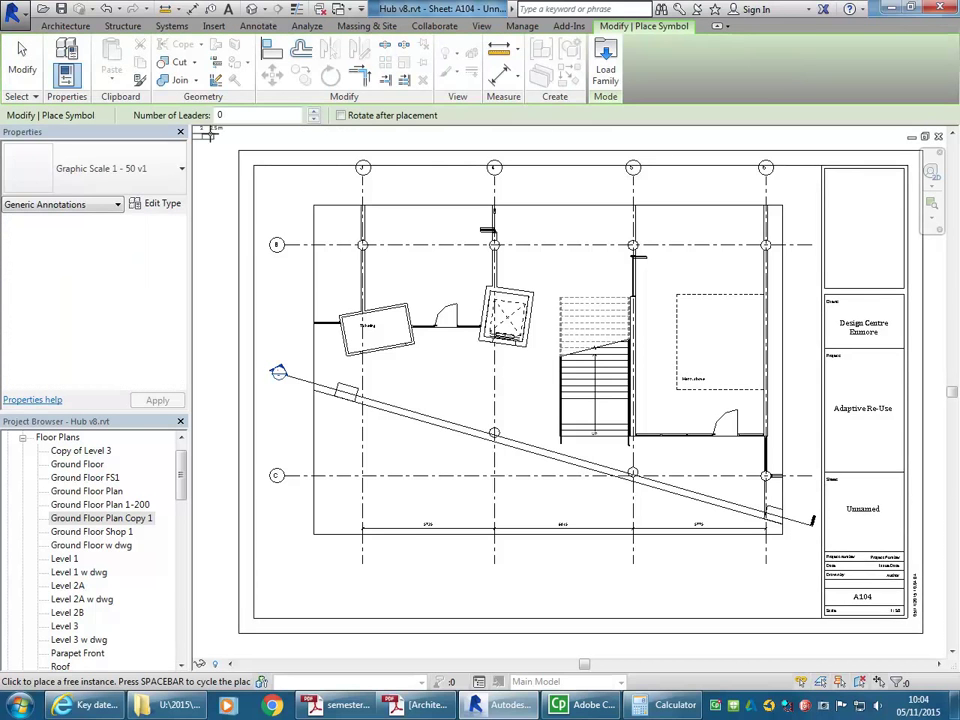
{"action": "scroll", "coordinate": [770, 573], "scroll_direction": "up", "scroll_amount": 5}
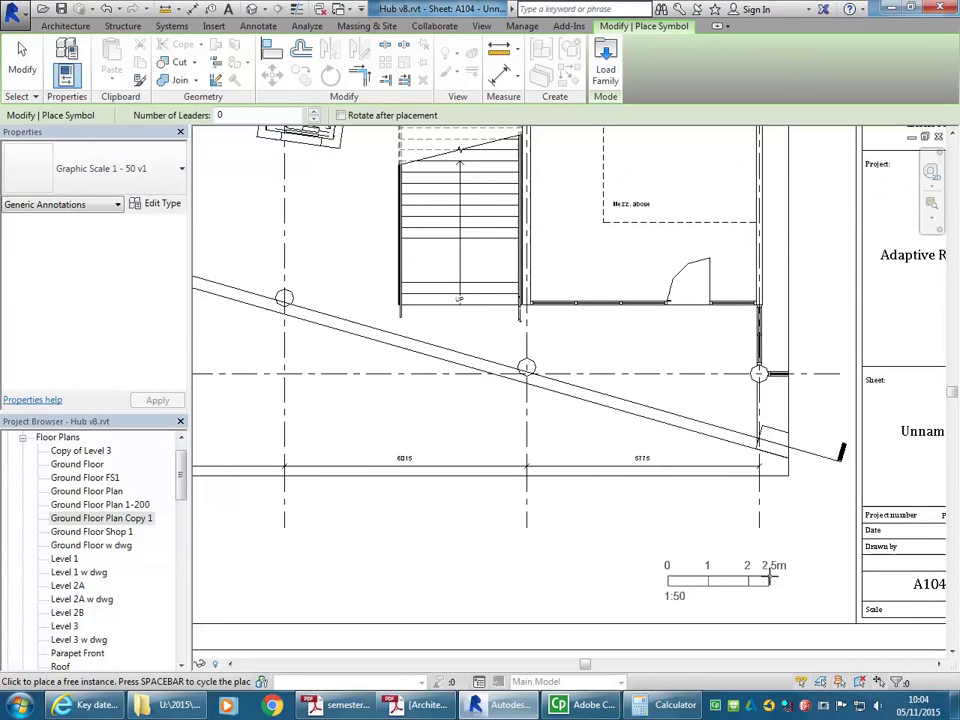
{"action": "left_click", "coordinate": [678, 575]}
{"action": "key", "text": "Escape"}
{"action": "key", "text": "Escape"}
Step: Position the 1:50 scale bar below the plan's lower right, beside the title block
{"action": "scroll", "coordinate": [707, 540], "scroll_direction": "up", "scroll_amount": 4}
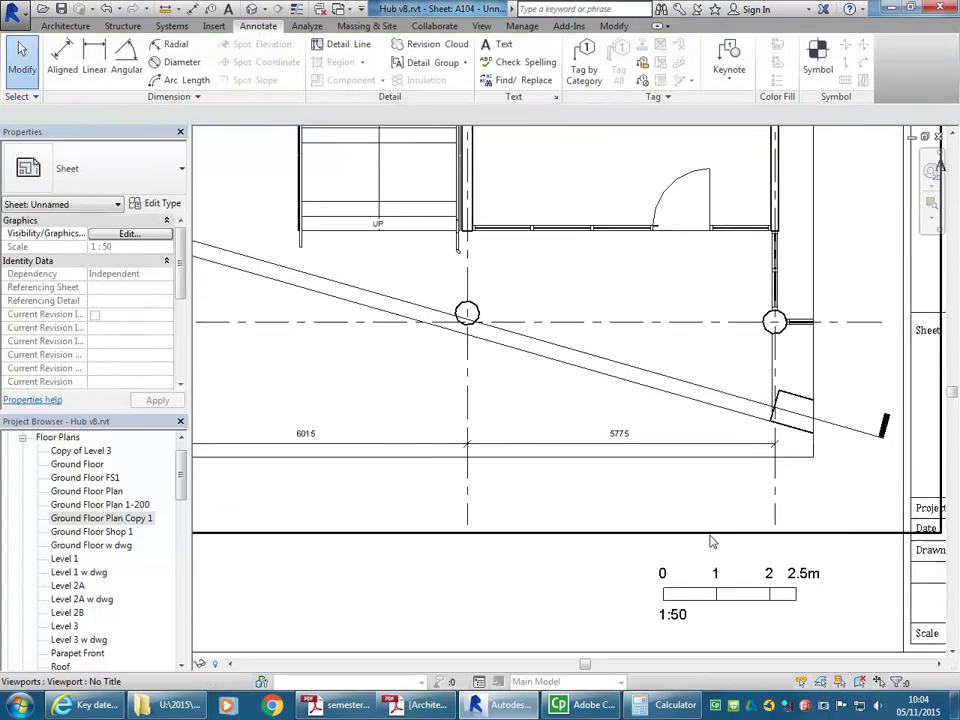
{"action": "middle_click_drag", "start_coordinate": [473, 589], "coordinate": [531, 591]}
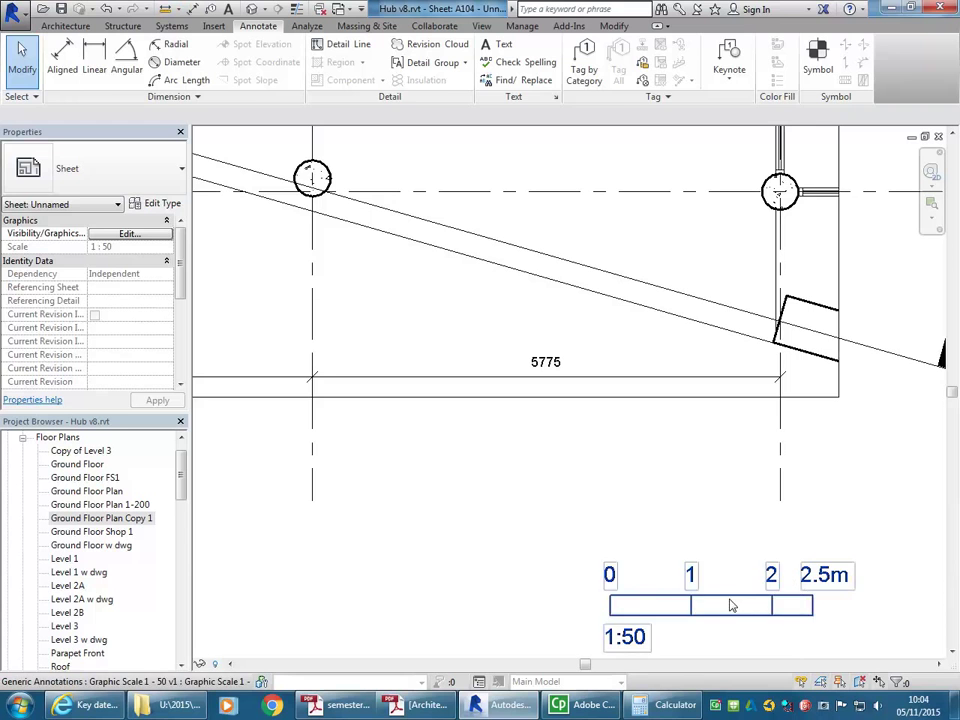
{"action": "mouse_move", "coordinate": [730, 601]}
{"action": "left_mouse_down"}
{"action": "mouse_move", "coordinate": [470, 477]}
{"action": "mouse_move", "coordinate": [436, 477]}
{"action": "left_mouse_up"}
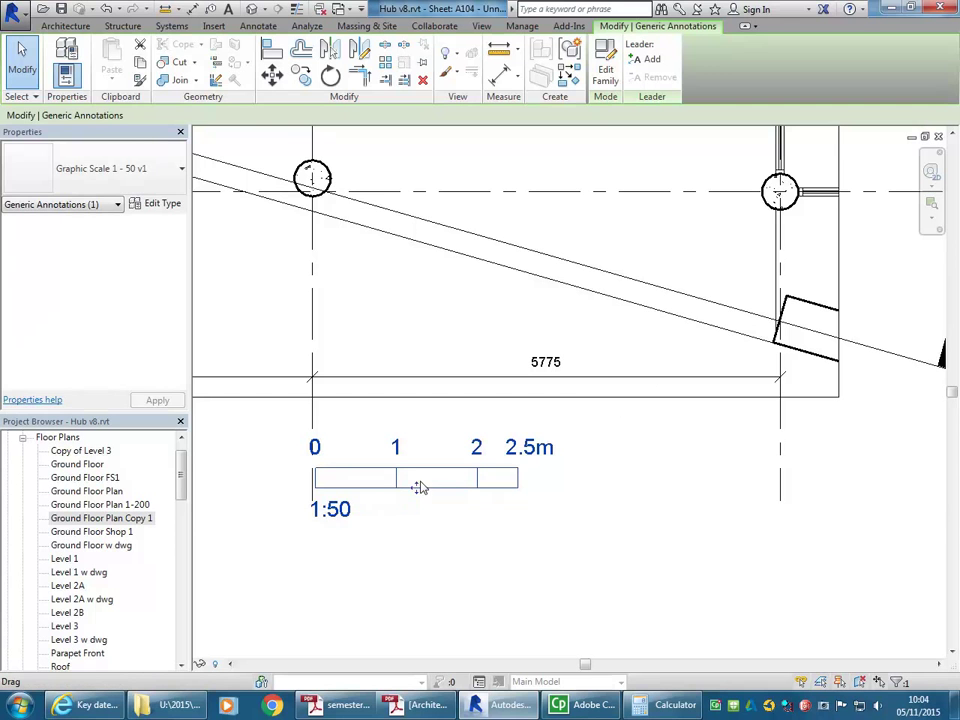
{"action": "mouse_move", "coordinate": [419, 493]}
{"action": "left_mouse_down"}
{"action": "mouse_move", "coordinate": [585, 579]}
{"action": "mouse_move", "coordinate": [778, 606]}
{"action": "mouse_move", "coordinate": [671, 579]}
{"action": "mouse_move", "coordinate": [680, 567]}
{"action": "mouse_move", "coordinate": [692, 585]}
{"action": "mouse_move", "coordinate": [686, 574]}
{"action": "left_mouse_up"}
{"action": "scroll", "coordinate": [778, 606], "scroll_direction": "down", "scroll_amount": 2}
{"action": "left_click", "coordinate": [482, 564]}
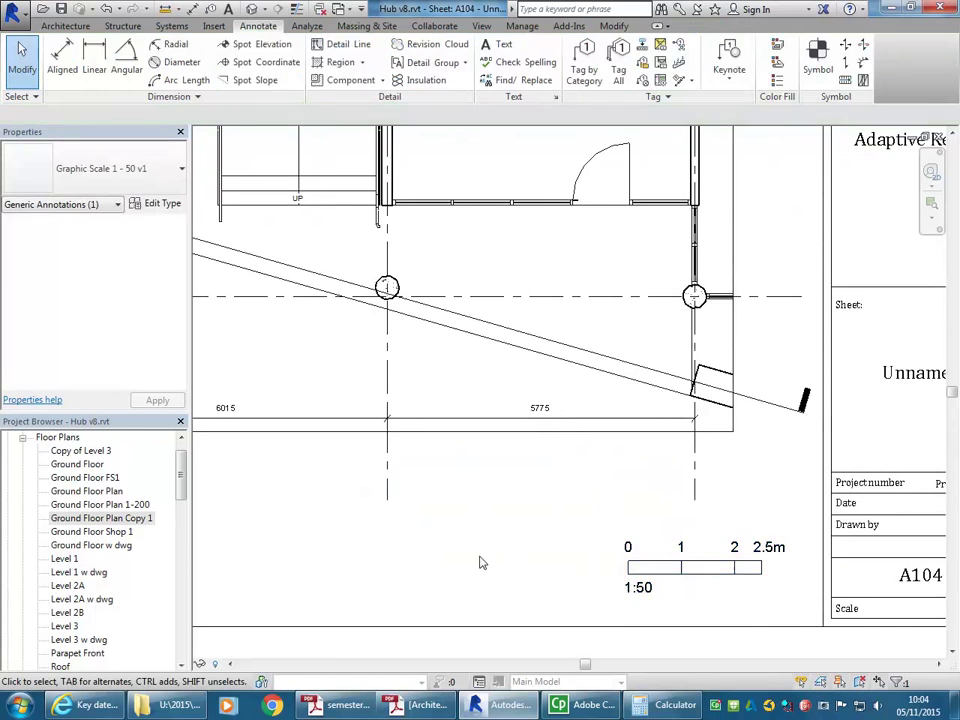
{"action": "scroll", "coordinate": [496, 570], "scroll_direction": "down", "scroll_amount": 2}
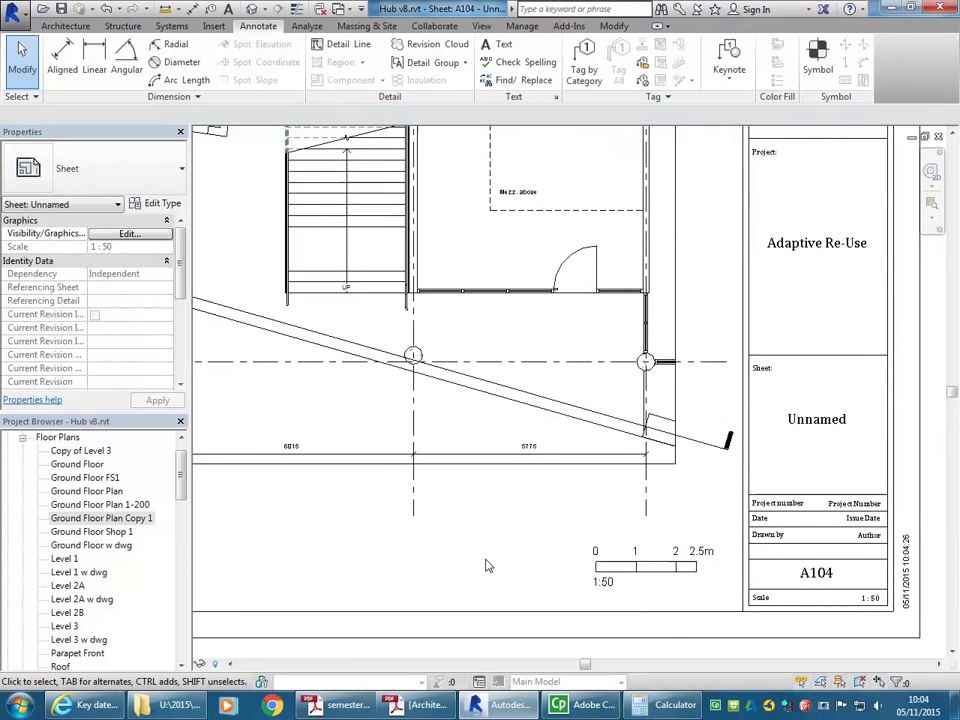
{"action": "scroll", "coordinate": [487, 566], "scroll_direction": "down", "scroll_amount": 4}
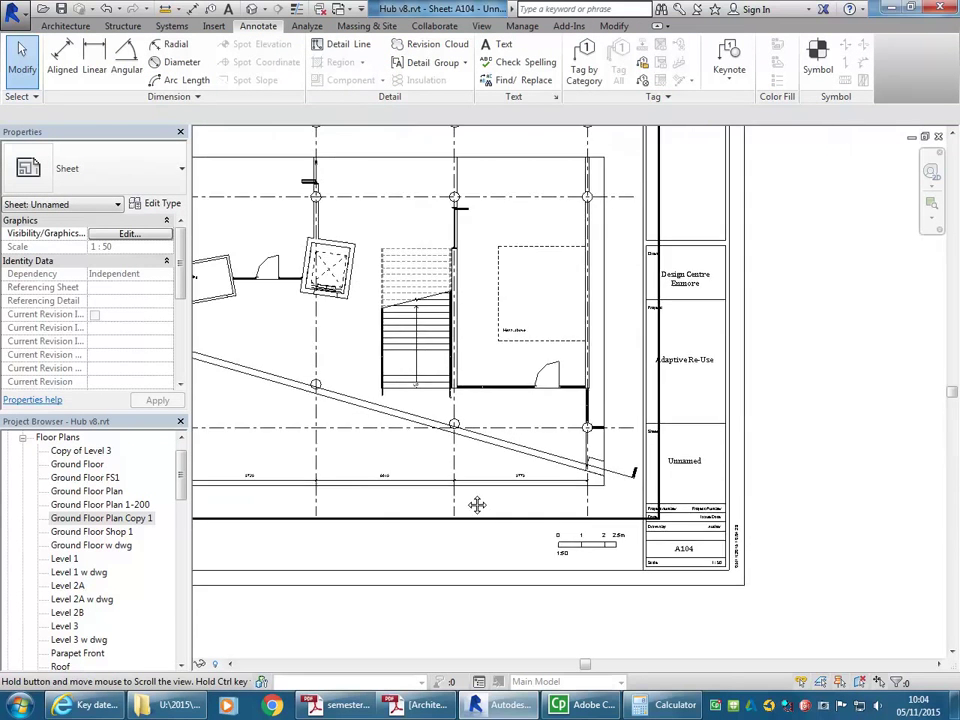
{"action": "middle_click_drag", "start_coordinate": [576, 497], "coordinate": [590, 490]}
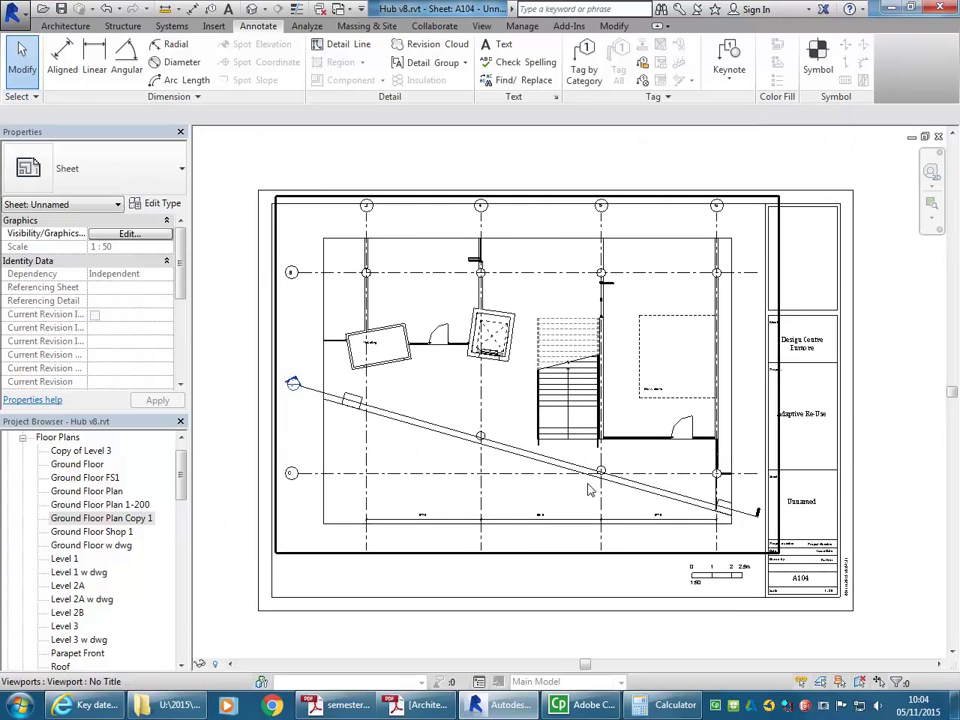